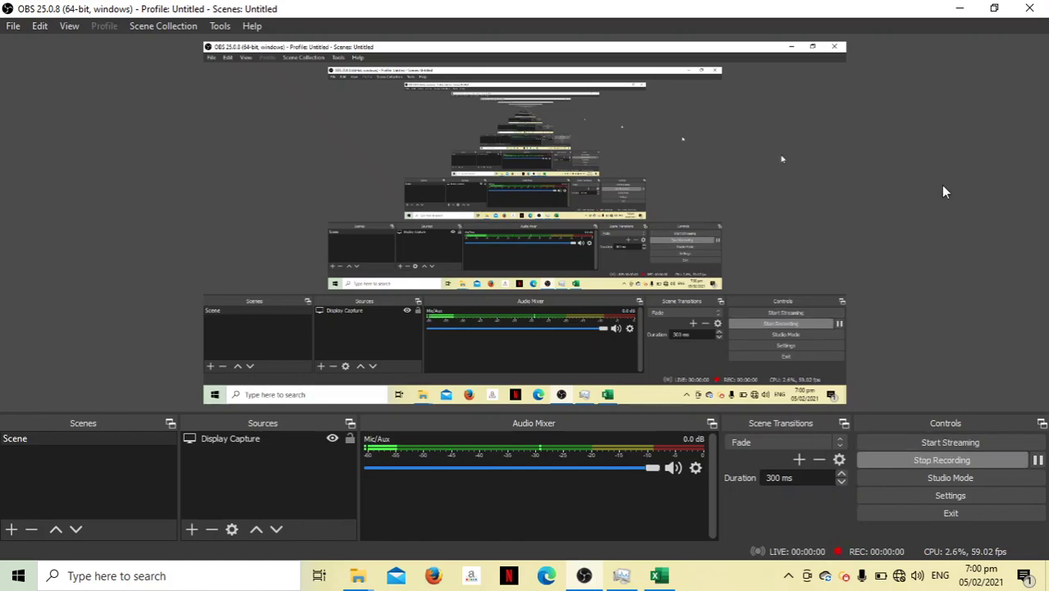
Hide the recorder and bring up the company settings sheet from the payroll dashboard
{"action": "left_click", "coordinate": [965, 11]}
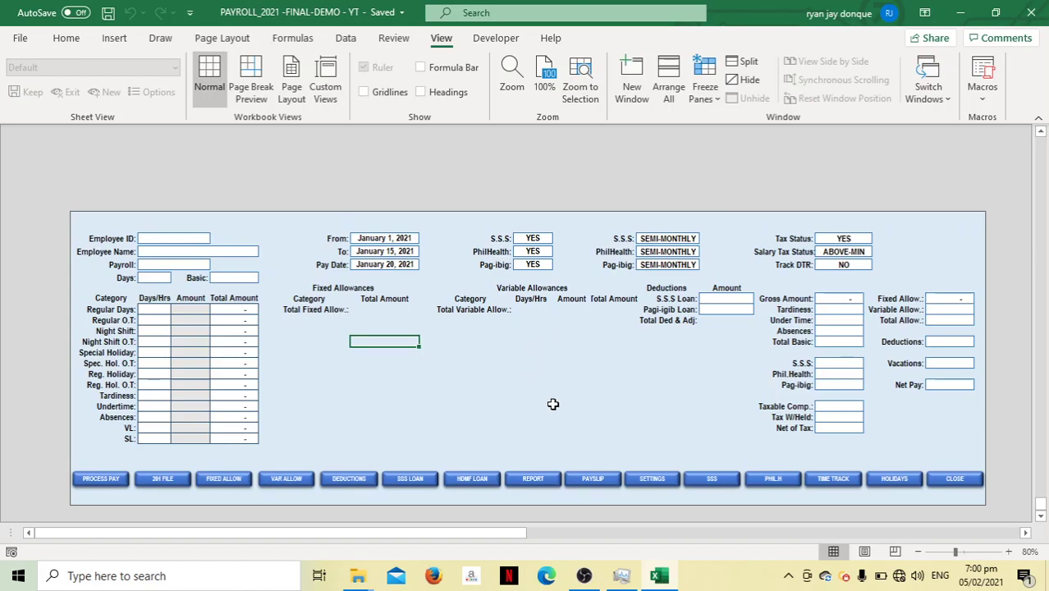
{"action": "left_click", "coordinate": [651, 478]}
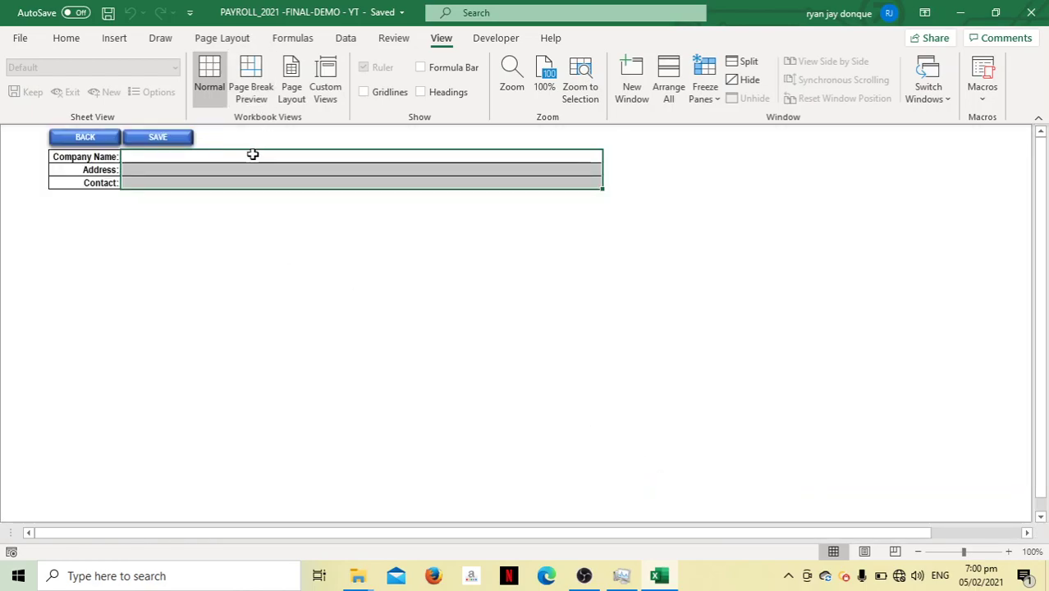
Fill in company name 'RJD EXCEL TUTORIAL INC', the company address, and the contact phone, messenger and e-mail
{"action": "left_click", "coordinate": [253, 154]}
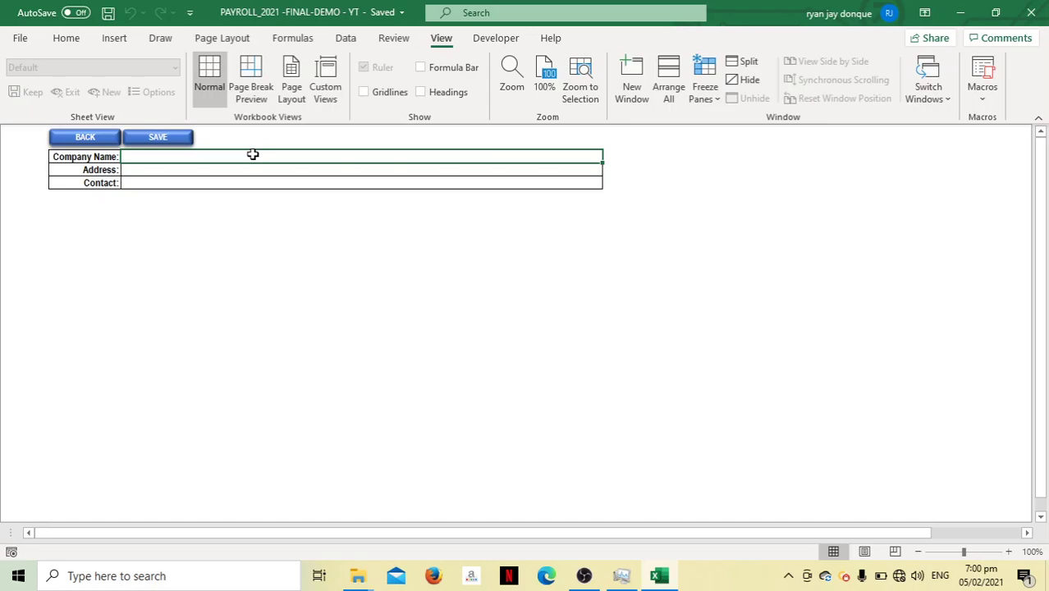
{"action": "type", "text": "Fra"}
{"action": "key", "text": "BackSpace"}
{"action": "key", "text": "BackSpace"}
{"action": "key", "text": "BackSpace"}
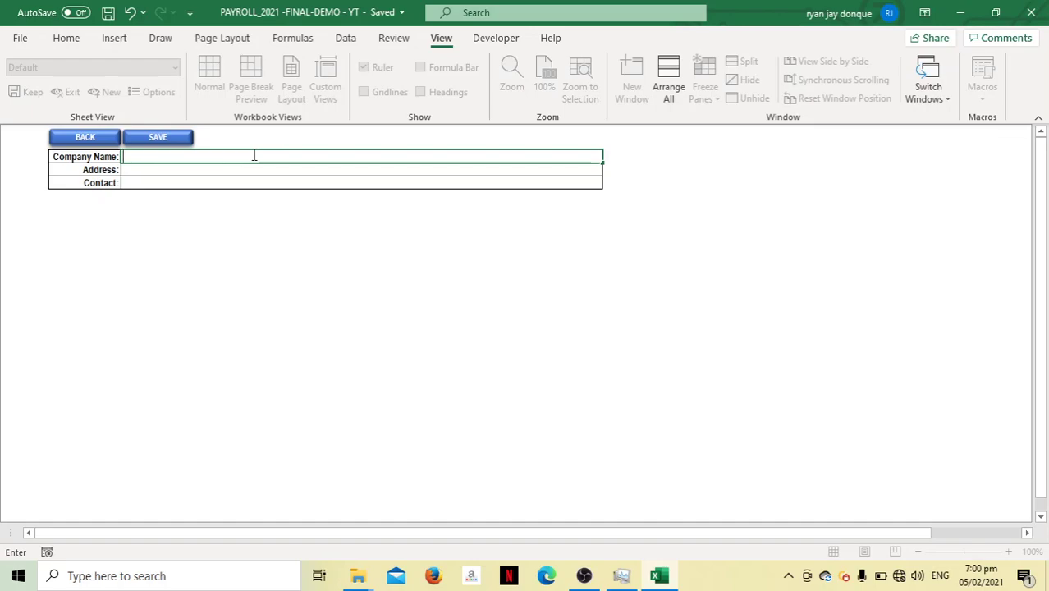
{"action": "type", "text": "RJD"}
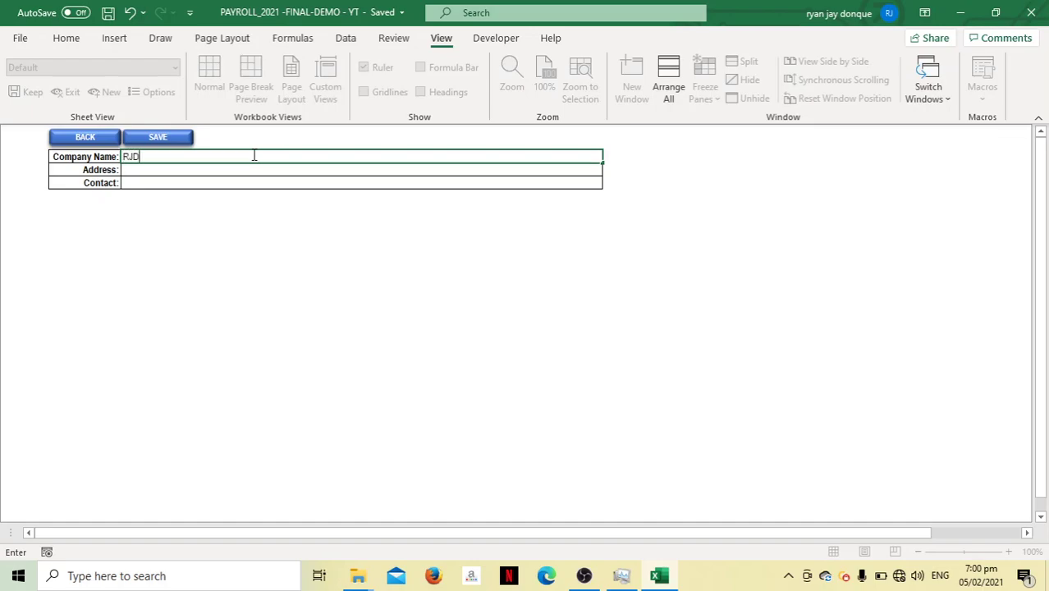
{"action": "type", "text": " EXCEL TUTORIAL INC"}
{"action": "key", "text": "Return"}
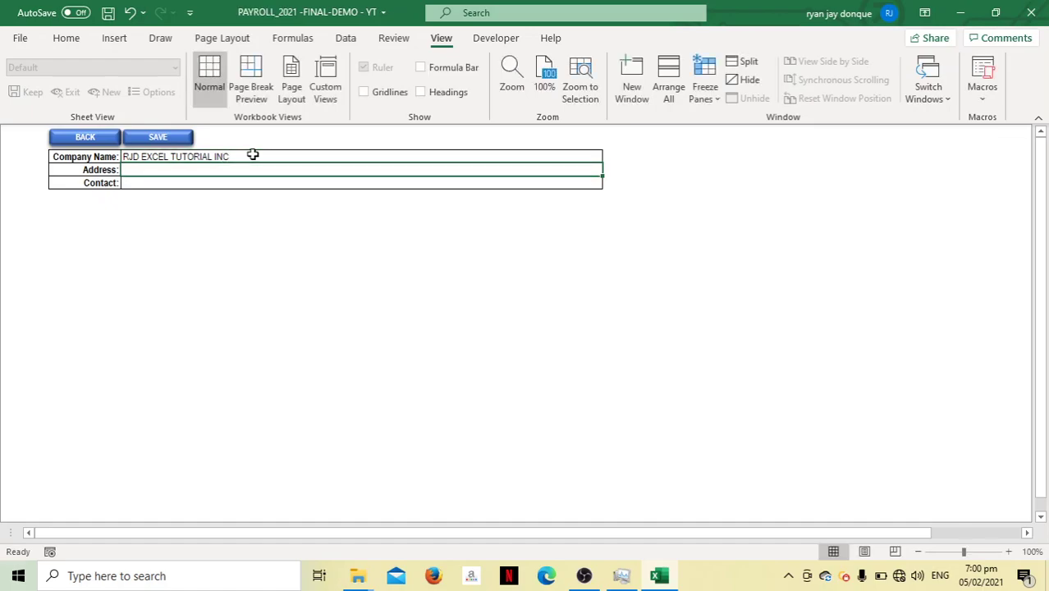
{"action": "type", "text": "SOME"}
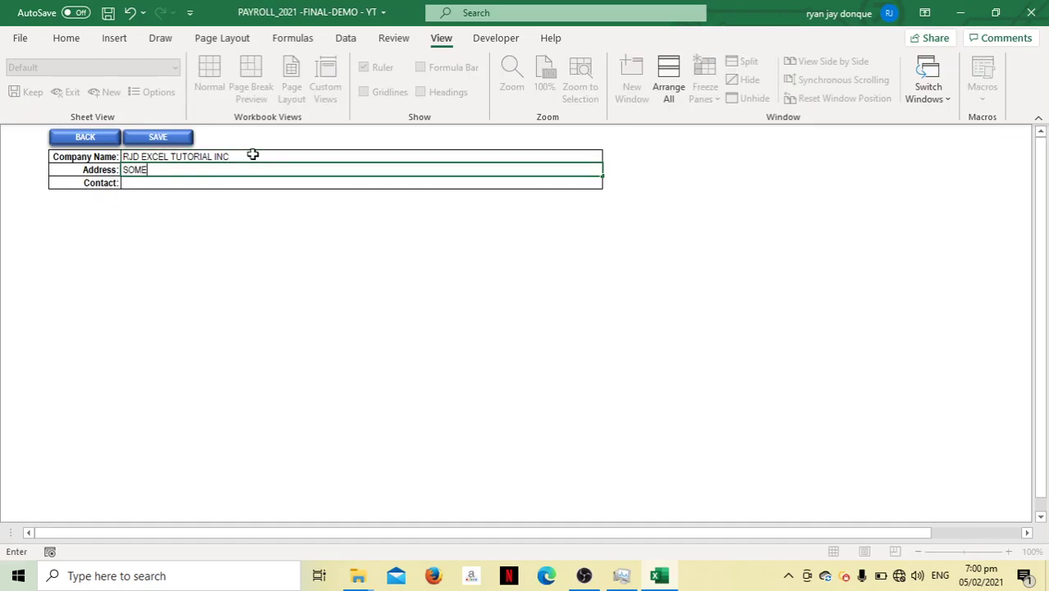
{"action": "type", "text": "WHERE IN THE PHILIPPINES"}
{"action": "key", "text": "Return"}
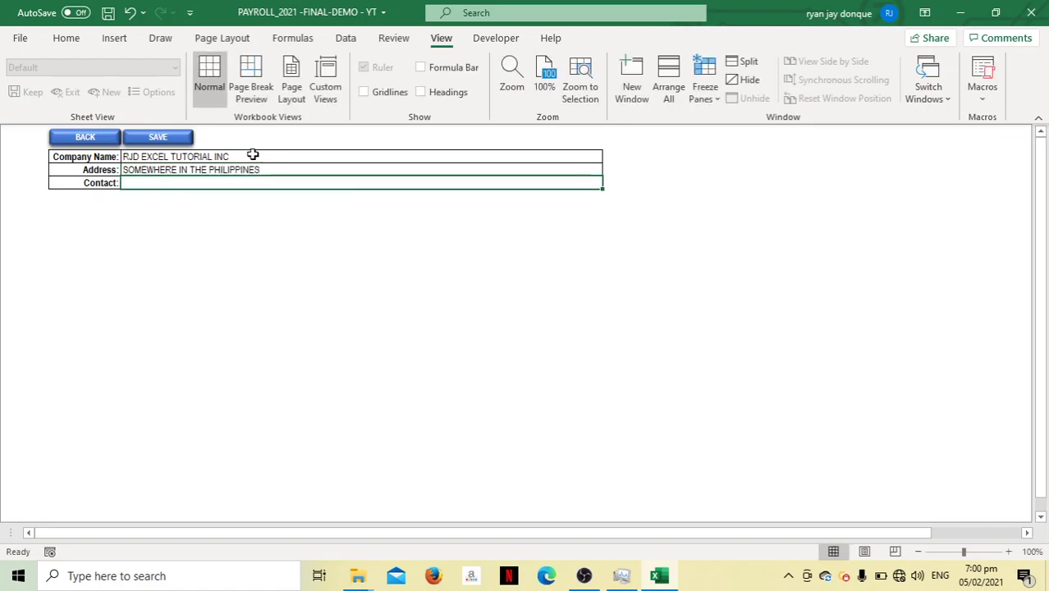
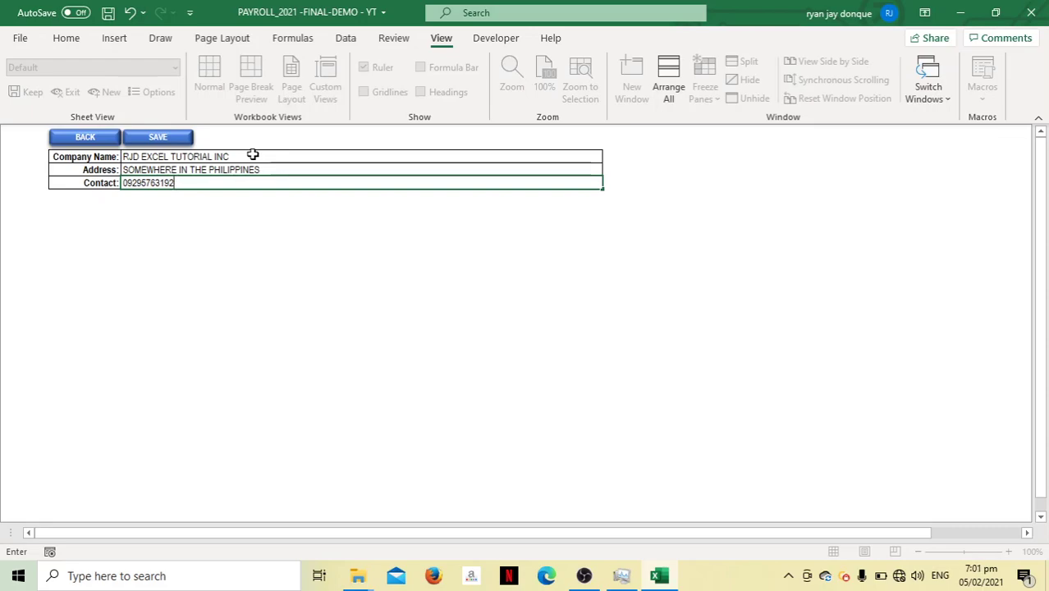
{"action": "type", "text": "/ MESSEN"}
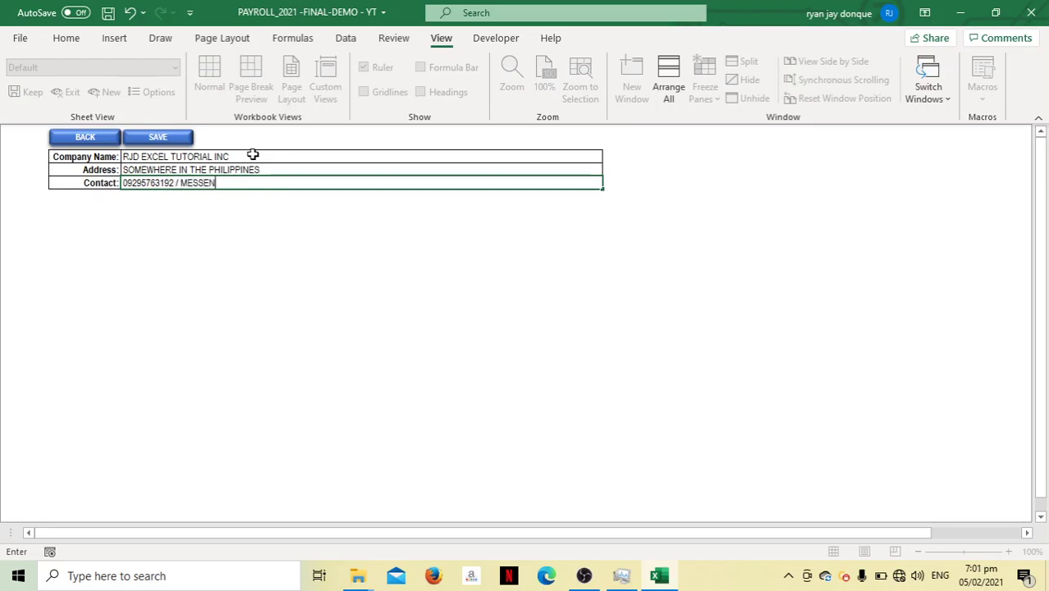
{"action": "type", "text": "GER:RYAN JAY DONQUE "}
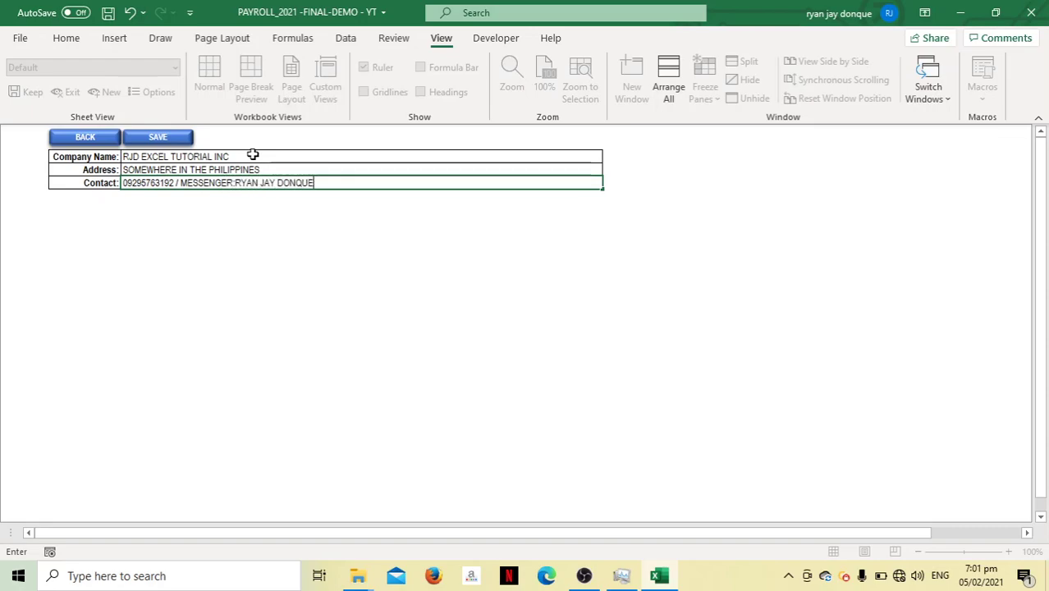
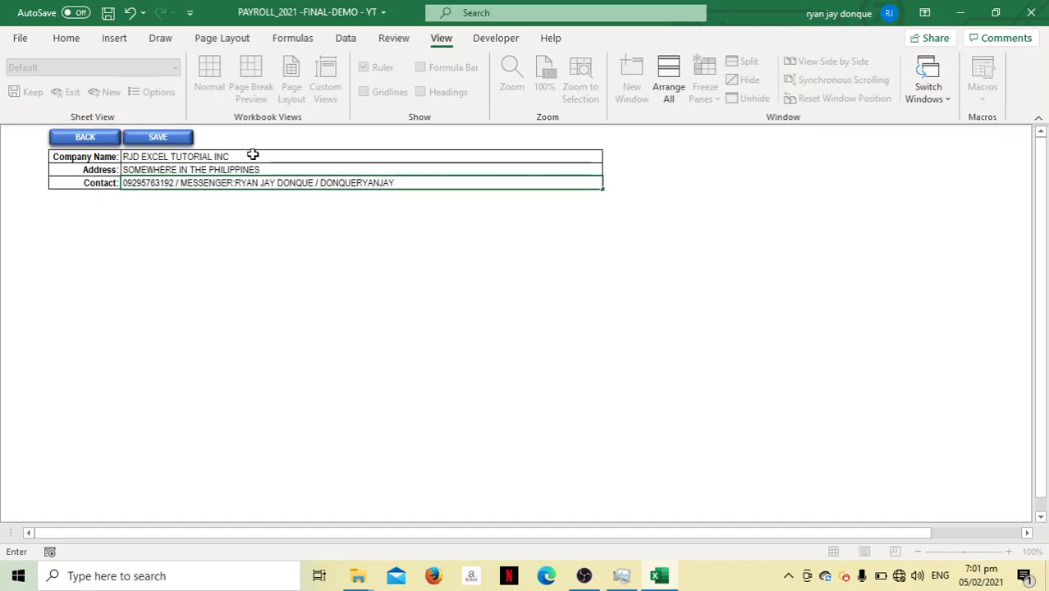
Save the company details, return to the dashboard, and go to the employee records list
{"action": "left_click", "coordinate": [175, 138]}
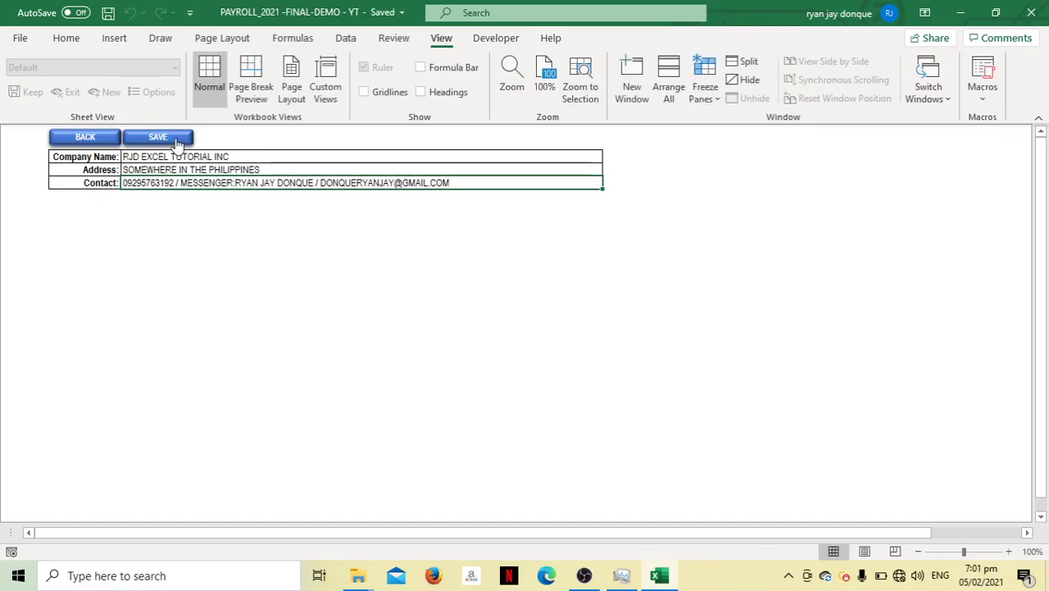
{"action": "left_click", "coordinate": [85, 137]}
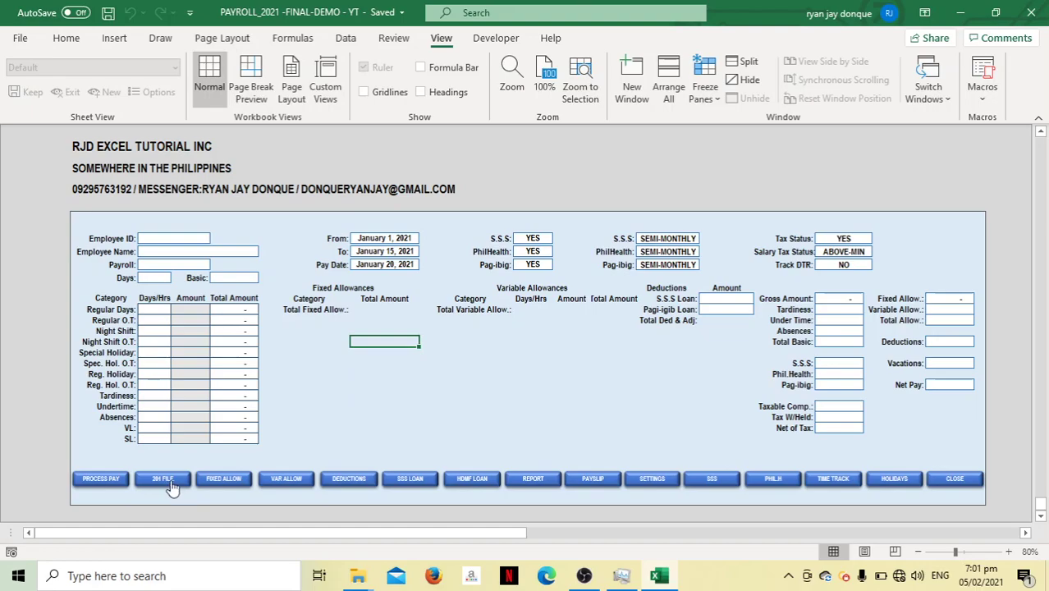
{"action": "left_click", "coordinate": [165, 480]}
Enter the first employee's last name and first name, leaving Middle Name blank
{"action": "left_click", "coordinate": [208, 206]}
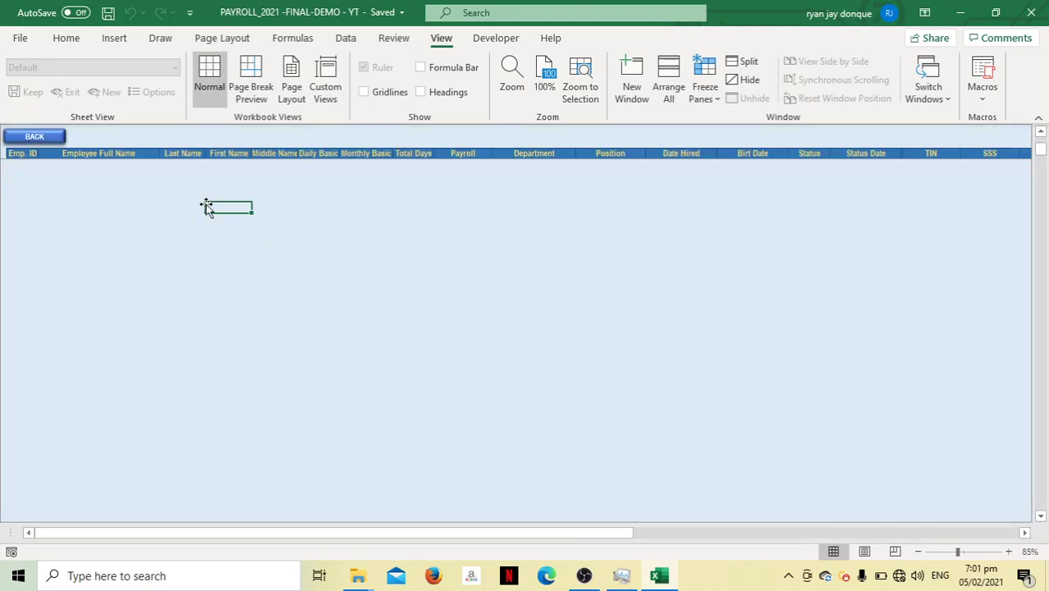
{"action": "left_click", "coordinate": [188, 155]}
{"action": "key", "text": "Down"}
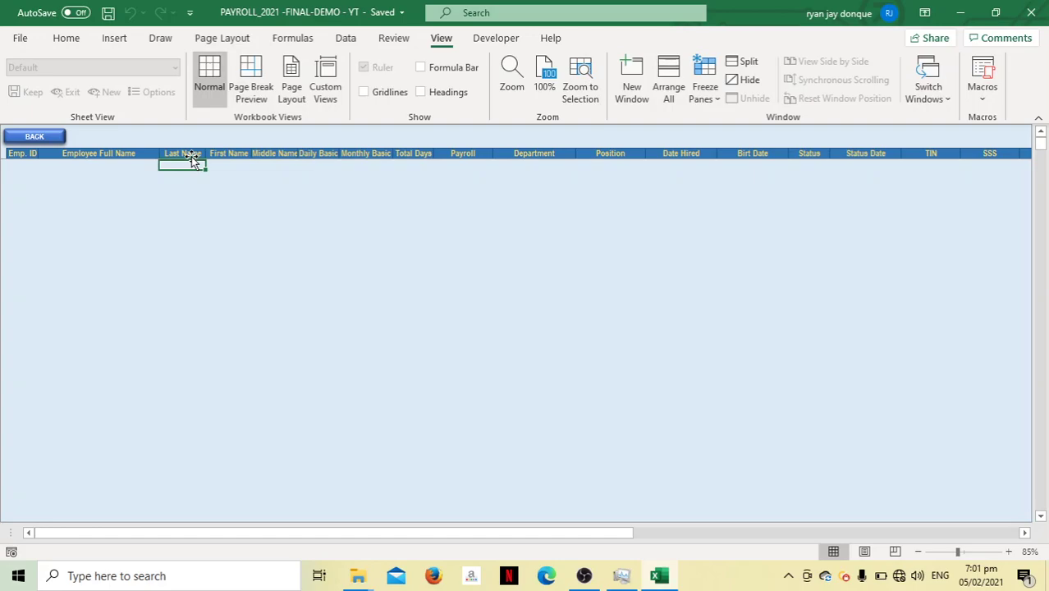
{"action": "type", "text": "DONQ"}
{"action": "type", "text": "YE"}
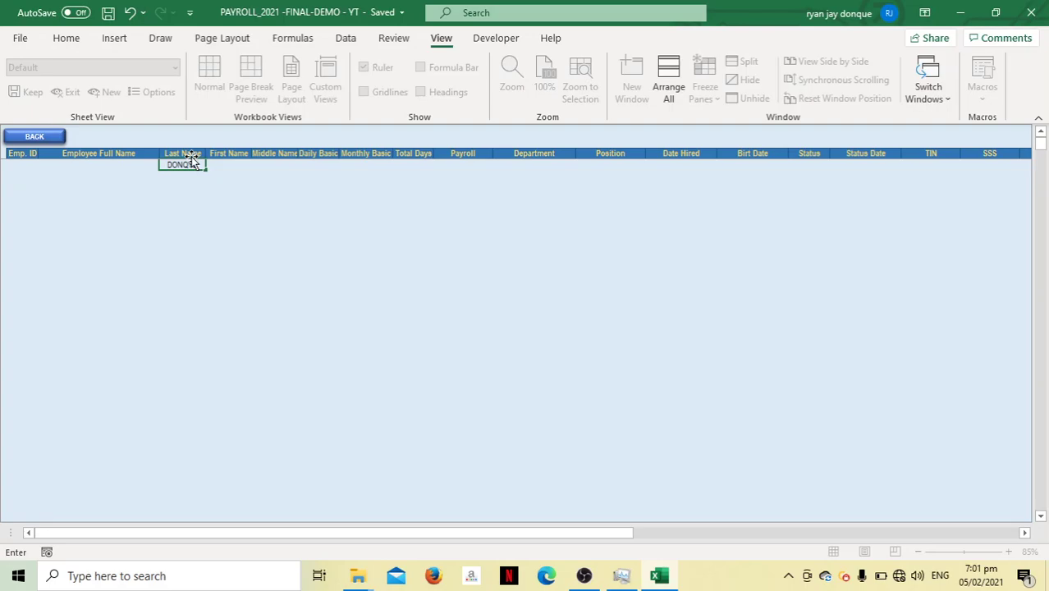
{"action": "key", "text": "Tab"}
{"action": "left_click", "coordinate": [197, 166]}
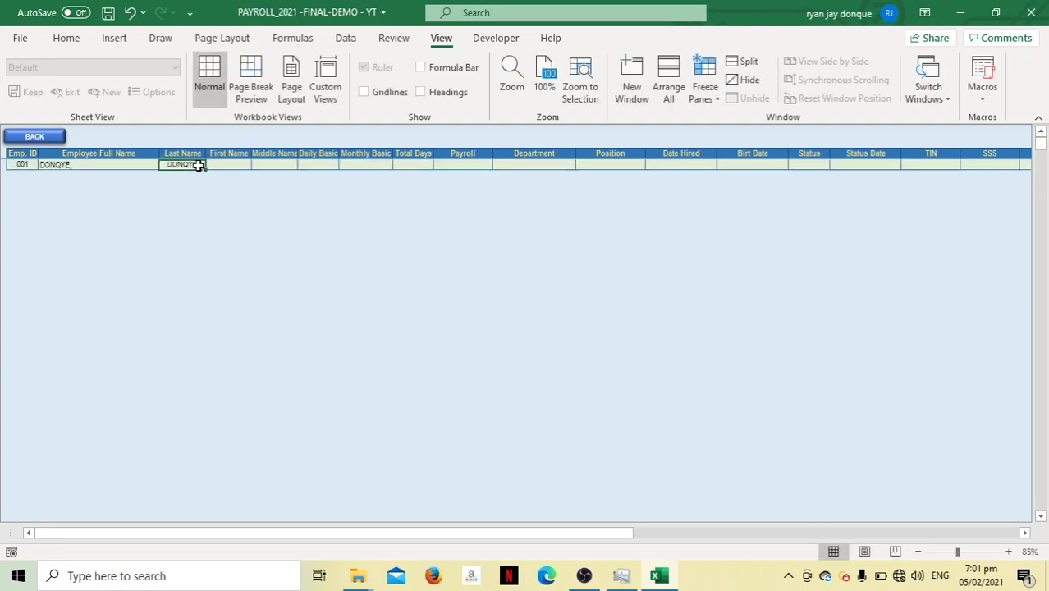
{"action": "type", "text": "DONQYE"}
{"action": "key", "text": "BackSpace"}
{"action": "key", "text": "BackSpace"}
{"action": "key", "text": "BackSpace"}
{"action": "key", "text": "BackSpace"}
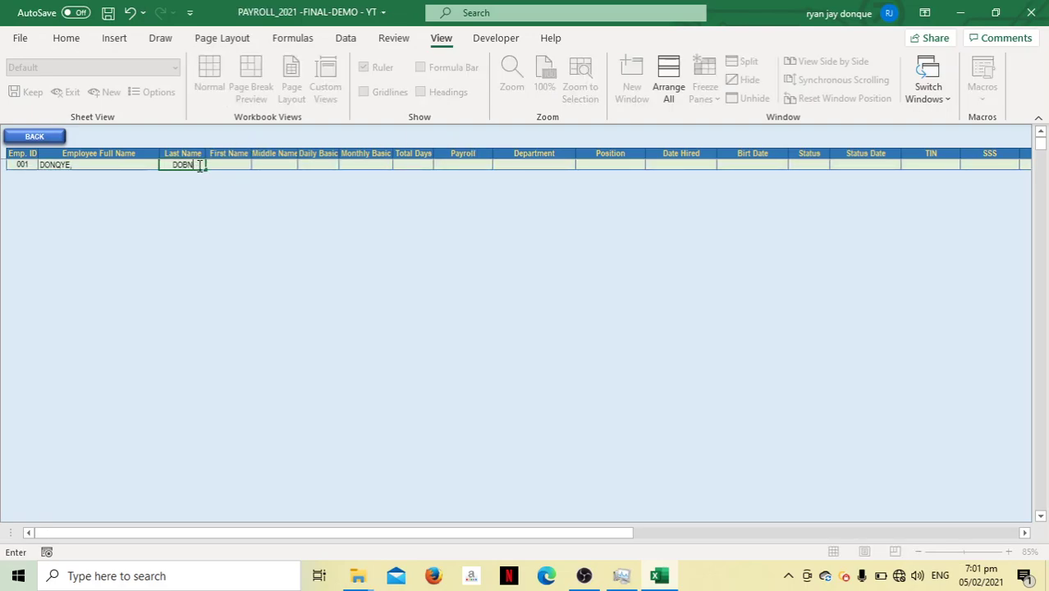
{"action": "type", "text": "B"}
{"action": "key", "text": "BackSpace"}
{"action": "type", "text": "NQUE RYA"}
{"action": "key", "text": "BackSpace"}
{"action": "key", "text": "BackSpace"}
{"action": "key", "text": "BackSpace"}
{"action": "key", "text": "BackSpace"}
{"action": "key", "text": "Tab"}
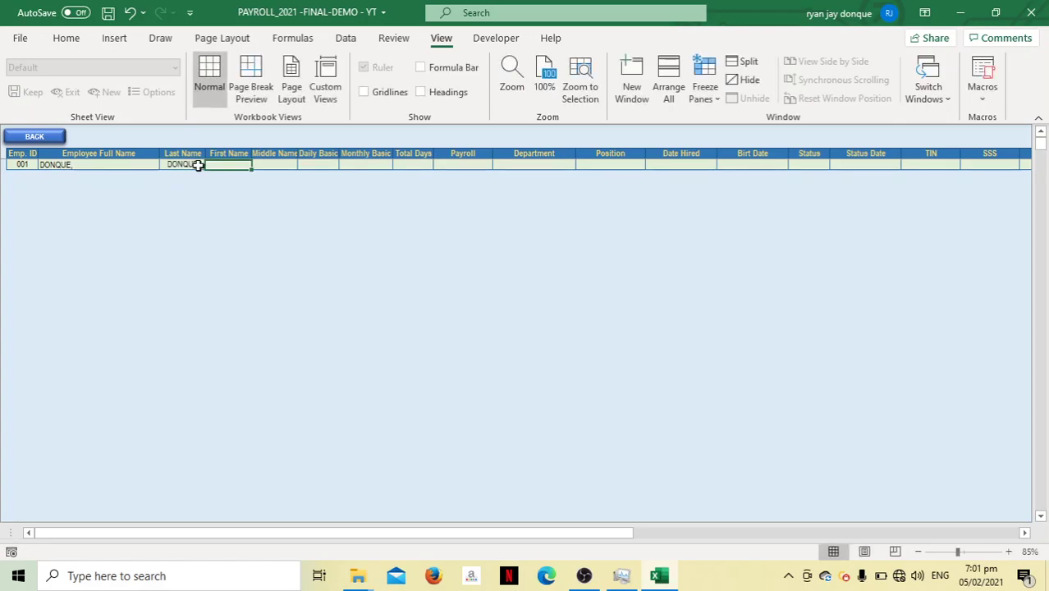
{"action": "type", "text": "RYAN"}
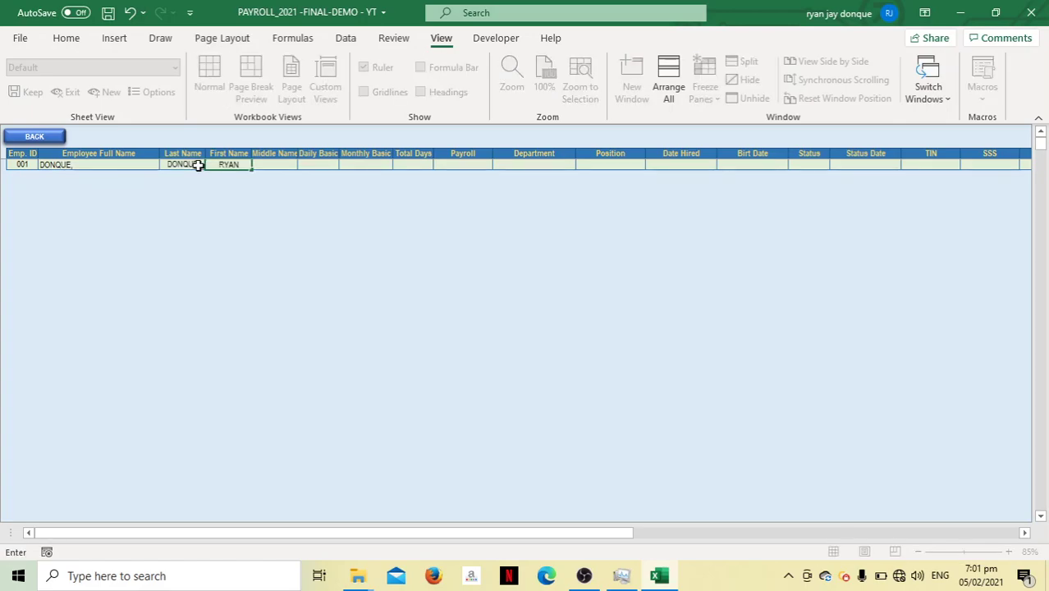
{"action": "type", "text": " JAY"}
{"action": "key", "text": "Tab"}
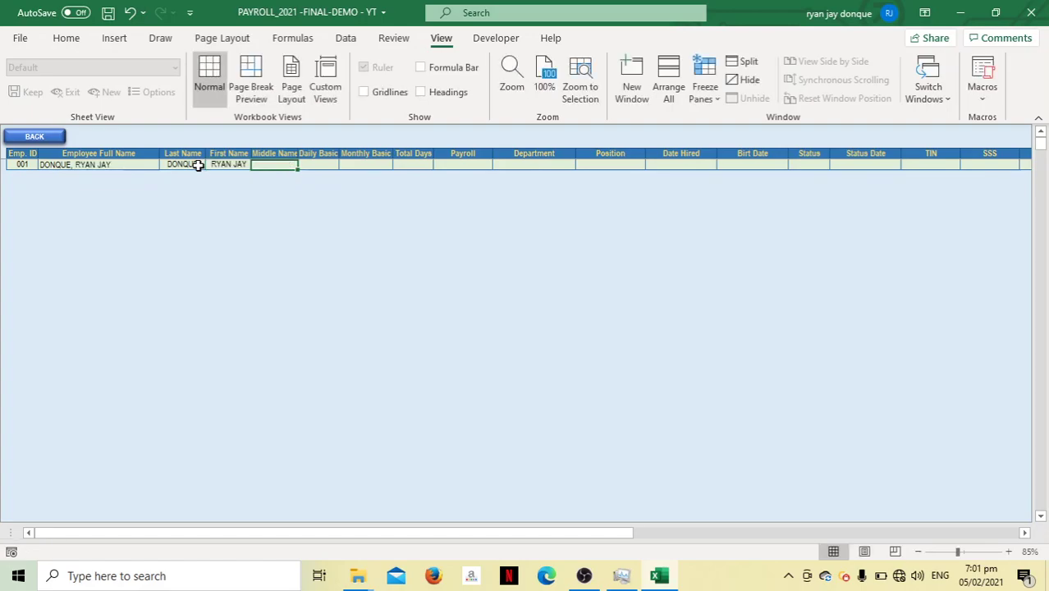
{"action": "key", "text": "Tab"}
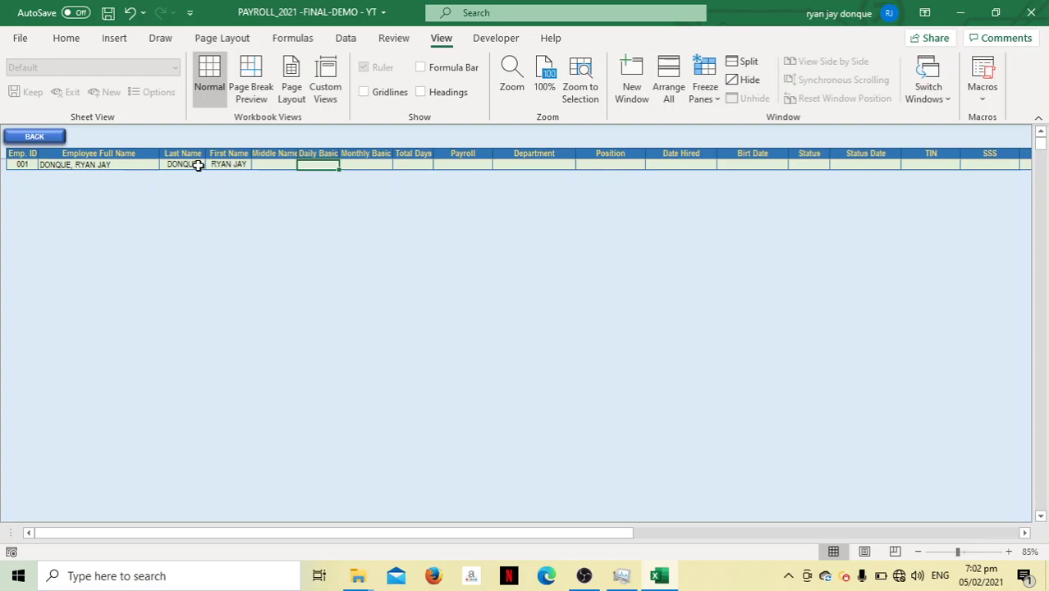
Set daily basic 1,100.00, monthly basic 25,000.00, 26 total days and DAILY payroll
{"action": "type", "text": "1"}
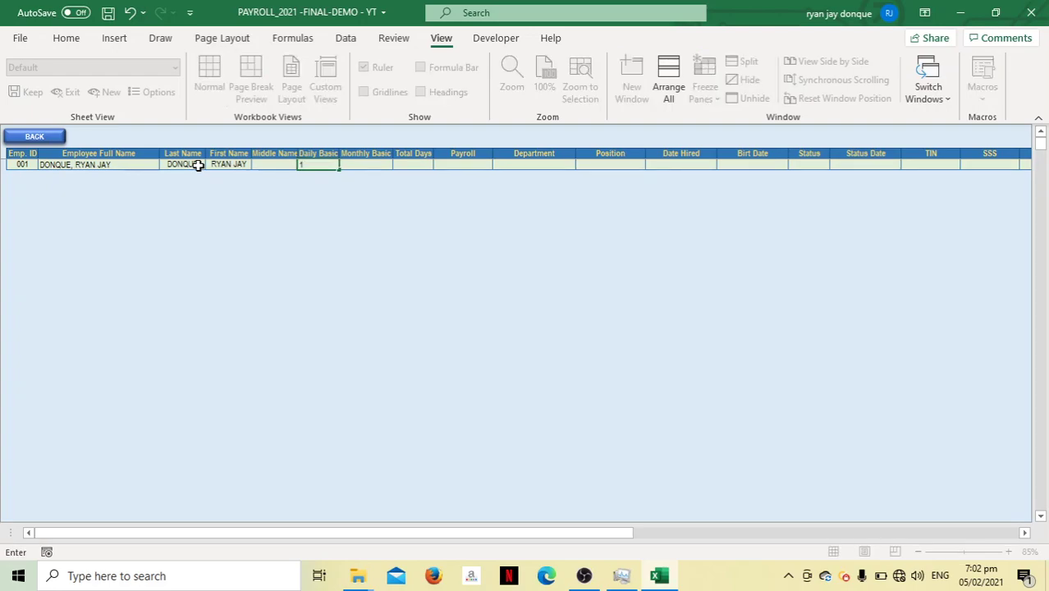
{"action": "type", "text": "100"}
{"action": "key", "text": "Tab"}
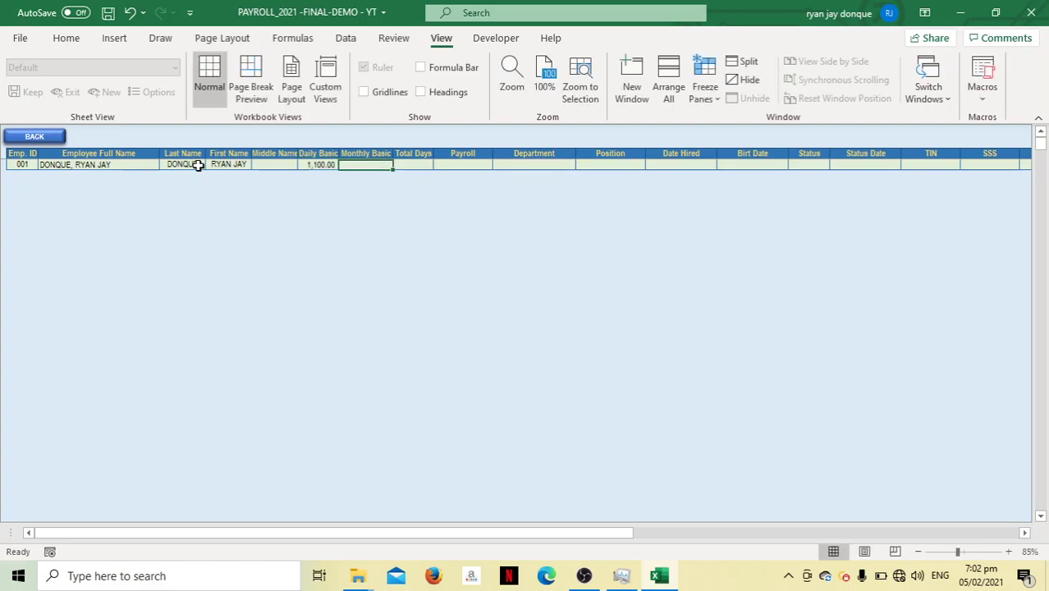
{"action": "type", "text": "2"}
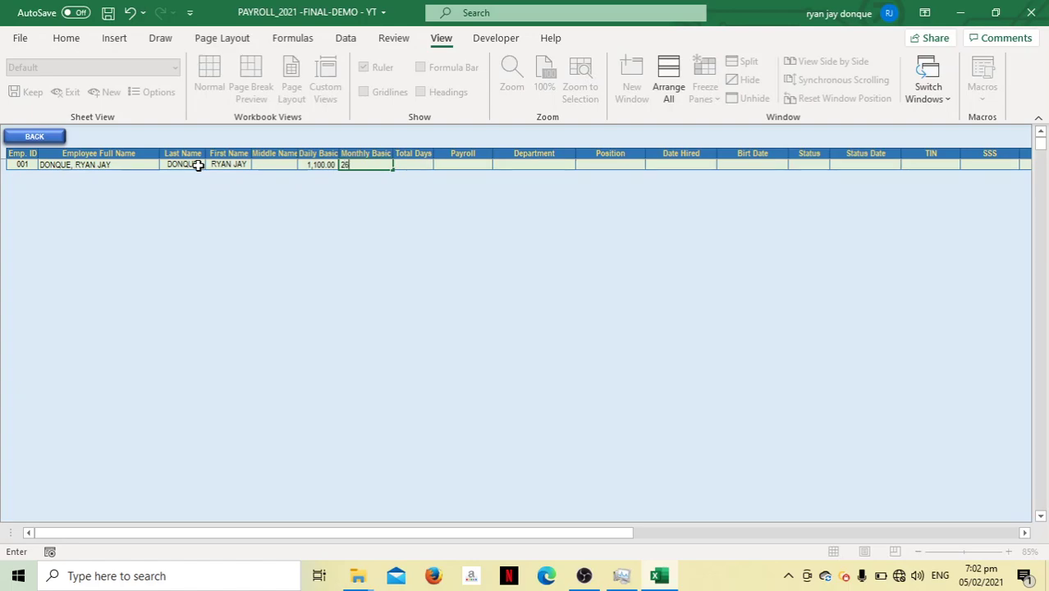
{"action": "type", "text": "5000"}
{"action": "key", "text": "Tab"}
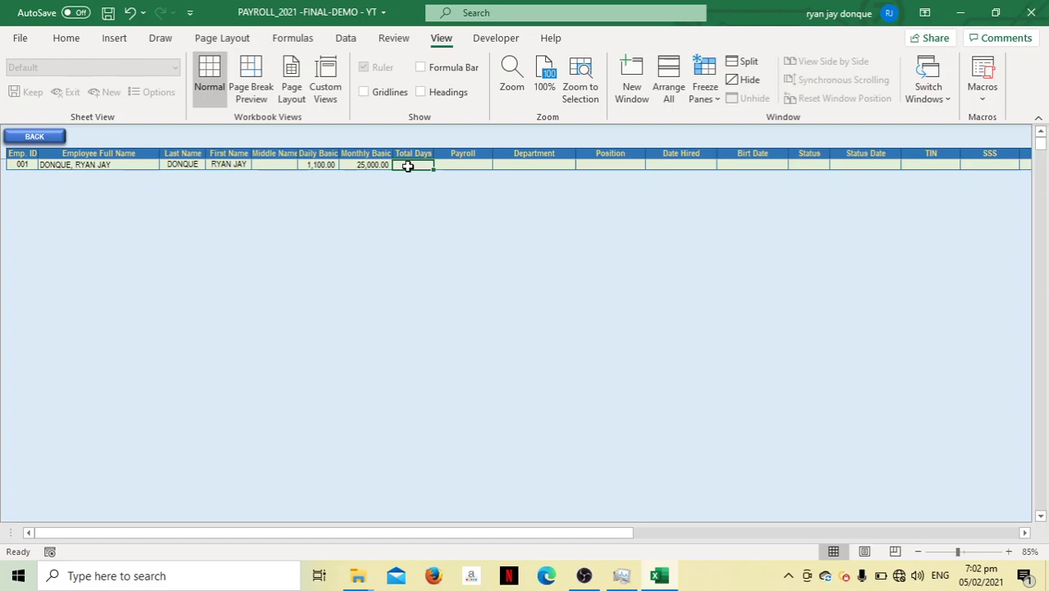
{"action": "type", "text": "26"}
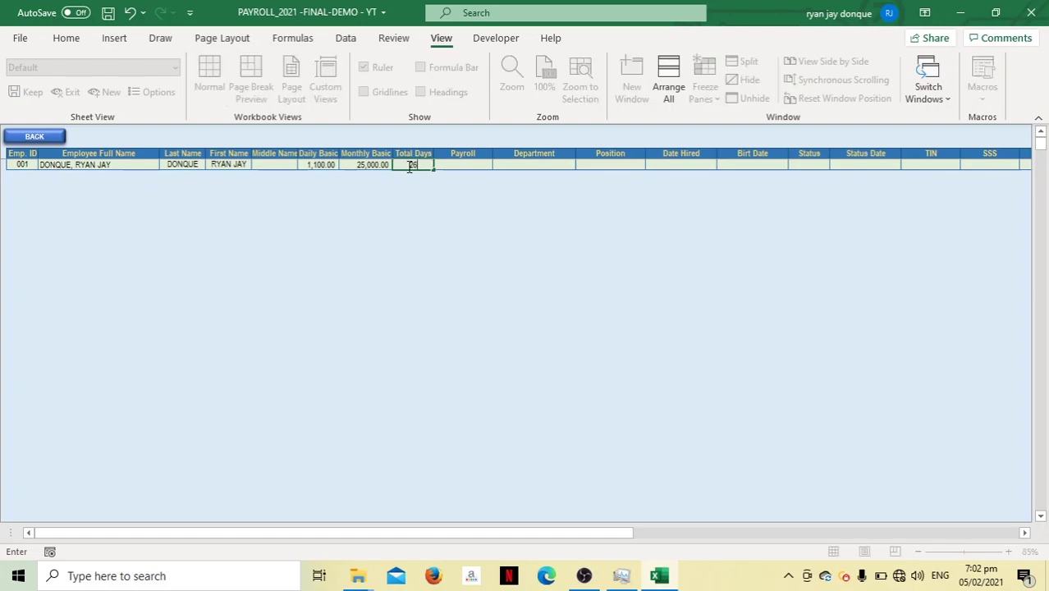
{"action": "key", "text": "Tab"}
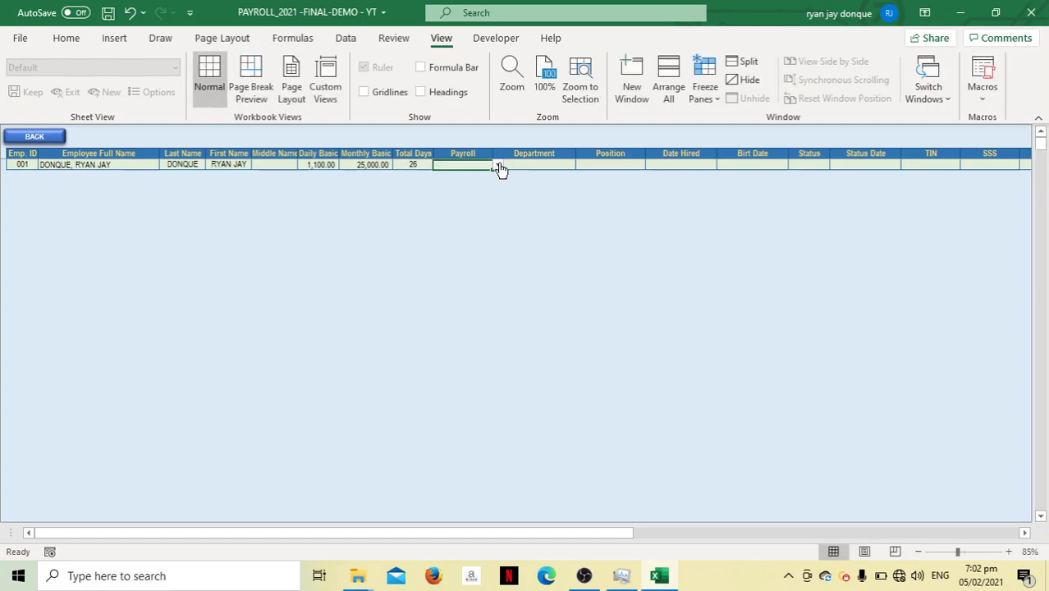
{"action": "left_click", "coordinate": [497, 165]}
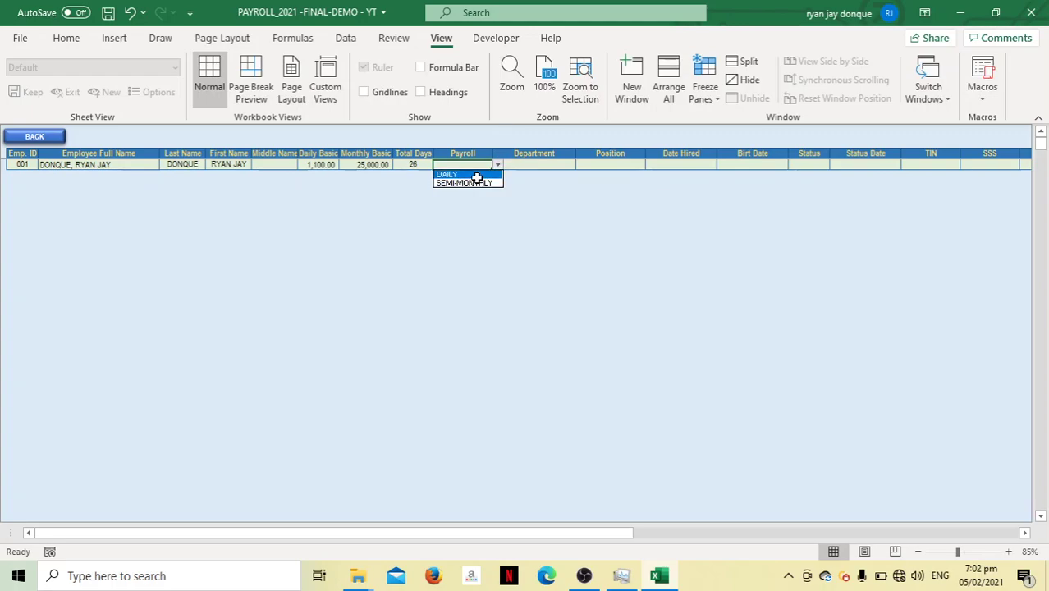
{"action": "left_click", "coordinate": [476, 176]}
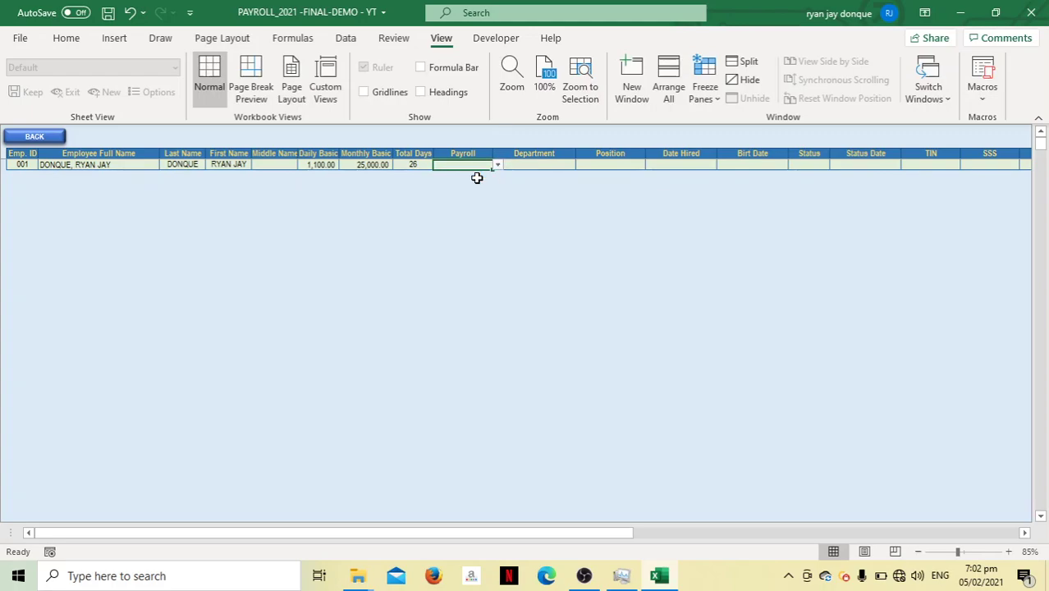
Set department to TAX DEPARTMENT and position to TAX COMPLIANCE
{"action": "left_click", "coordinate": [552, 164]}
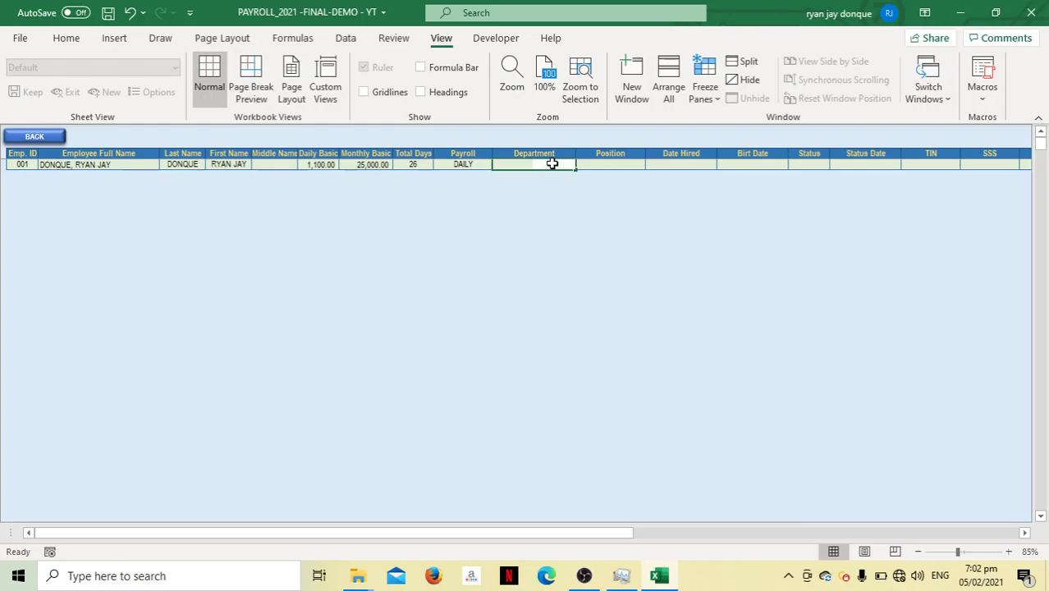
{"action": "type", "text": "TAX F"}
{"action": "key", "text": "BackSpace"}
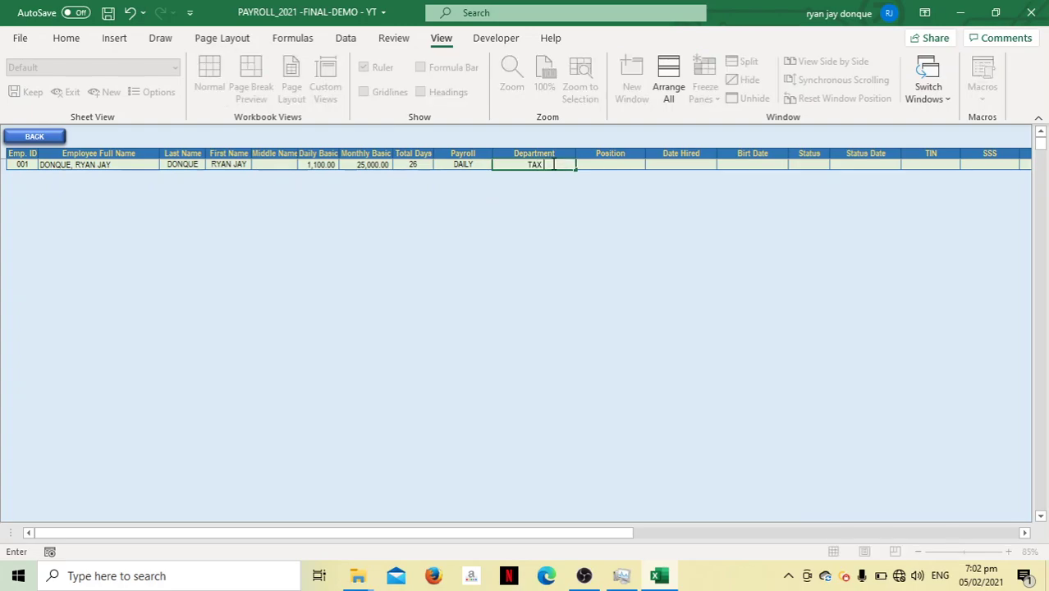
{"action": "type", "text": "DEPARTMENT"}
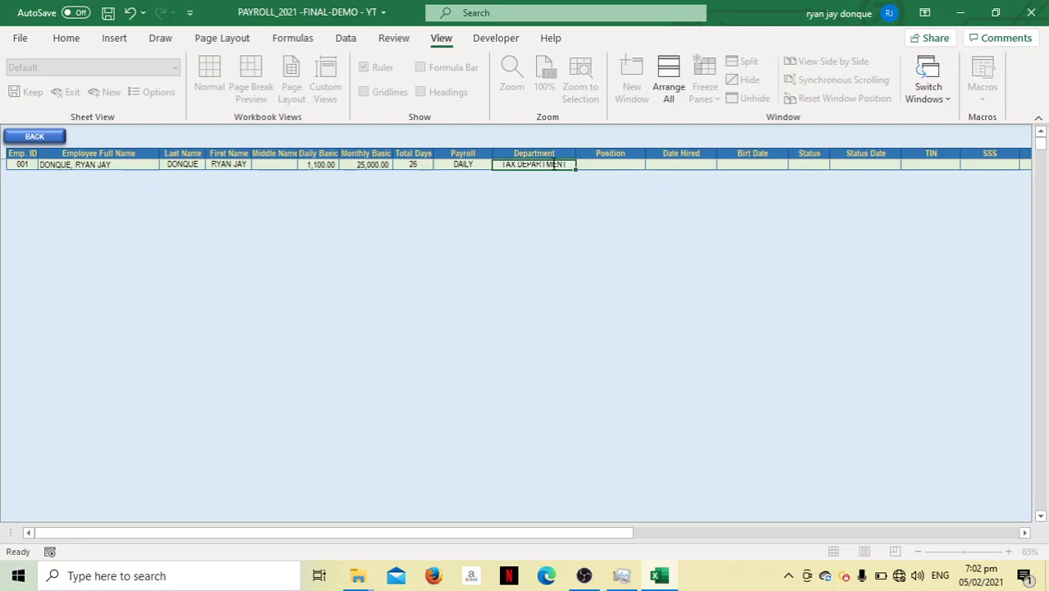
{"action": "key", "text": "Tab"}
{"action": "type", "text": "T"}
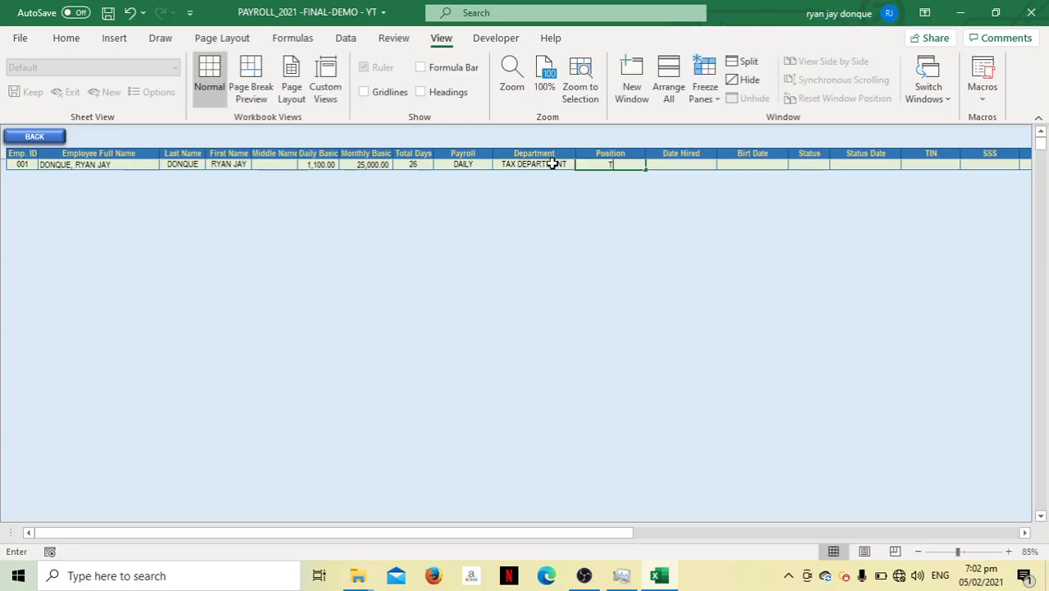
{"action": "type", "text": "AX COM"}
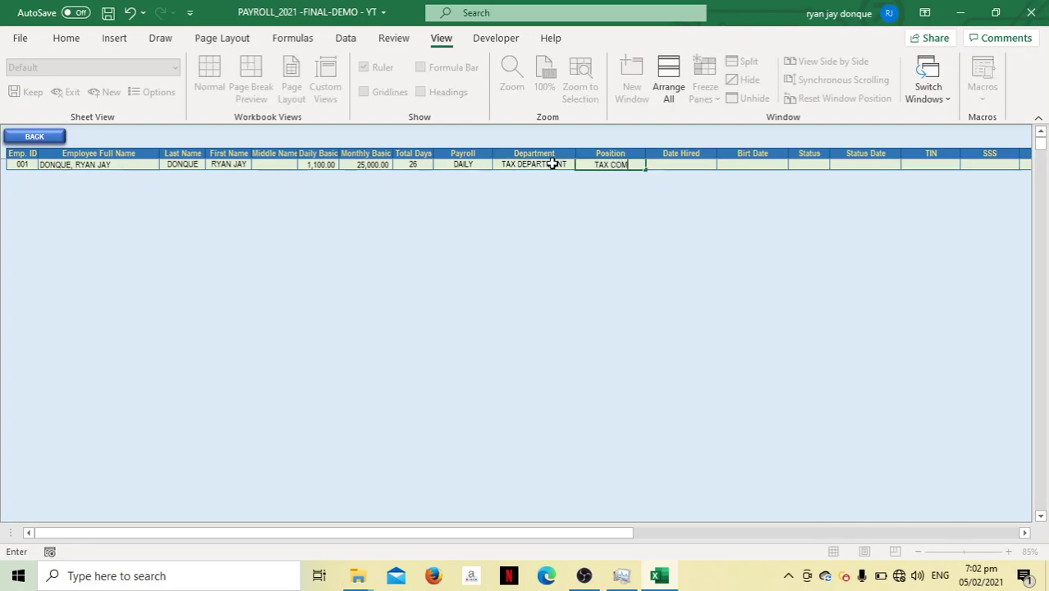
{"action": "type", "text": "PLIANCE"}
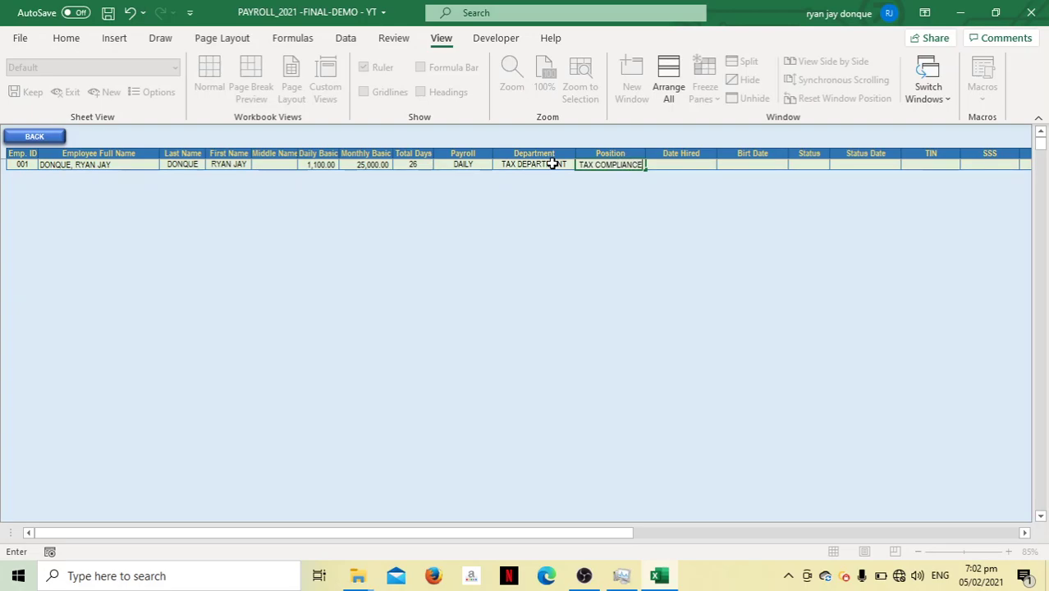
{"action": "left_click", "coordinate": [489, 204]}
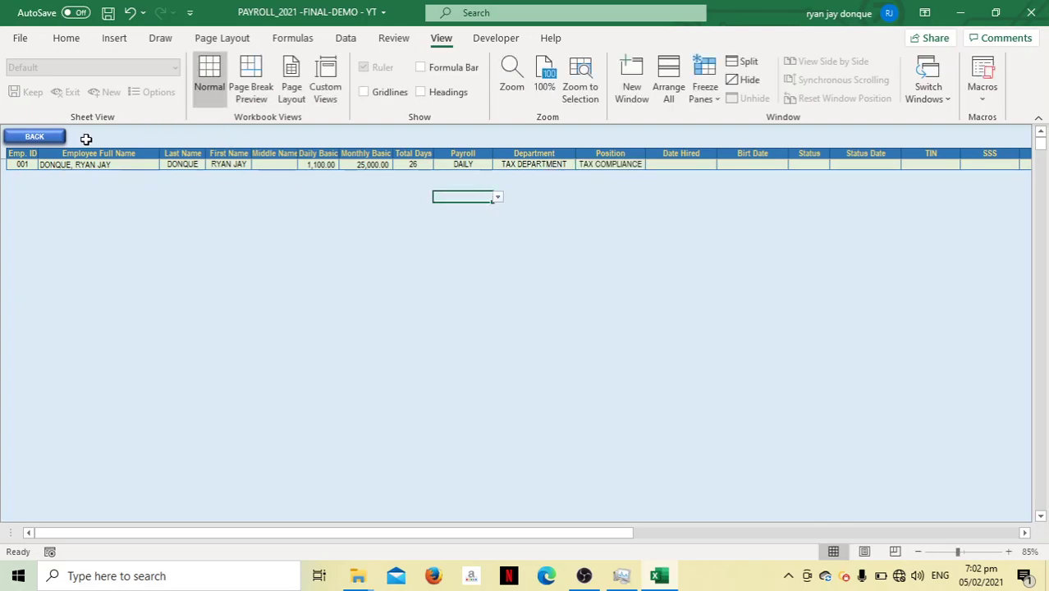
Return to the payroll form and load the new employee from the Employee Name list
{"action": "left_click", "coordinate": [41, 137]}
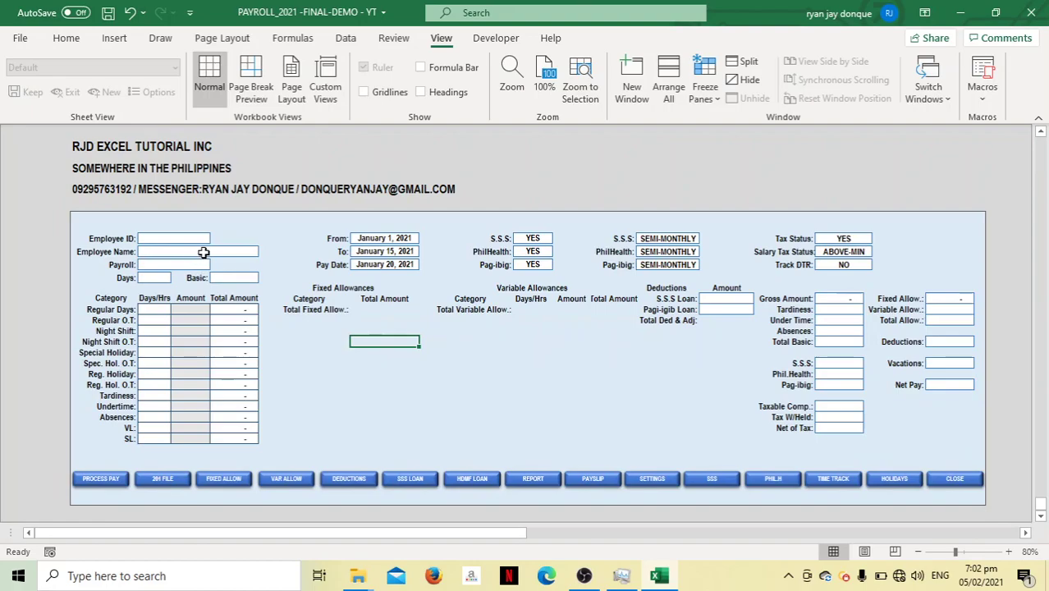
{"action": "left_click", "coordinate": [197, 251]}
{"action": "left_click", "coordinate": [263, 253]}
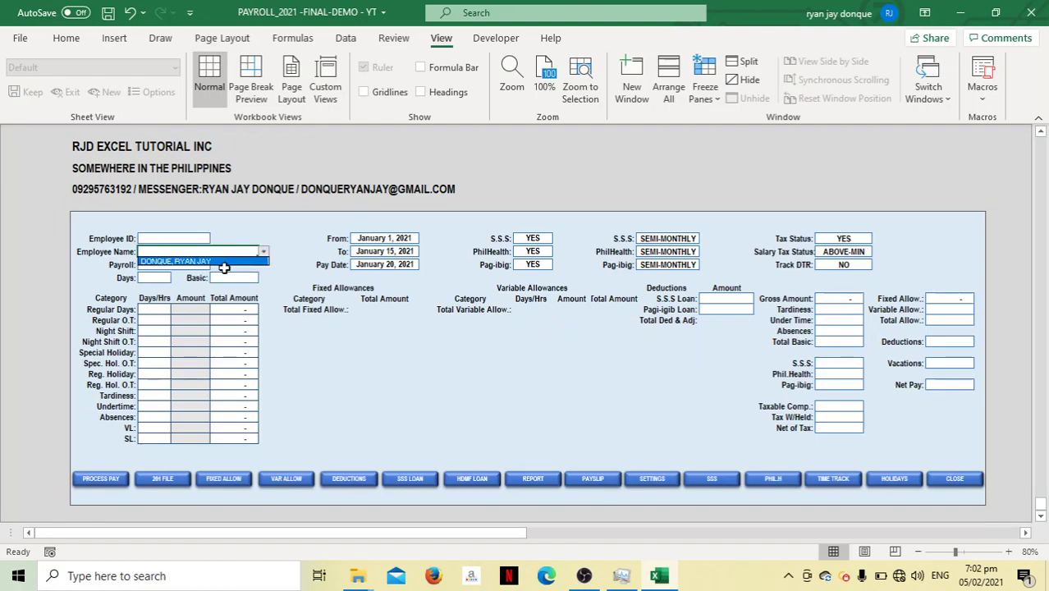
{"action": "left_click", "coordinate": [224, 262]}
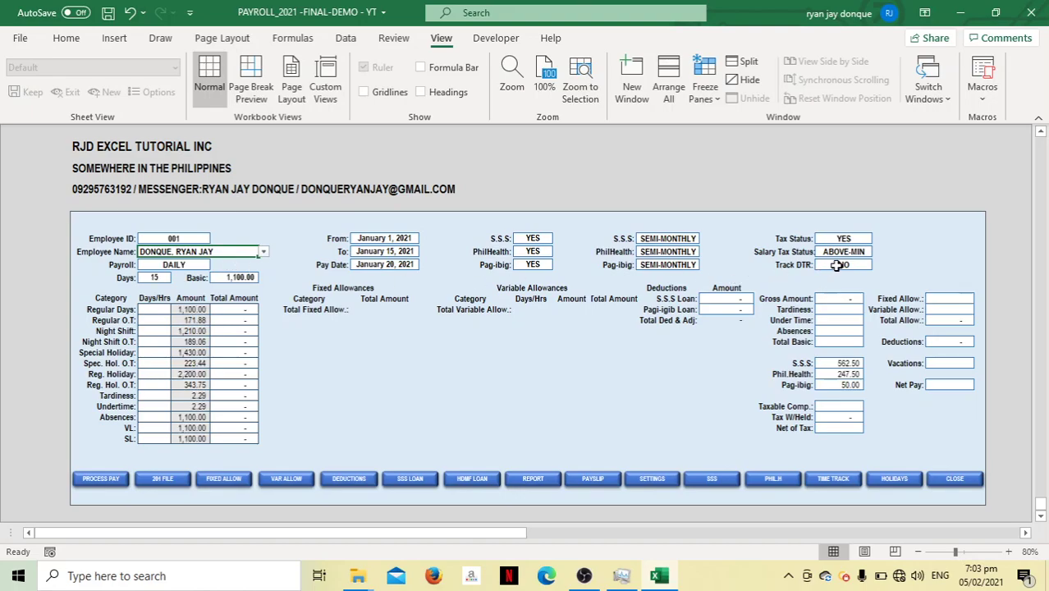
Enter 13 Regular Days and 1 Regular O.T. Days/Hrs on the payroll form
{"action": "left_click", "coordinate": [836, 265]}
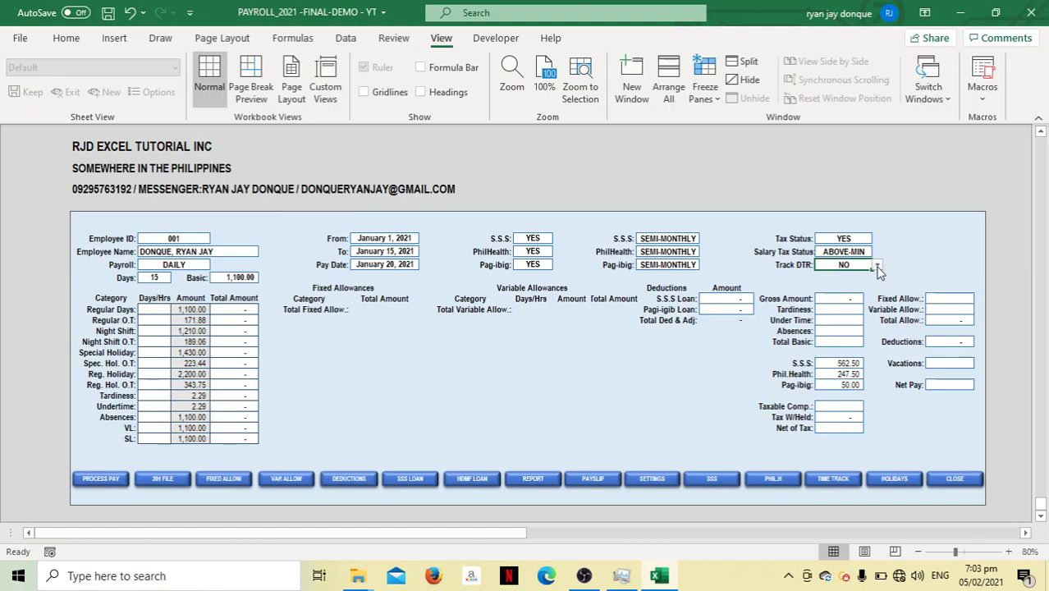
{"action": "left_click", "coordinate": [160, 310]}
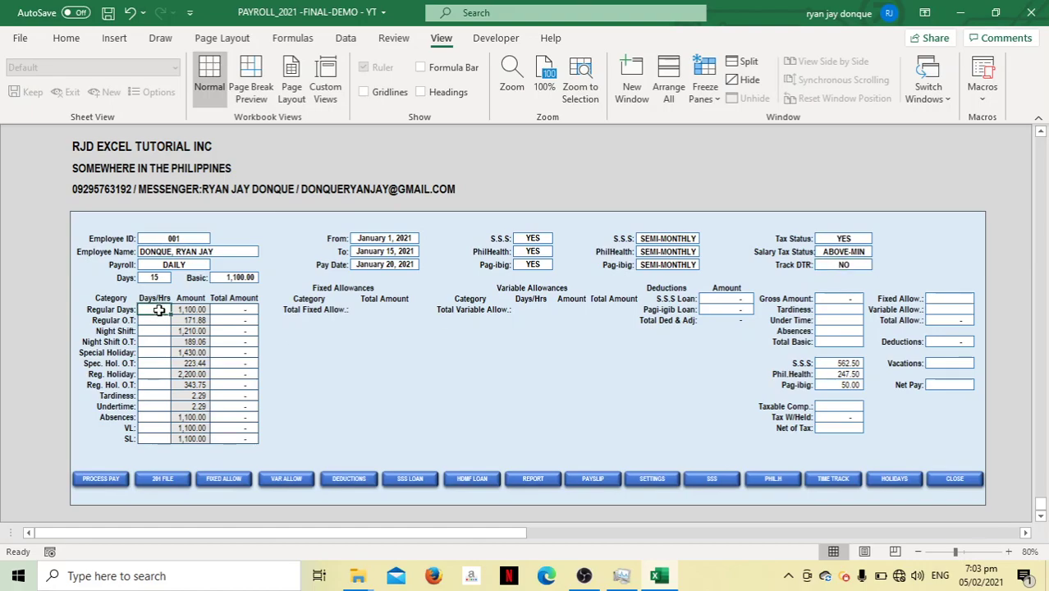
{"action": "type", "text": "13"}
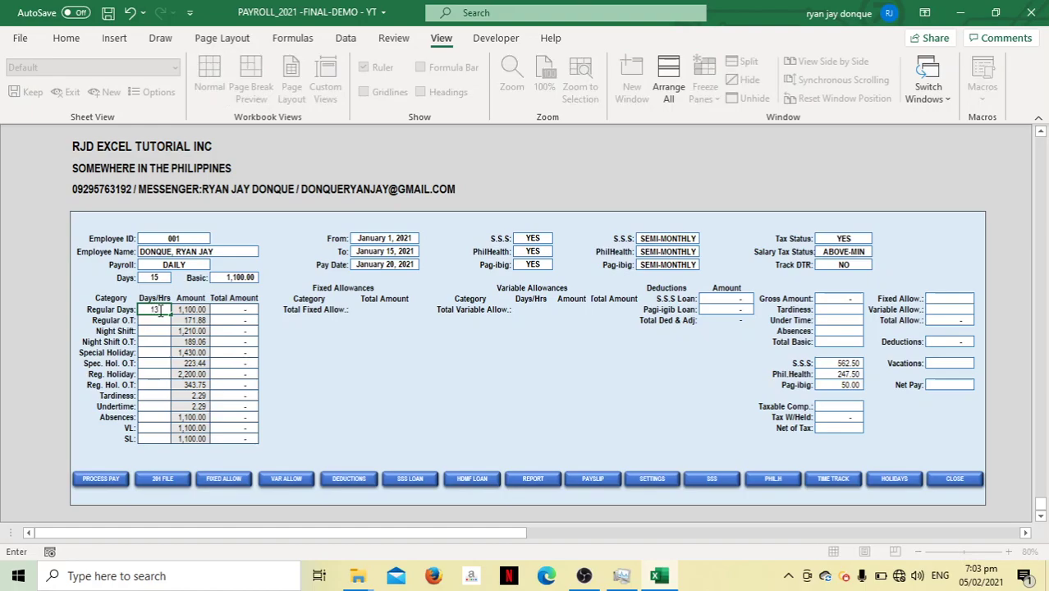
{"action": "key", "text": "Return"}
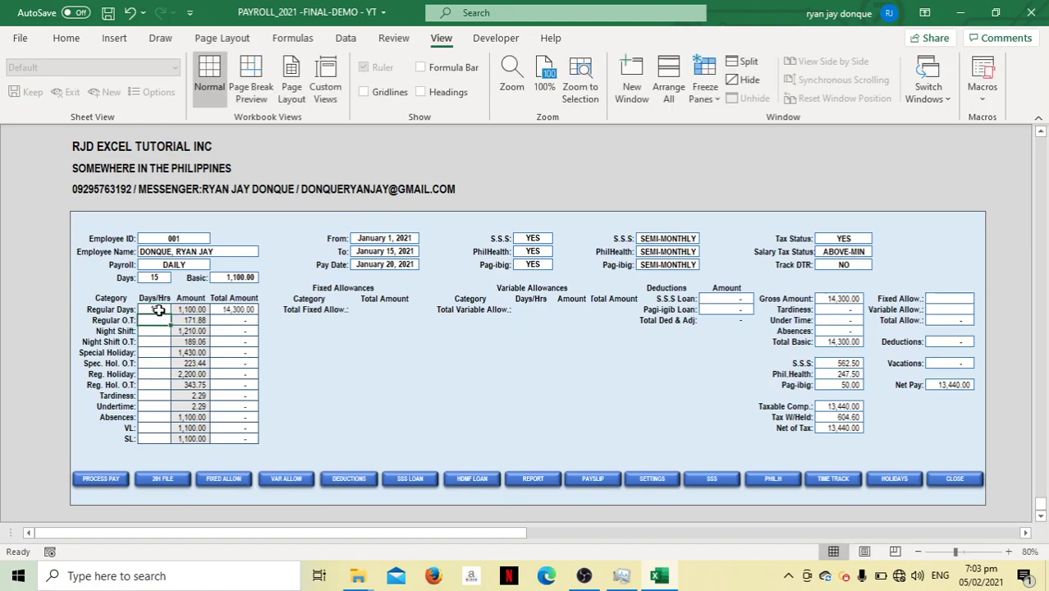
{"action": "type", "text": "1"}
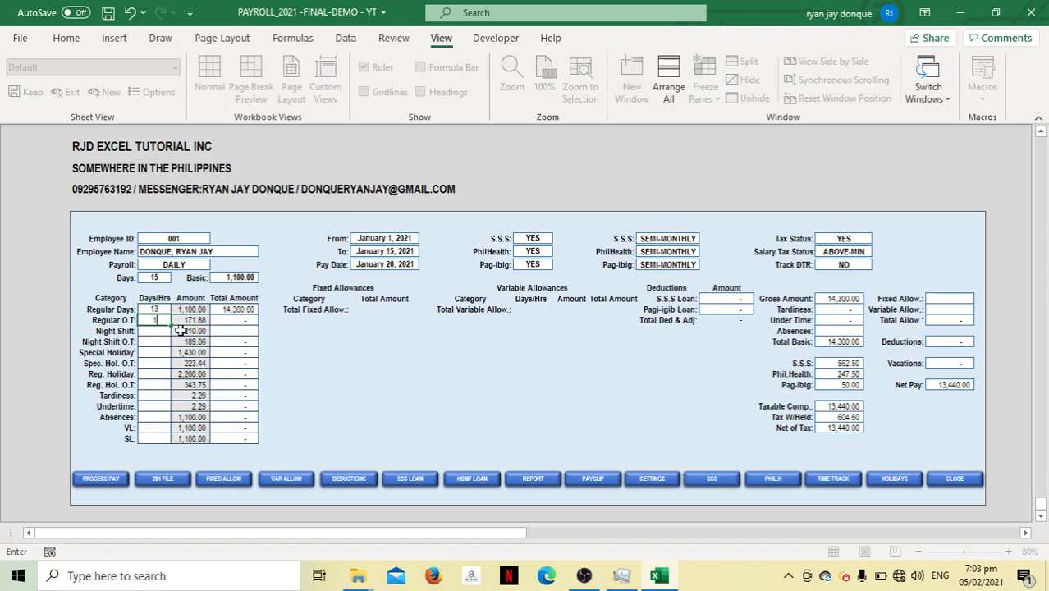
{"action": "key", "text": "Return"}
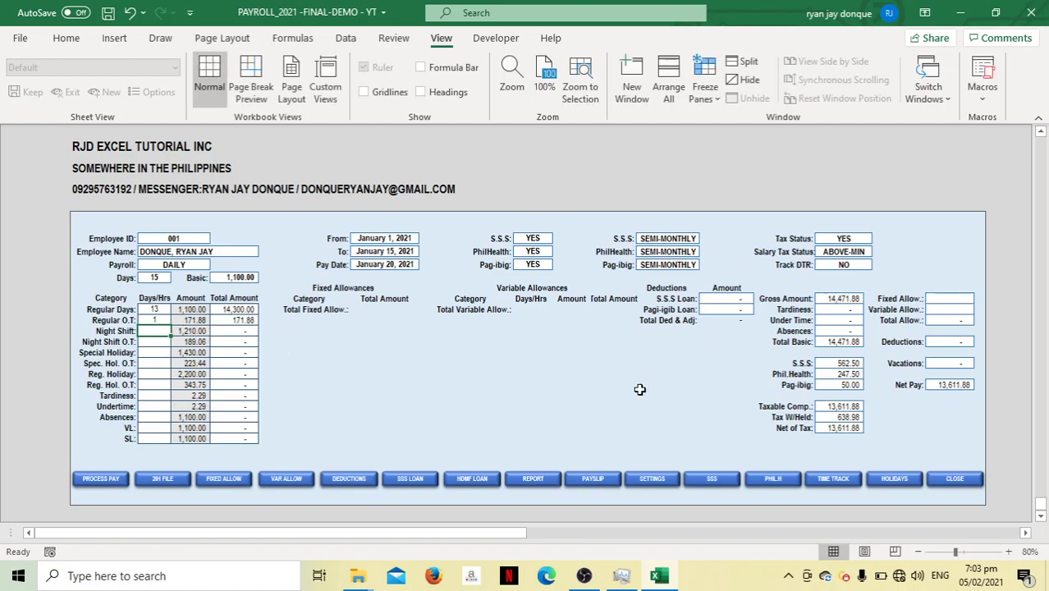
Set Track DTR to YES, resetting the attendance entries to 0
{"action": "left_click", "coordinate": [858, 264]}
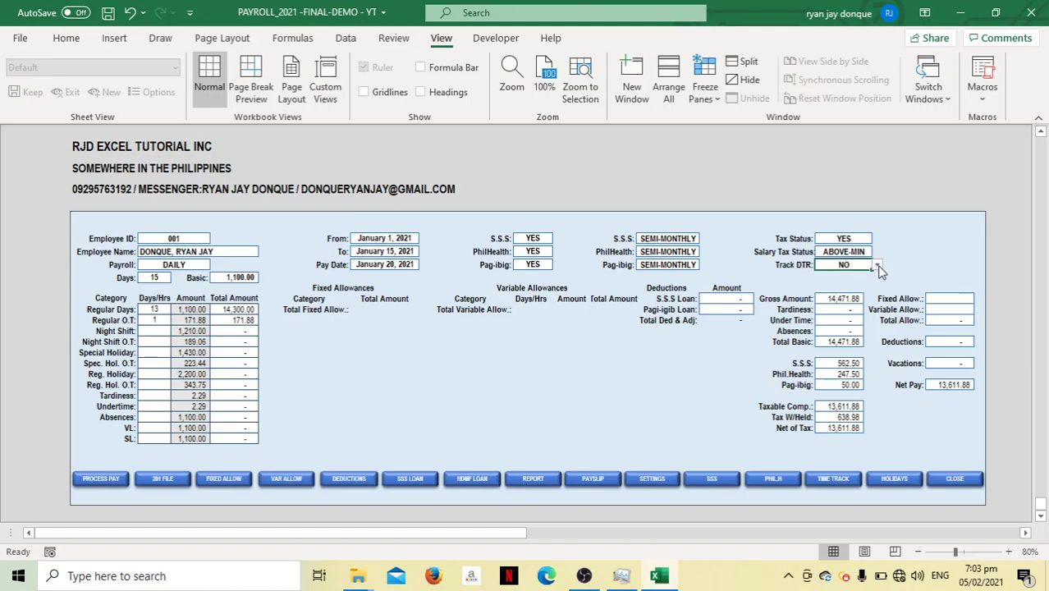
{"action": "left_click", "coordinate": [876, 265]}
{"action": "key", "text": "Escape"}
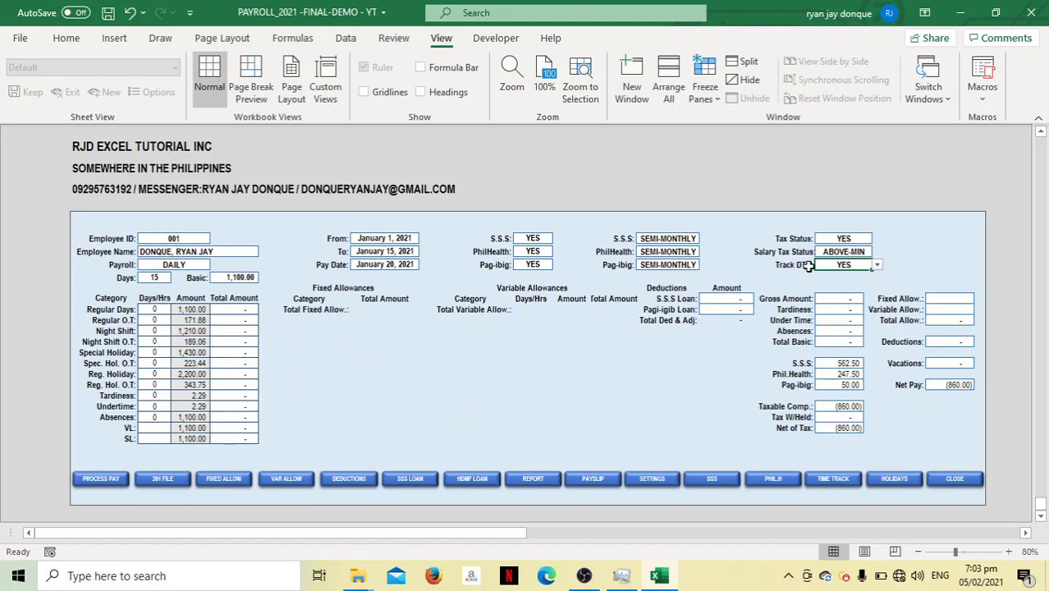
Go to the daily time record sheet and choose the employee to track
{"action": "left_click", "coordinate": [834, 477]}
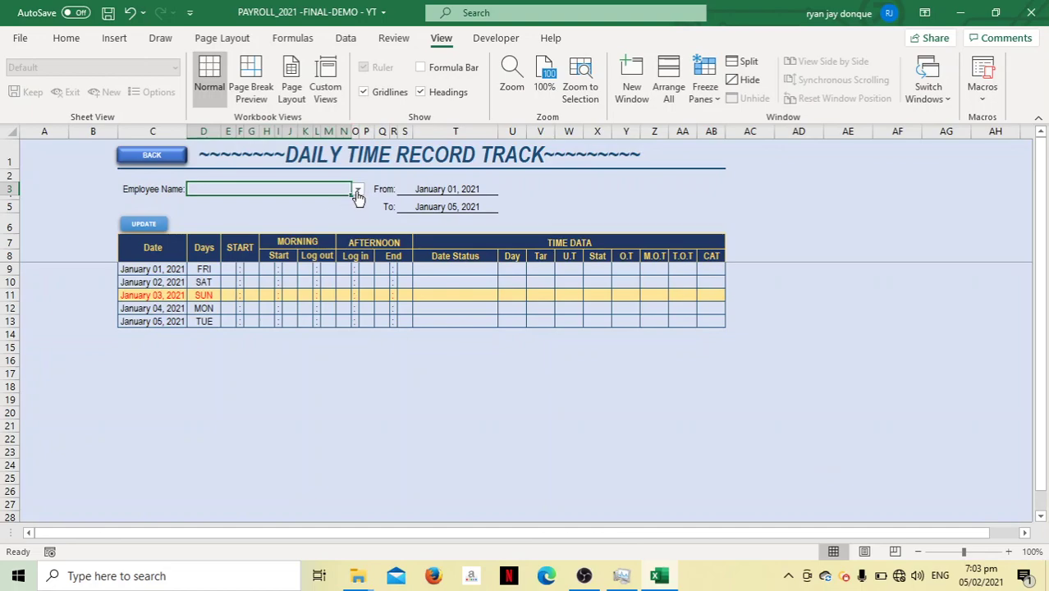
{"action": "left_click", "coordinate": [357, 190]}
{"action": "left_click", "coordinate": [334, 201]}
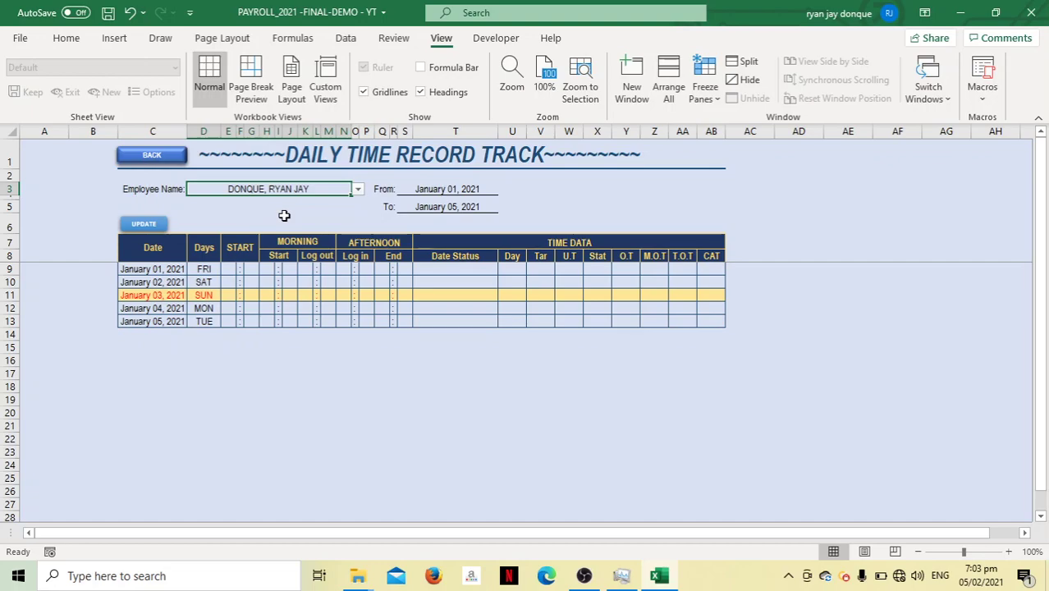
Enter an 8:00 start time for January 01
{"action": "left_click", "coordinate": [226, 269]}
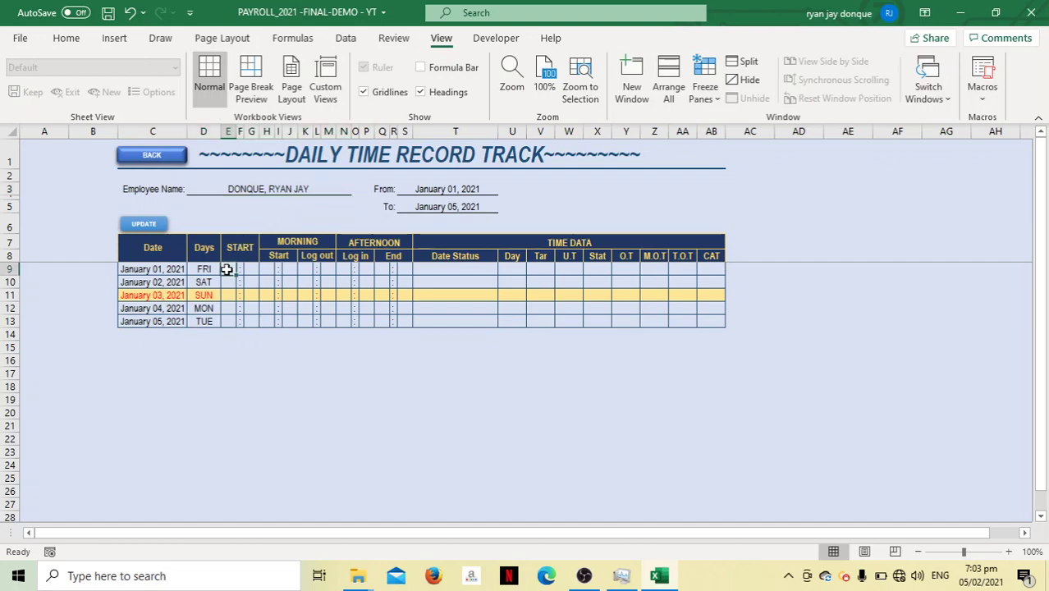
{"action": "type", "text": "8"}
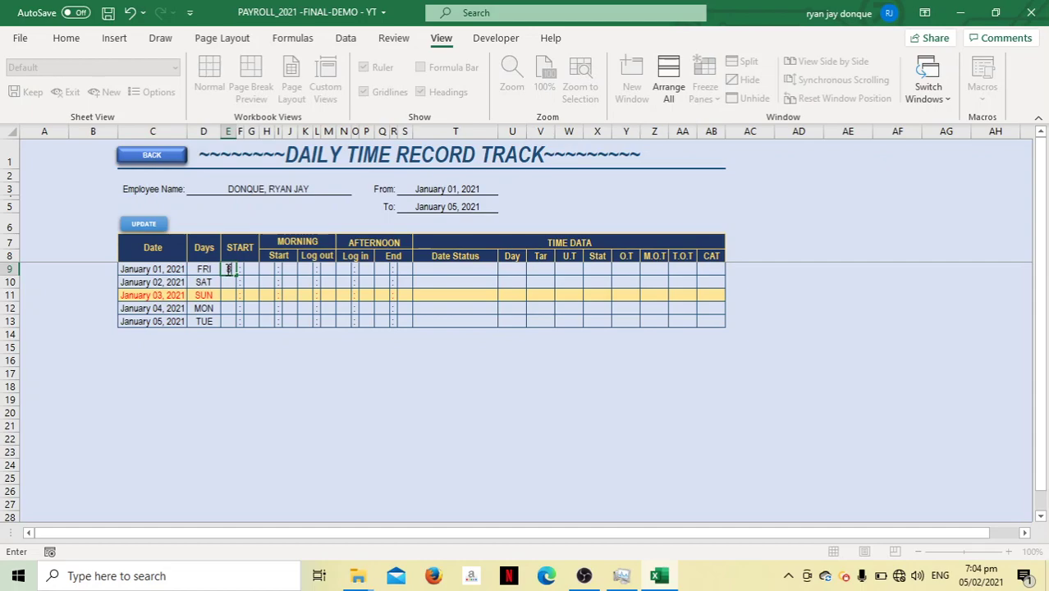
{"action": "key", "text": "Tab"}
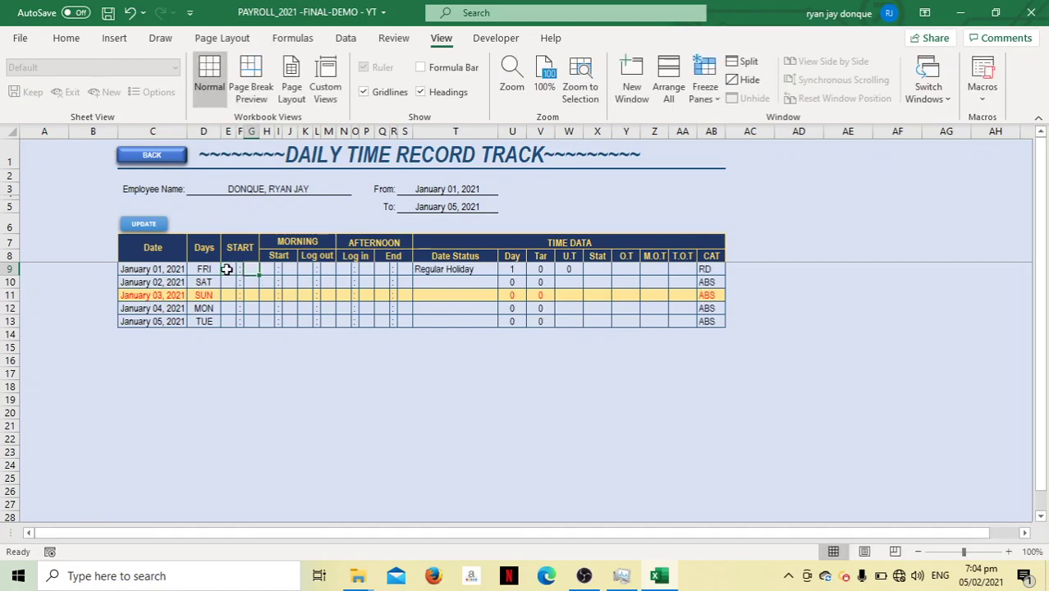
{"action": "type", "text": "00"}
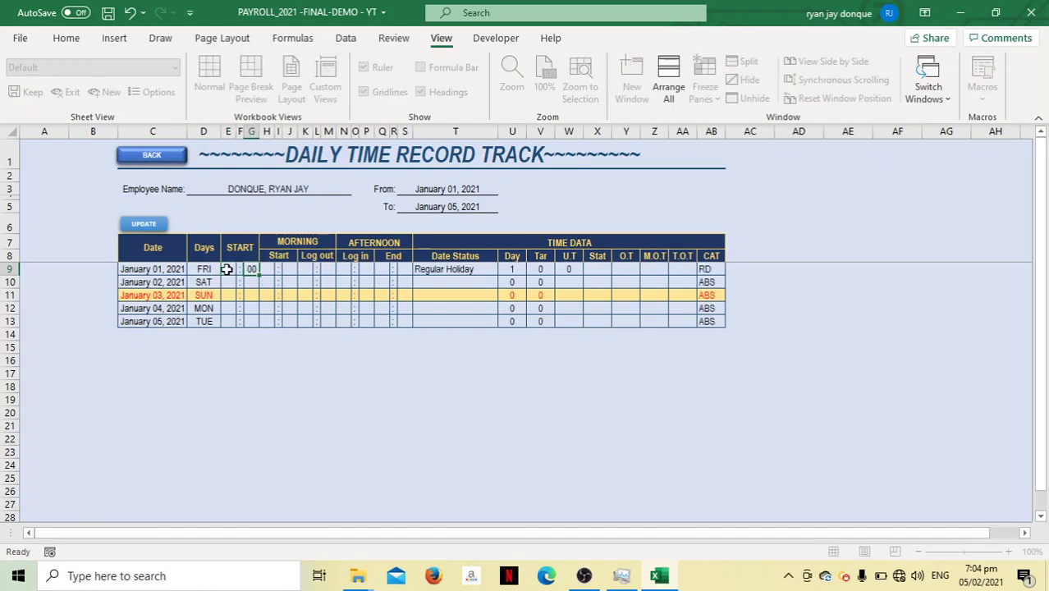
{"action": "key", "text": "Tab"}
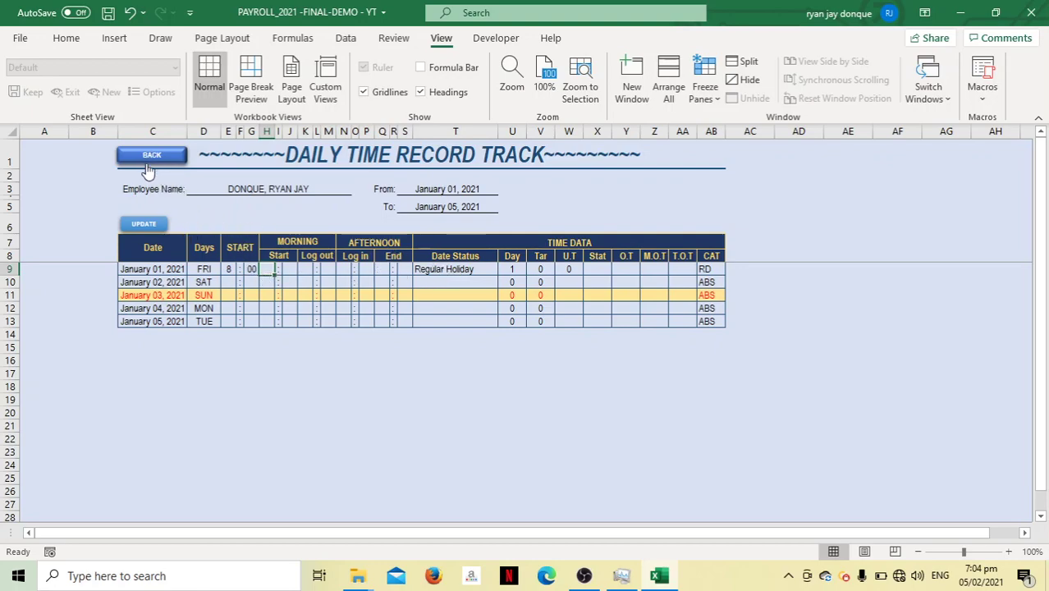
{"action": "left_click", "coordinate": [151, 157]}
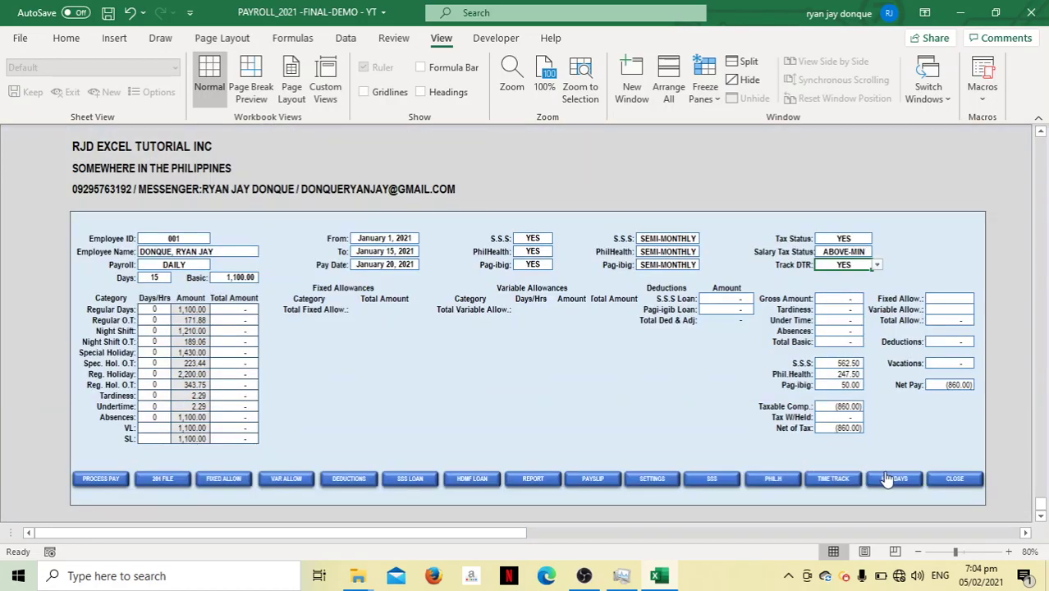
{"action": "left_click", "coordinate": [885, 478]}
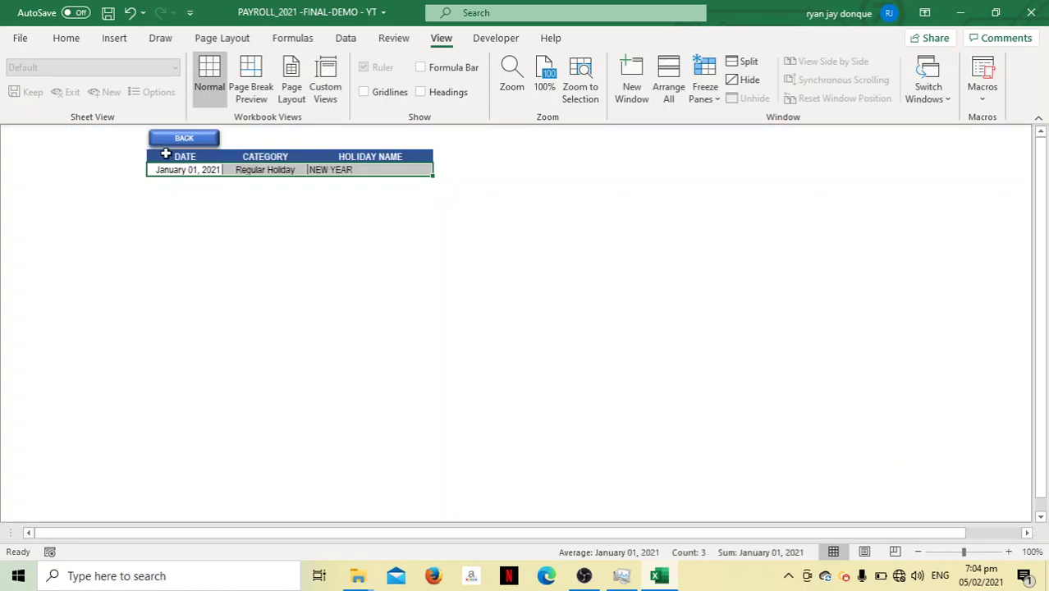
{"action": "left_click", "coordinate": [318, 184]}
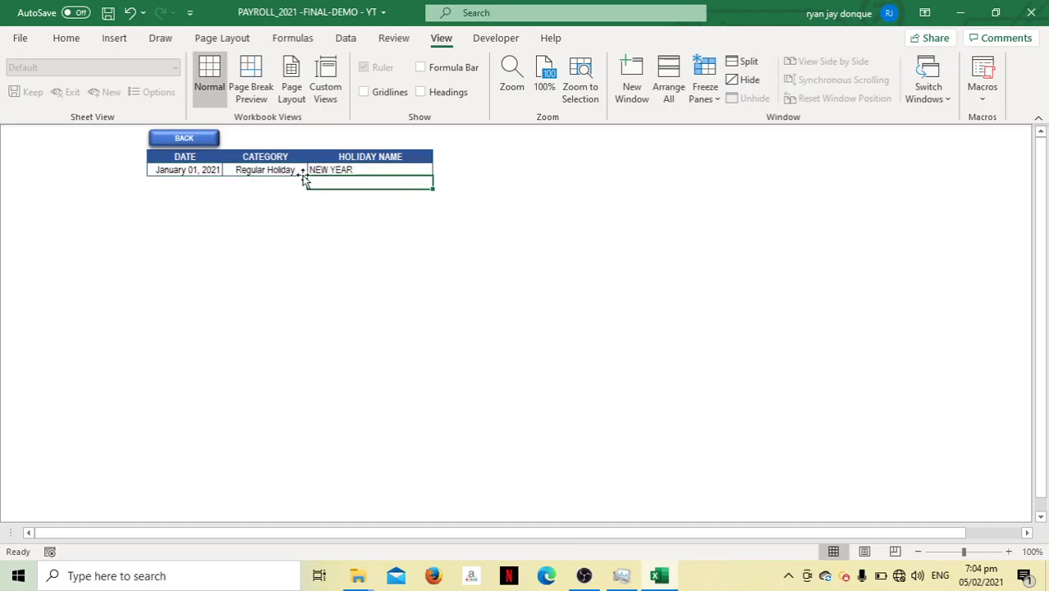
{"action": "left_click", "coordinate": [187, 137]}
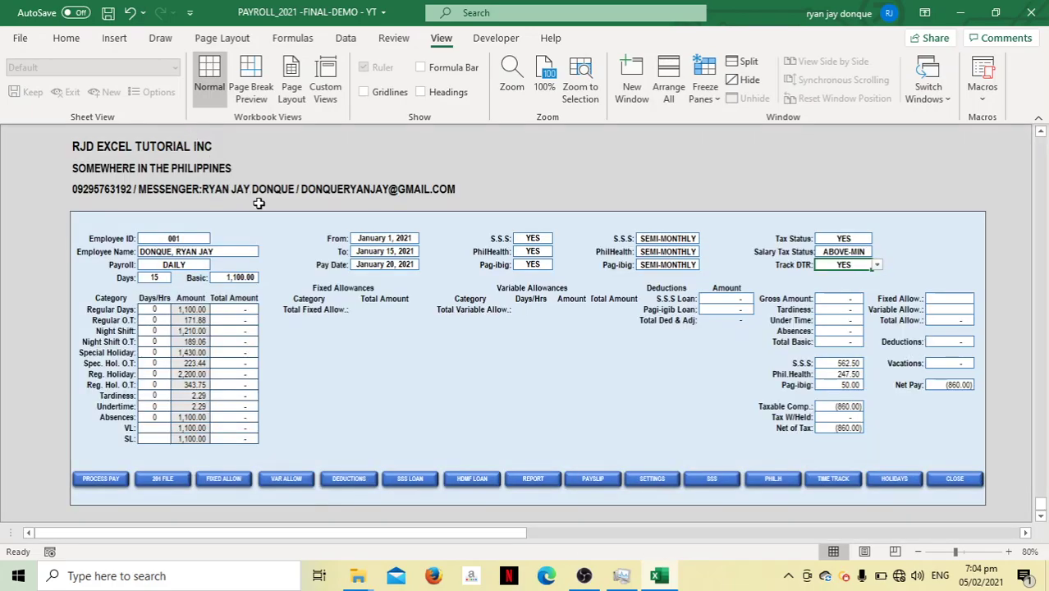
{"action": "left_click", "coordinate": [827, 482]}
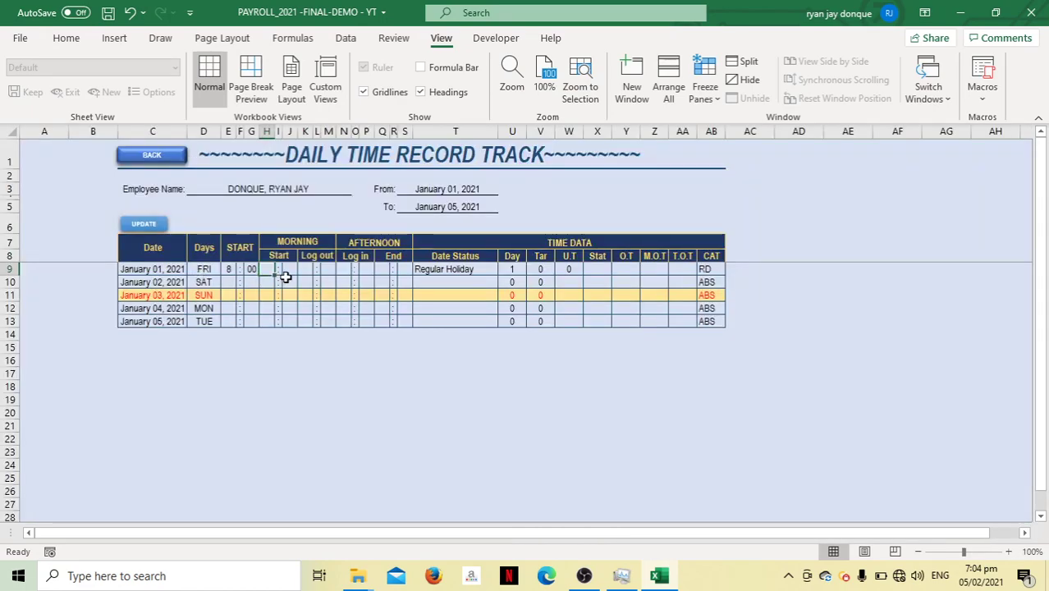
Log January 01's morning shift from 8:12 to 11:50
{"action": "type", "text": "8"}
{"action": "key", "text": "Tab"}
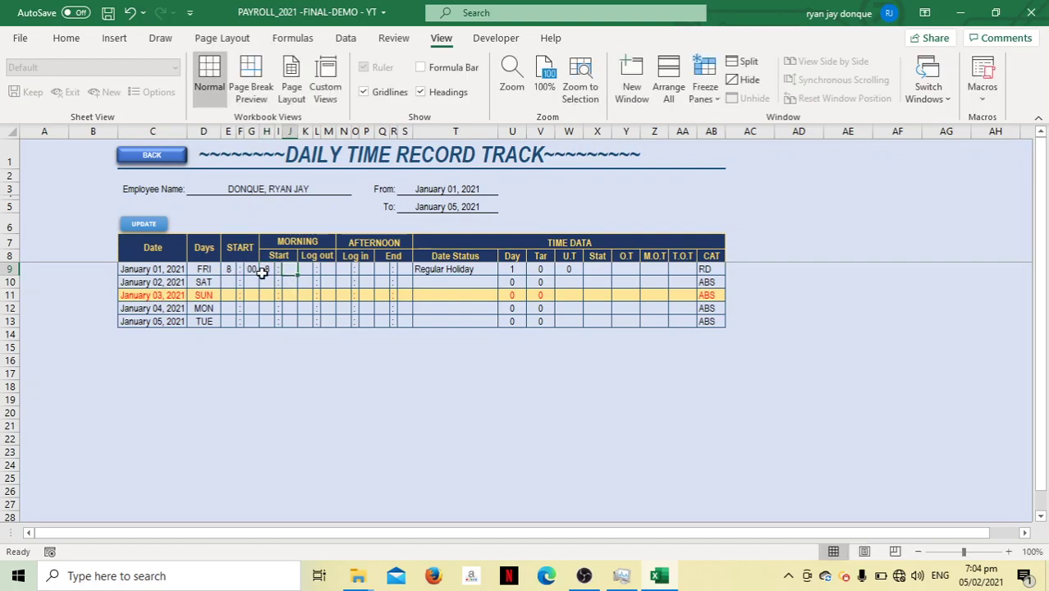
{"action": "type", "text": "12"}
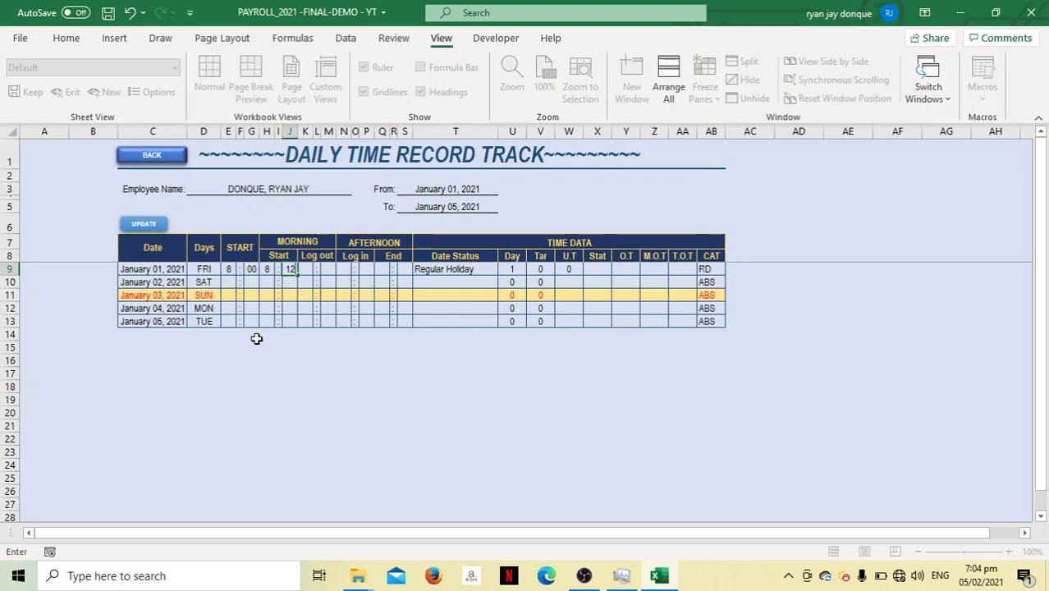
{"action": "key", "text": "Tab"}
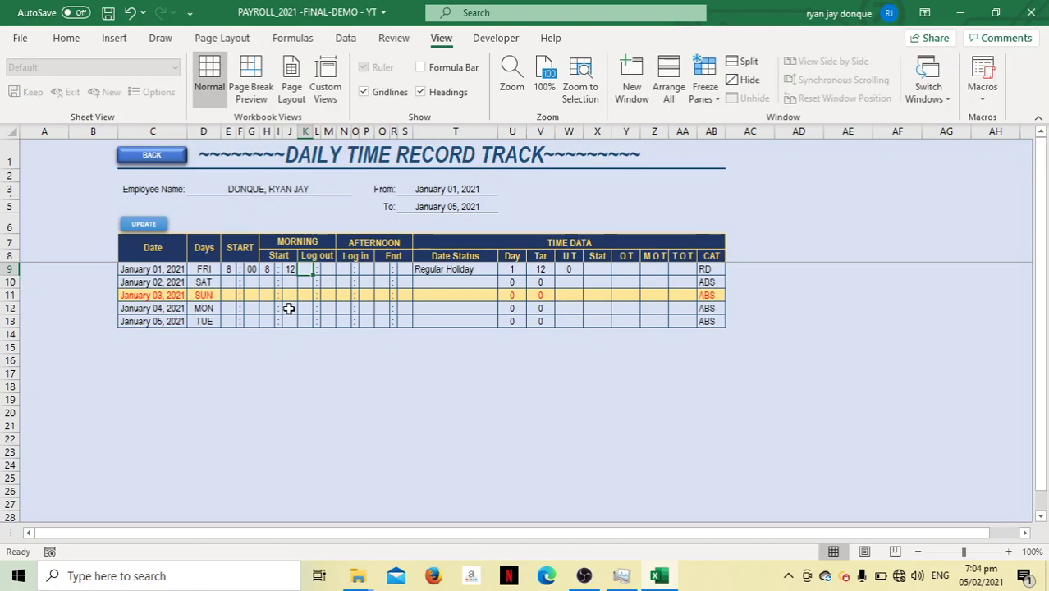
{"action": "type", "text": "11"}
{"action": "key", "text": "Tab"}
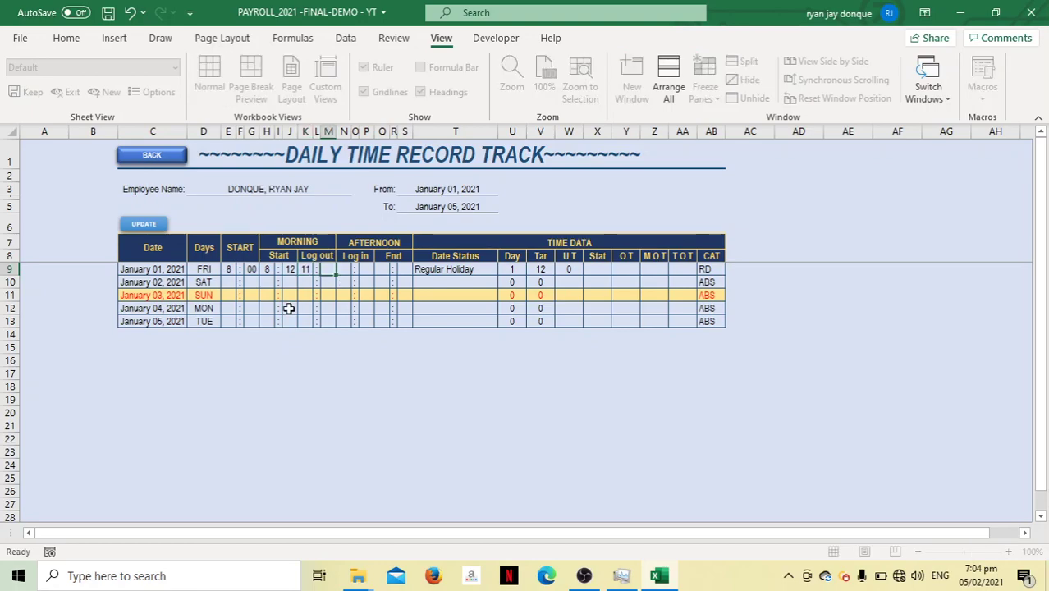
{"action": "type", "text": "50"}
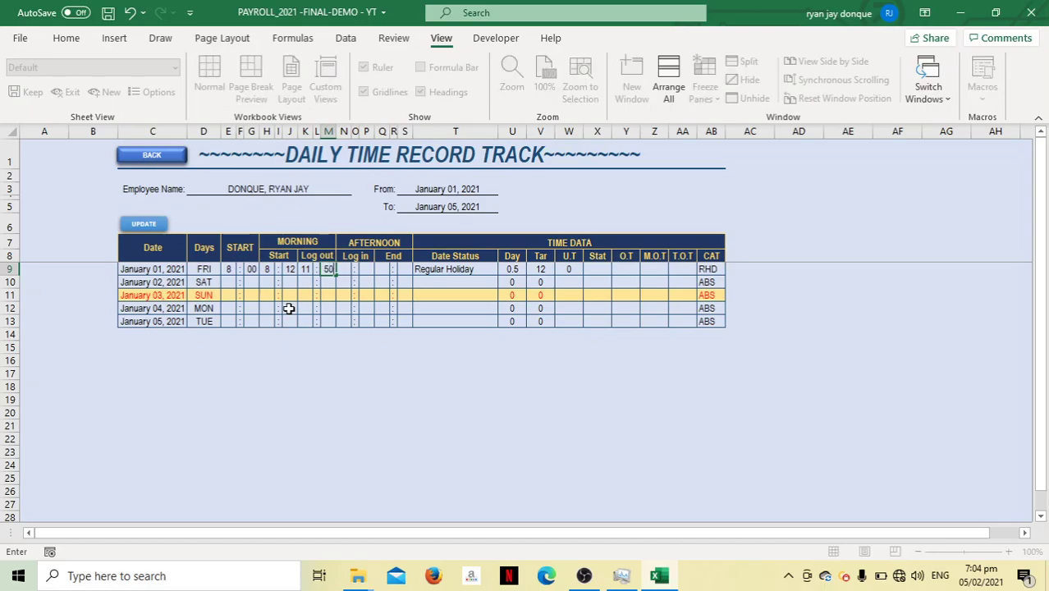
{"action": "key", "text": "Tab"}
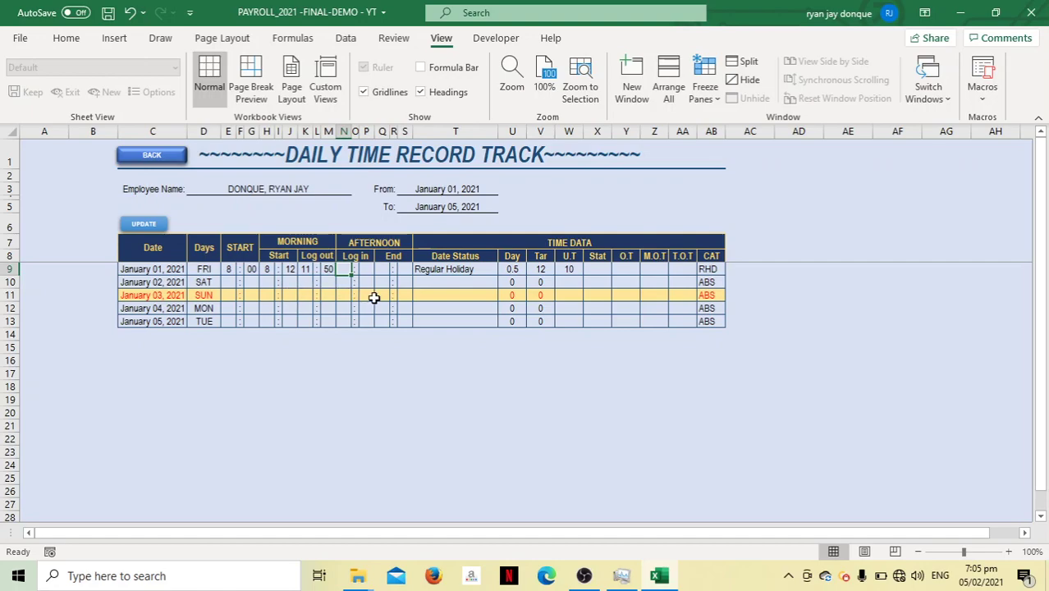
Log January 01's afternoon shift from 13:00 to 17:00
{"action": "type", "text": "13"}
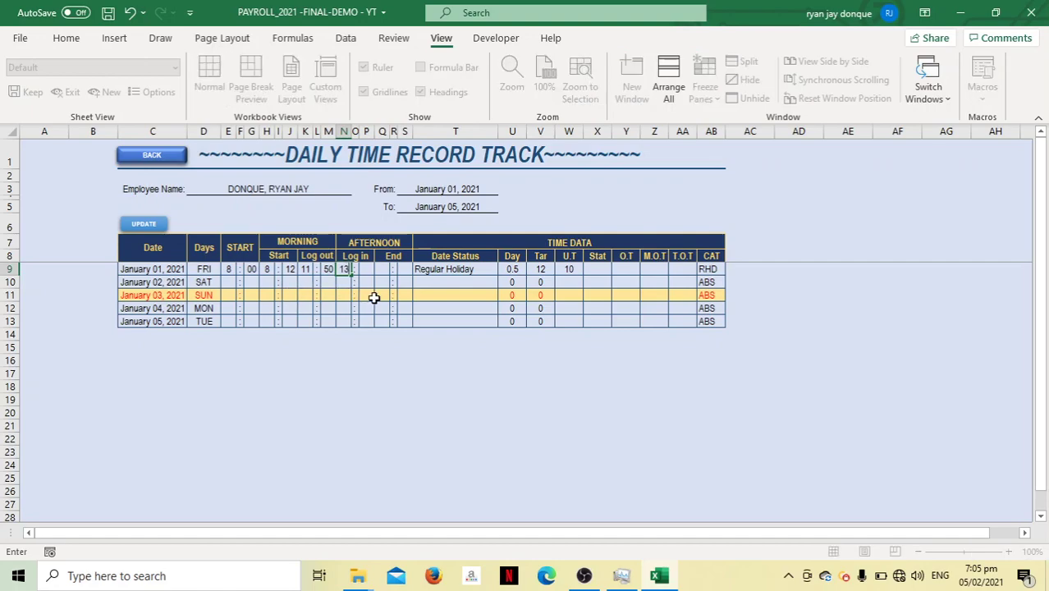
{"action": "key", "text": "ctrl+Return"}
{"action": "key", "text": "Tab"}
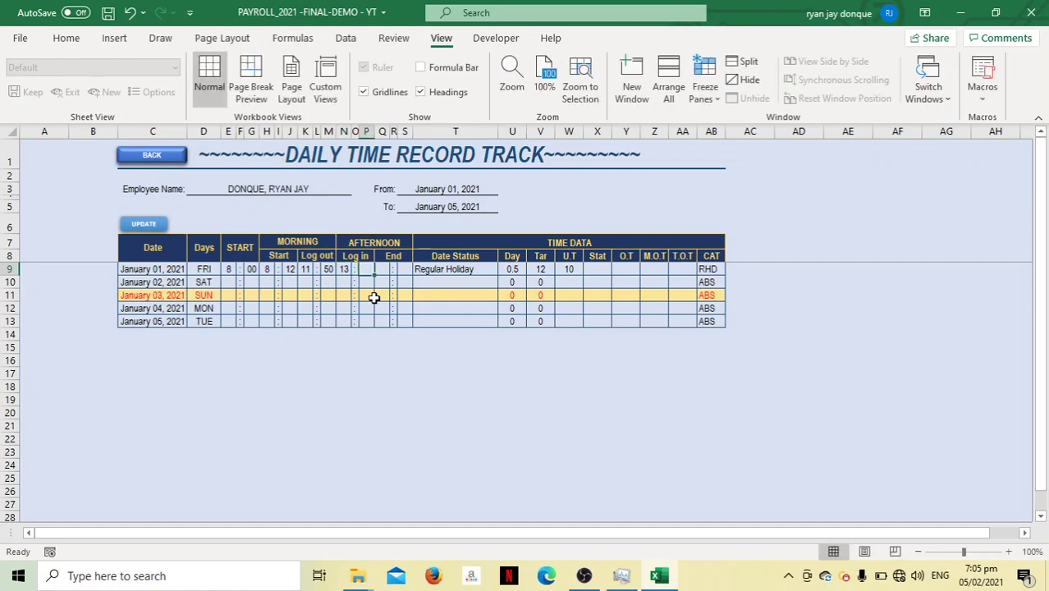
{"action": "type", "text": "00"}
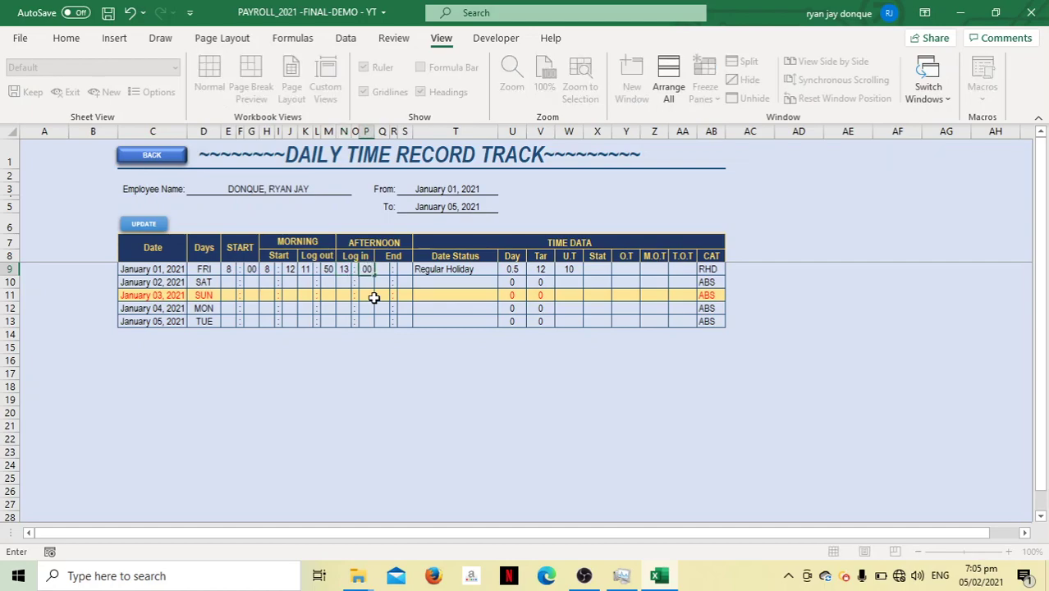
{"action": "key", "text": "Tab"}
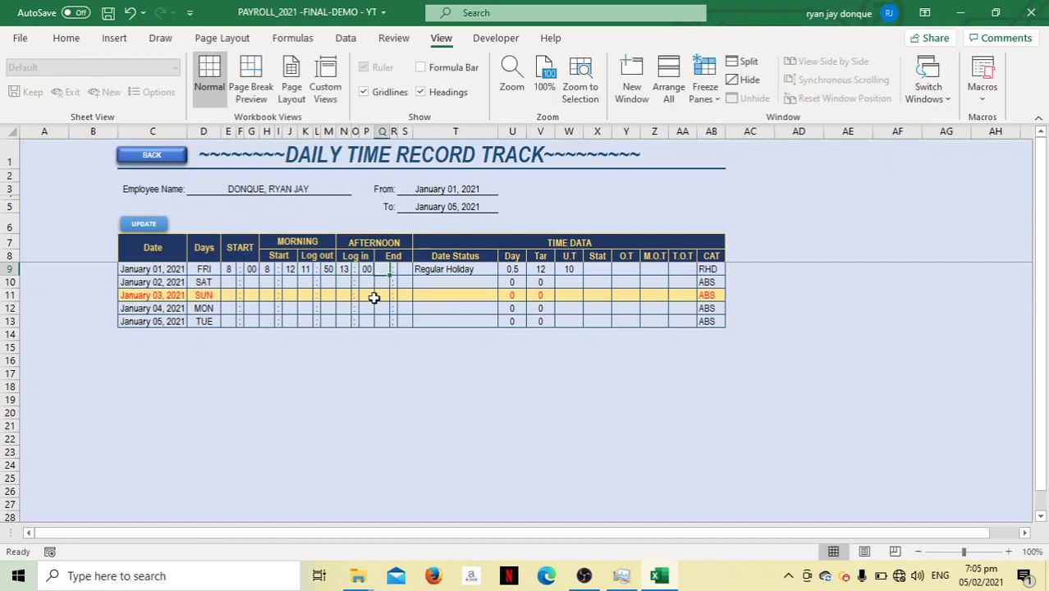
{"action": "type", "text": "1"}
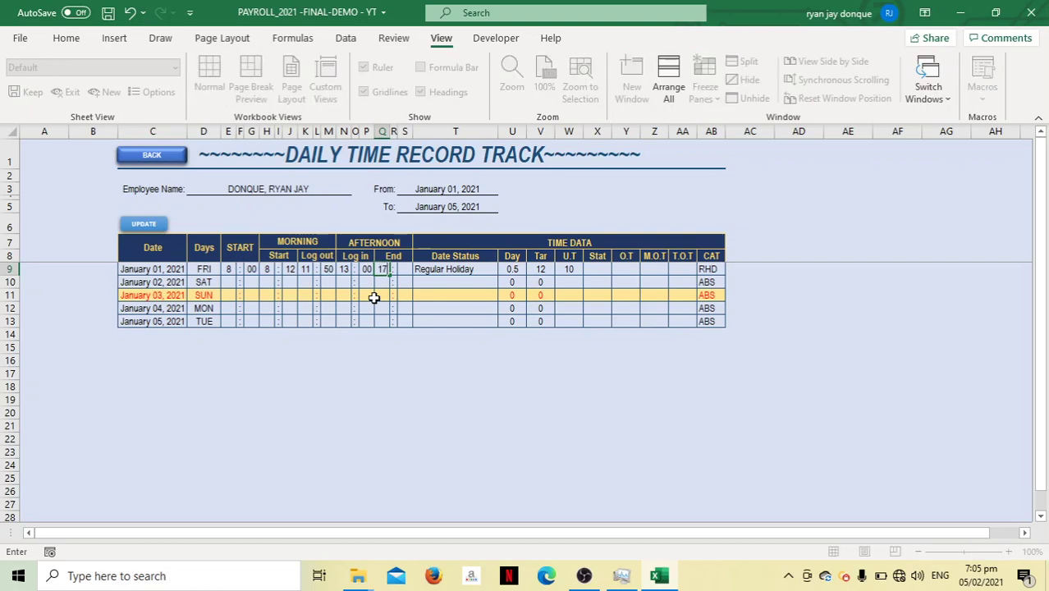
{"action": "type", "text": "7"}
{"action": "key", "text": "Tab"}
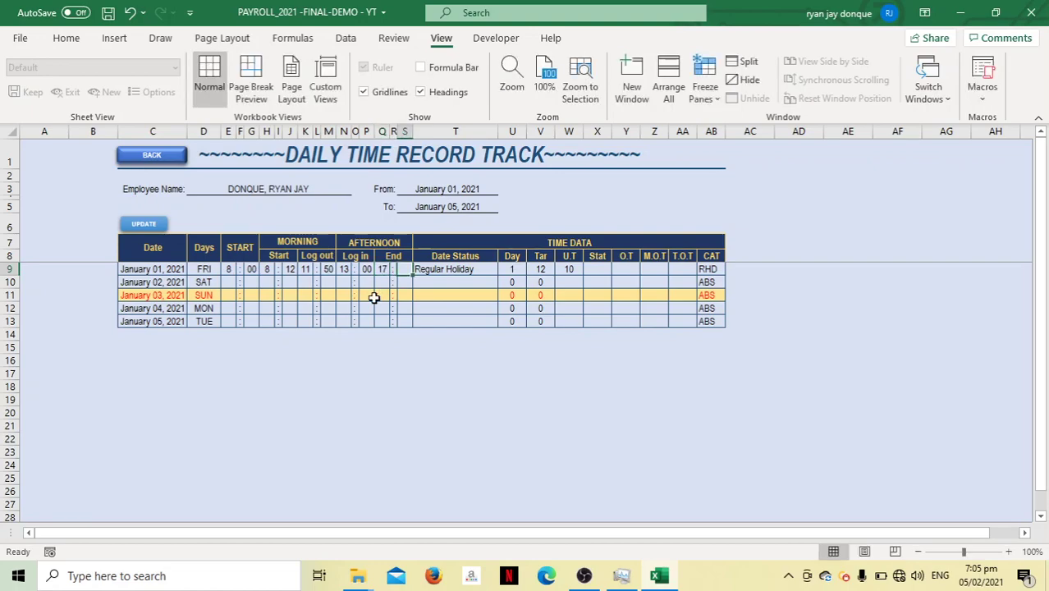
{"action": "type", "text": "00"}
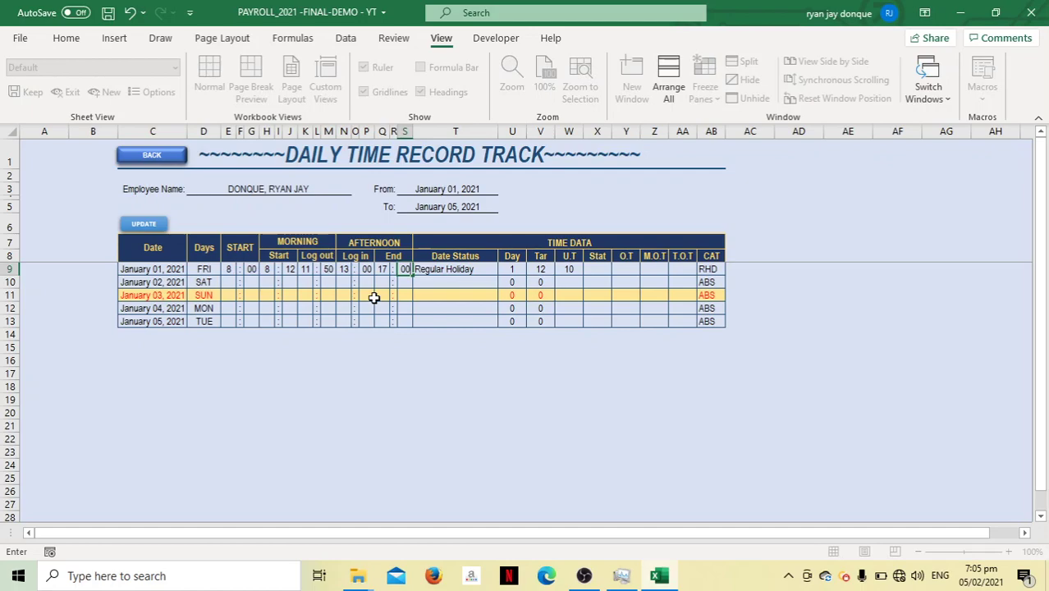
{"action": "key", "text": "Tab"}
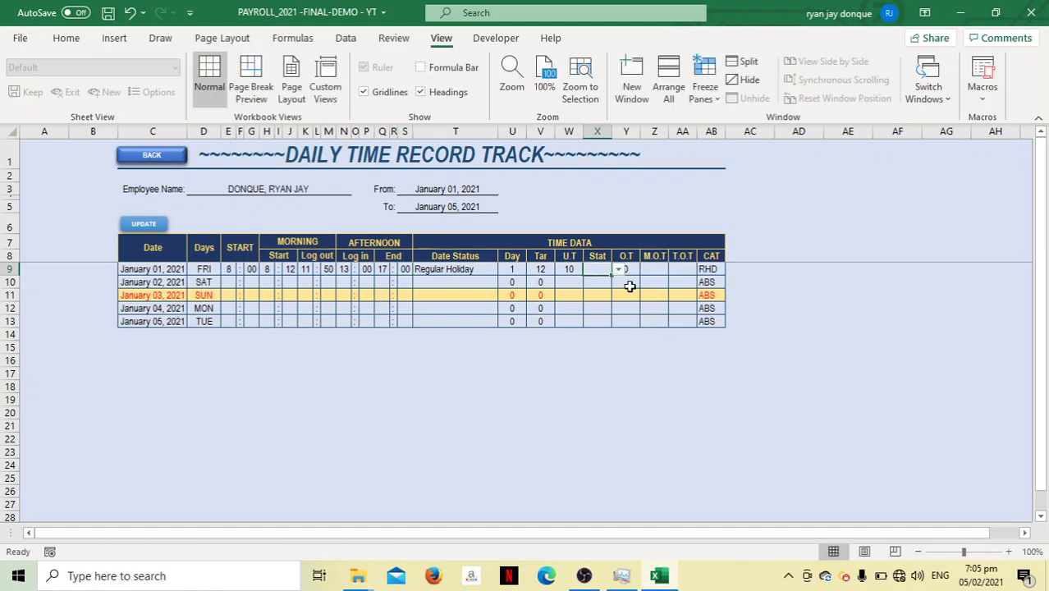
Save the January 1 time record, then re-pick the employee so net pay recalculates to 1,289.58
{"action": "left_click", "coordinate": [159, 228]}
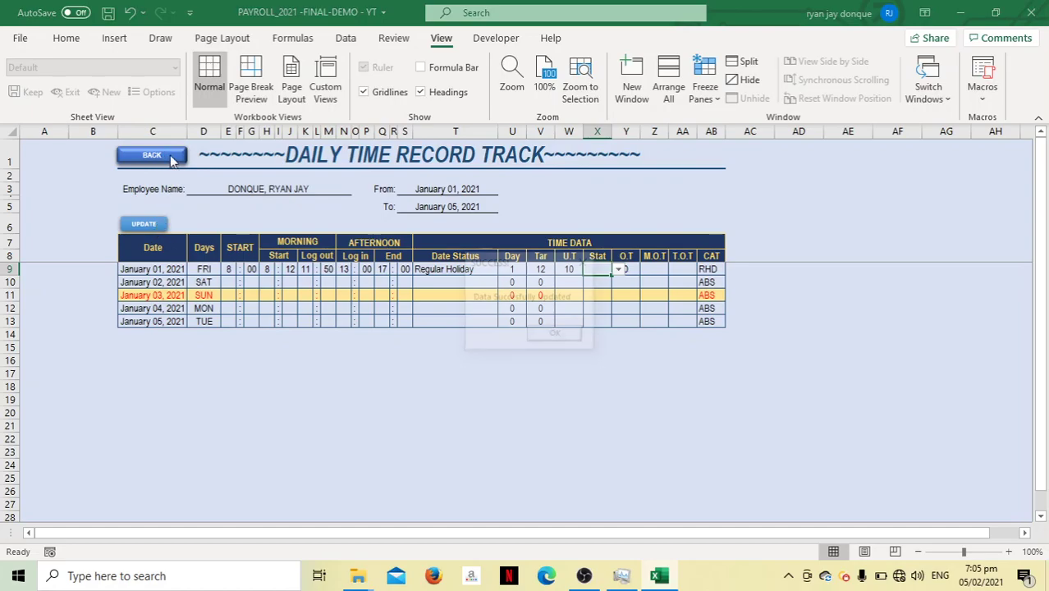
{"action": "left_click", "coordinate": [556, 336]}
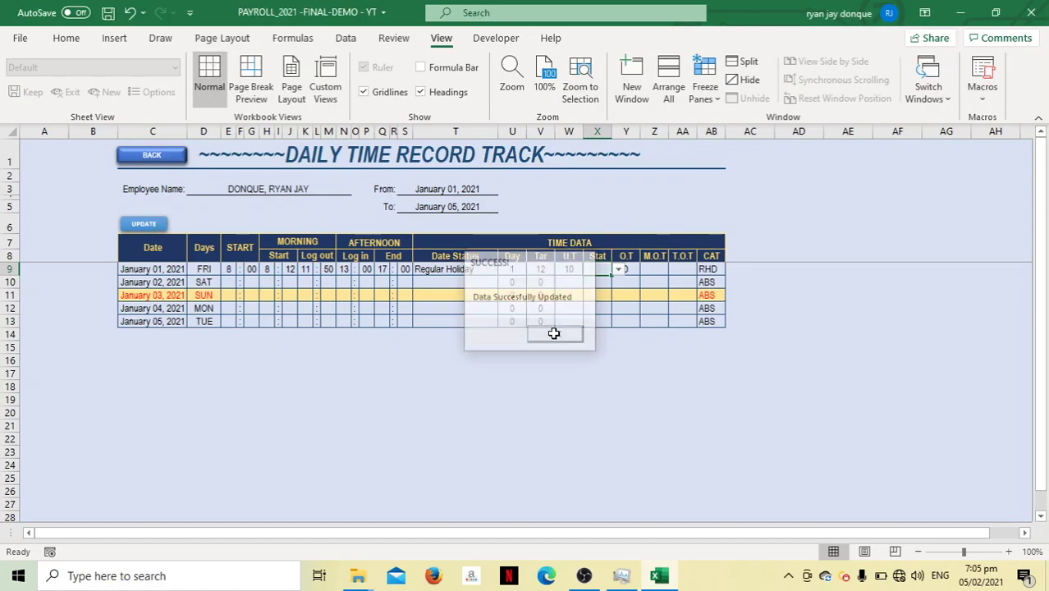
{"action": "left_click", "coordinate": [164, 155]}
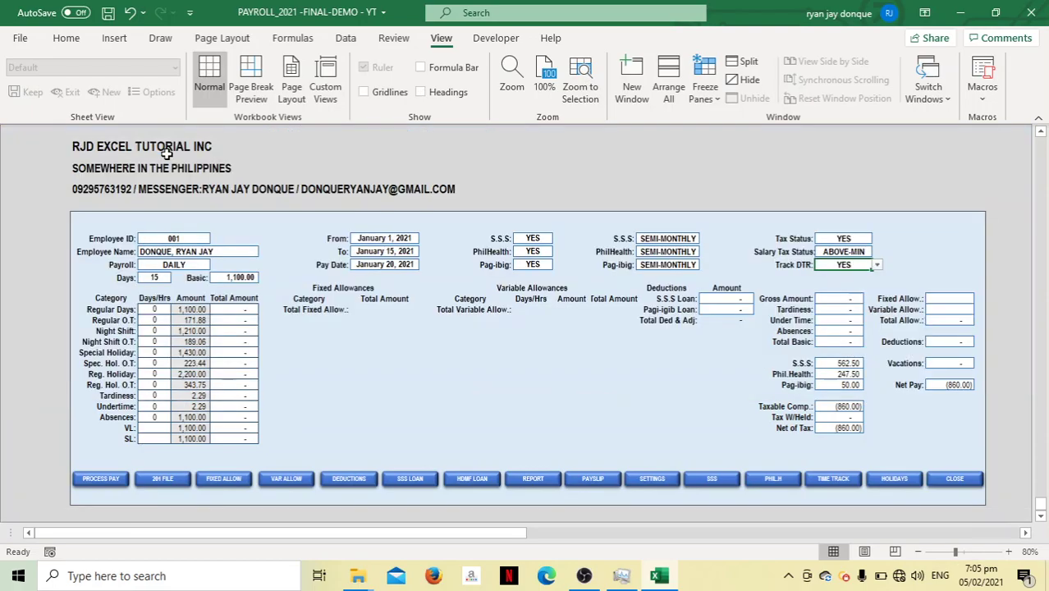
{"action": "left_click", "coordinate": [213, 252]}
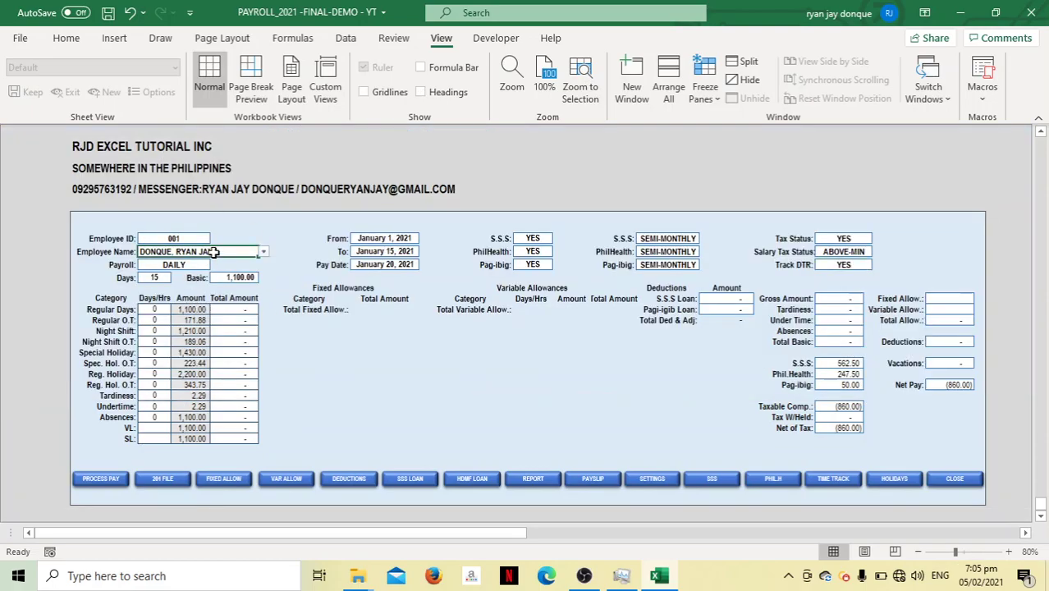
{"action": "left_click", "coordinate": [262, 251]}
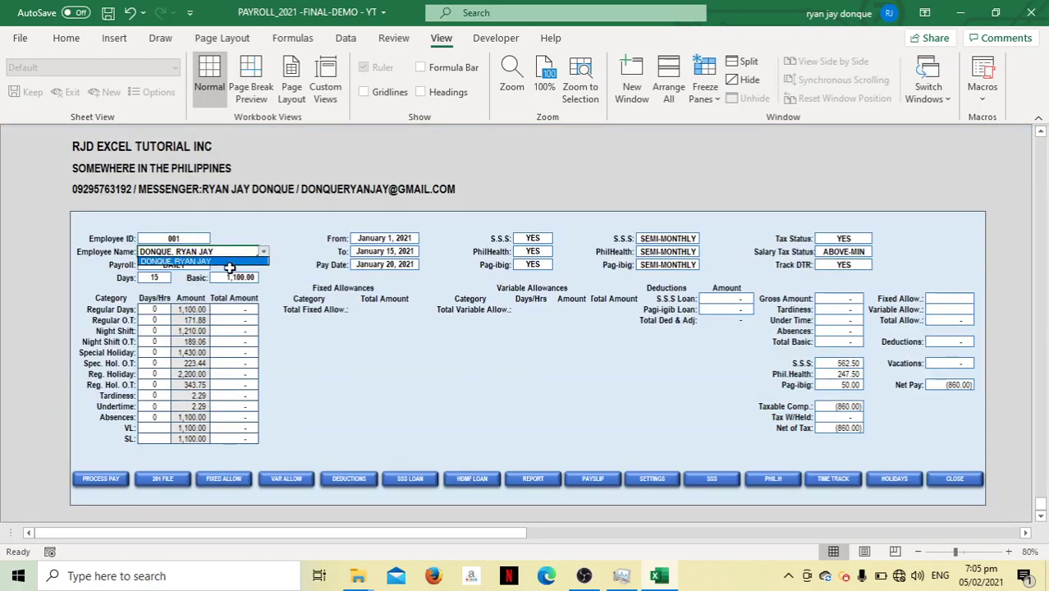
{"action": "left_click", "coordinate": [225, 261]}
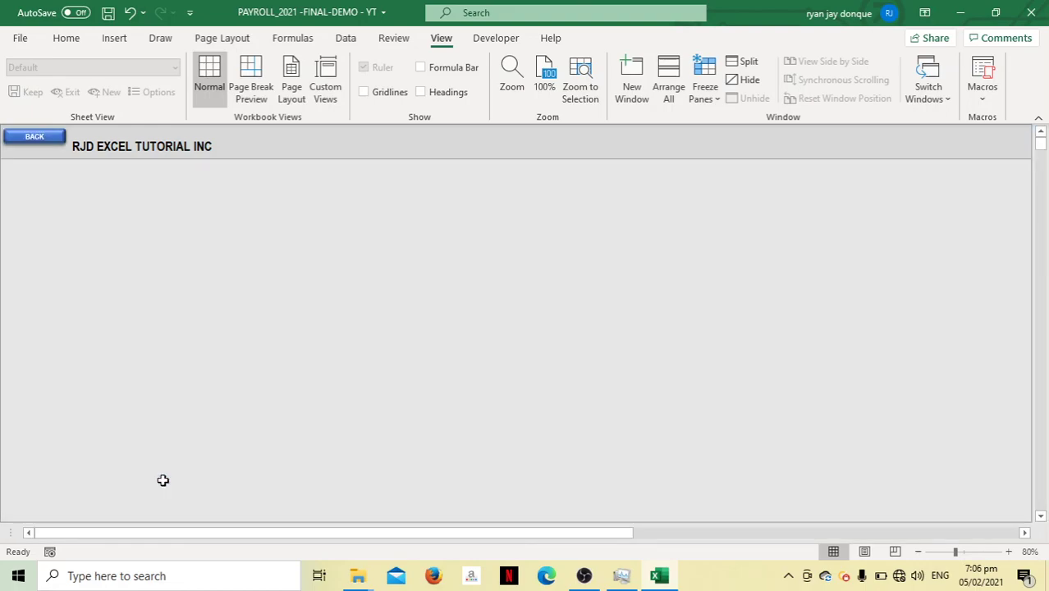
Change employee 001's payroll type in the 201 file from DAILY to SEMI-MONTHLY, then return
{"action": "left_click", "coordinate": [164, 479]}
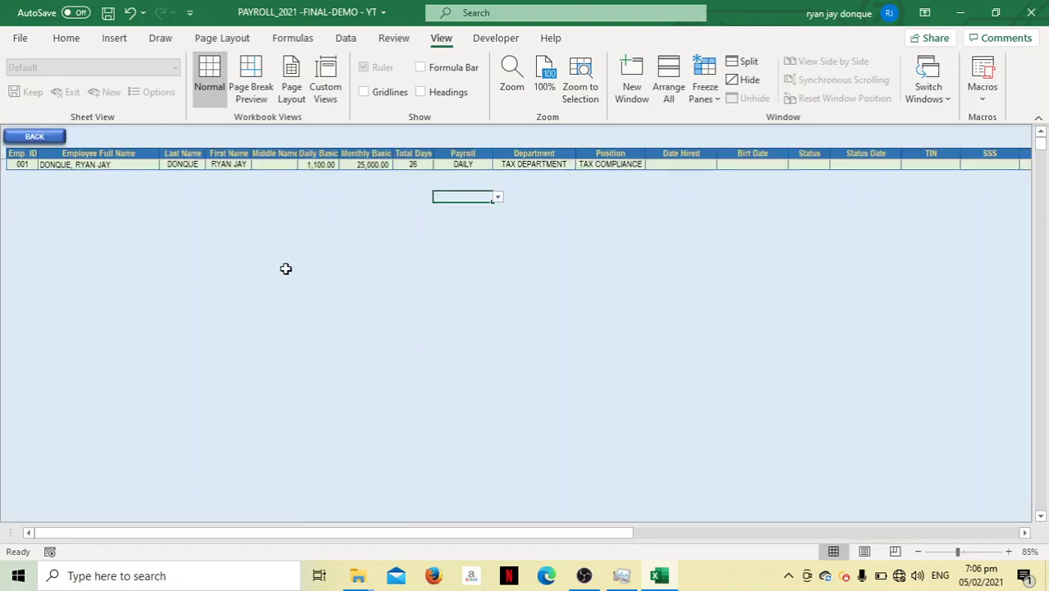
{"action": "left_click", "coordinate": [474, 165]}
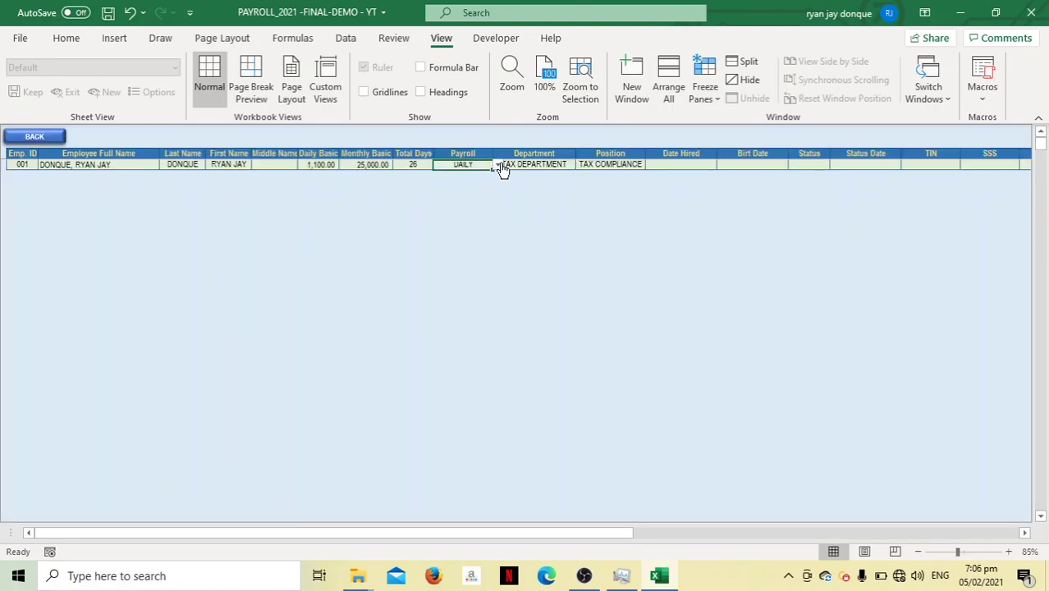
{"action": "left_click", "coordinate": [497, 166]}
{"action": "left_click", "coordinate": [478, 182]}
{"action": "left_click", "coordinate": [38, 134]}
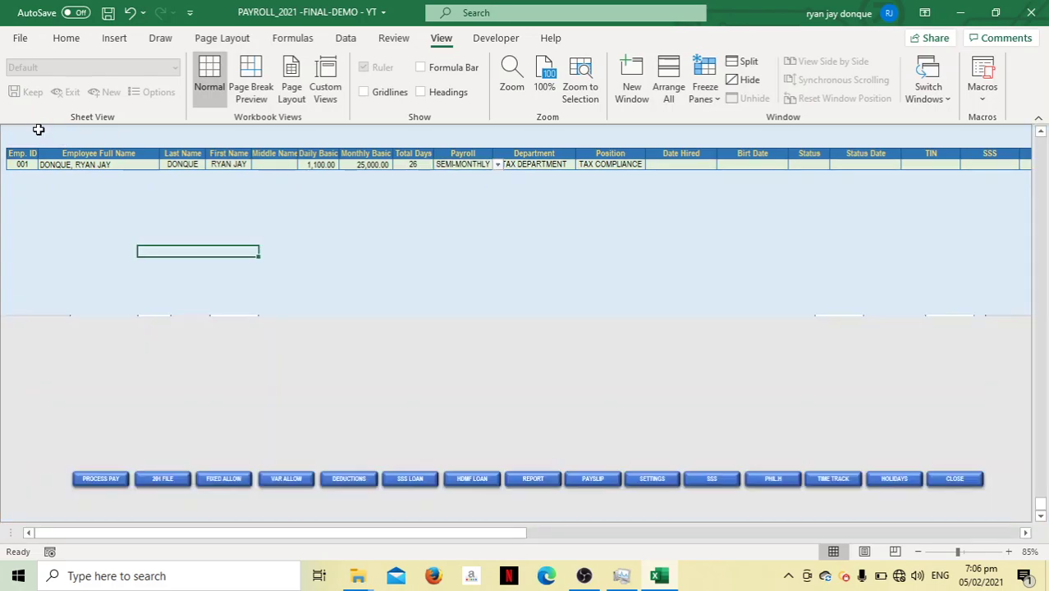
Re-pick the employee to get semi-monthly net pay of 9,826.60, then go to the time track
{"action": "left_click", "coordinate": [262, 252]}
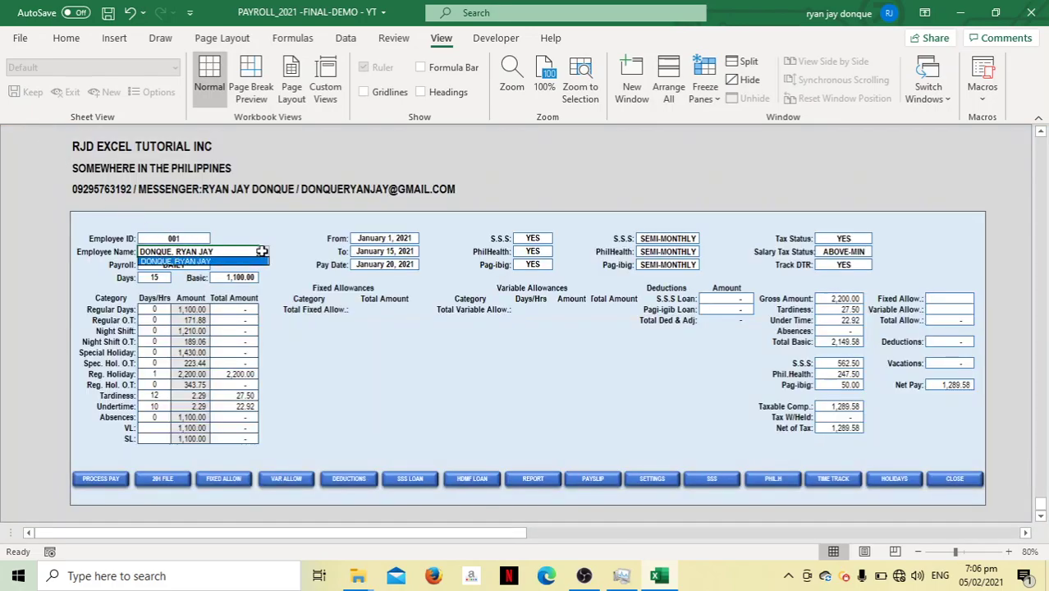
{"action": "left_click", "coordinate": [239, 262]}
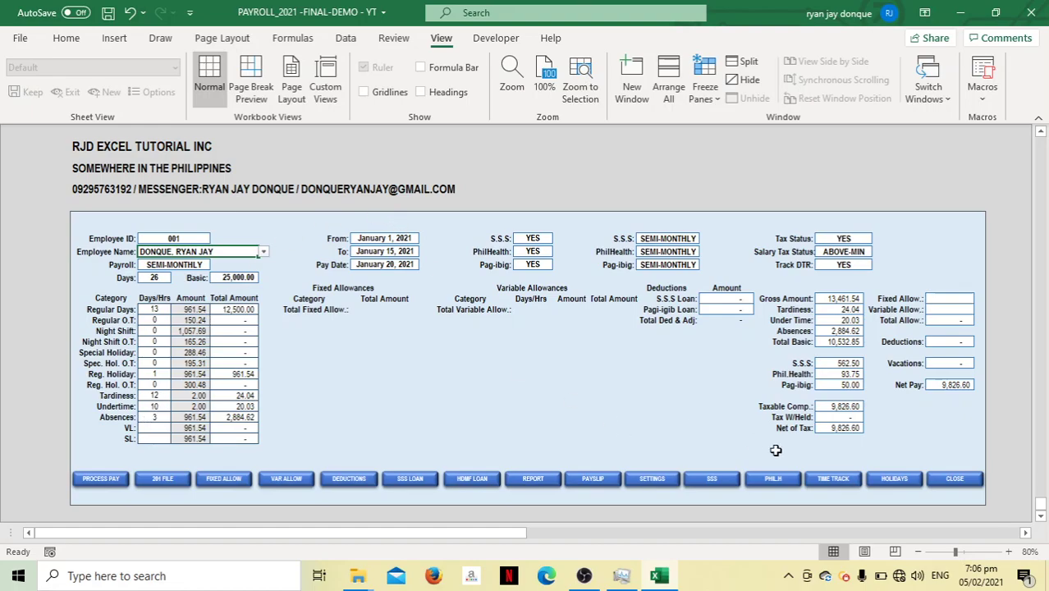
{"action": "left_click", "coordinate": [850, 482]}
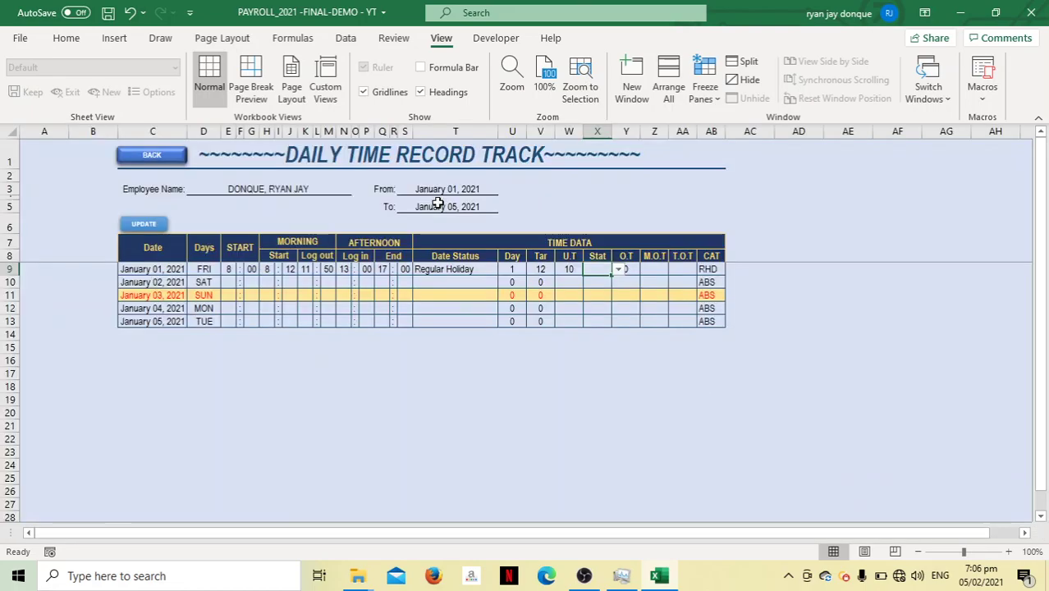
Change the To date to 15/1 and regenerate rows for January 1–15, 2021
{"action": "left_click", "coordinate": [448, 204]}
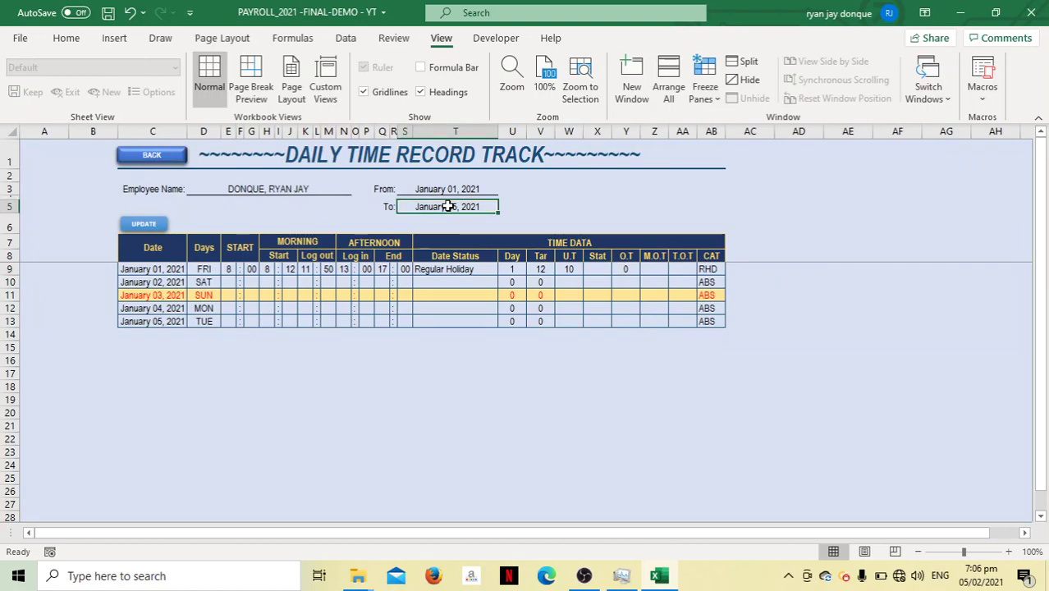
{"action": "key", "text": "BackSpace"}
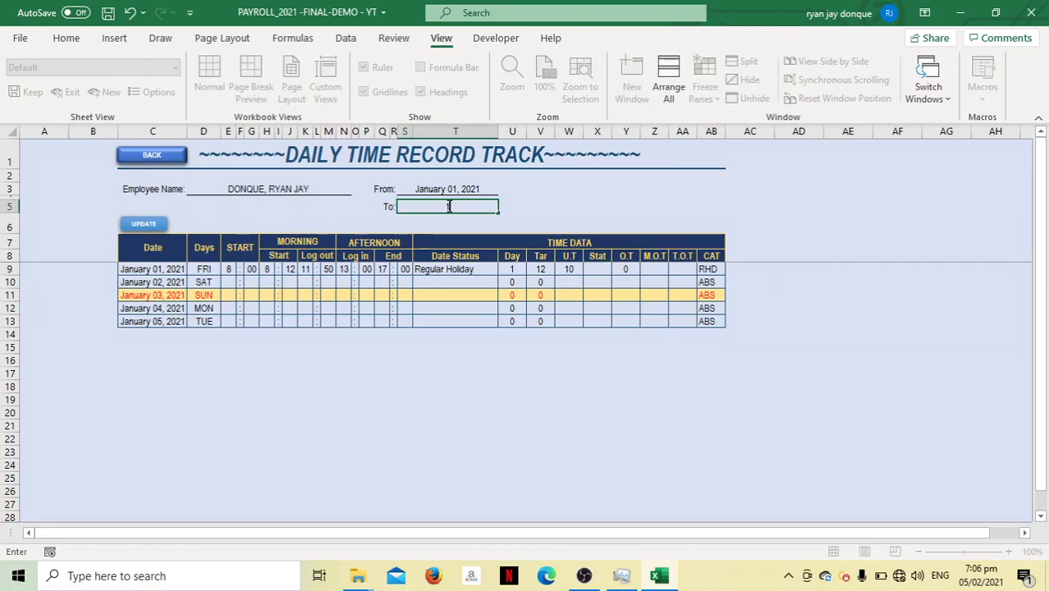
{"action": "type", "text": "1"}
{"action": "type", "text": "/1"}
{"action": "key", "text": "Return"}
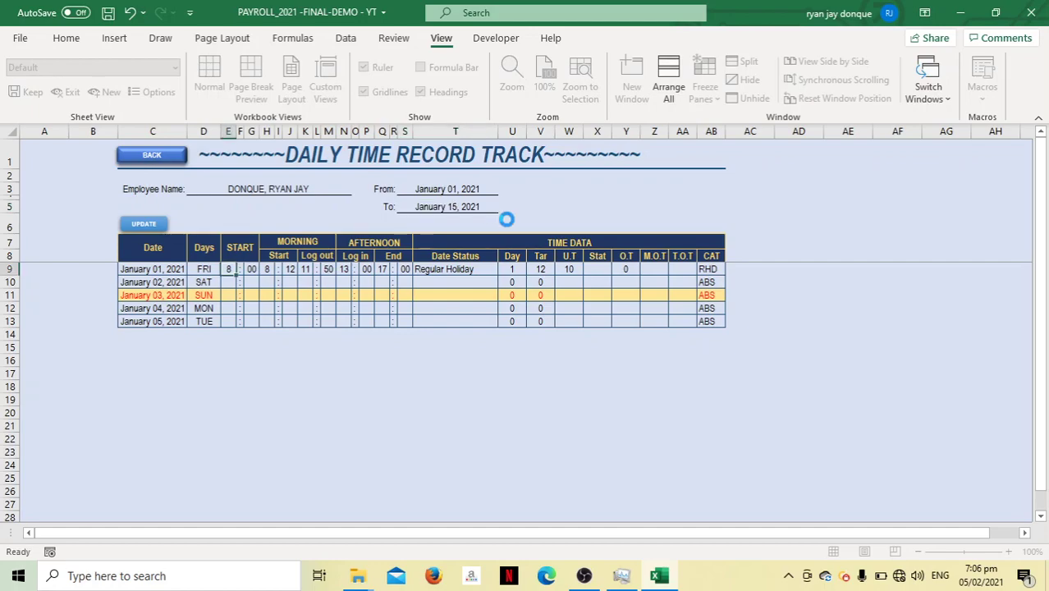
{"action": "left_click", "coordinate": [148, 221]}
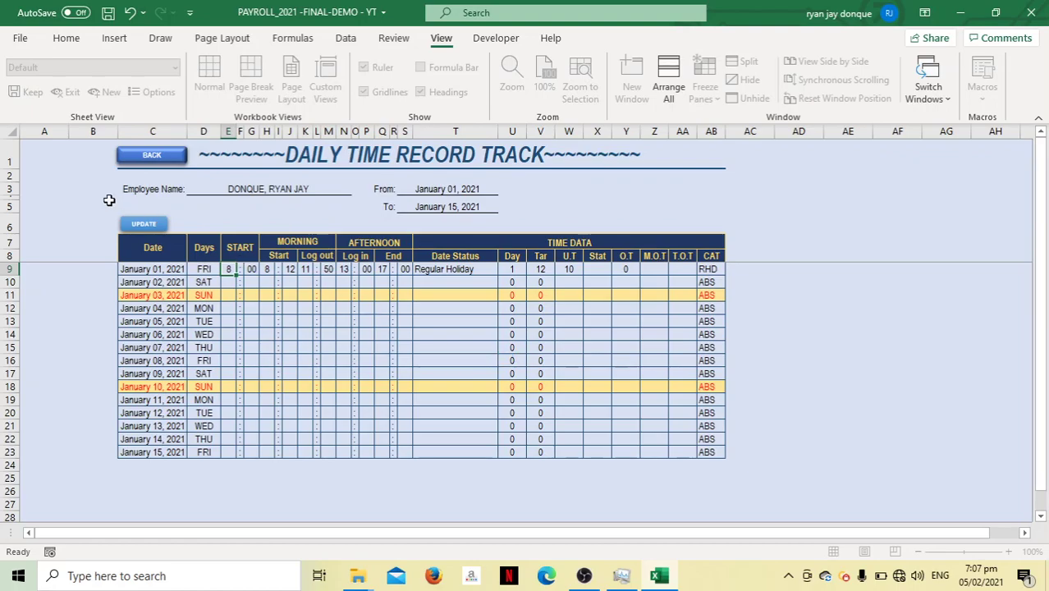
Save the time record to payroll and reselect the employee on the dashboard to recalculate pay
{"action": "left_click", "coordinate": [144, 224]}
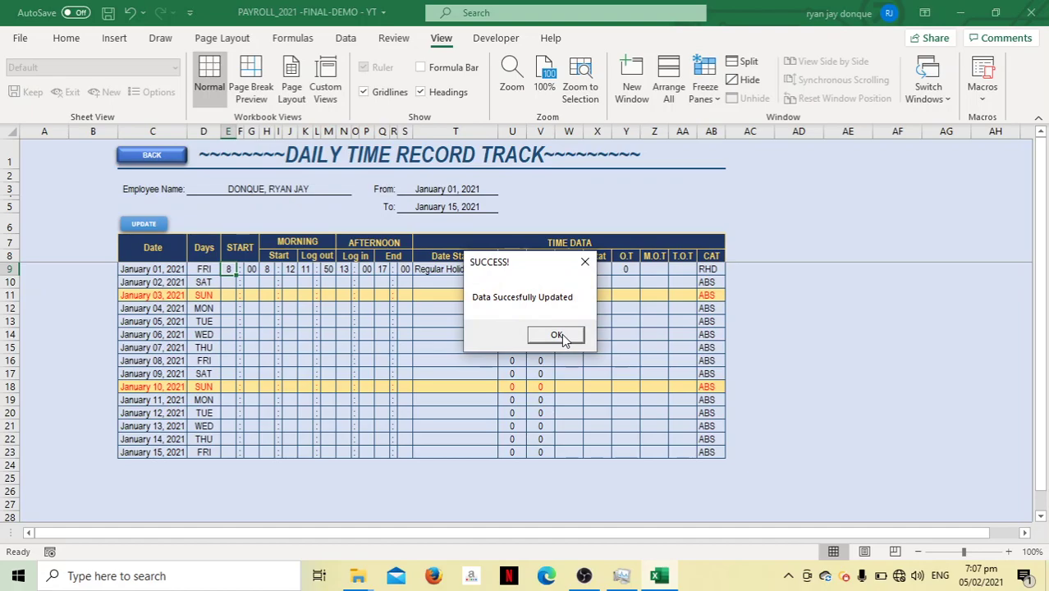
{"action": "left_click", "coordinate": [561, 333]}
{"action": "left_click", "coordinate": [137, 162]}
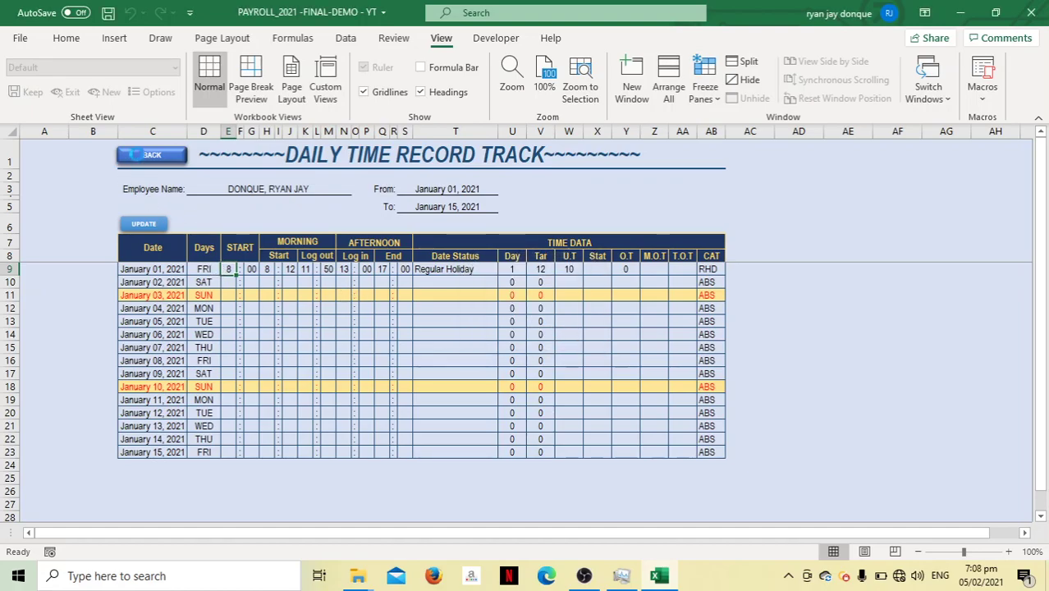
{"action": "left_click", "coordinate": [262, 253]}
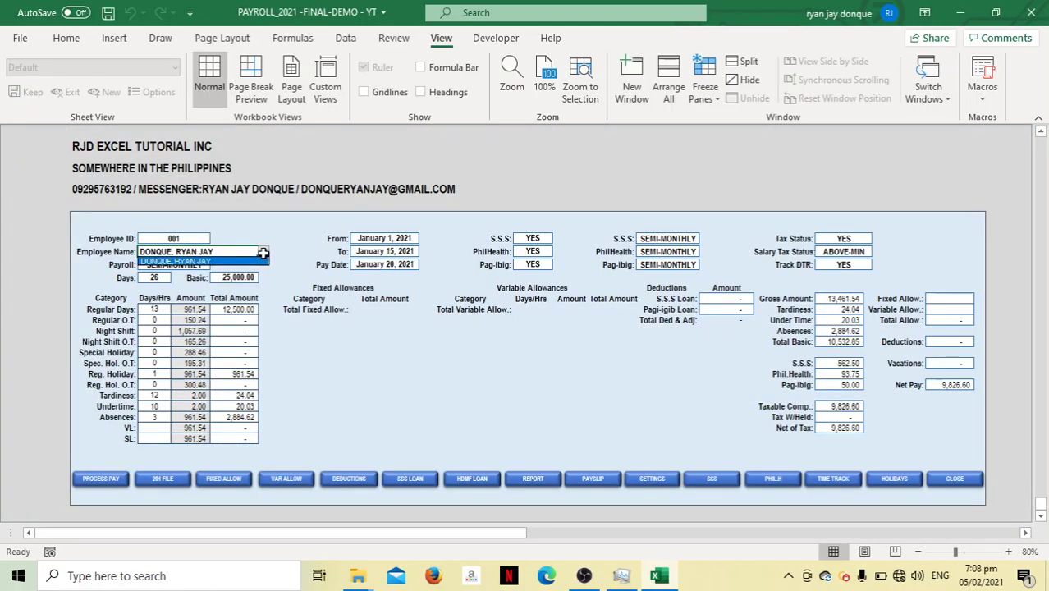
{"action": "left_click", "coordinate": [232, 262]}
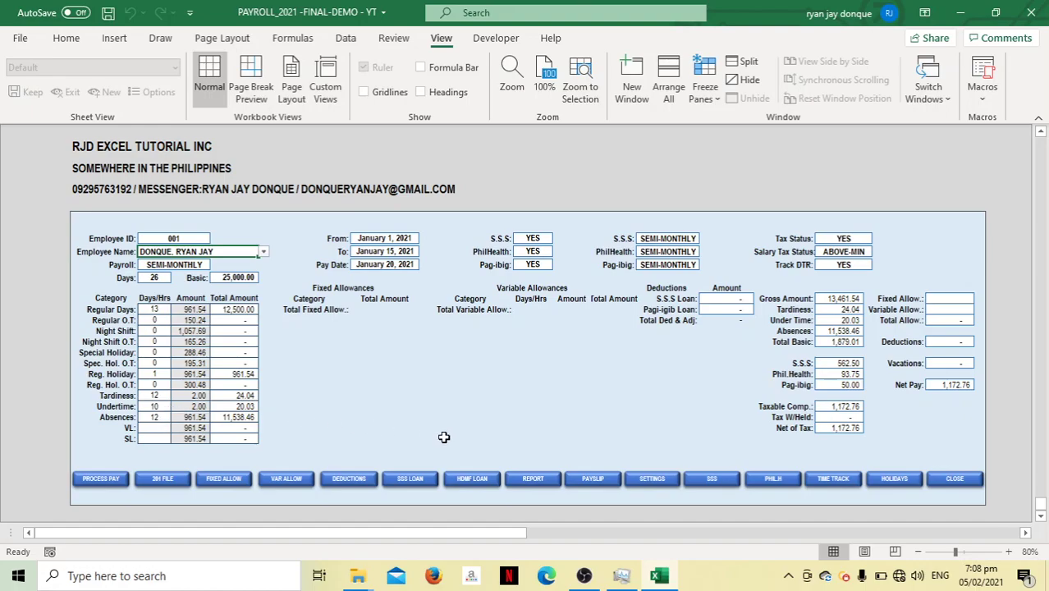
Review the time record track, then reselect the employee to show 12 absences (11,538.46) and net pay 1,172.76
{"action": "left_click", "coordinate": [831, 479]}
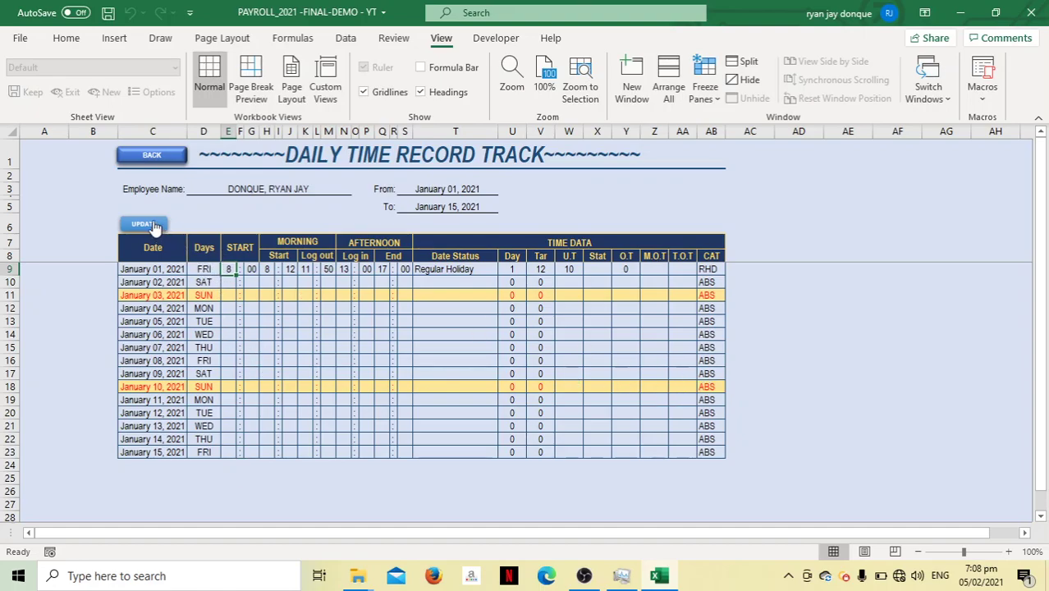
{"action": "left_click", "coordinate": [163, 164]}
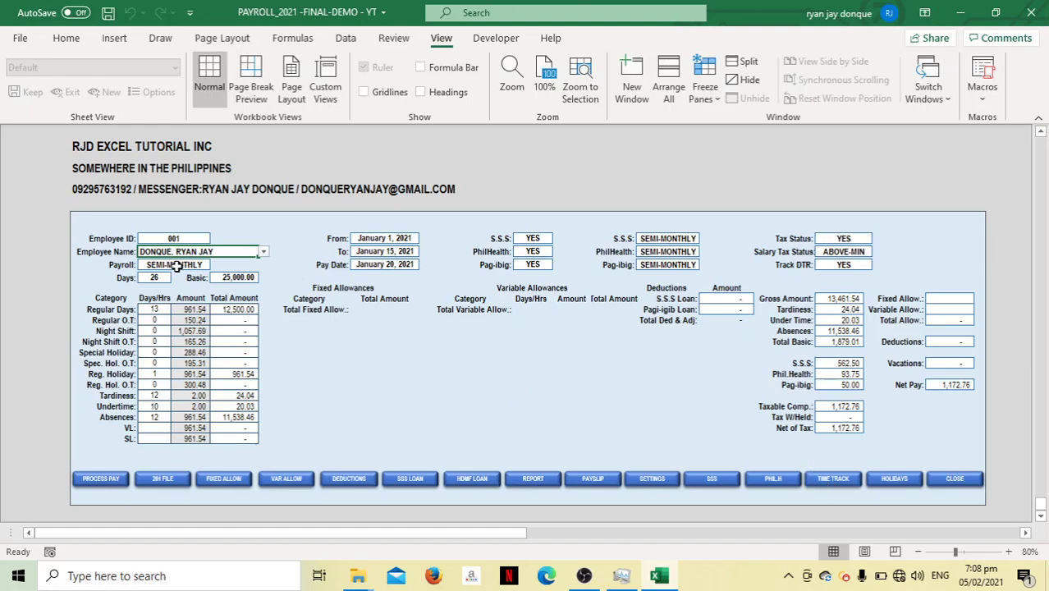
{"action": "left_click", "coordinate": [263, 254]}
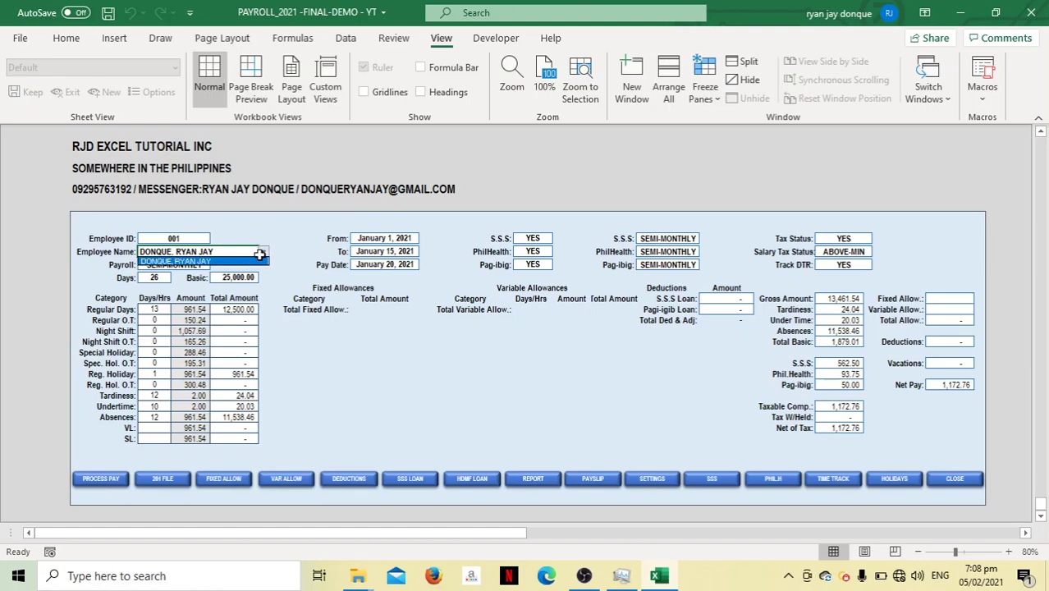
{"action": "left_click", "coordinate": [358, 357]}
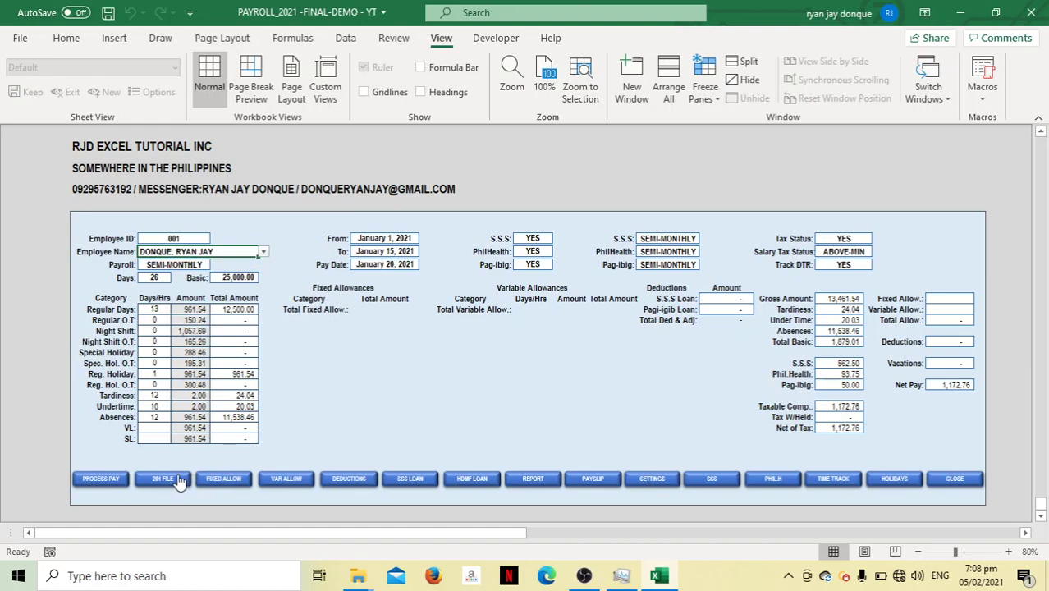
Set the employee's 201 file payroll type back to DAILY
{"action": "left_click", "coordinate": [179, 479]}
{"action": "left_click", "coordinate": [497, 165]}
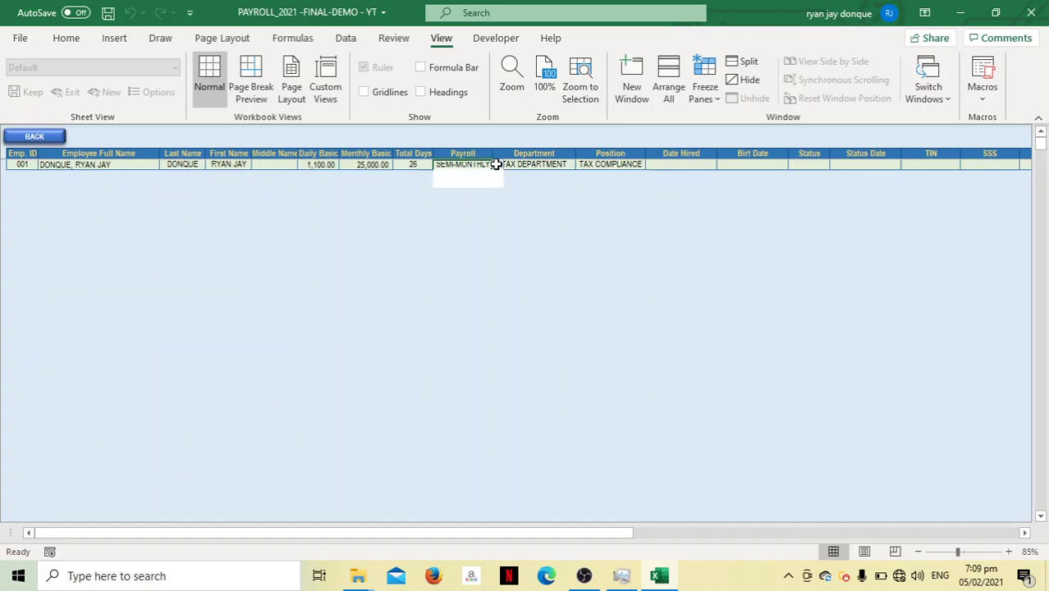
{"action": "left_click", "coordinate": [485, 173]}
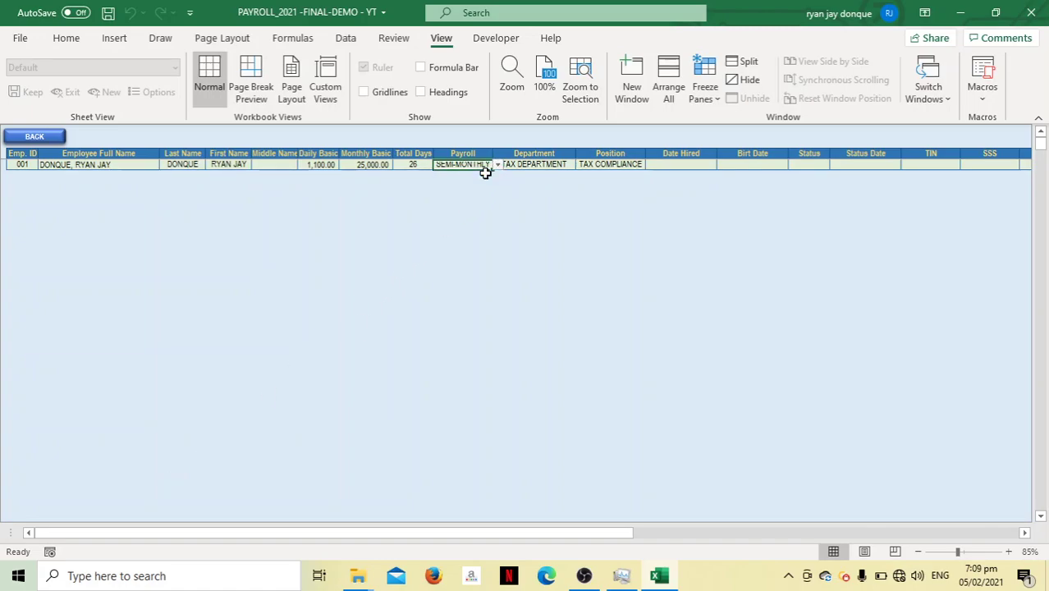
Reselect the employee on the dashboard to show 15 days, basic 1,100.00 and net pay 1,289.58
{"action": "left_click", "coordinate": [35, 137]}
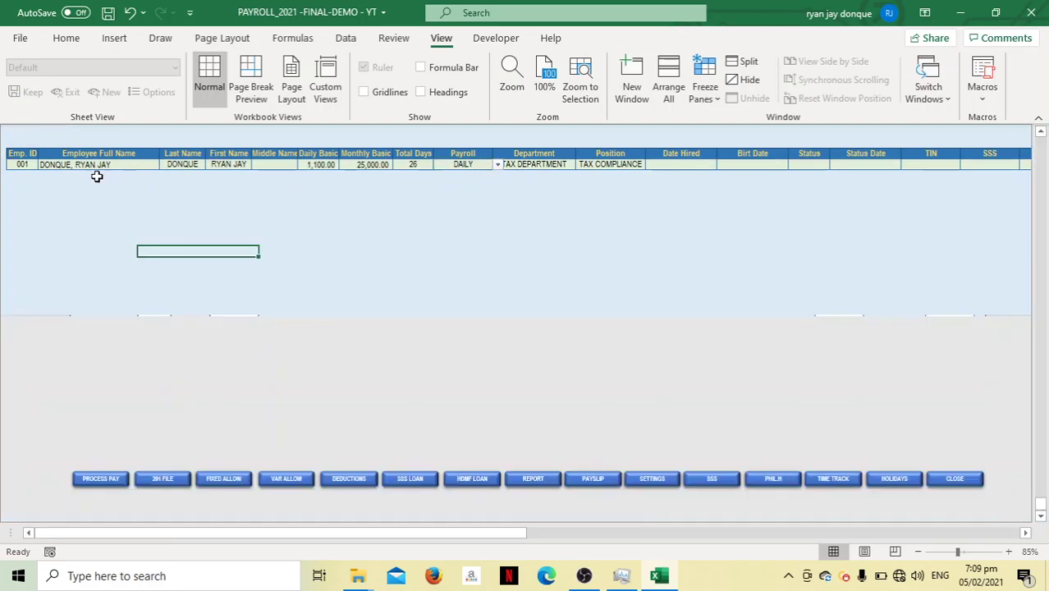
{"action": "left_click", "coordinate": [262, 254]}
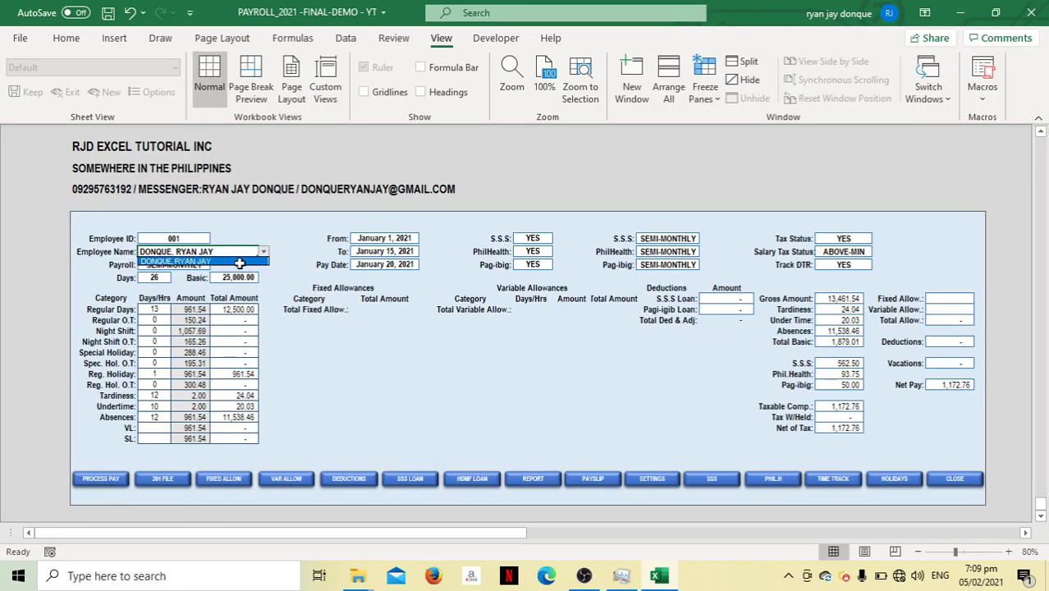
{"action": "left_click", "coordinate": [236, 261]}
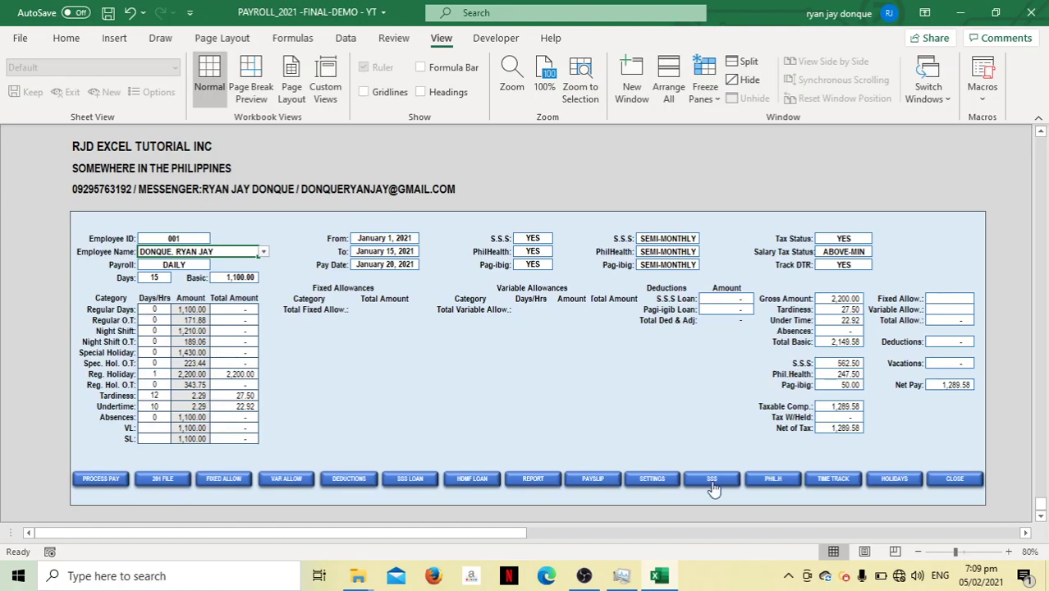
Enter the January 02 start time 8:00 and morning log-in 8:30 in the Daily Time Record Track
{"action": "left_click", "coordinate": [833, 478]}
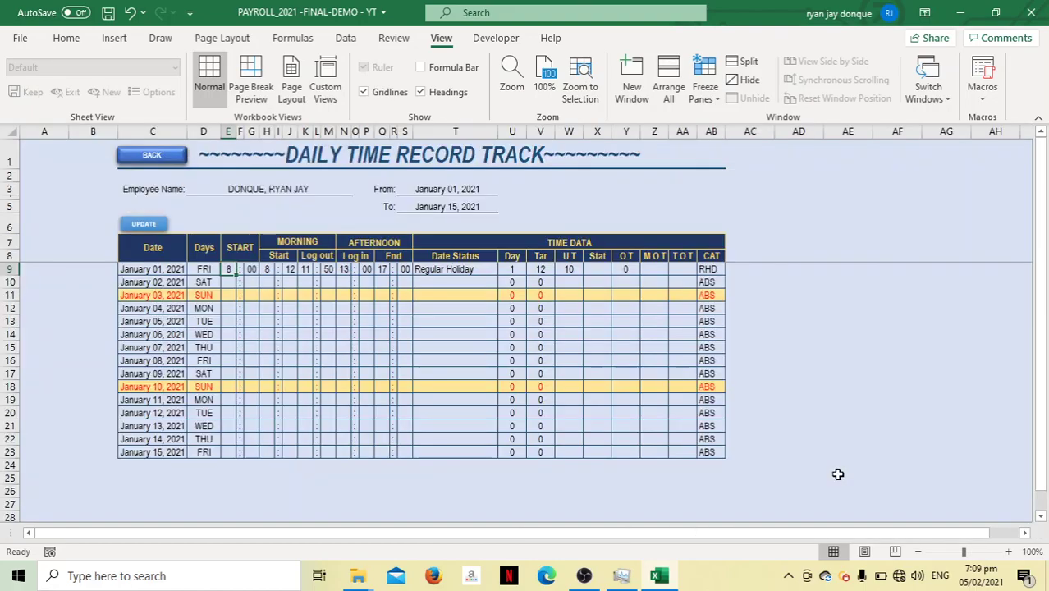
{"action": "left_click", "coordinate": [229, 283]}
{"action": "type", "text": "8"}
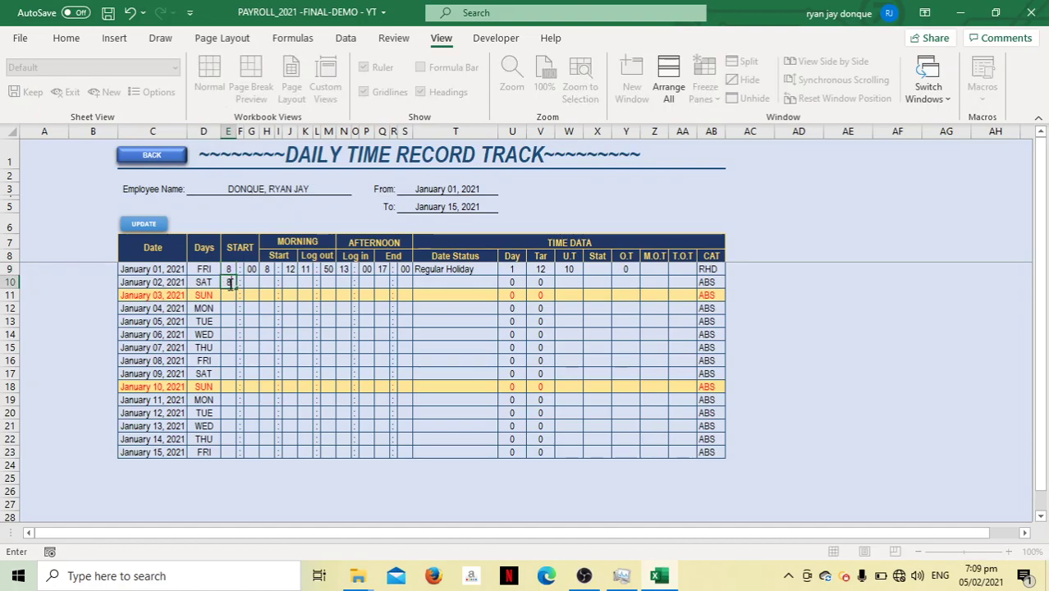
{"action": "key", "text": "Tab"}
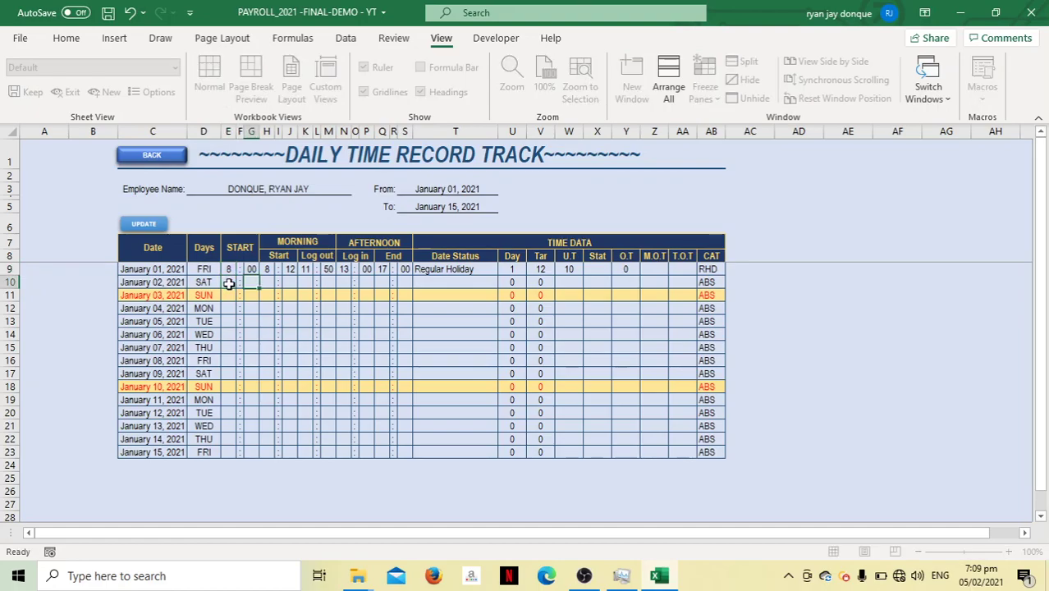
{"action": "type", "text": "00"}
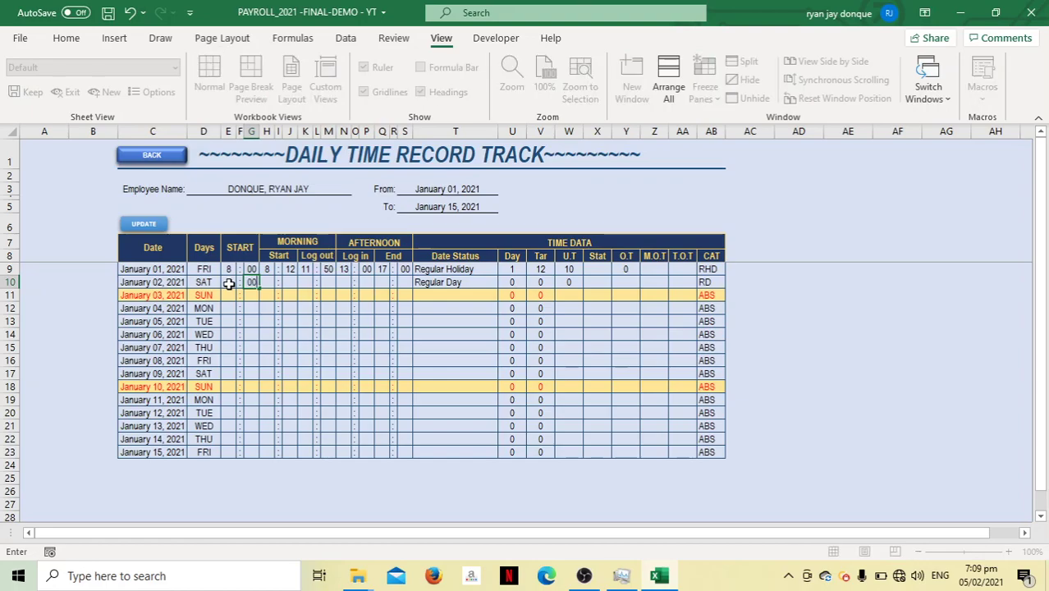
{"action": "key", "text": "Tab"}
{"action": "type", "text": "8"}
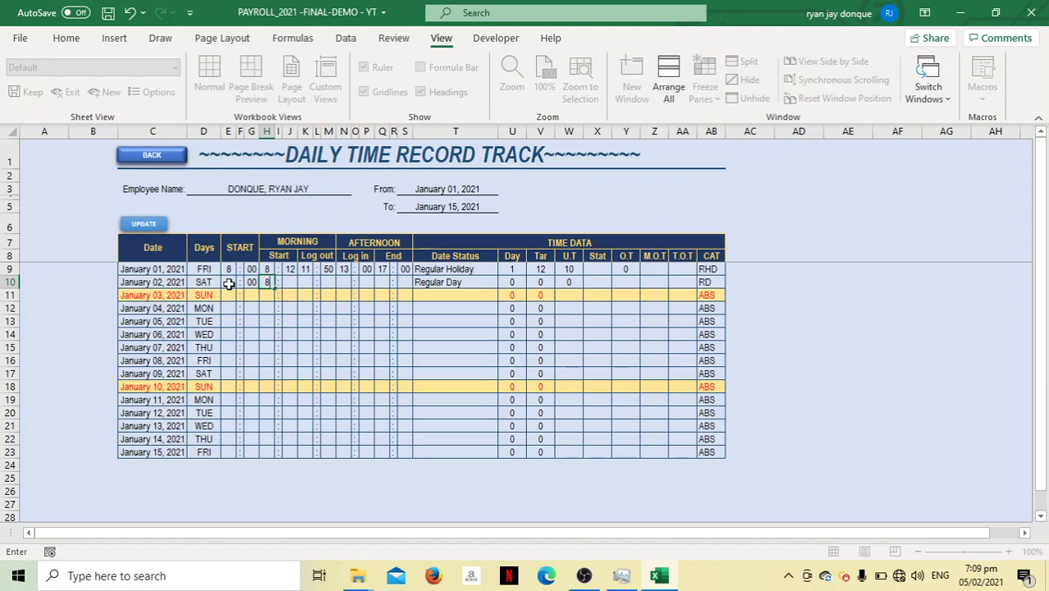
{"action": "key", "text": "Tab"}
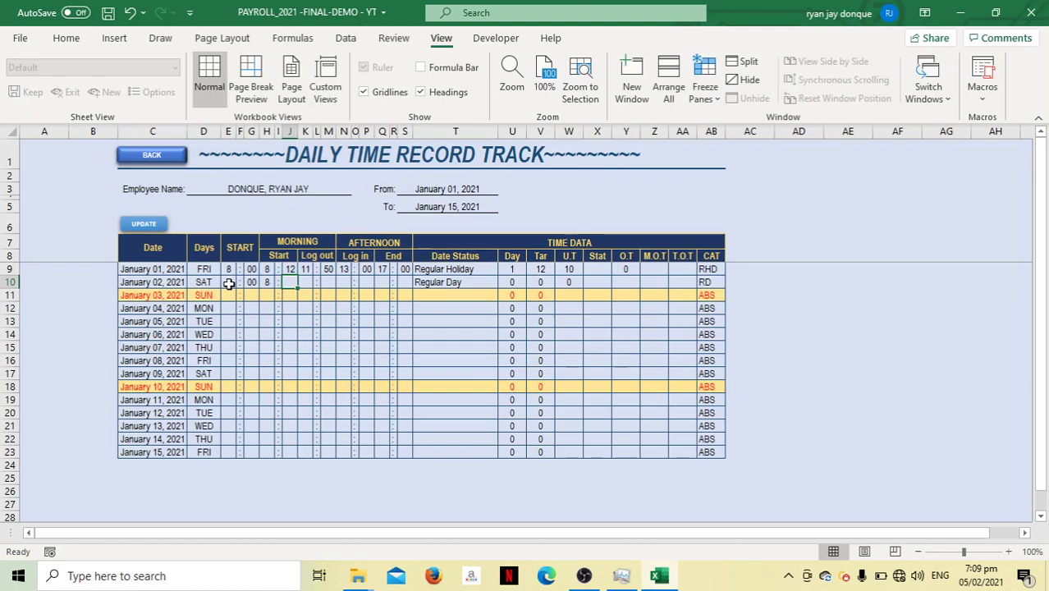
{"action": "type", "text": "30"}
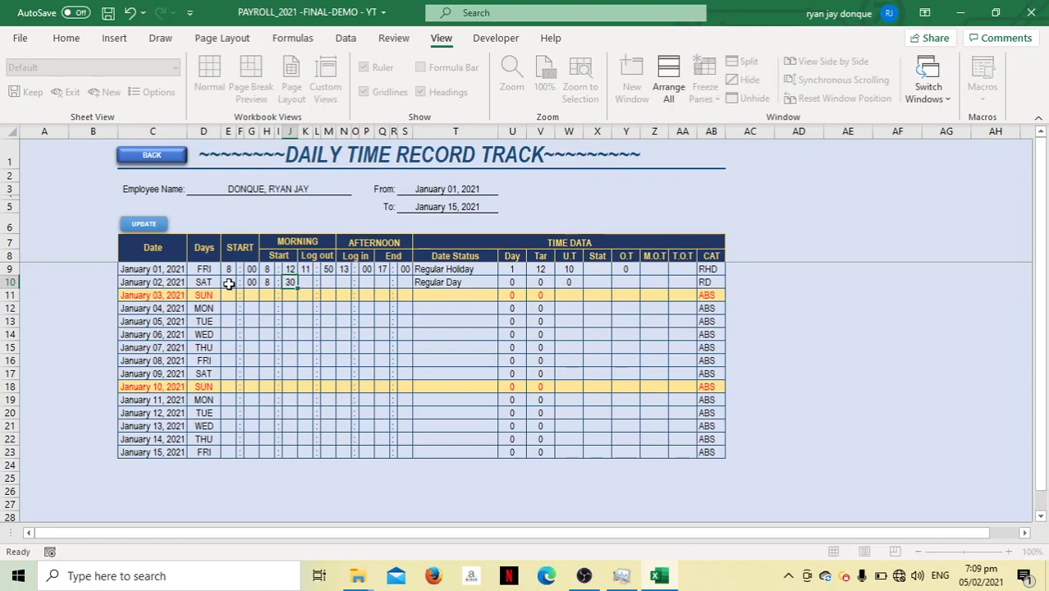
{"action": "key", "text": "Tab"}
Enter the January 02 morning log-out 12:00, afternoon log-in 13:00 and end time 19:00
{"action": "type", "text": "1"}
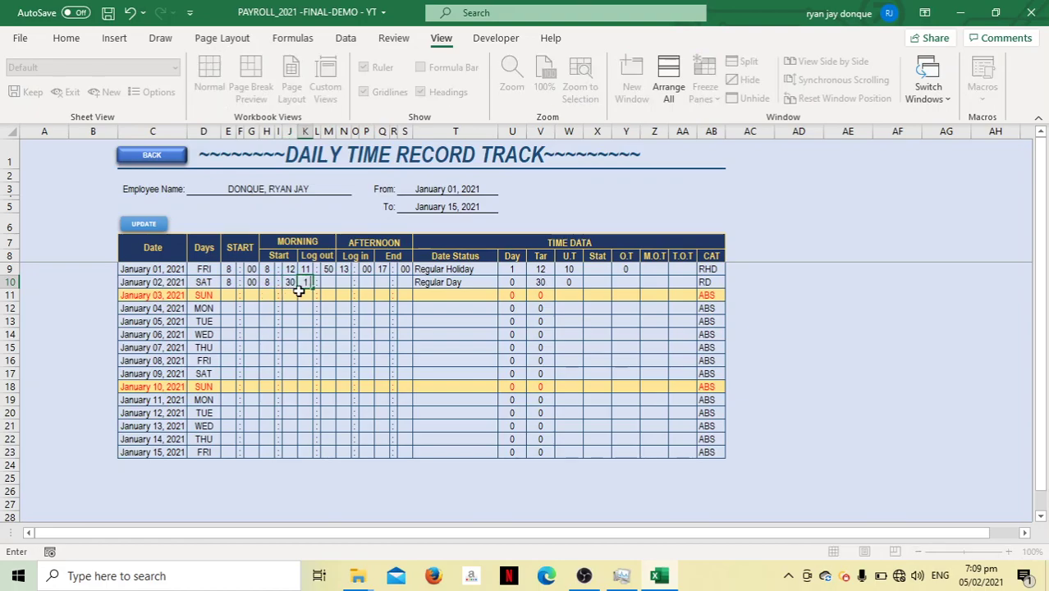
{"action": "type", "text": "2"}
{"action": "key", "text": "Tab"}
{"action": "type", "text": "00"}
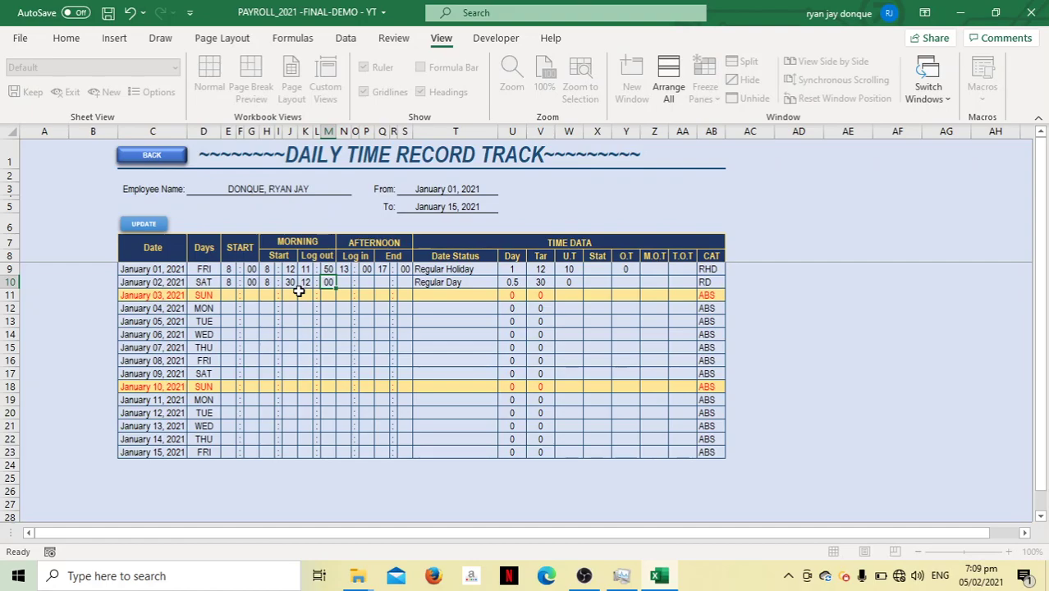
{"action": "key", "text": "Tab"}
{"action": "type", "text": "13"}
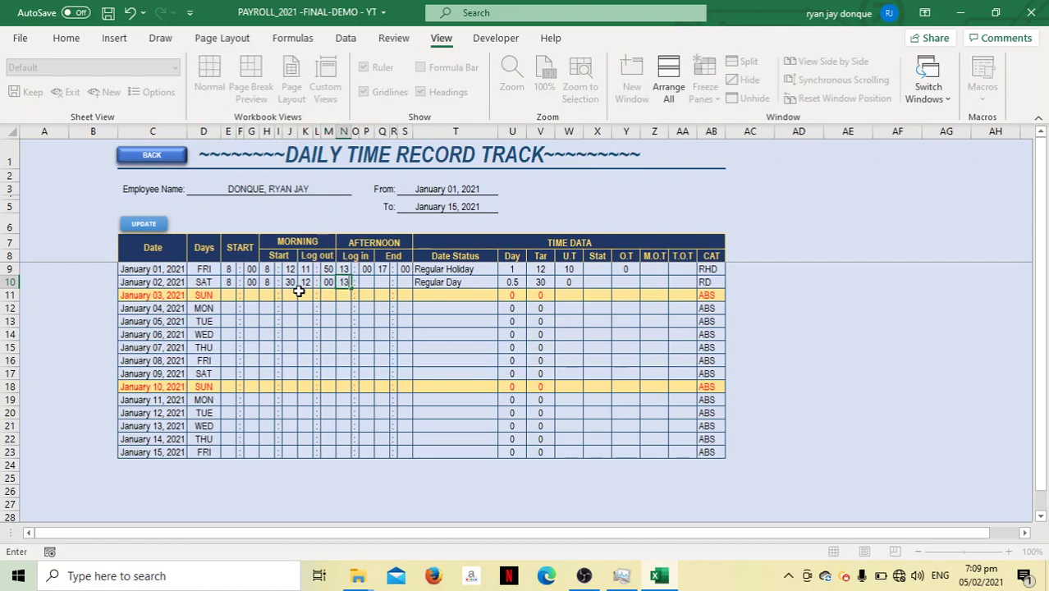
{"action": "key", "text": "Tab"}
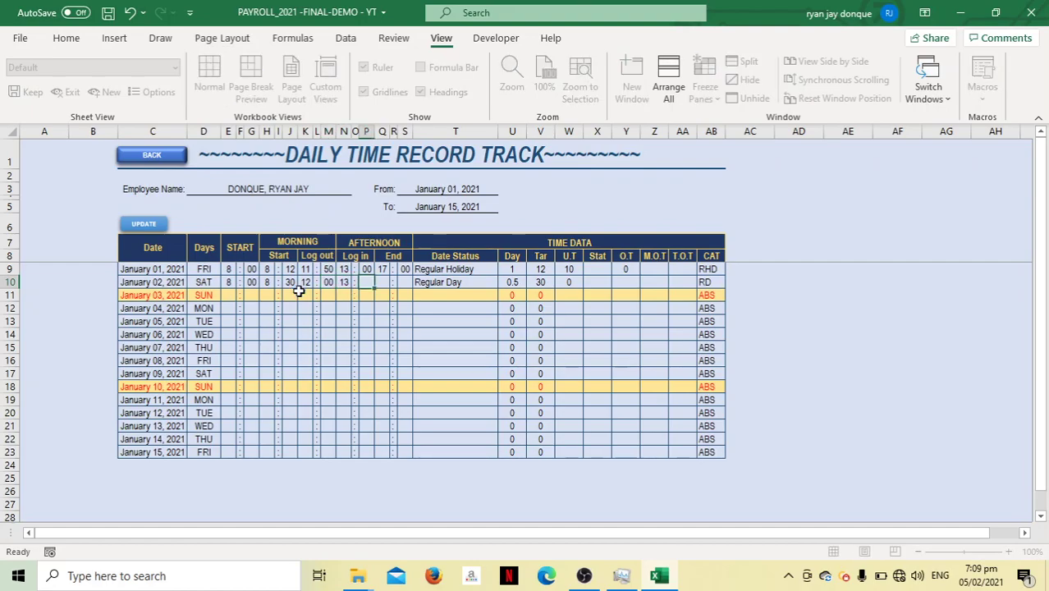
{"action": "type", "text": "00"}
{"action": "key", "text": "Tab"}
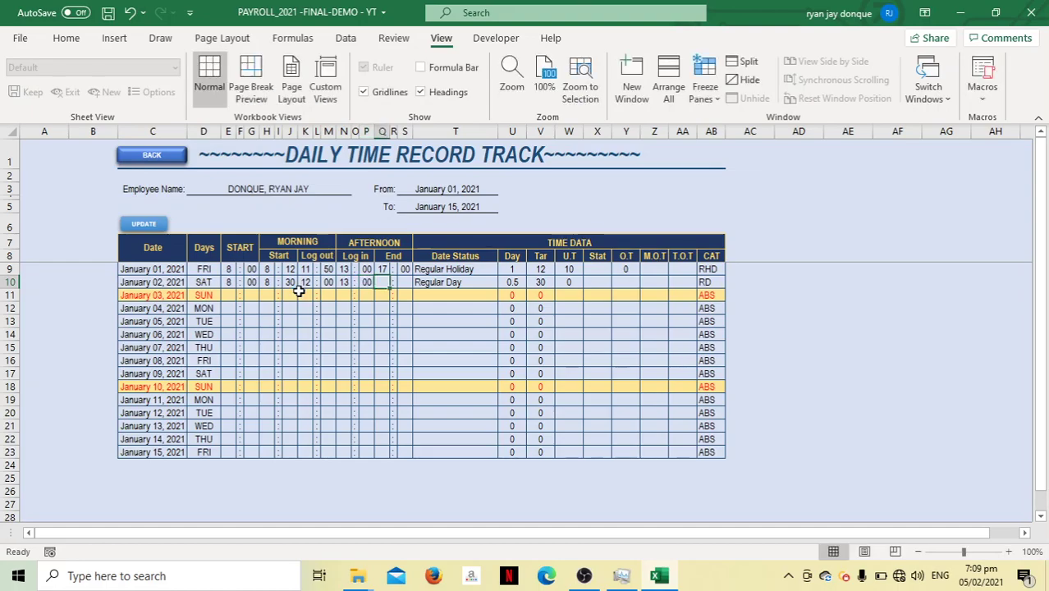
{"action": "type", "text": "19"}
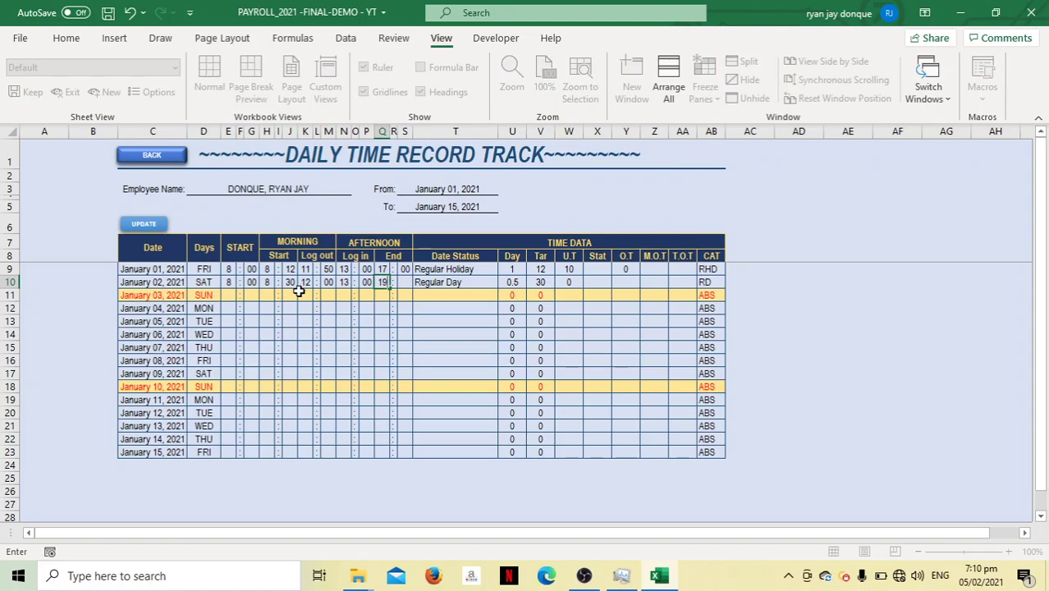
{"action": "key", "text": "Return"}
{"action": "key", "text": "Tab"}
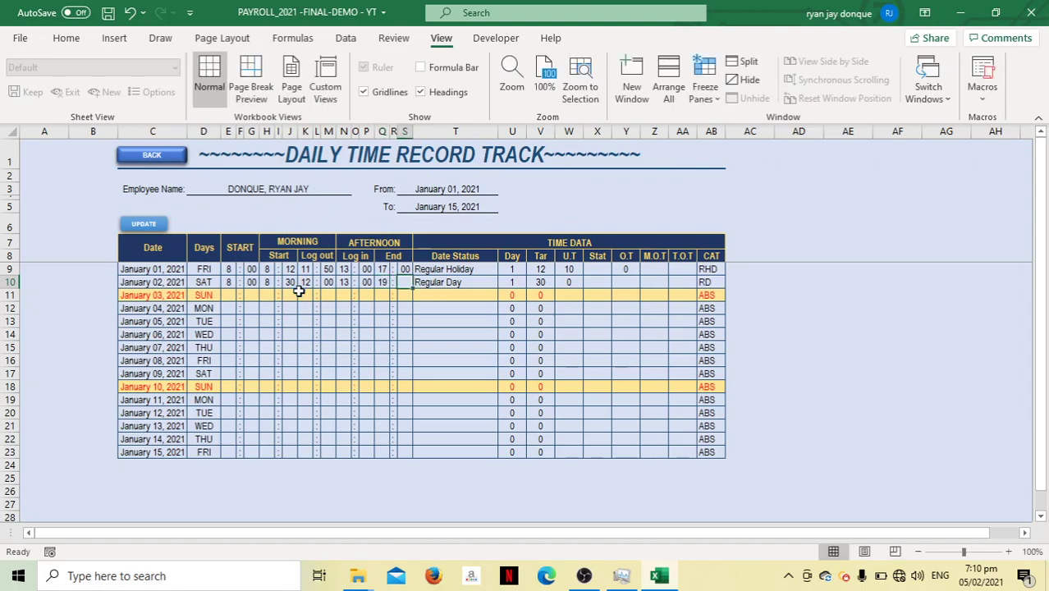
{"action": "type", "text": "00"}
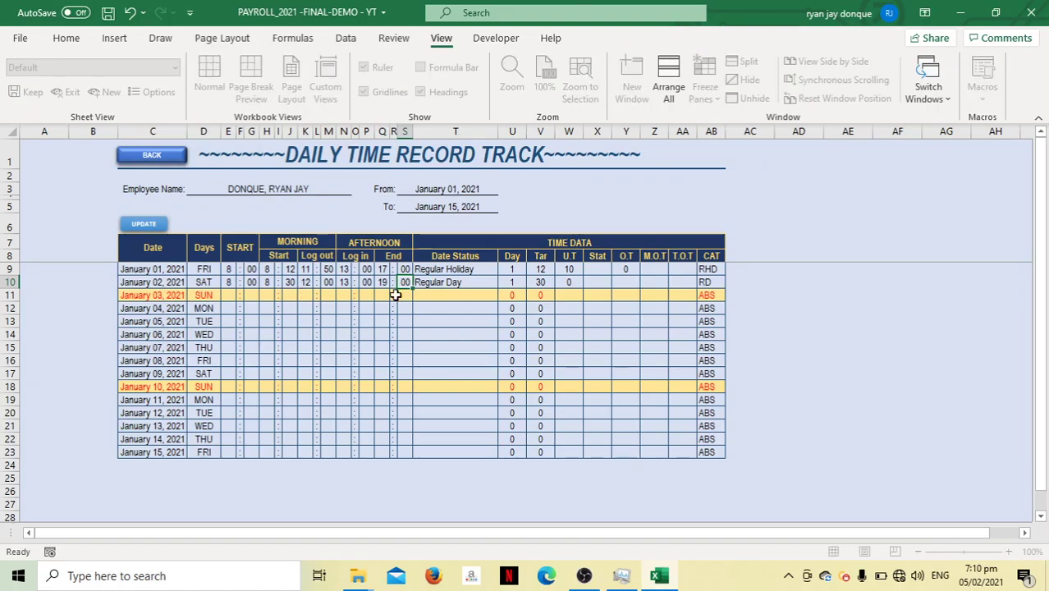
{"action": "key", "text": "Tab"}
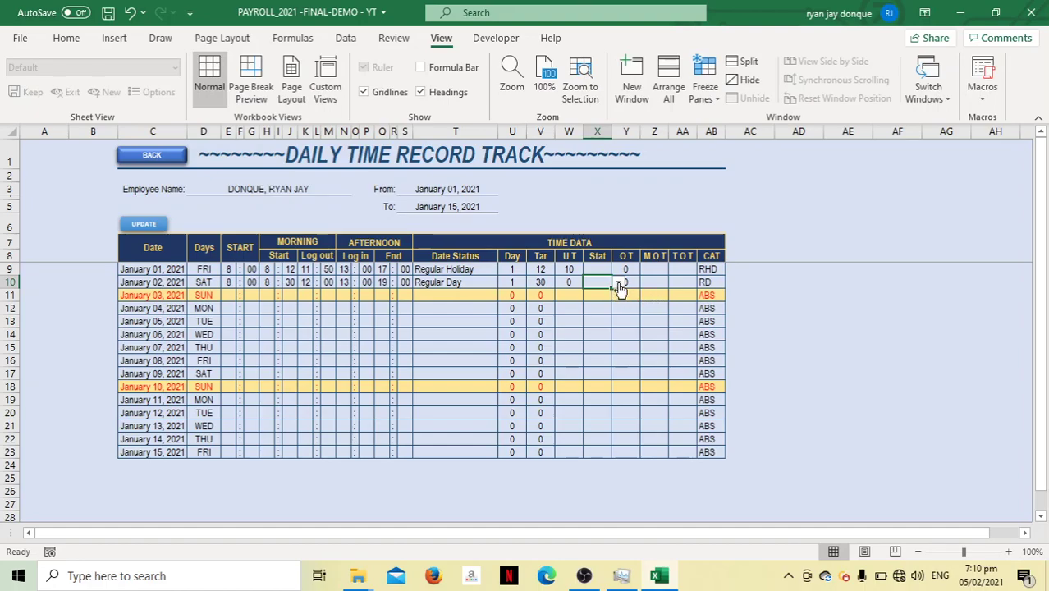
Approve the January 02 overtime with Stat YES and set M.O.T to 1
{"action": "left_click", "coordinate": [618, 283]}
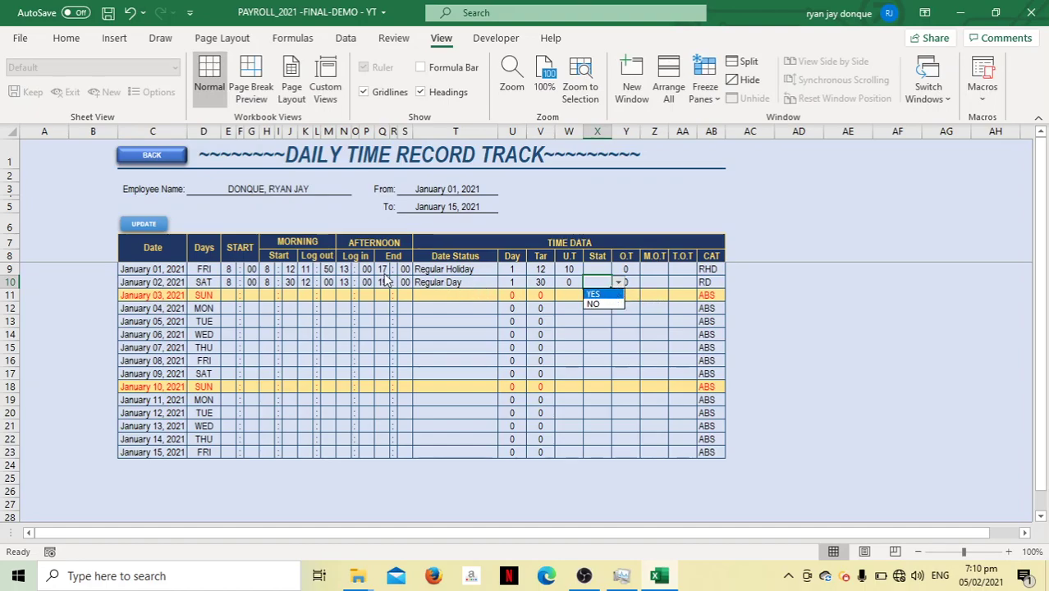
{"action": "left_click", "coordinate": [602, 294]}
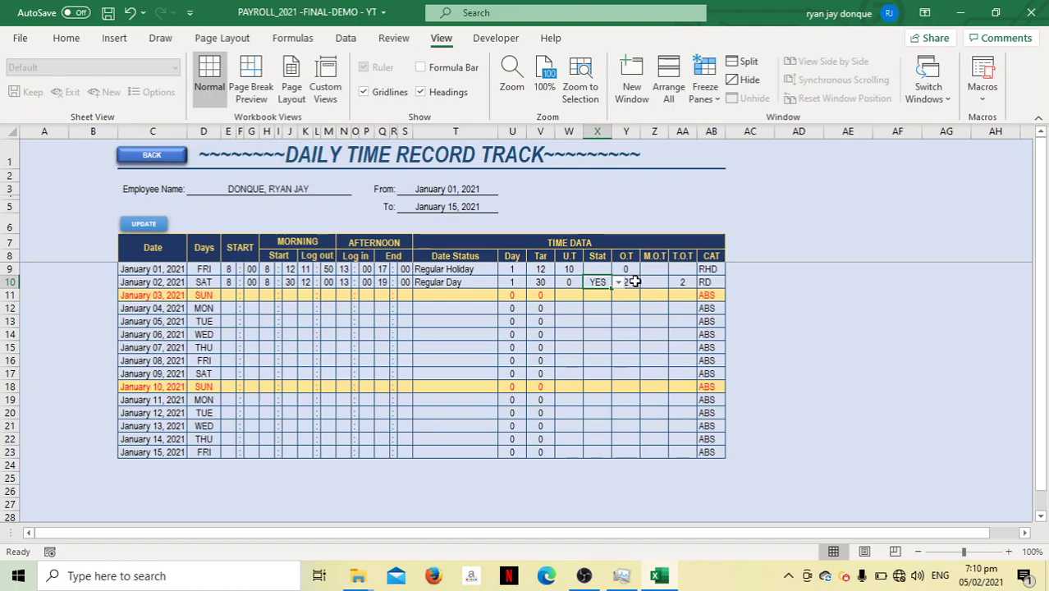
{"action": "left_click", "coordinate": [655, 281]}
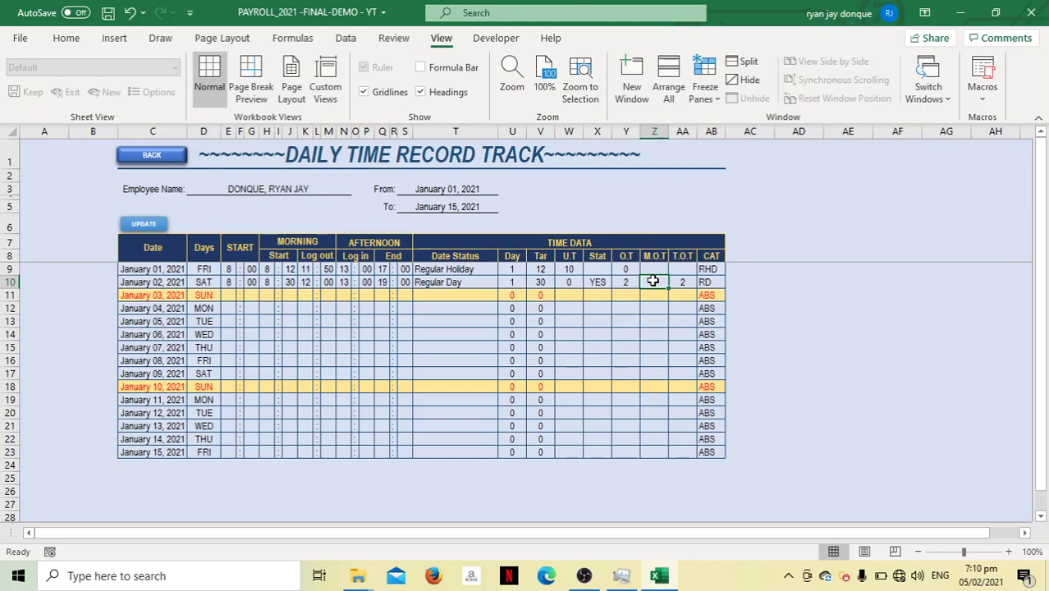
{"action": "type", "text": "1"}
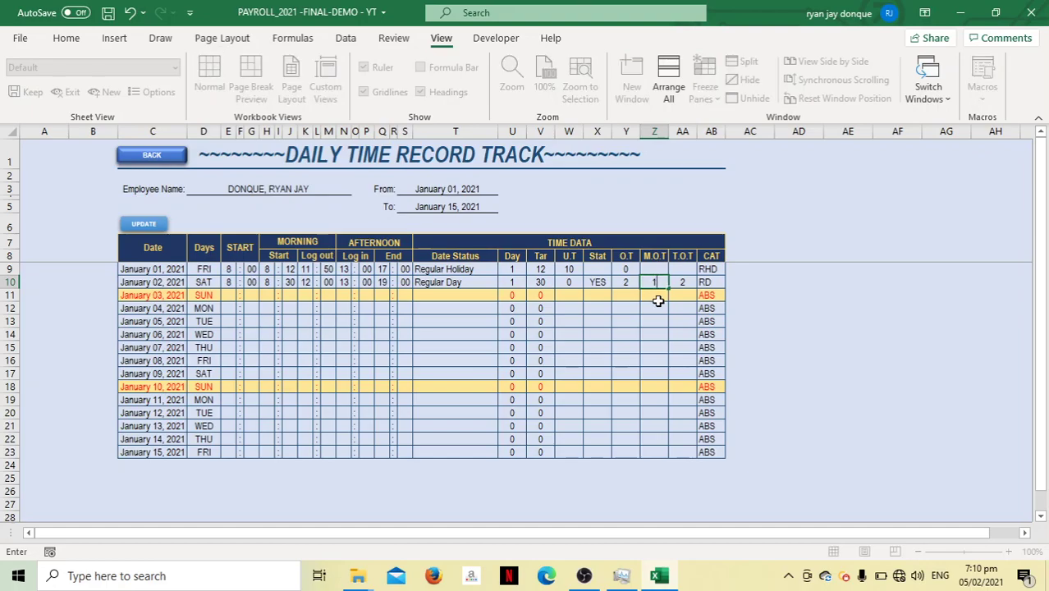
{"action": "key", "text": "ctrl+Return"}
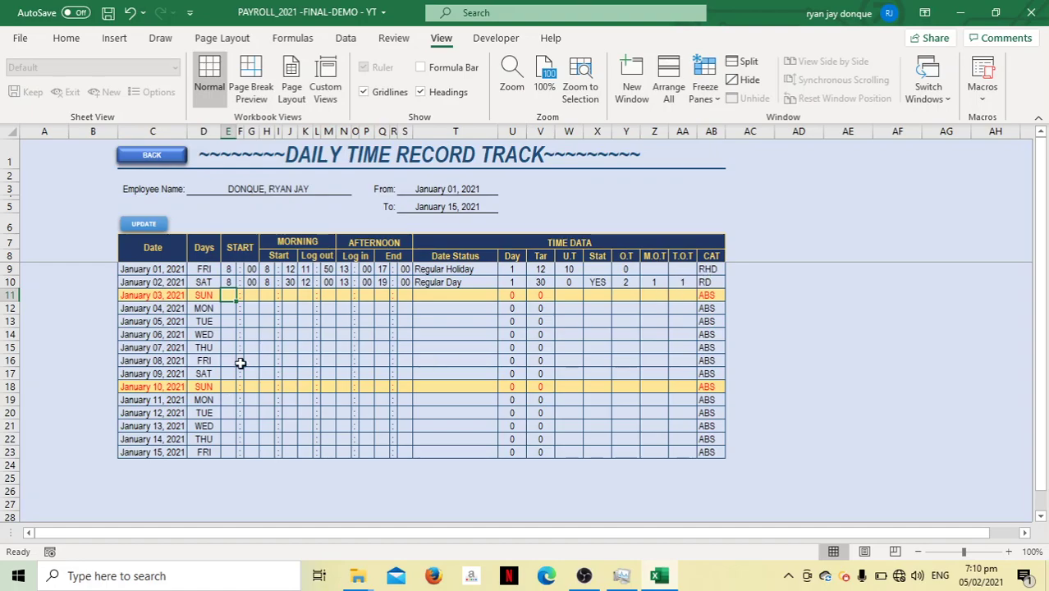
{"action": "left_click", "coordinate": [230, 308]}
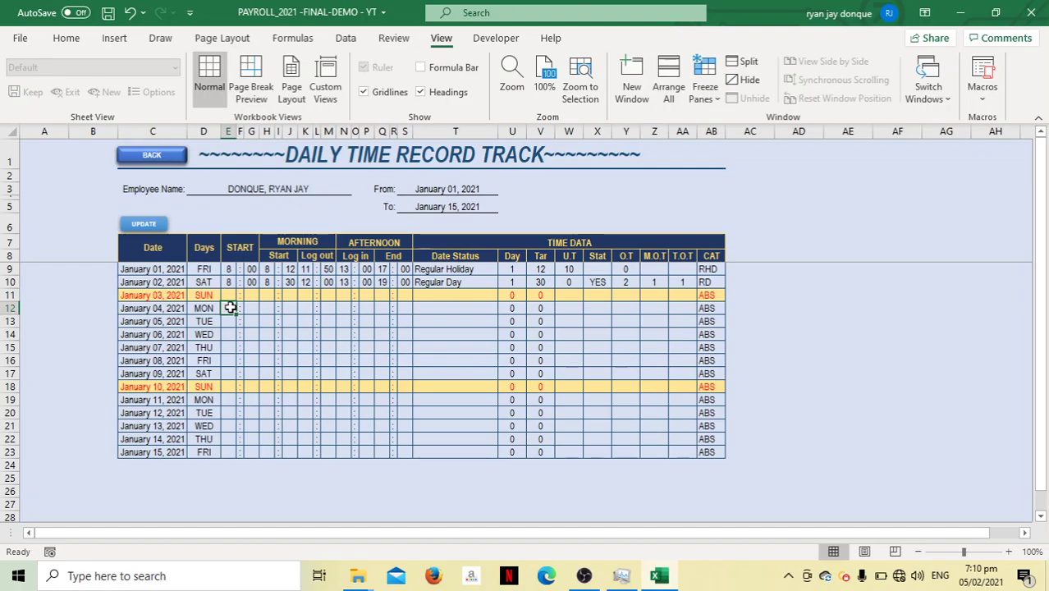
Enter the January 04 start time 8:00, morning log-in 8:00 and log-out 12:00
{"action": "type", "text": "8"}
{"action": "key", "text": "Tab"}
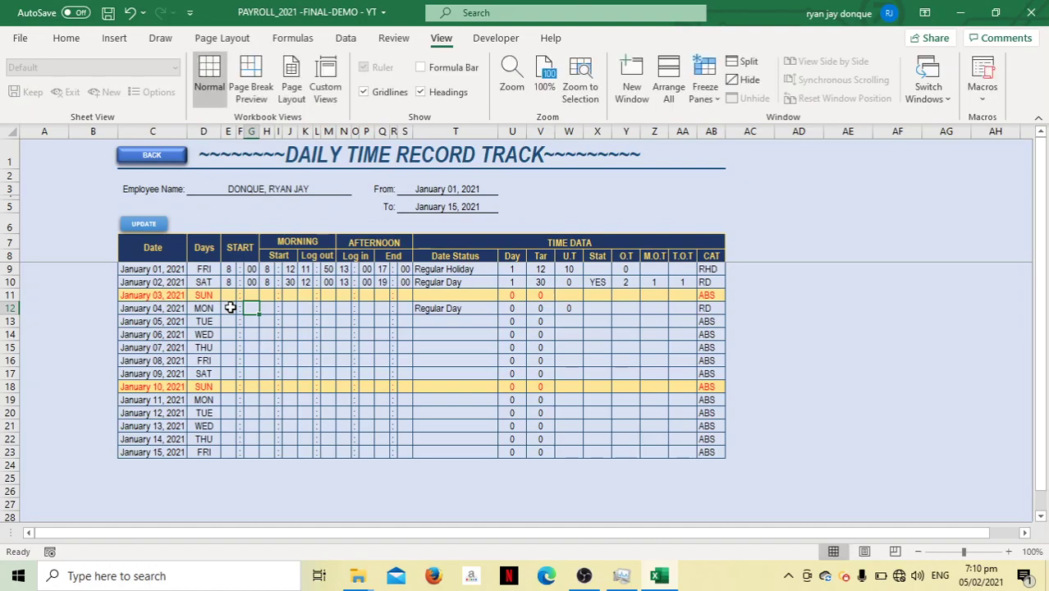
{"action": "type", "text": "00"}
{"action": "key", "text": "ctrl+Return"}
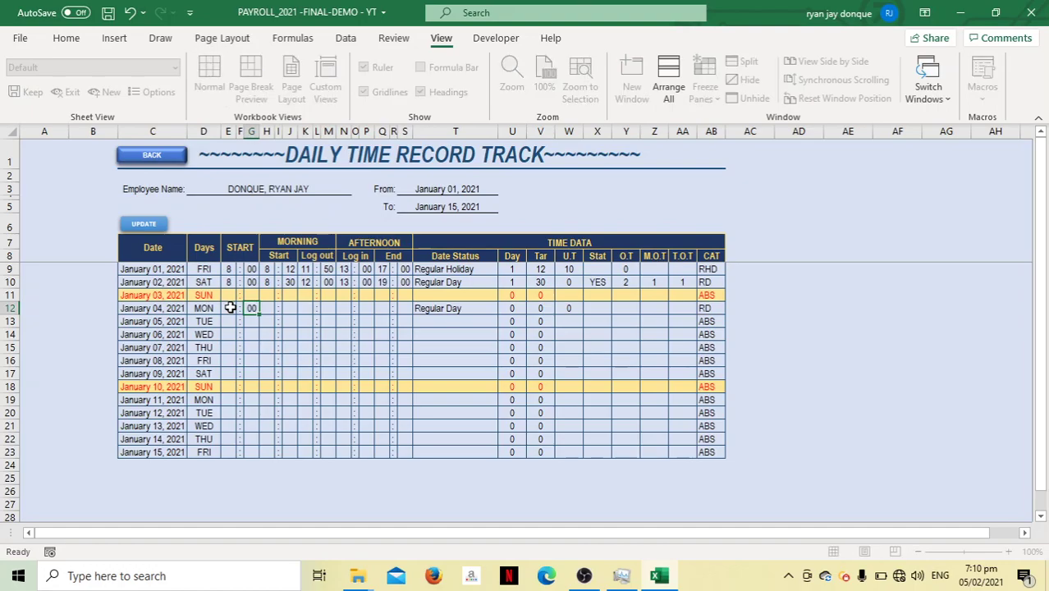
{"action": "key", "text": "Tab"}
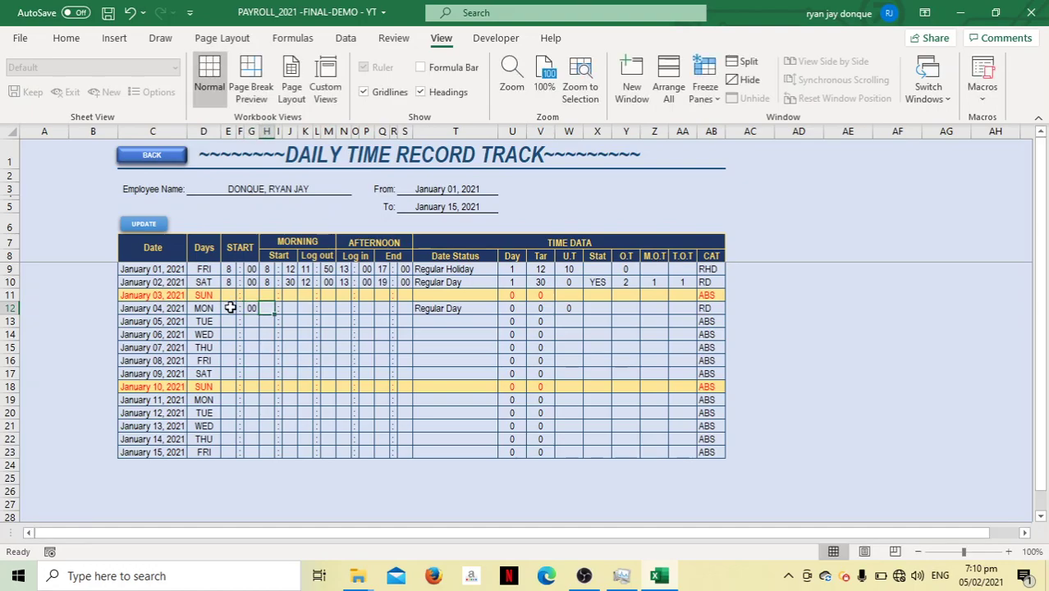
{"action": "type", "text": "8"}
{"action": "key", "text": "Tab"}
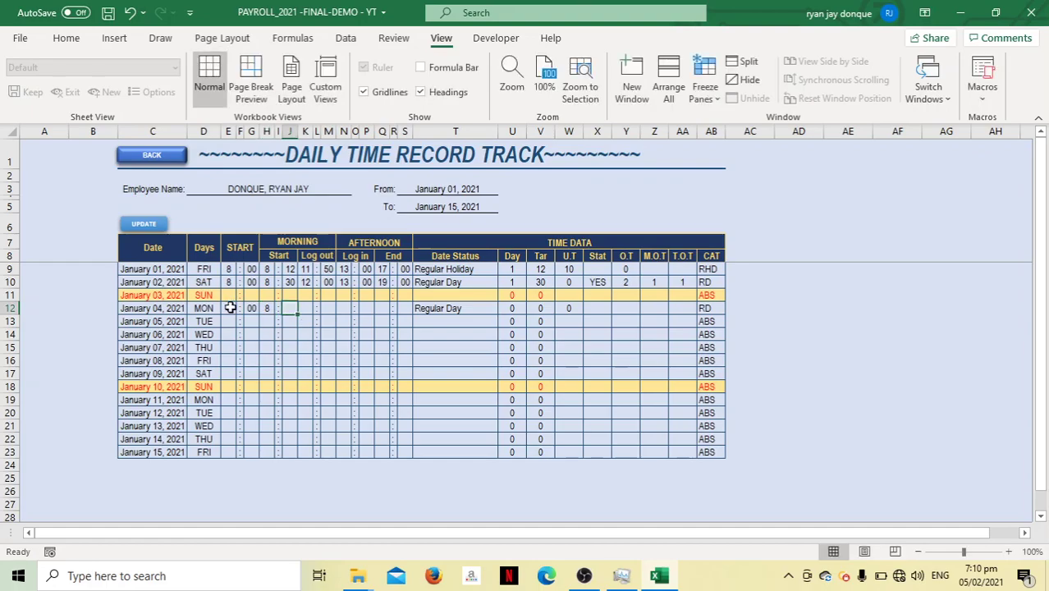
{"action": "type", "text": "00"}
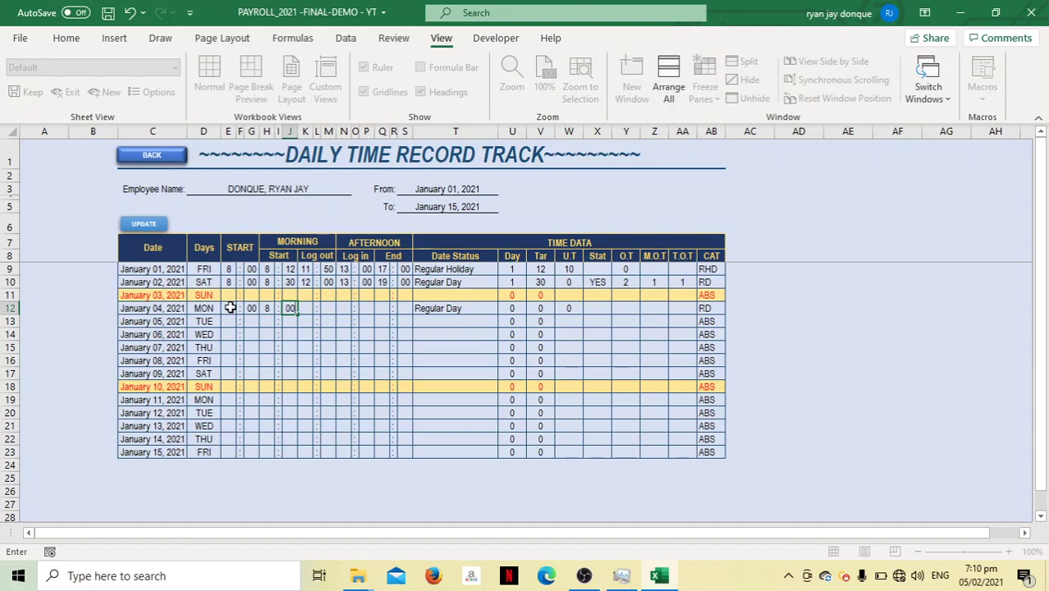
{"action": "key", "text": "Tab"}
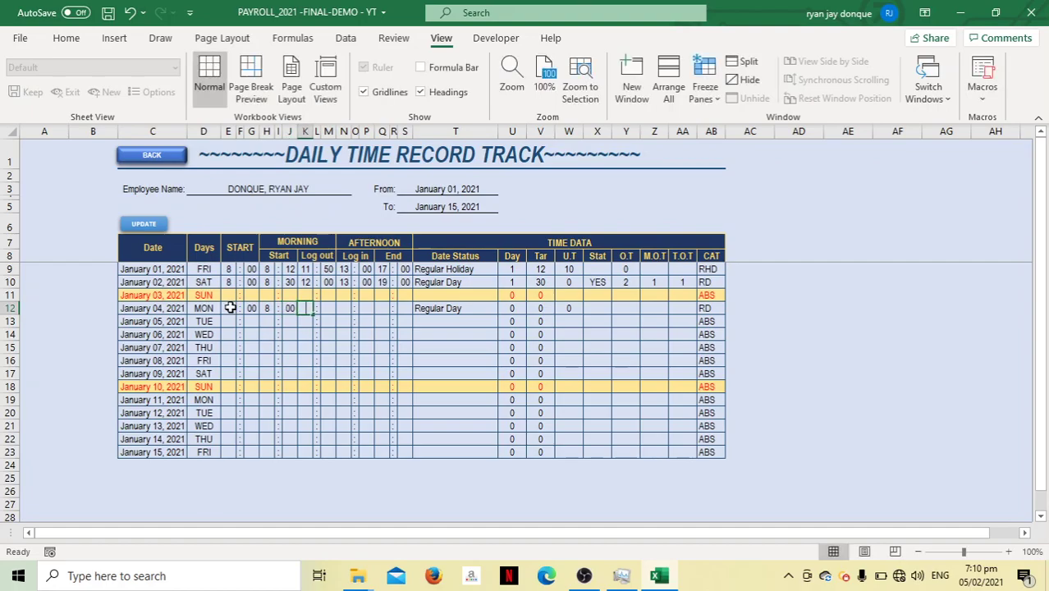
{"action": "type", "text": "12"}
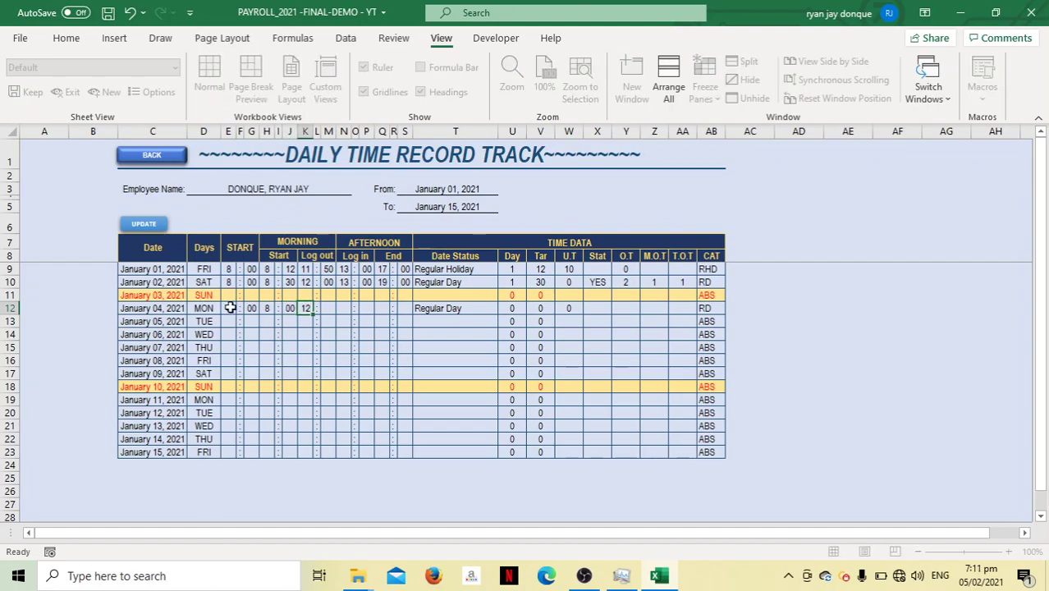
{"action": "key", "text": "Tab"}
{"action": "type", "text": "00"}
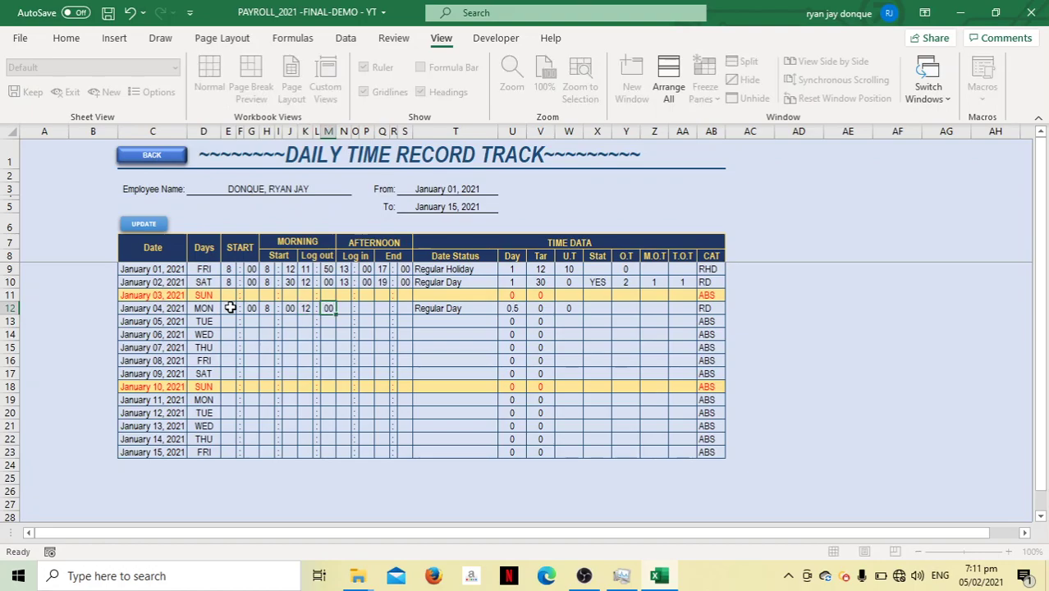
{"action": "key", "text": "Tab"}
Enter the January 04 afternoon log-in 13:00 and end time 16:59
{"action": "type", "text": "13"}
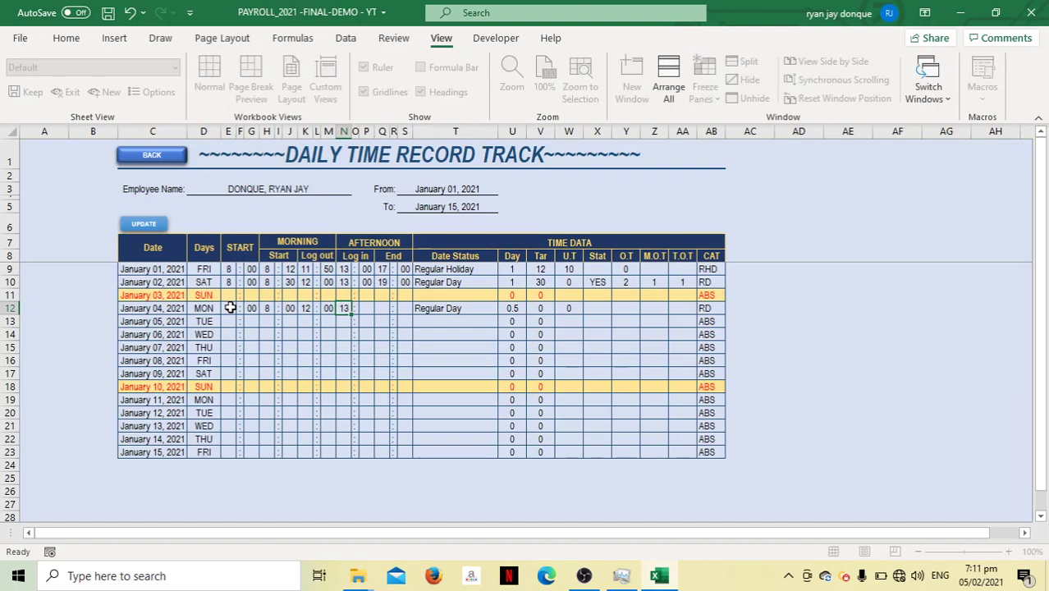
{"action": "key", "text": "Tab"}
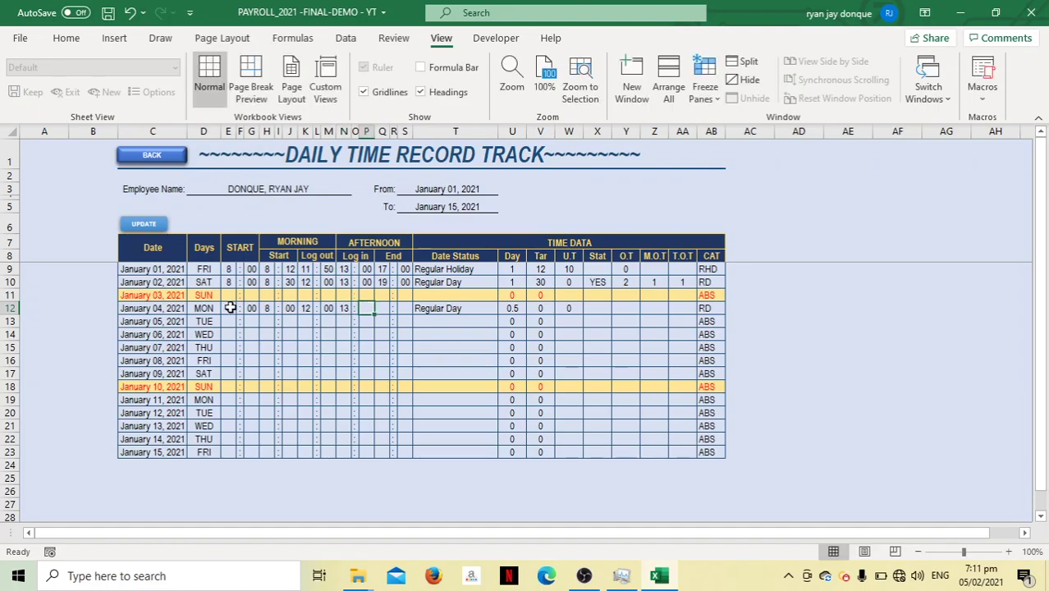
{"action": "type", "text": "00"}
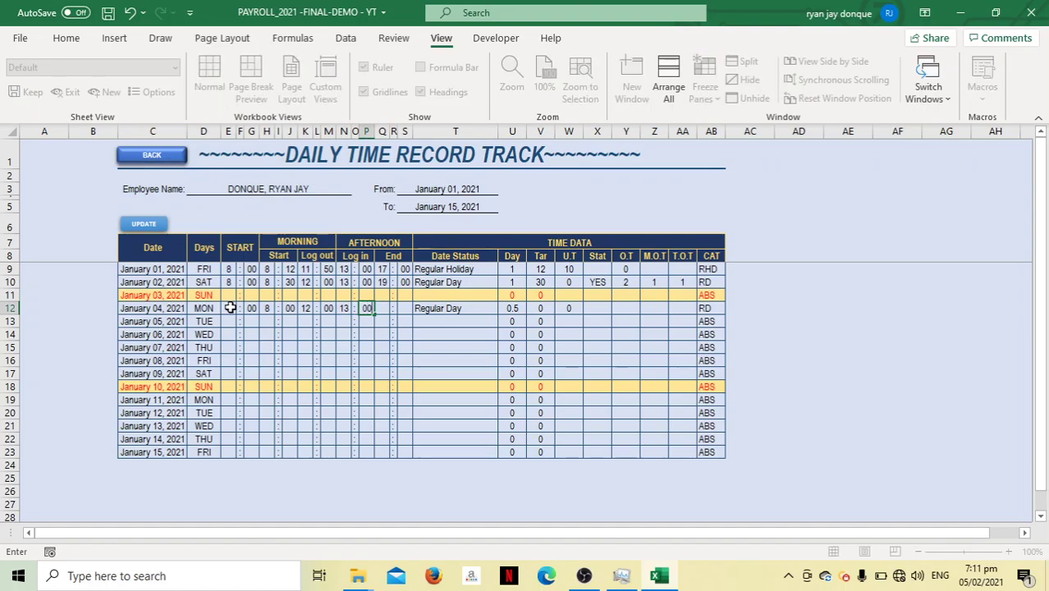
{"action": "key", "text": "ctrl+Return"}
{"action": "key", "text": "Tab"}
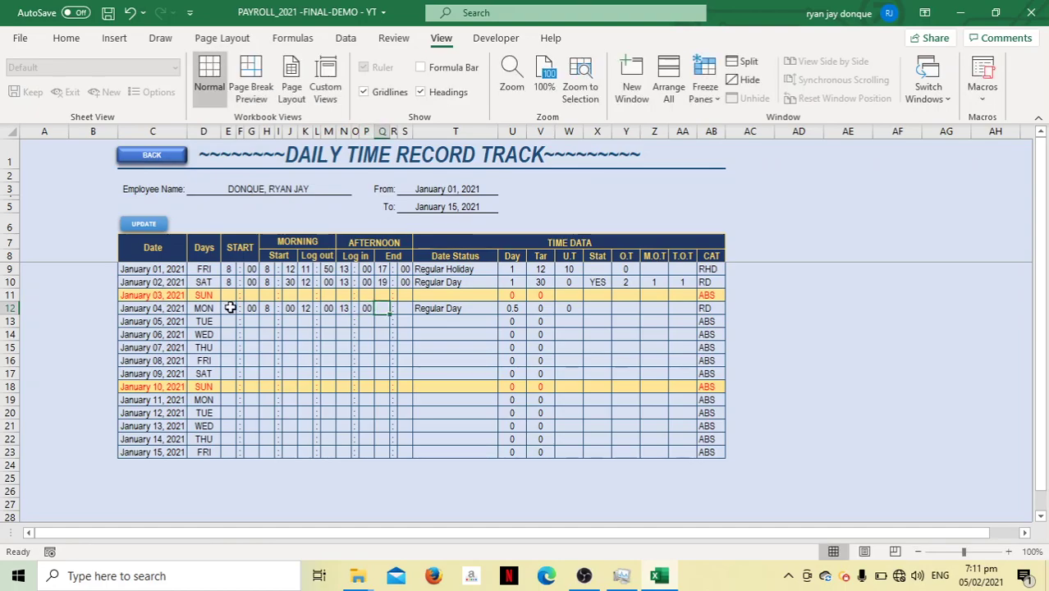
{"action": "type", "text": "1"}
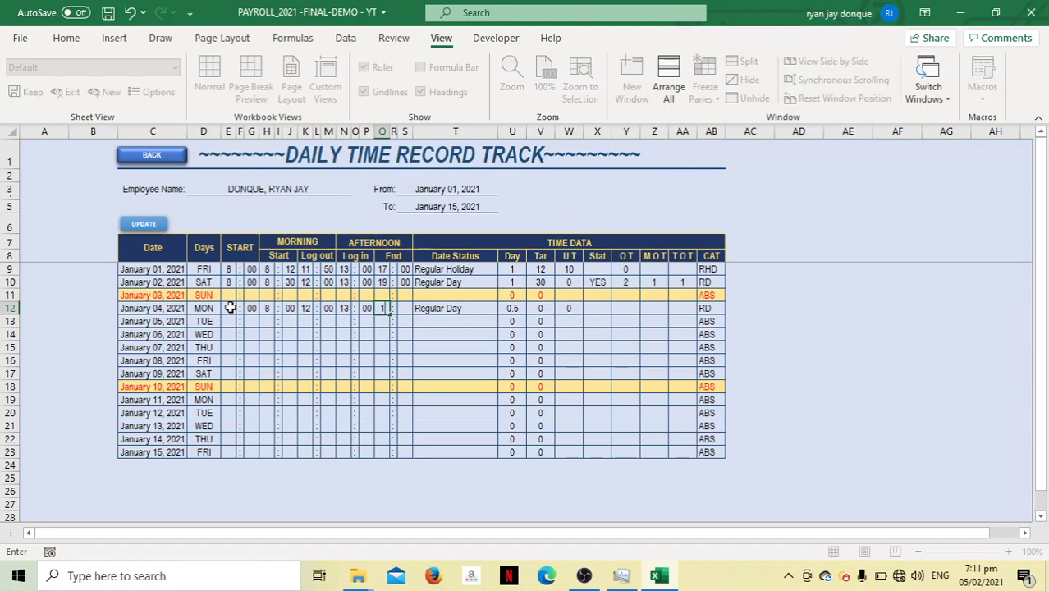
{"action": "type", "text": "6"}
{"action": "key", "text": "Tab"}
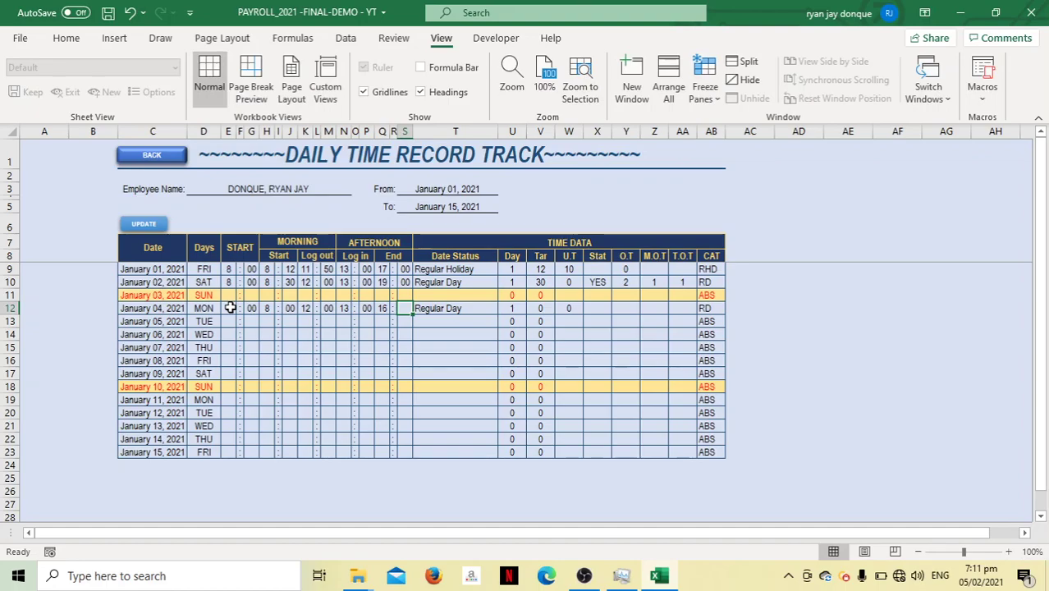
{"action": "type", "text": "59"}
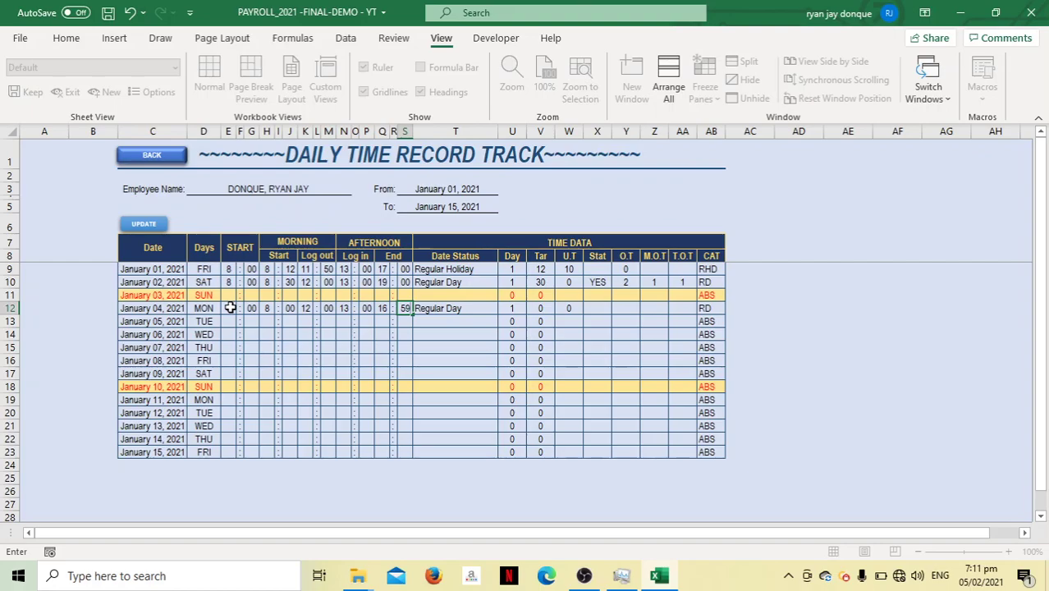
{"action": "key", "text": "Return"}
{"action": "key", "text": "Tab"}
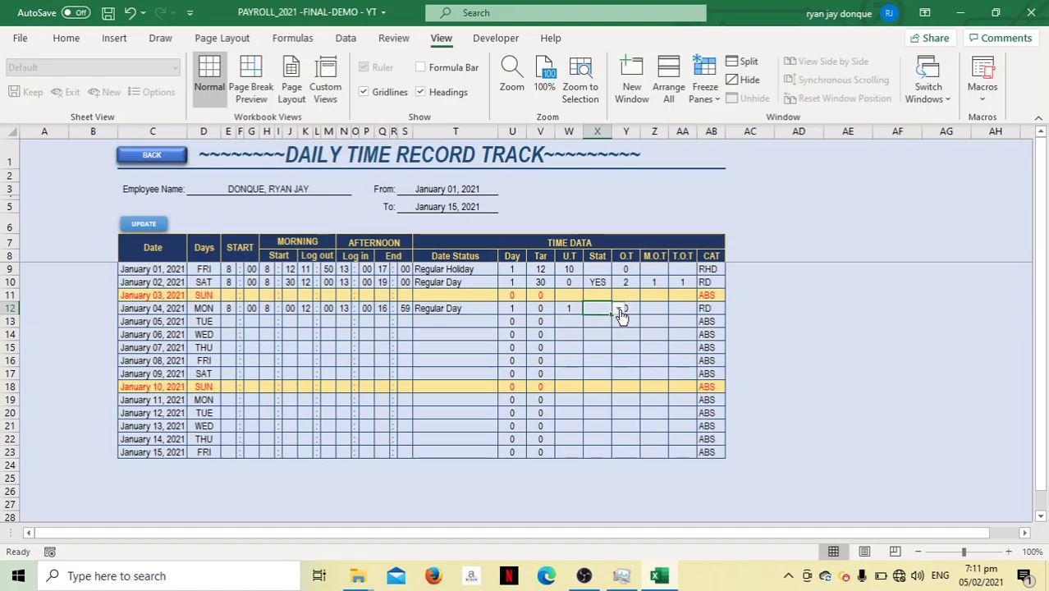
Save the January 04 time record with UPDATE and return to the payroll dashboard
{"action": "left_click", "coordinate": [150, 227]}
{"action": "left_click", "coordinate": [150, 227]}
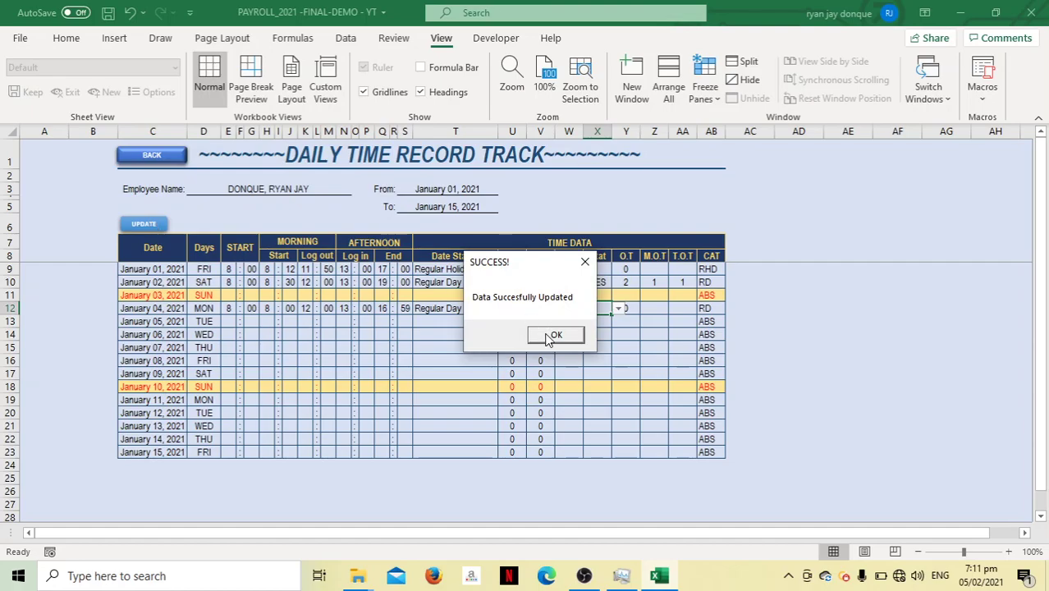
{"action": "left_click", "coordinate": [551, 335]}
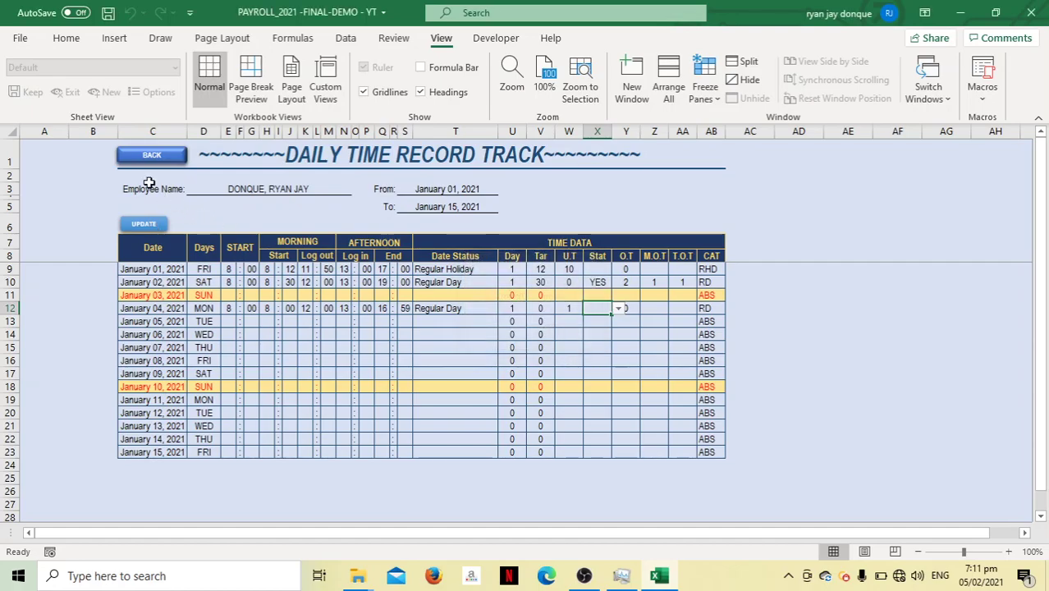
{"action": "left_click", "coordinate": [152, 156]}
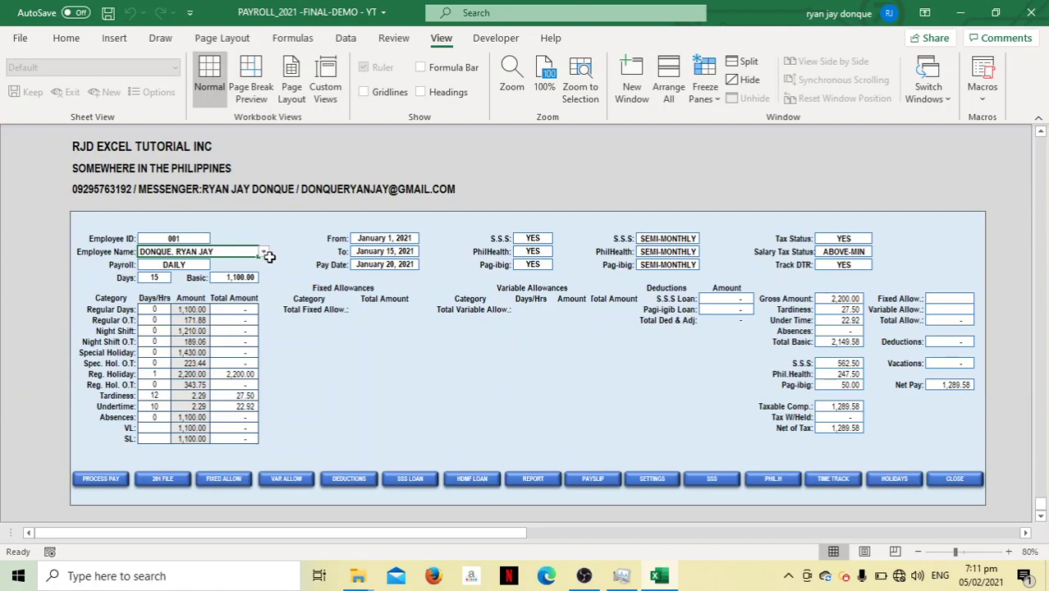
Reselect the employee and check the 2 regular days and 3,590.42 net pay
{"action": "left_click", "coordinate": [264, 251]}
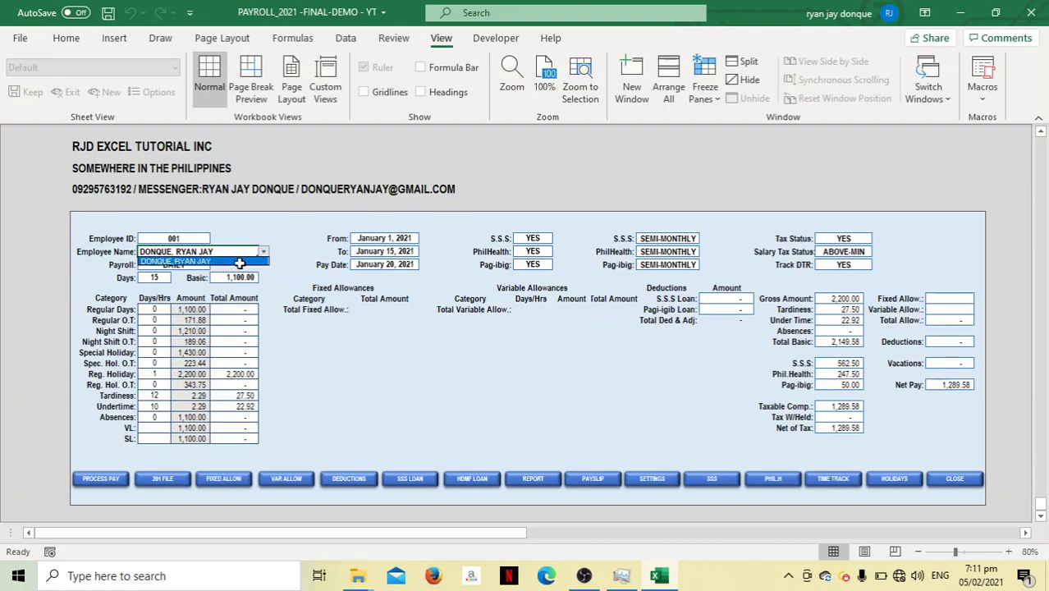
{"action": "left_click", "coordinate": [239, 263]}
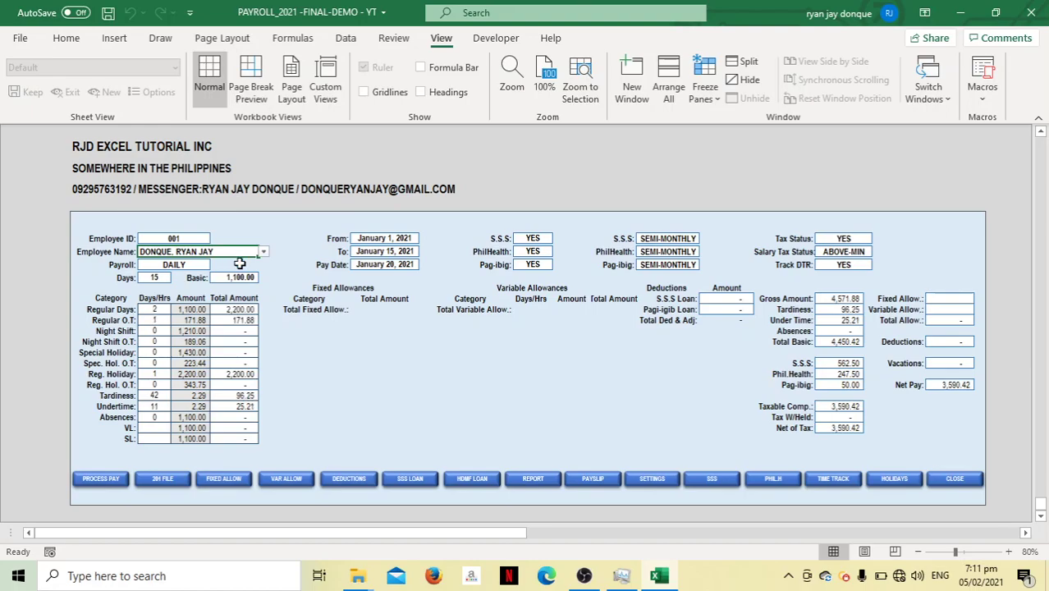
{"action": "left_click", "coordinate": [158, 309]}
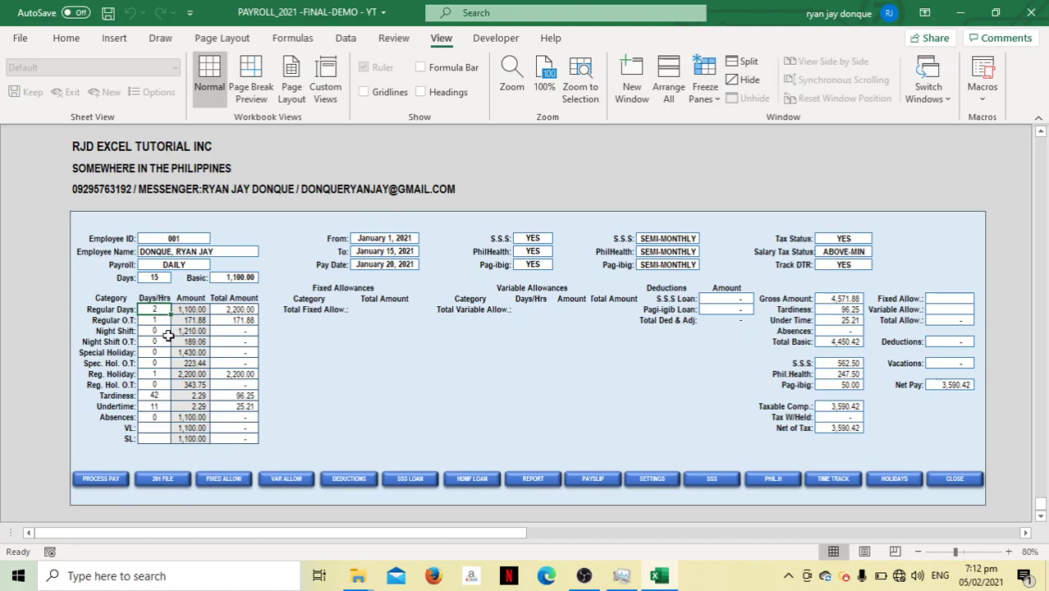
{"action": "left_click", "coordinate": [158, 374]}
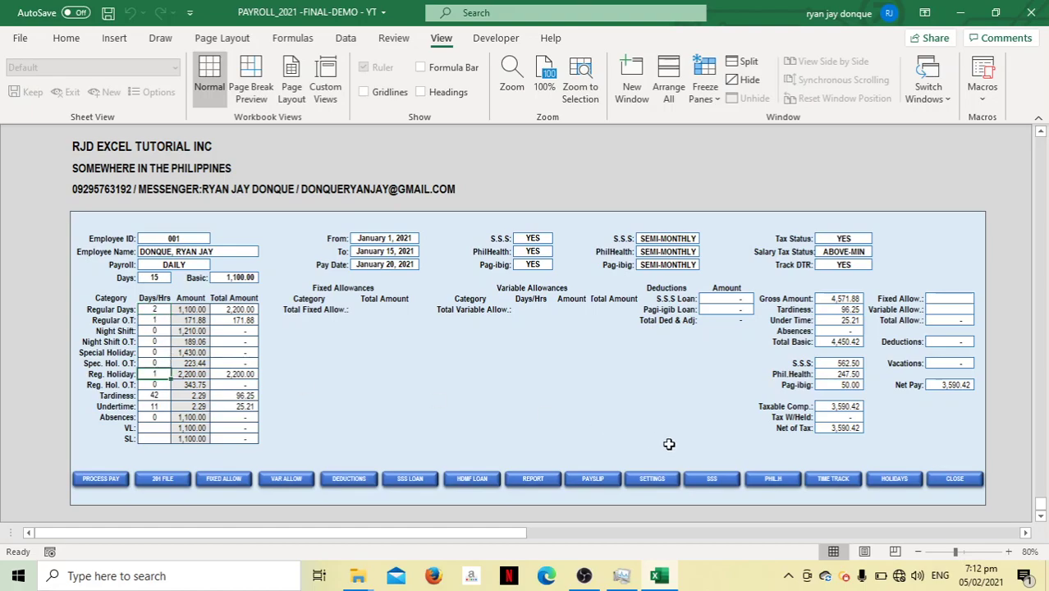
Review the daily time record sheet, then bring up the Holidays list
{"action": "left_click", "coordinate": [832, 483]}
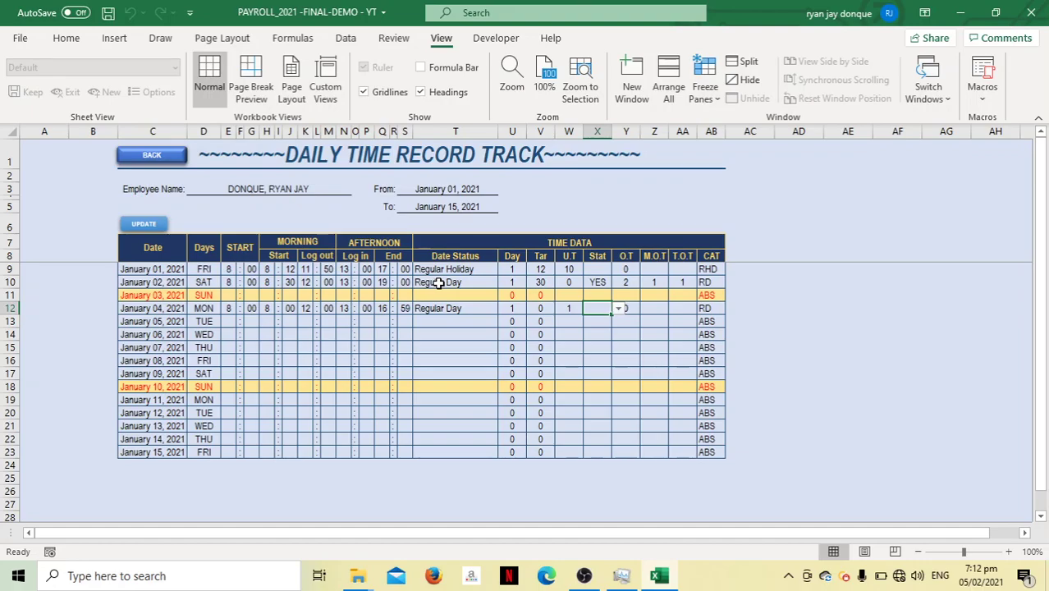
{"action": "left_click", "coordinate": [152, 155]}
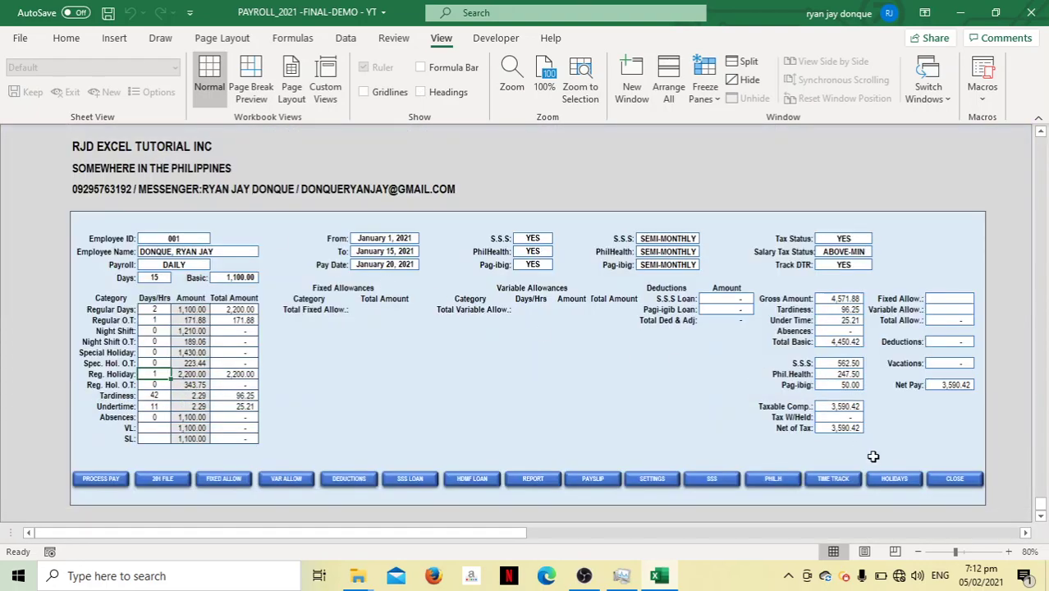
{"action": "left_click", "coordinate": [894, 480]}
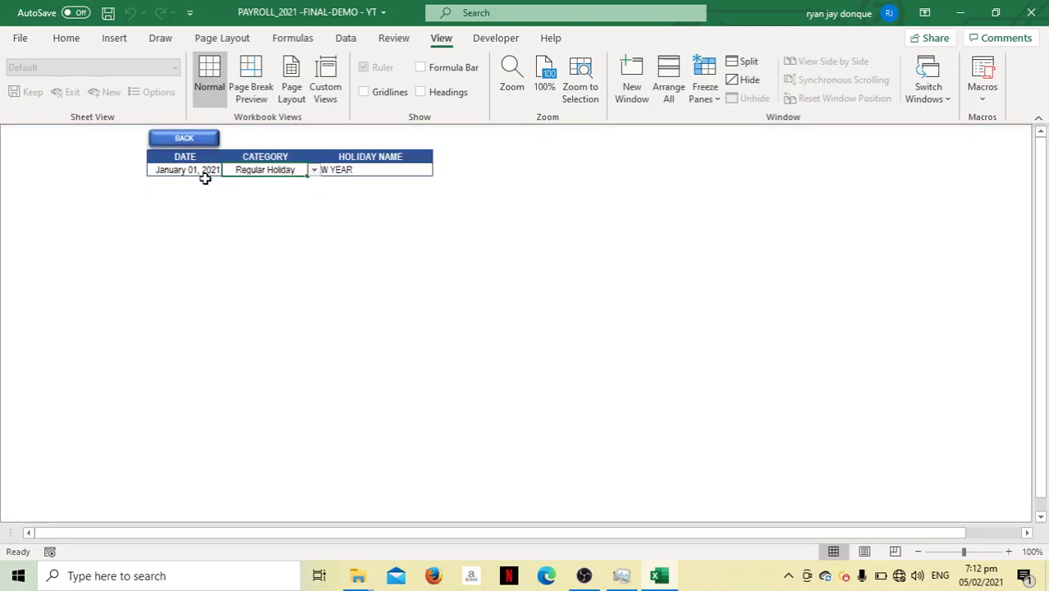
Add January 02, 2021 to the Holidays list as a Special Holiday named HOLIDAY
{"action": "left_click", "coordinate": [200, 184]}
{"action": "type", "text": "2/1"}
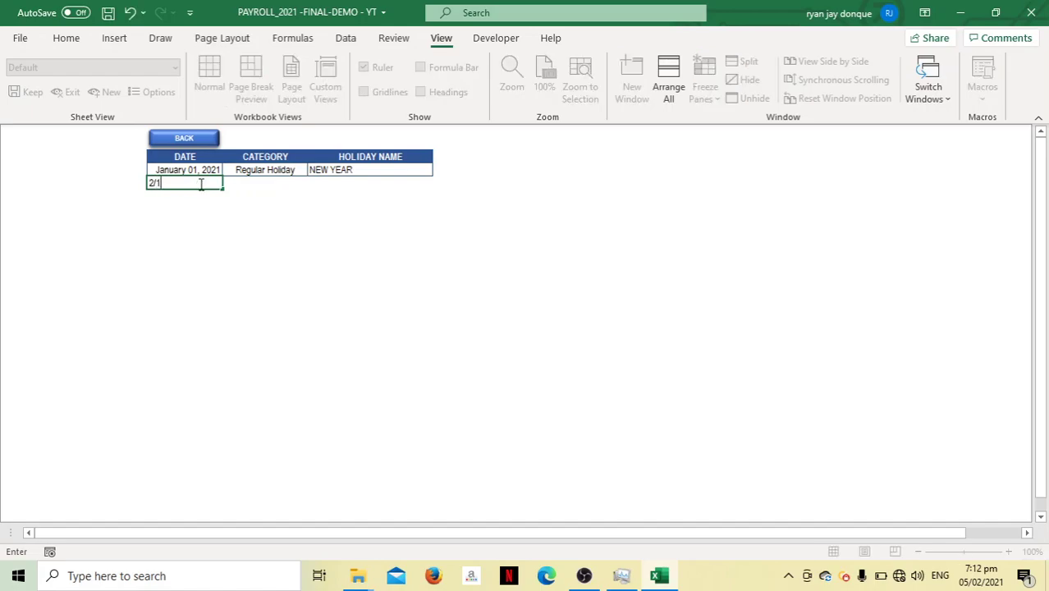
{"action": "key", "text": "Tab"}
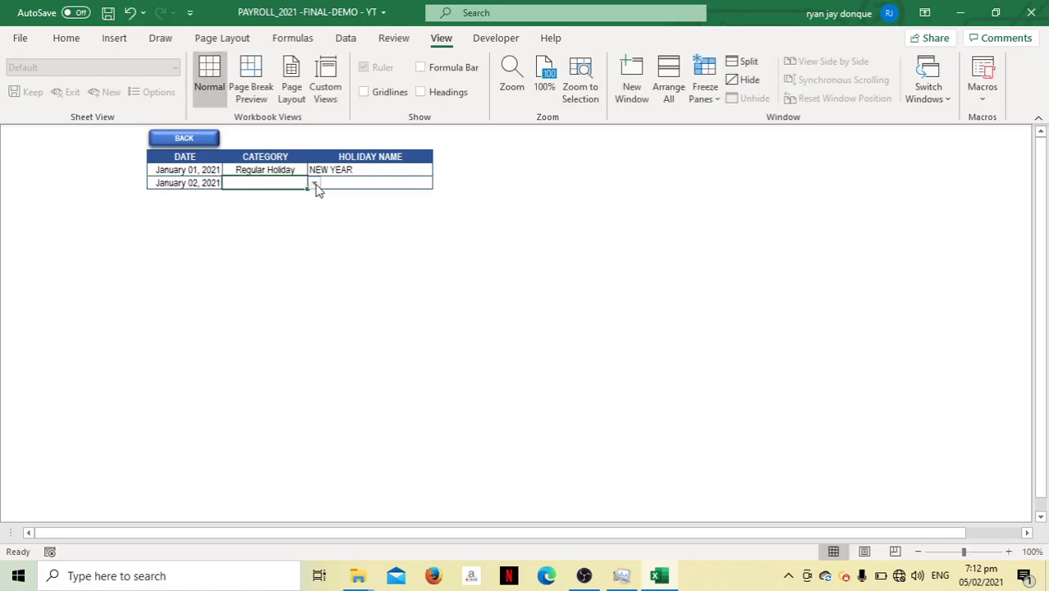
{"action": "left_click", "coordinate": [313, 183]}
{"action": "left_click", "coordinate": [286, 215]}
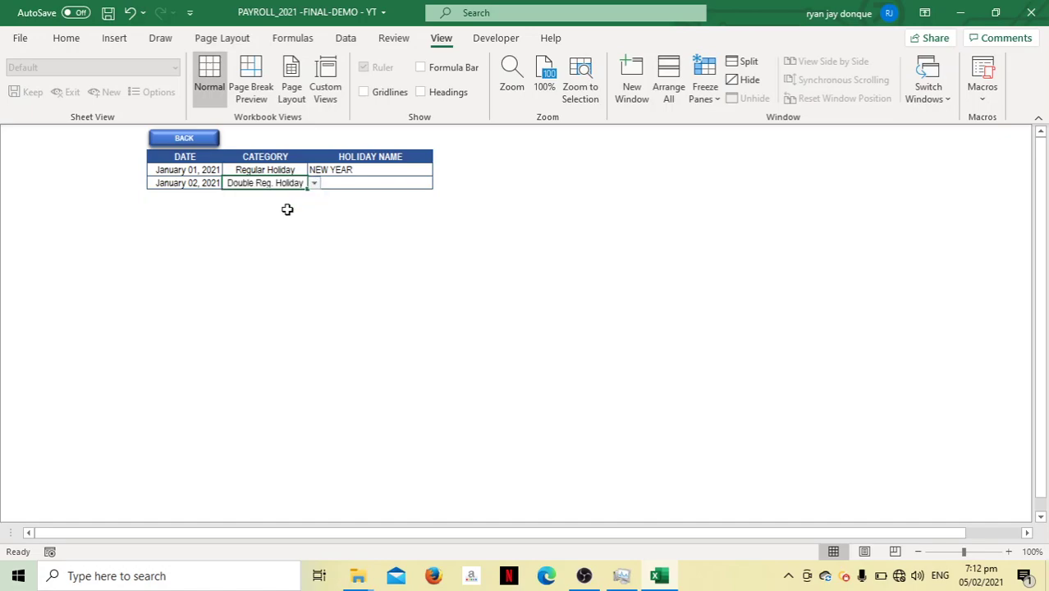
{"action": "left_click", "coordinate": [312, 188]}
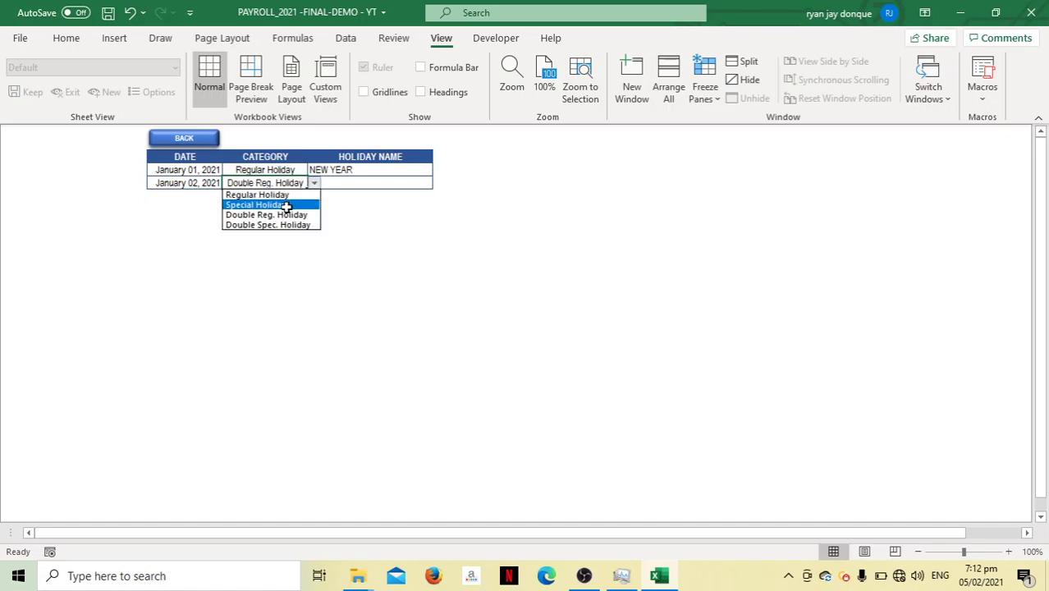
{"action": "left_click", "coordinate": [287, 206]}
{"action": "left_click", "coordinate": [380, 181]}
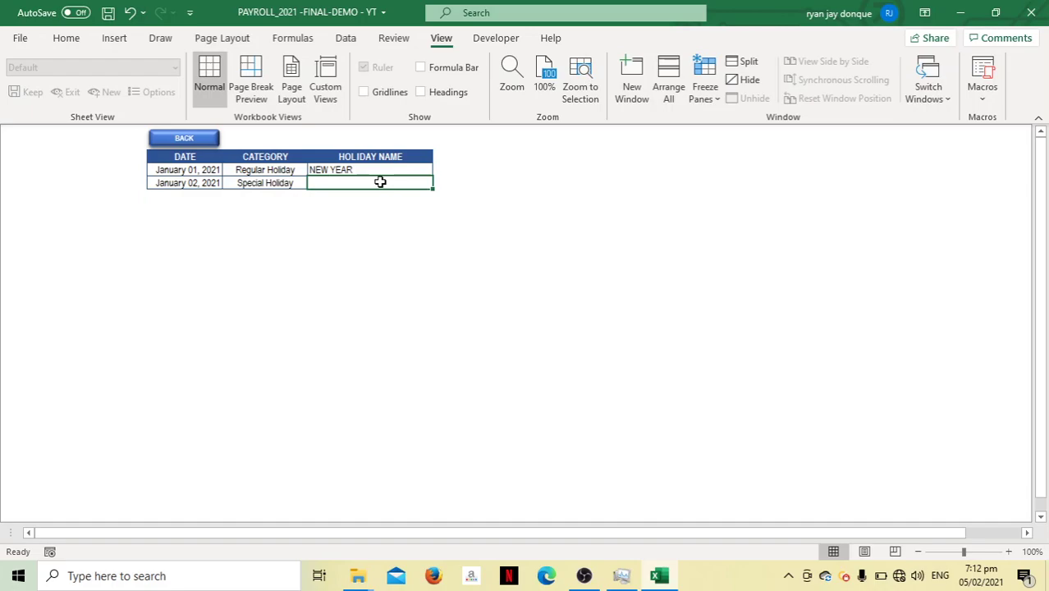
{"action": "type", "text": "HOLI"}
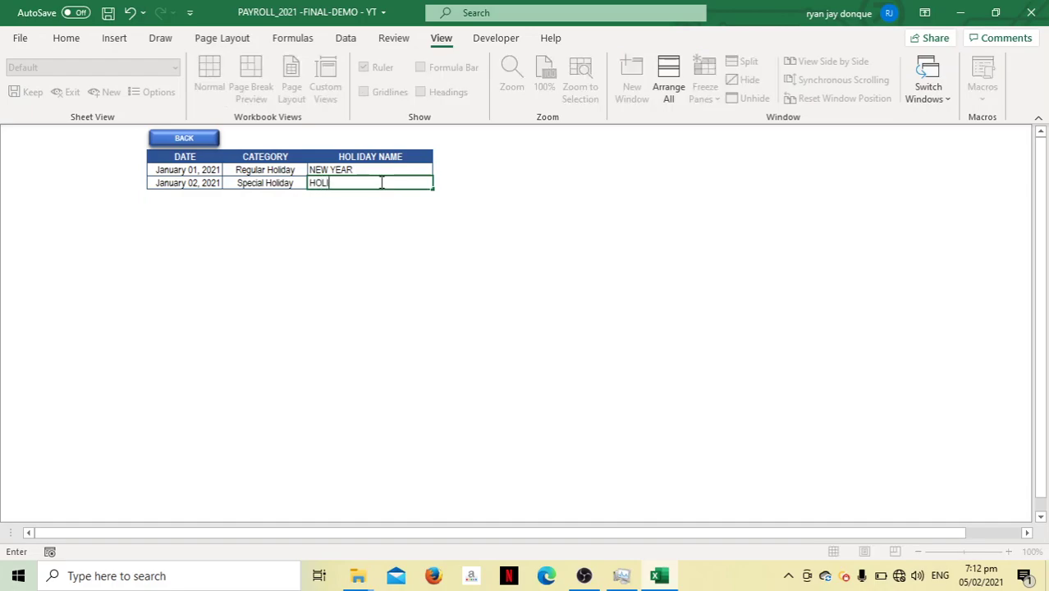
{"action": "type", "text": "DAU"}
{"action": "left_click", "coordinate": [197, 138]}
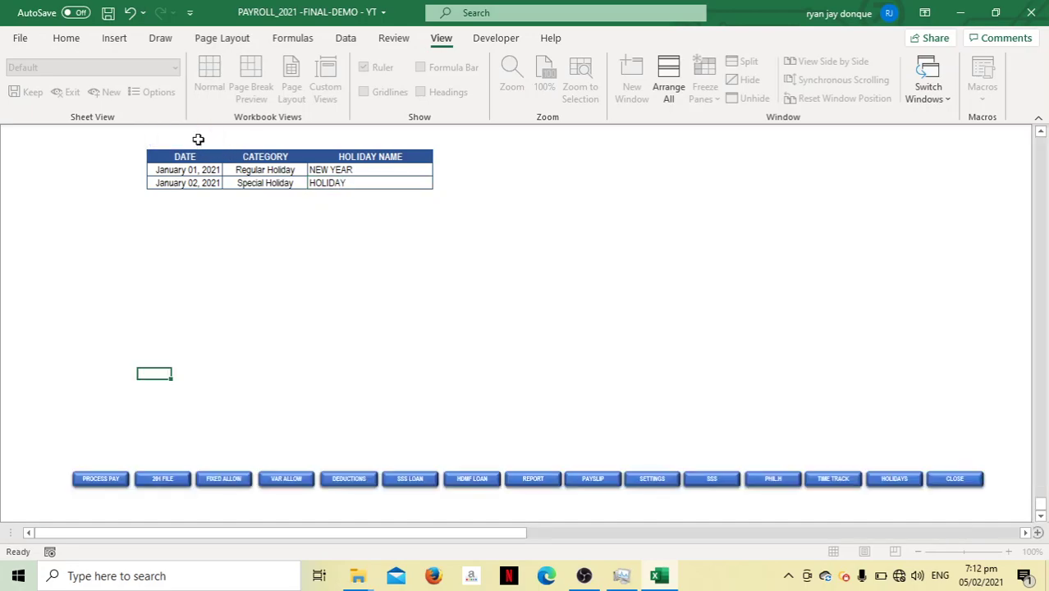
Re-enter the Daily Time Record From date as 1/1 (January 01, 2021)
{"action": "left_click", "coordinate": [832, 478]}
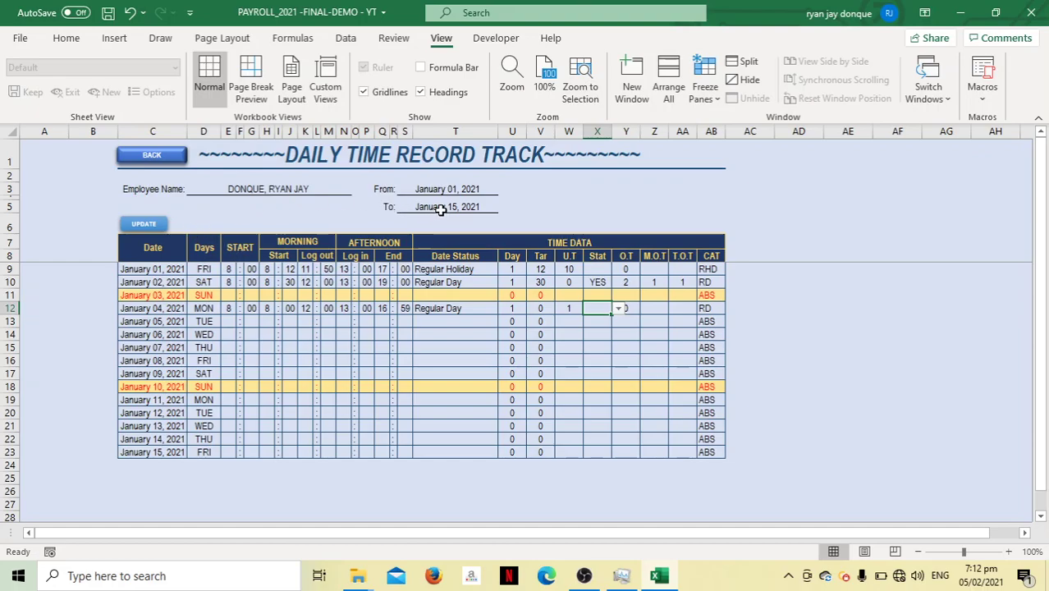
{"action": "left_click", "coordinate": [450, 189]}
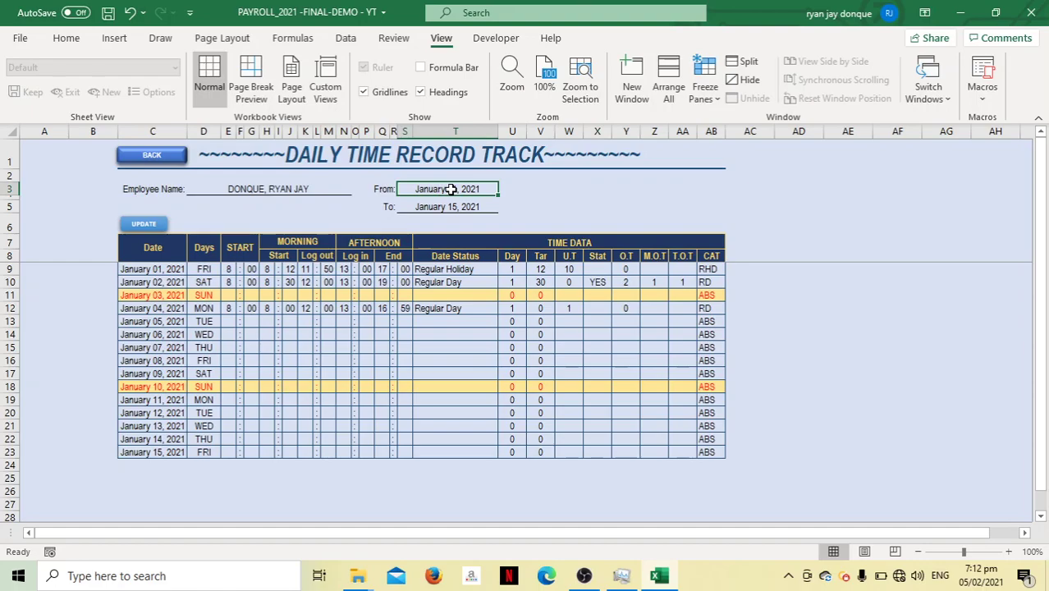
{"action": "type", "text": "1/"}
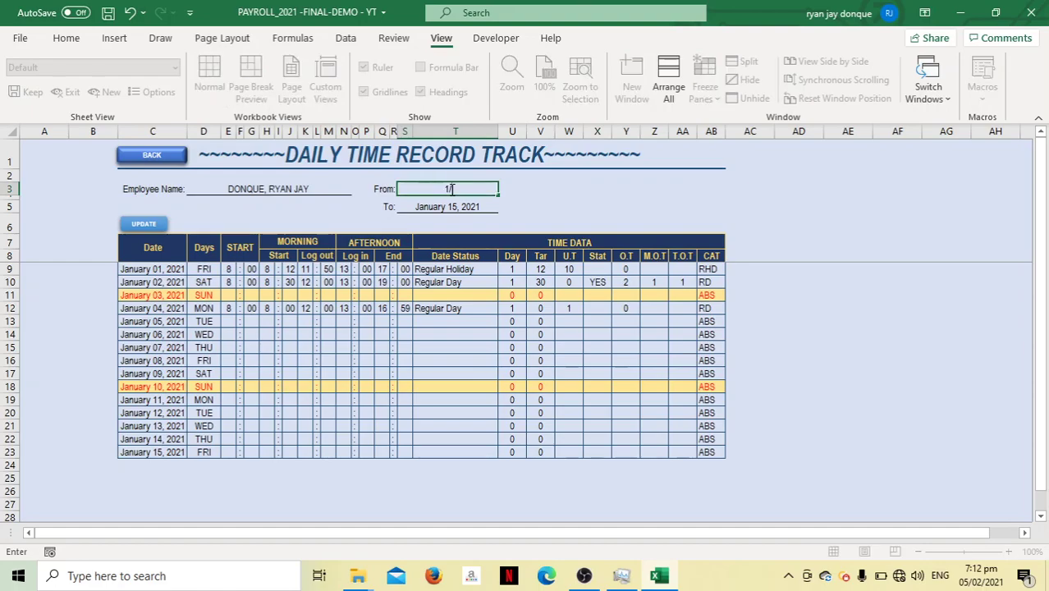
{"action": "type", "text": "1"}
{"action": "key", "text": "Return"}
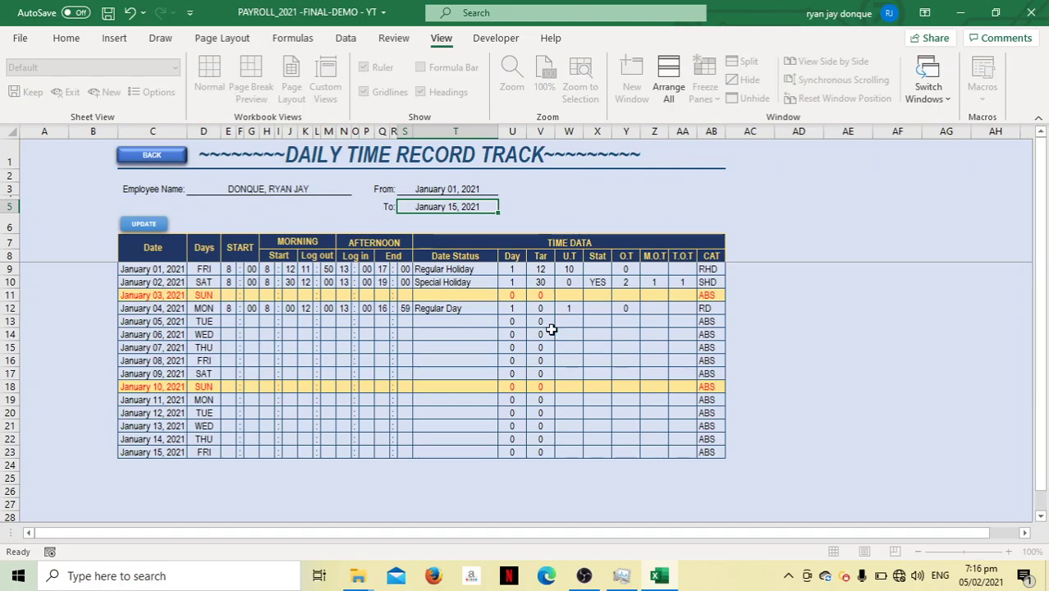
Post the time record changes with UPDATE and dismiss the SUCCESS message
{"action": "left_click", "coordinate": [143, 224]}
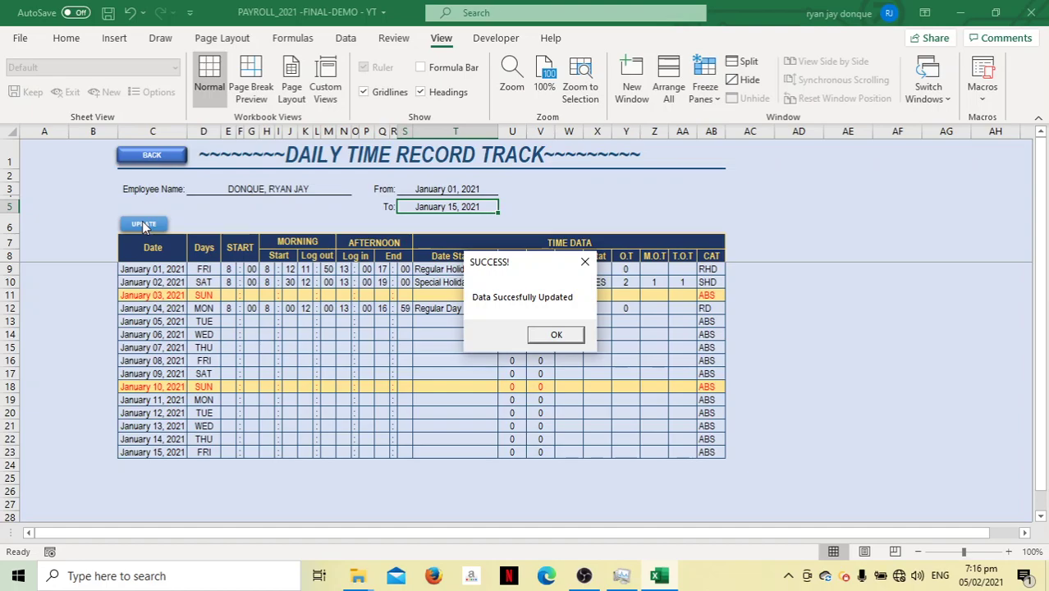
{"action": "left_click", "coordinate": [535, 335]}
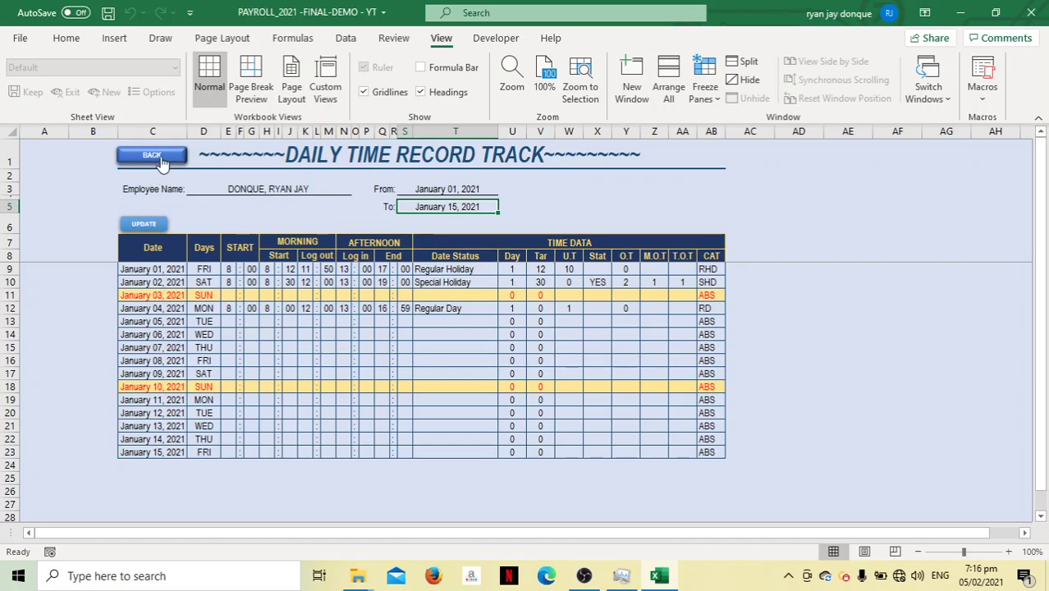
Return to the payroll form, now showing Special Holiday 1,430.00 and net pay 3,971.98
{"action": "left_click", "coordinate": [157, 159]}
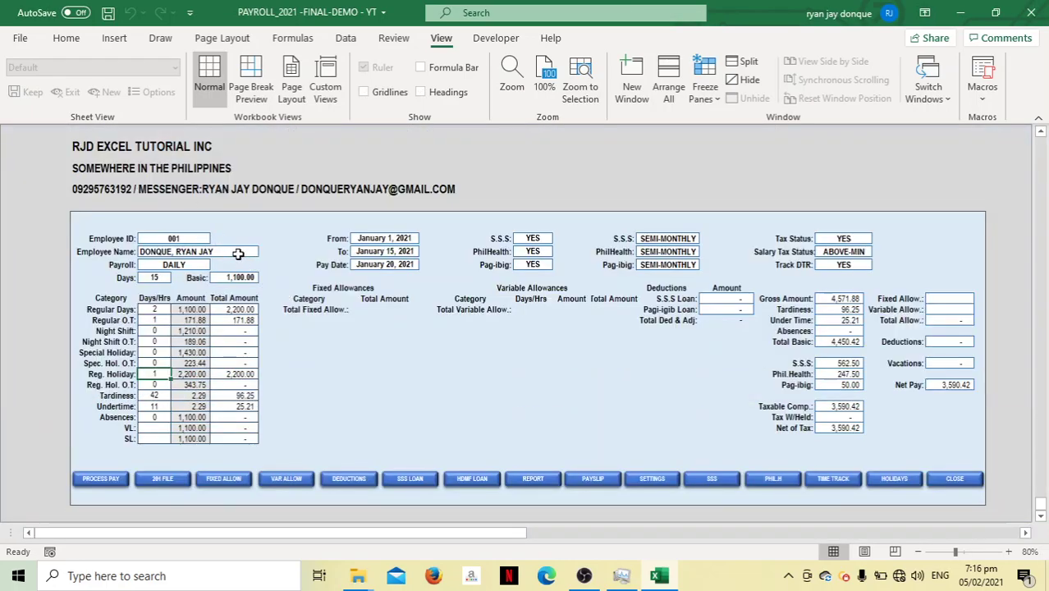
{"action": "left_click", "coordinate": [238, 254]}
{"action": "left_click", "coordinate": [264, 251]}
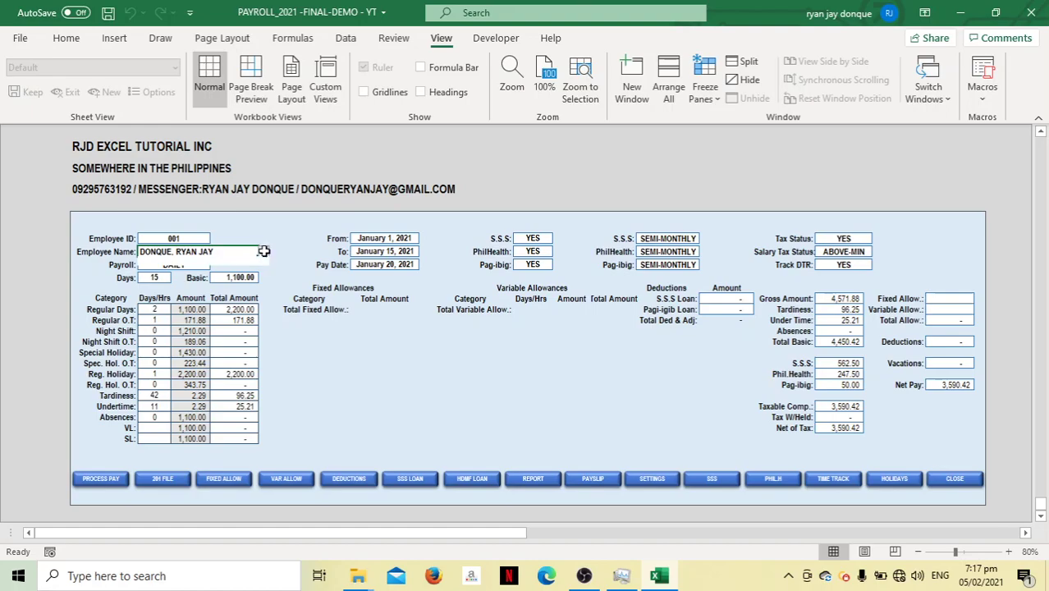
{"action": "left_click", "coordinate": [232, 261]}
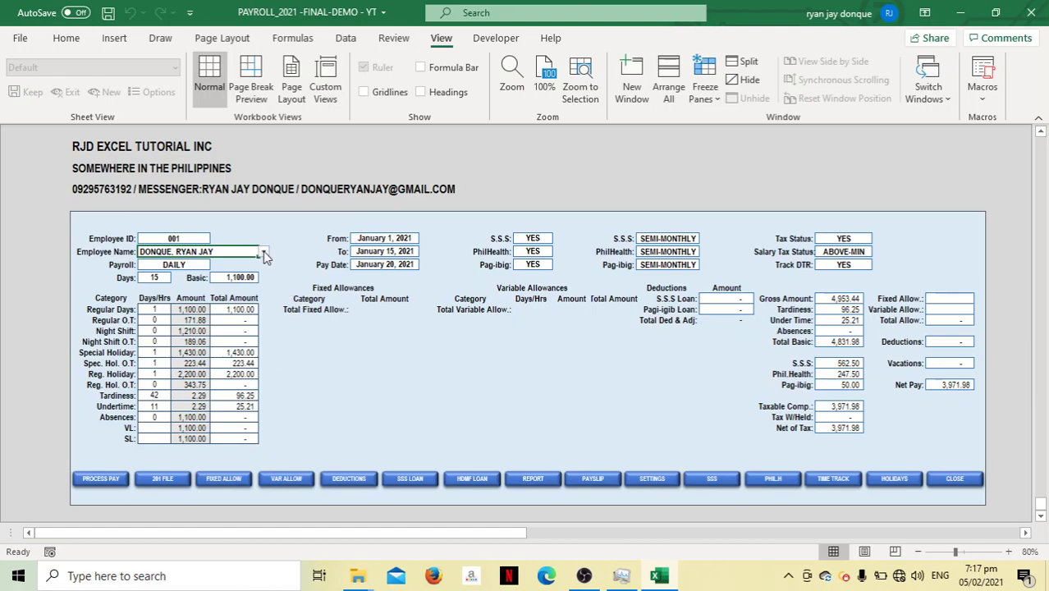
Change the employee's 201 file payroll type to SEMI-MONTHLY
{"action": "left_click", "coordinate": [162, 480]}
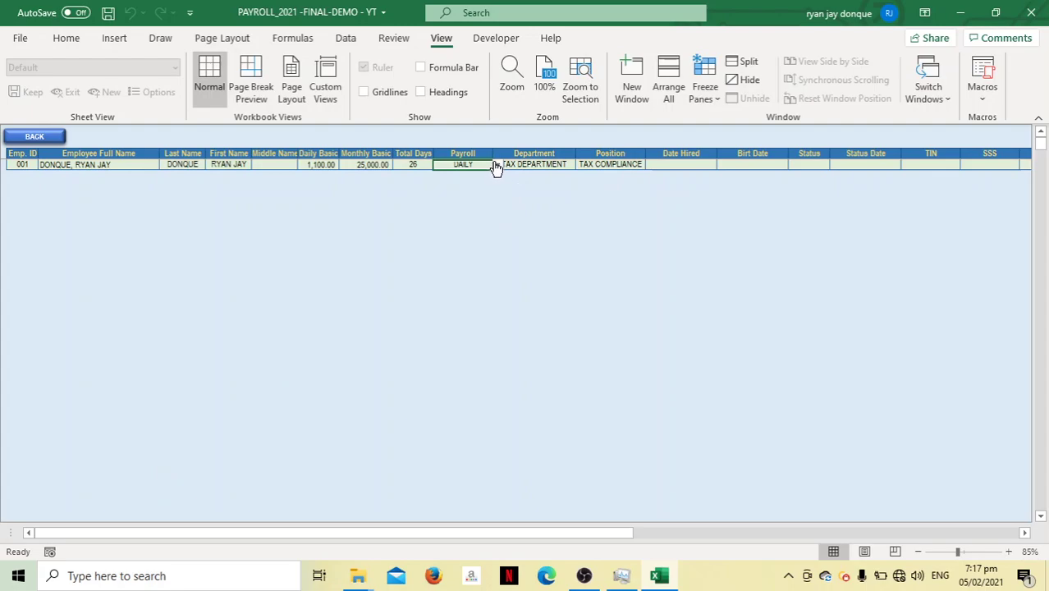
{"action": "left_click", "coordinate": [497, 165]}
{"action": "left_click", "coordinate": [469, 182]}
Return to the payroll form and reselect the employee to refresh it to semi-monthly, net pay 3,229.05
{"action": "left_click", "coordinate": [31, 136]}
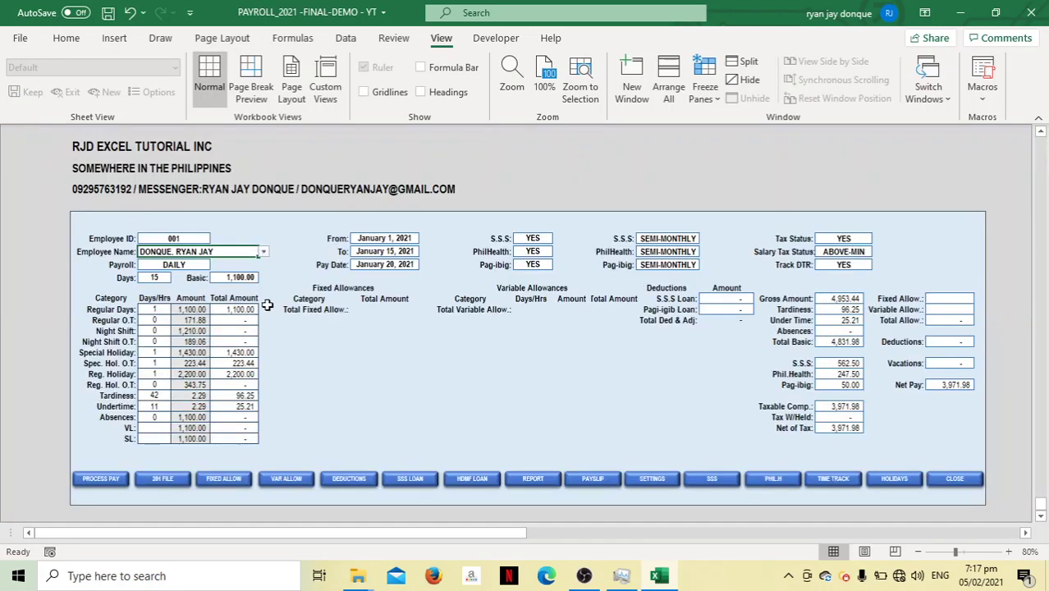
{"action": "left_click", "coordinate": [262, 251]}
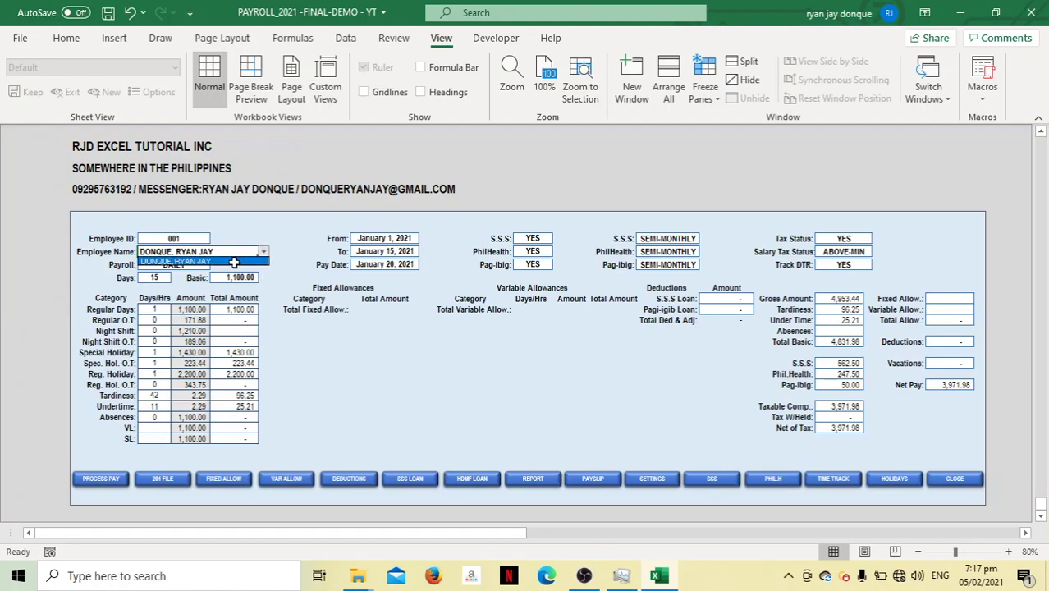
{"action": "left_click", "coordinate": [234, 262]}
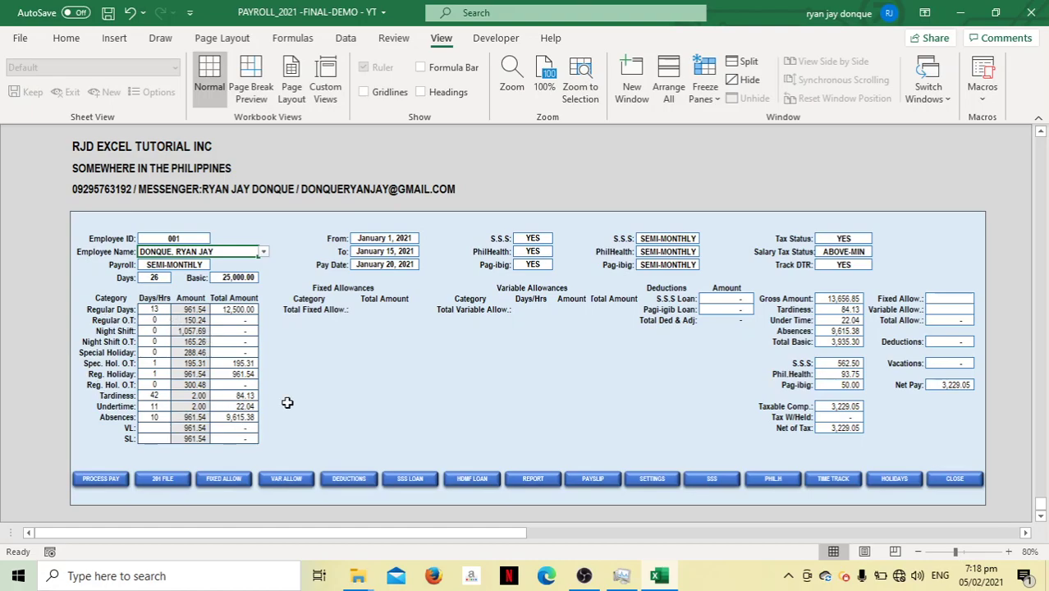
Add a 'Rice Allowance' heading in cell D2 of the Fixed Allowances sheet
{"action": "left_click", "coordinate": [224, 480]}
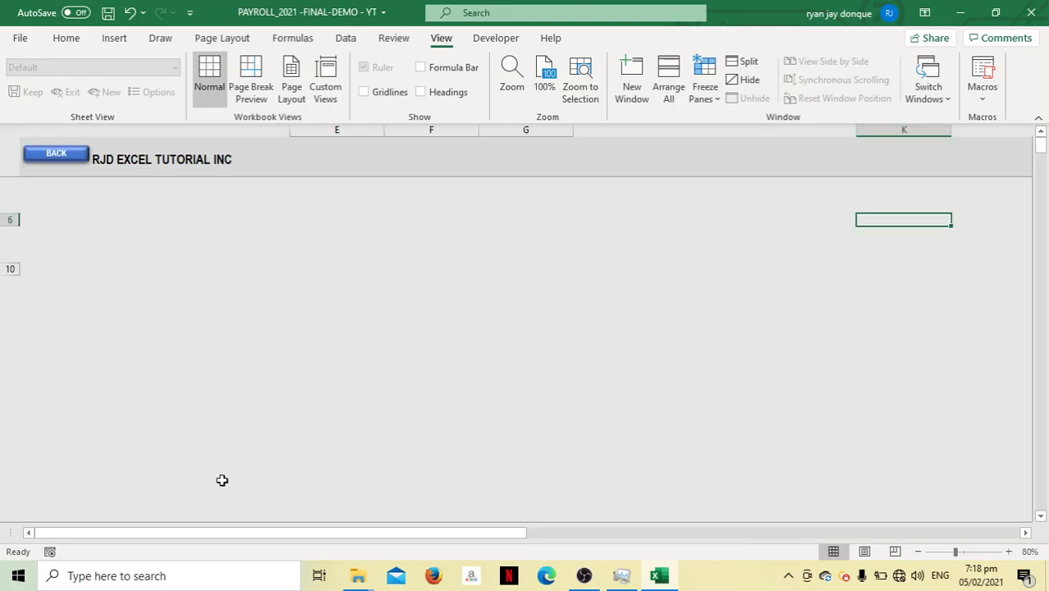
{"action": "left_click", "coordinate": [219, 171]}
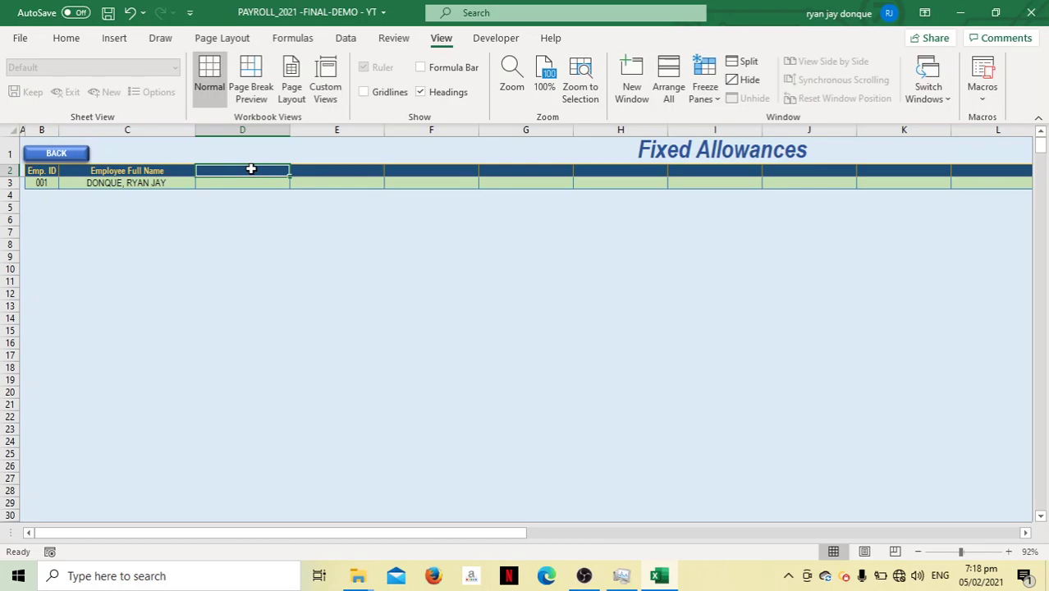
{"action": "type", "text": "RICE"}
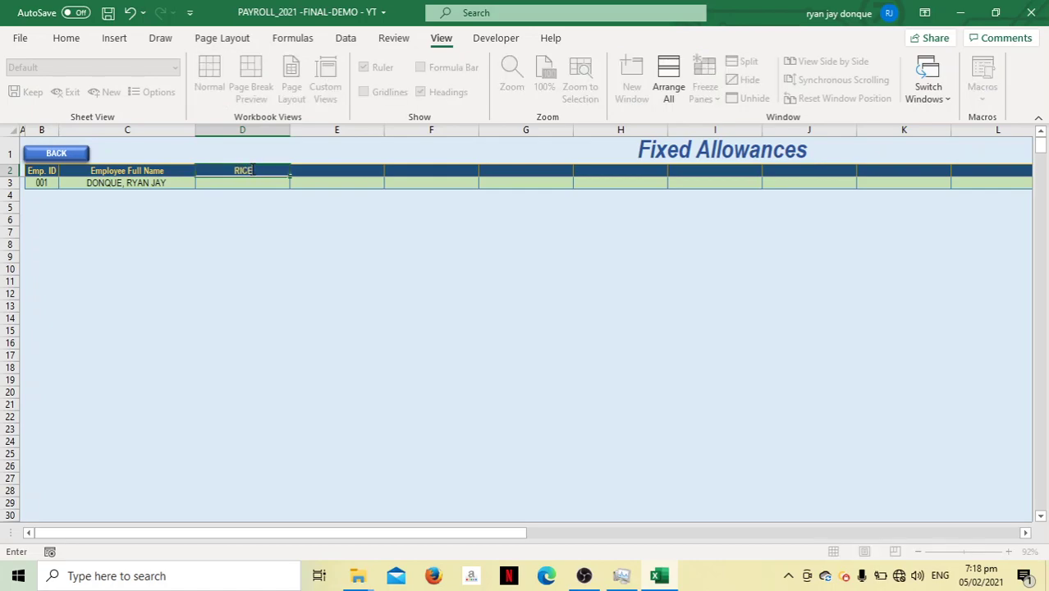
{"action": "key", "text": "BackSpace"}
{"action": "key", "text": "BackSpace"}
{"action": "key", "text": "BackSpace"}
{"action": "type", "text": "ice Allowac"}
{"action": "key", "text": "BackSpace"}
{"action": "type", "text": "nce"}
{"action": "key", "text": "Tab"}
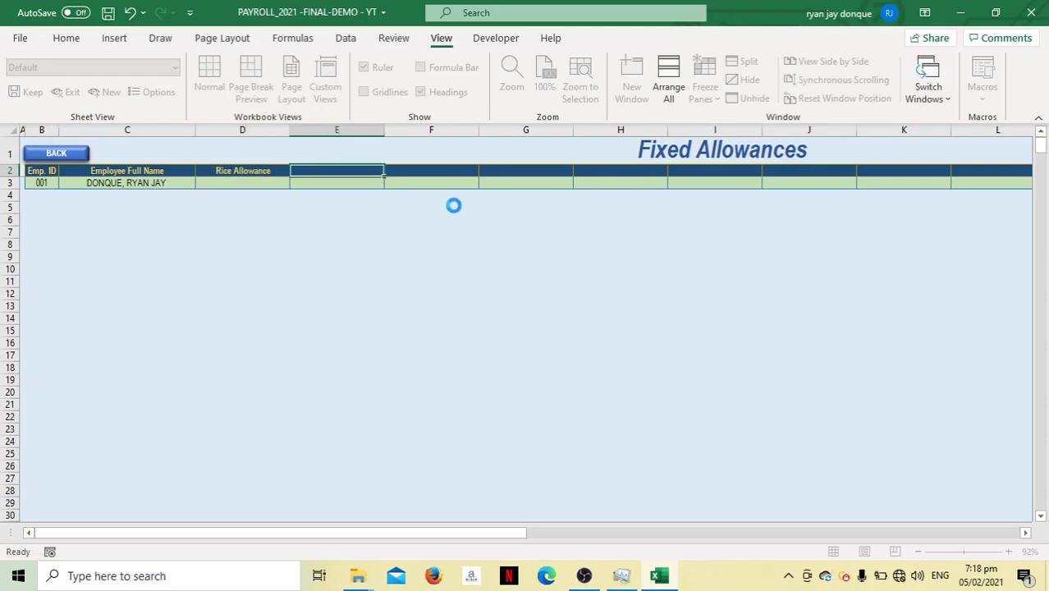
Save the workbook and check the dashboard's Rice Allowance total amount cell
{"action": "key", "text": "ctrl+s"}
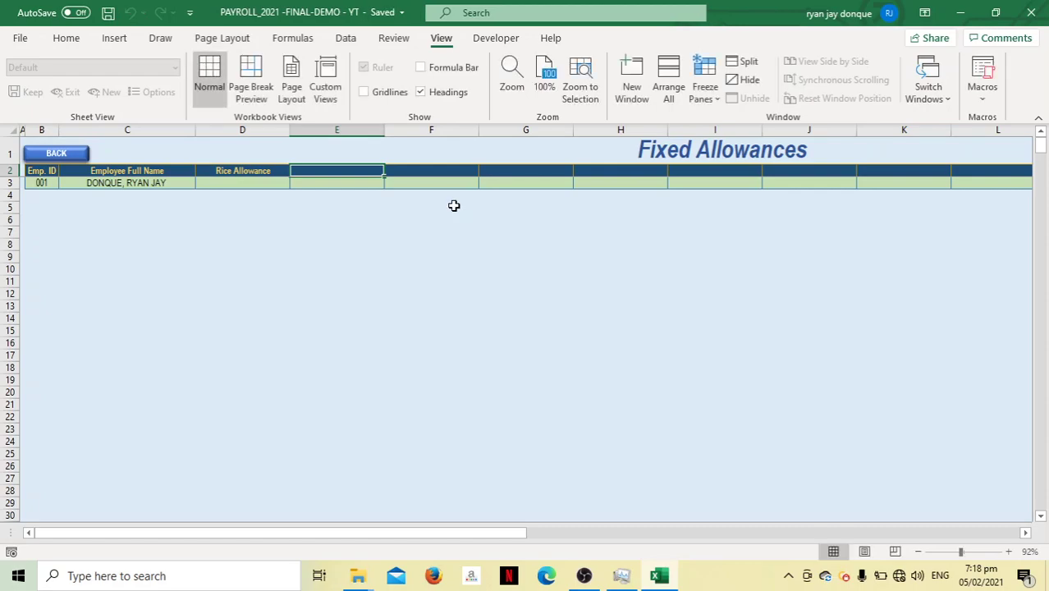
{"action": "left_click", "coordinate": [69, 156]}
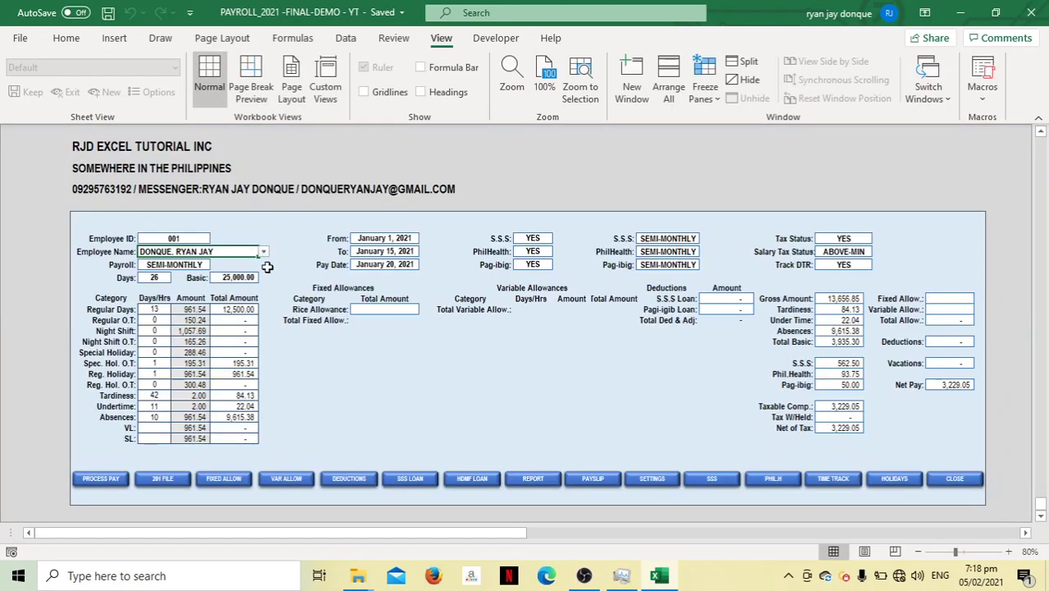
{"action": "left_click", "coordinate": [377, 310]}
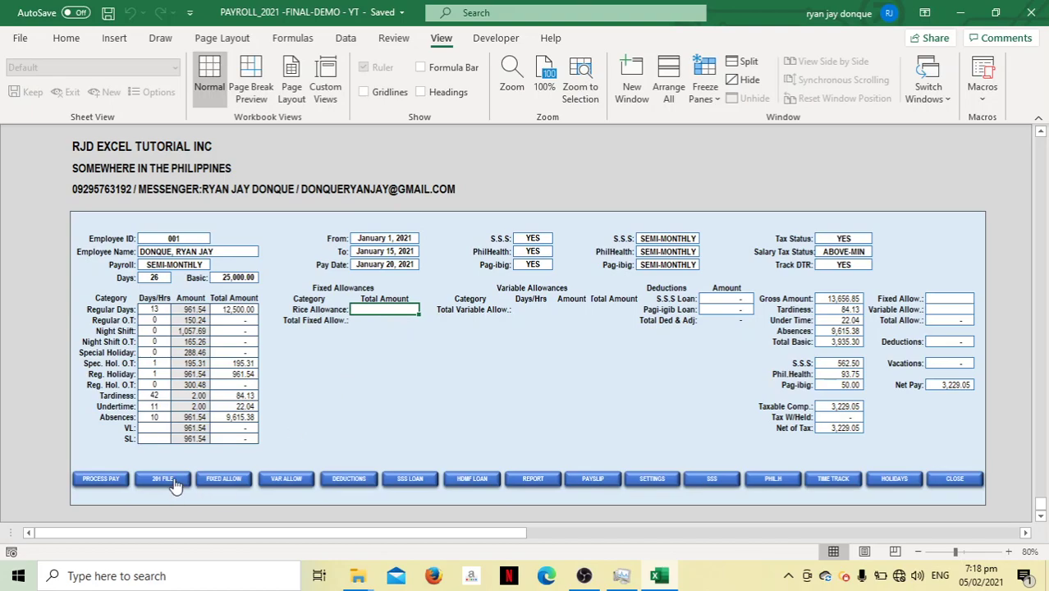
Enter 750 as employee 001's Rice Allowance in cell D3
{"action": "left_click", "coordinate": [213, 481]}
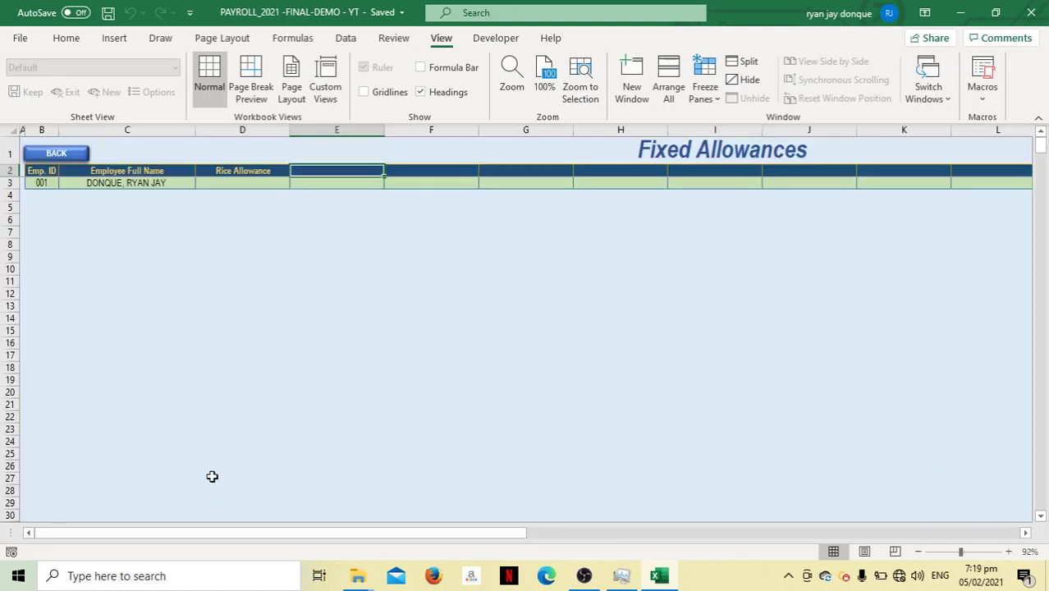
{"action": "left_click", "coordinate": [250, 181]}
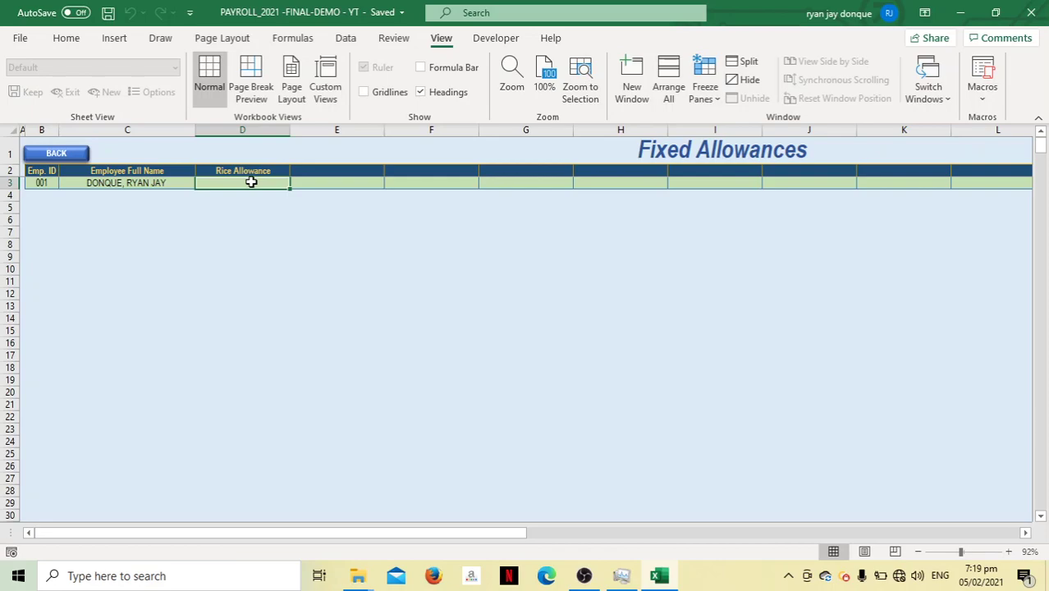
{"action": "type", "text": "75"}
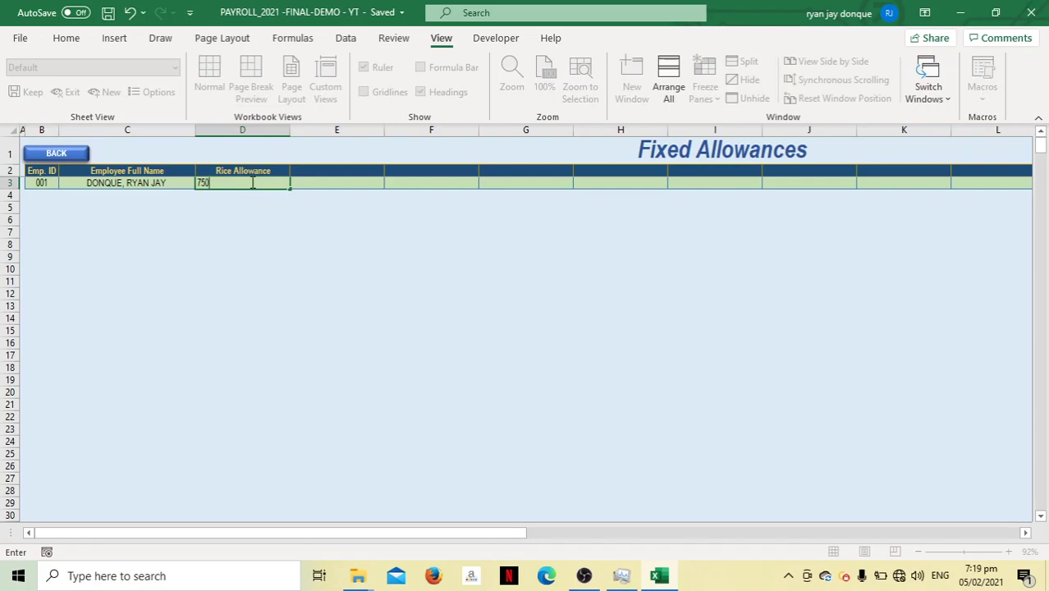
{"action": "type", "text": "0"}
{"action": "key", "text": "Tab"}
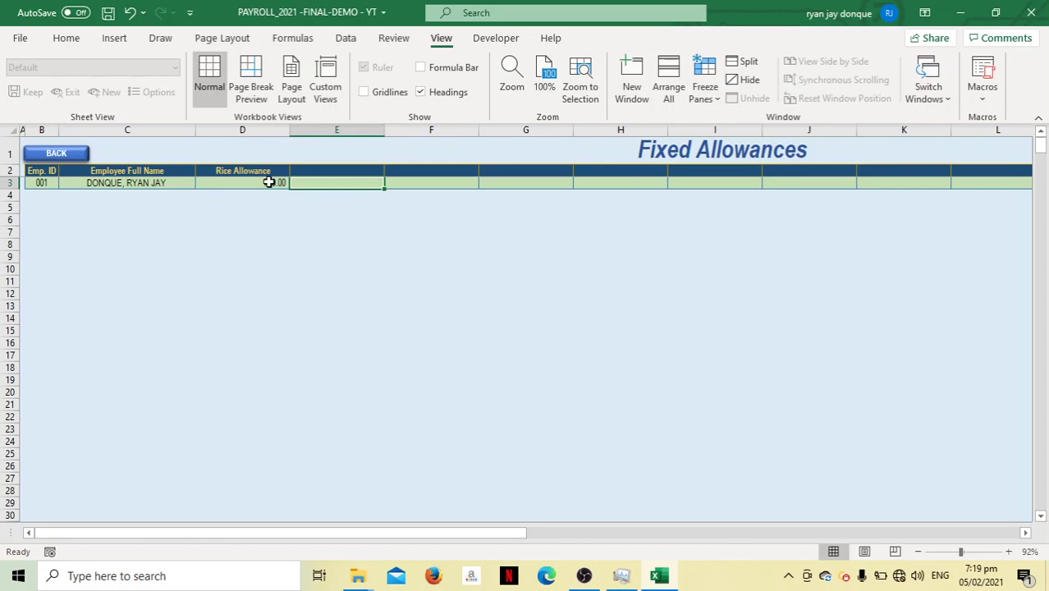
Refresh the payroll dashboard to show 750.00 fixed allowance and 3,879.05 net pay
{"action": "left_click", "coordinate": [59, 155]}
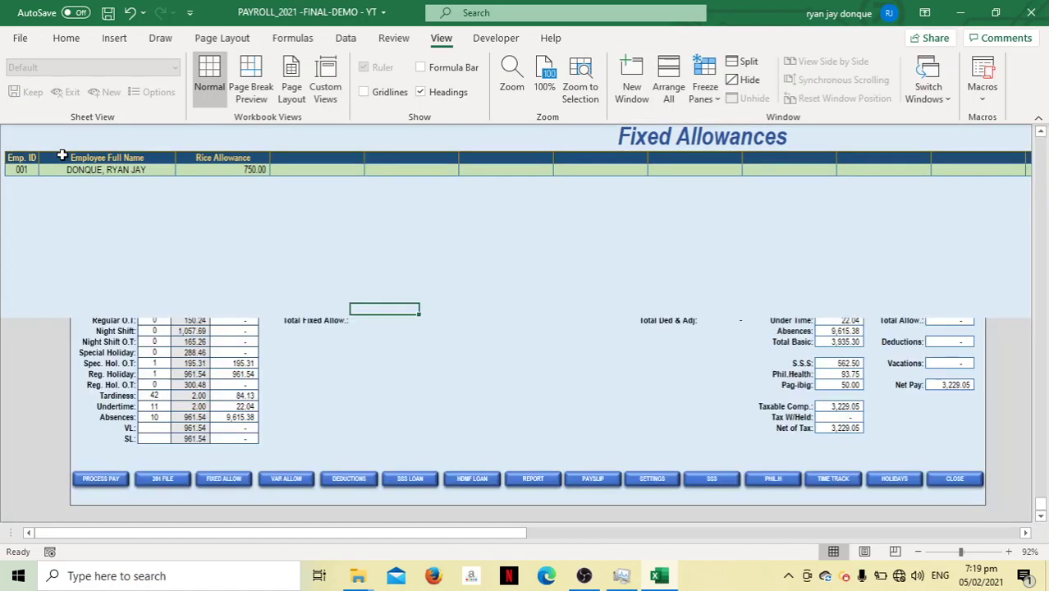
{"action": "left_click", "coordinate": [250, 250]}
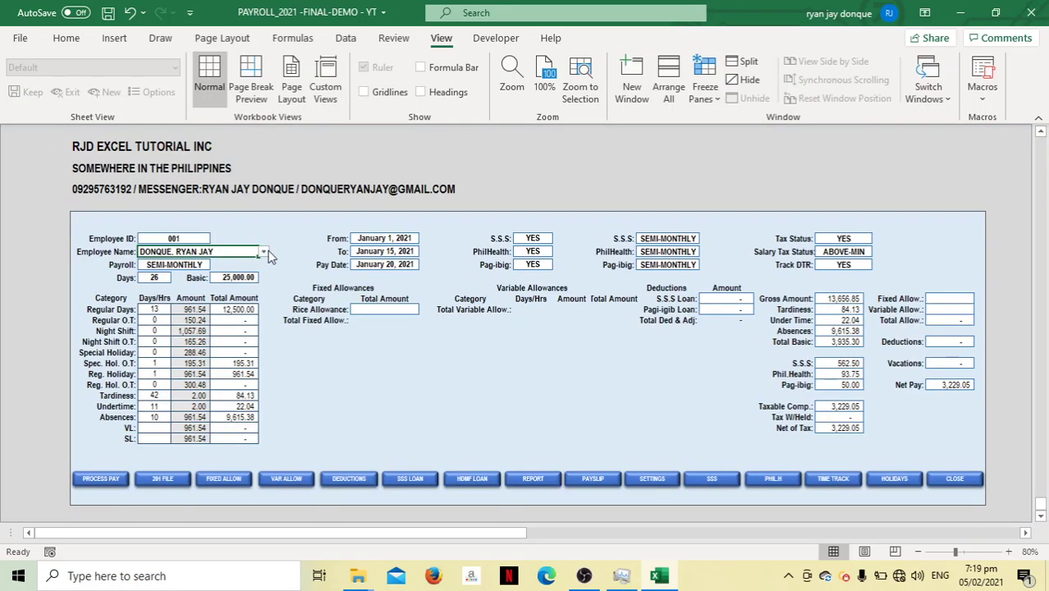
{"action": "left_click", "coordinate": [265, 252]}
{"action": "left_click", "coordinate": [239, 261]}
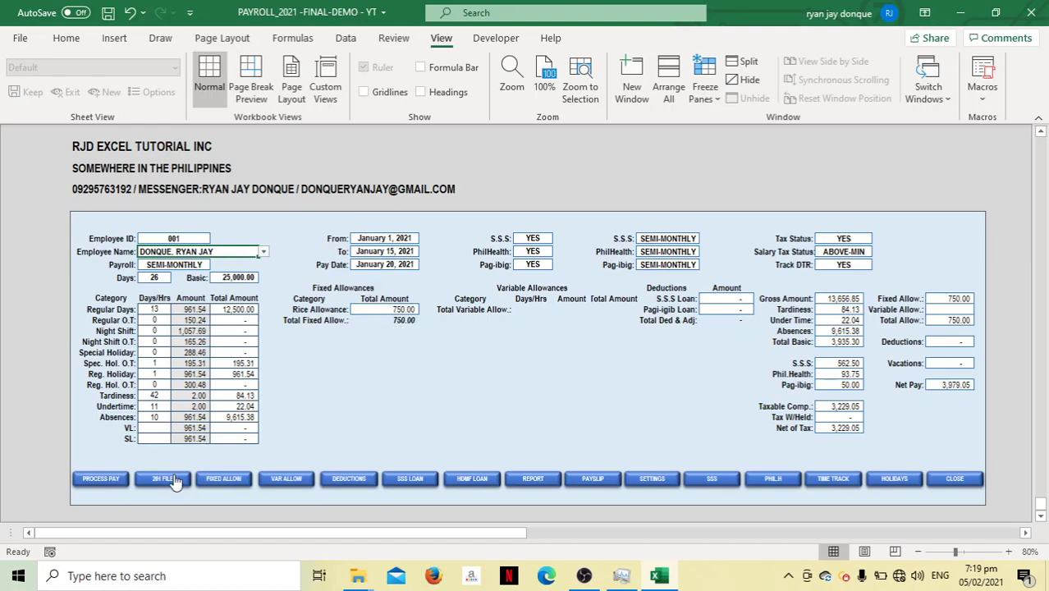
Add a 'Tranportation Allowance' heading in cell E2 and save the workbook
{"action": "left_click", "coordinate": [223, 479]}
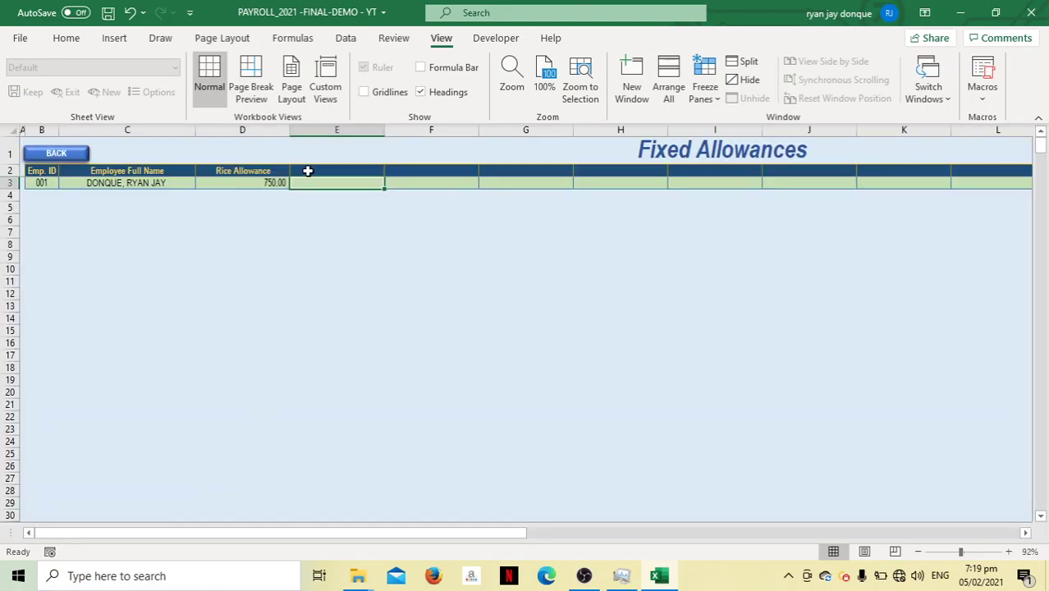
{"action": "left_click", "coordinate": [310, 169]}
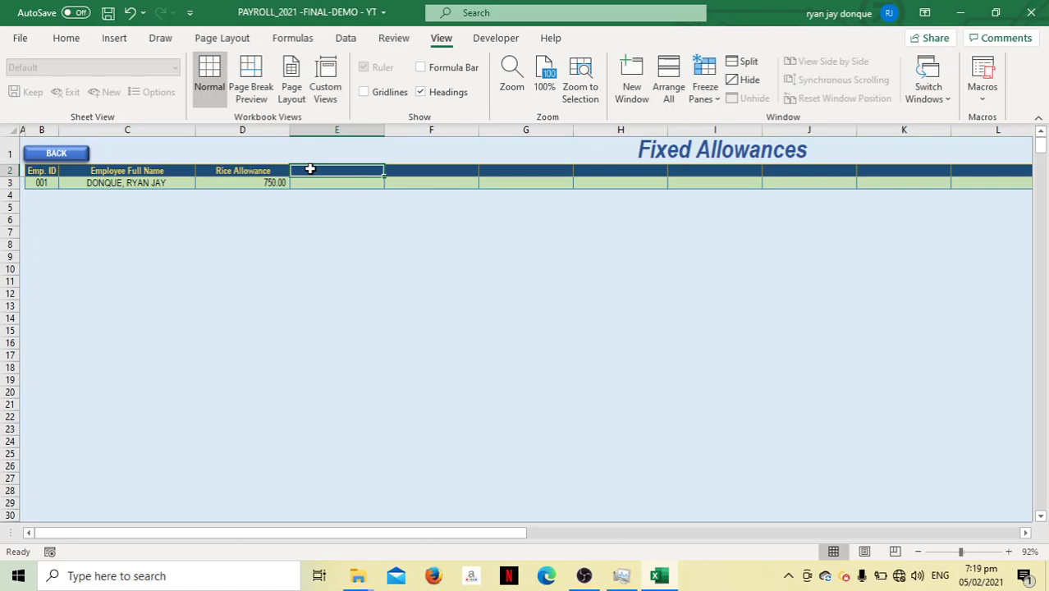
{"action": "type", "text": "tran"}
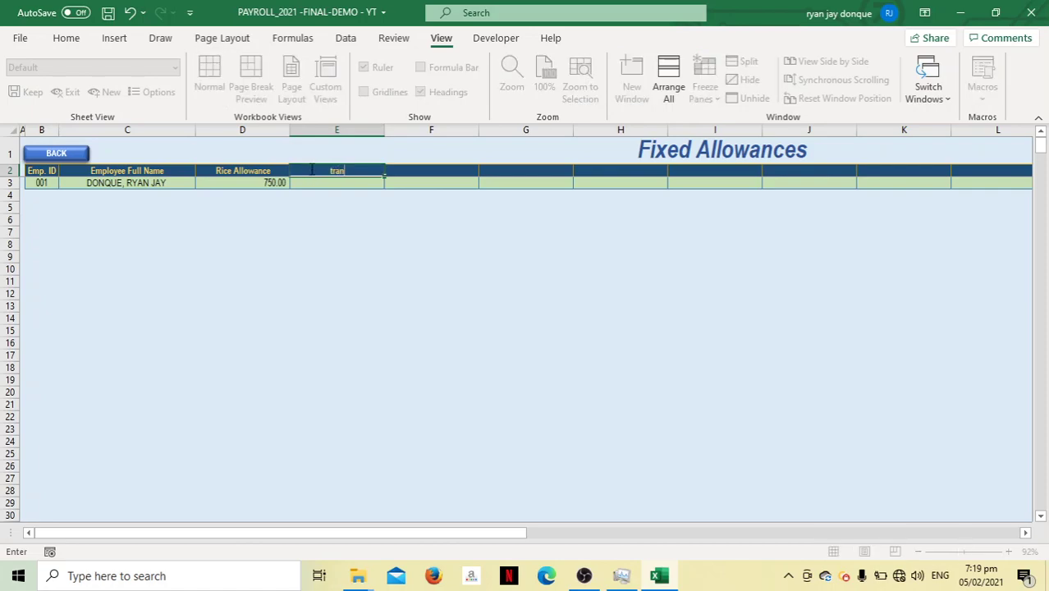
{"action": "key", "text": "BackSpace"}
{"action": "key", "text": "BackSpace"}
{"action": "key", "text": "BackSpace"}
{"action": "key", "text": "BackSpace"}
{"action": "type", "text": "Tras"}
{"action": "key", "text": "BackSpace"}
{"action": "type", "text": "n"}
{"action": "type", "text": "portation al"}
{"action": "key", "text": "BackSpace"}
{"action": "key", "text": "BackSpace"}
{"action": "type", "text": "Allowance"}
{"action": "key", "text": "Tab"}
{"action": "key", "text": "ctrl+s"}
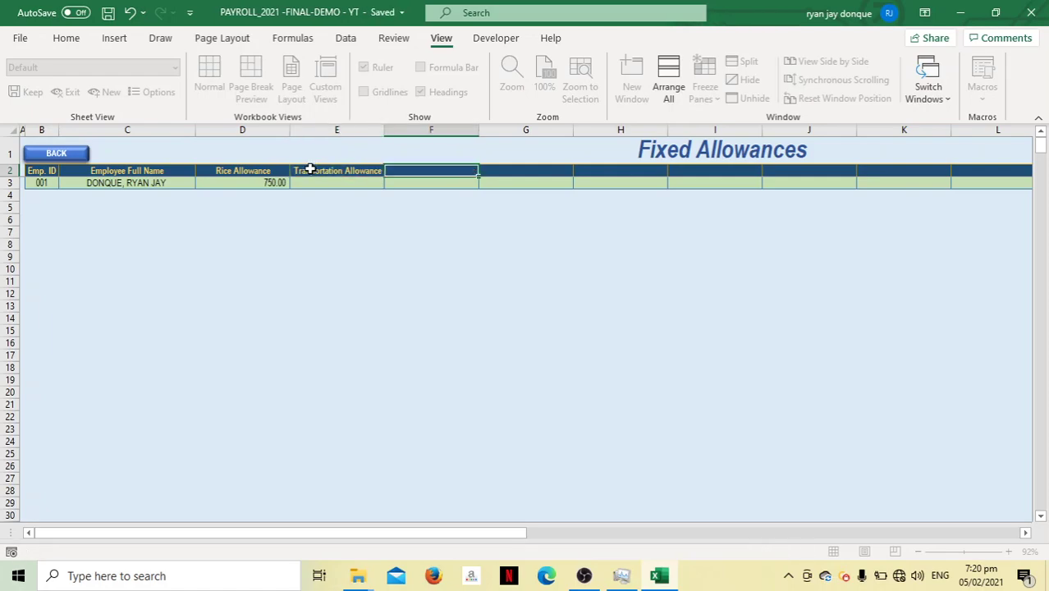
Enter 1000 in E3 and refresh the dashboard to show 1,750.00 fixed allowances
{"action": "left_click", "coordinate": [318, 182]}
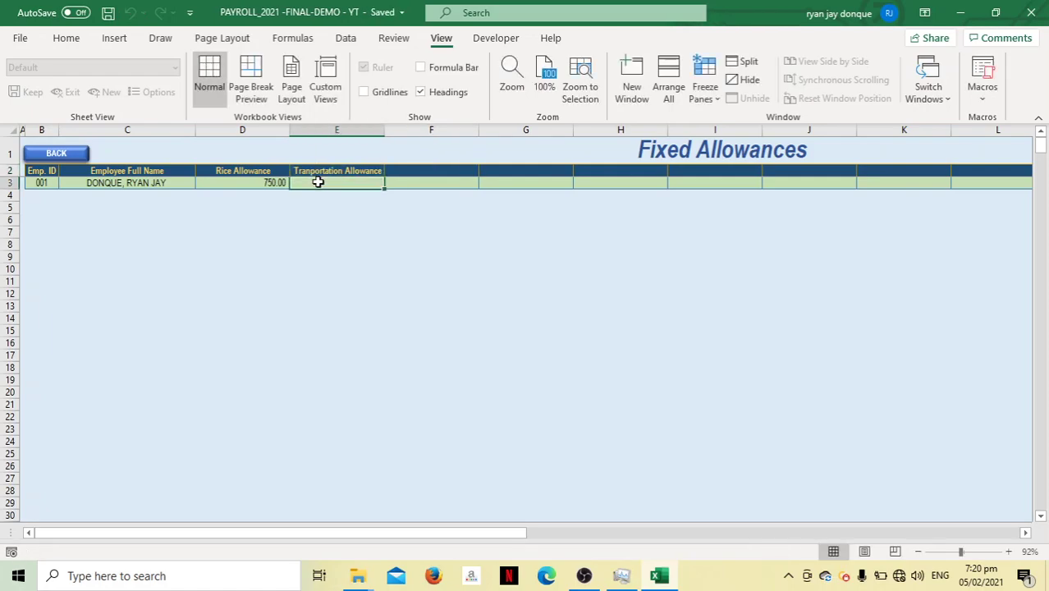
{"action": "type", "text": "1000"}
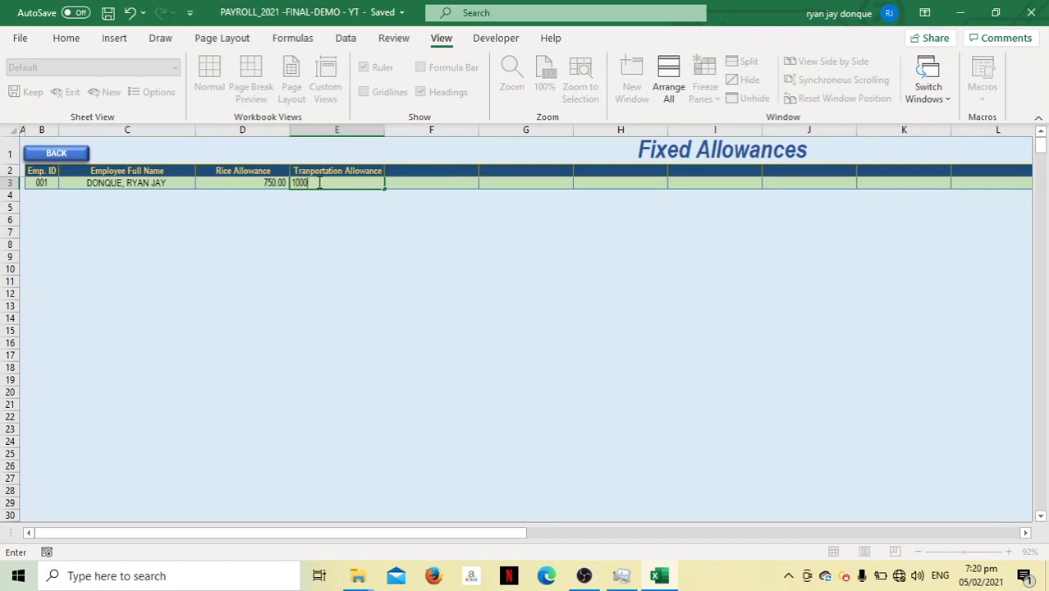
{"action": "key", "text": "Tab"}
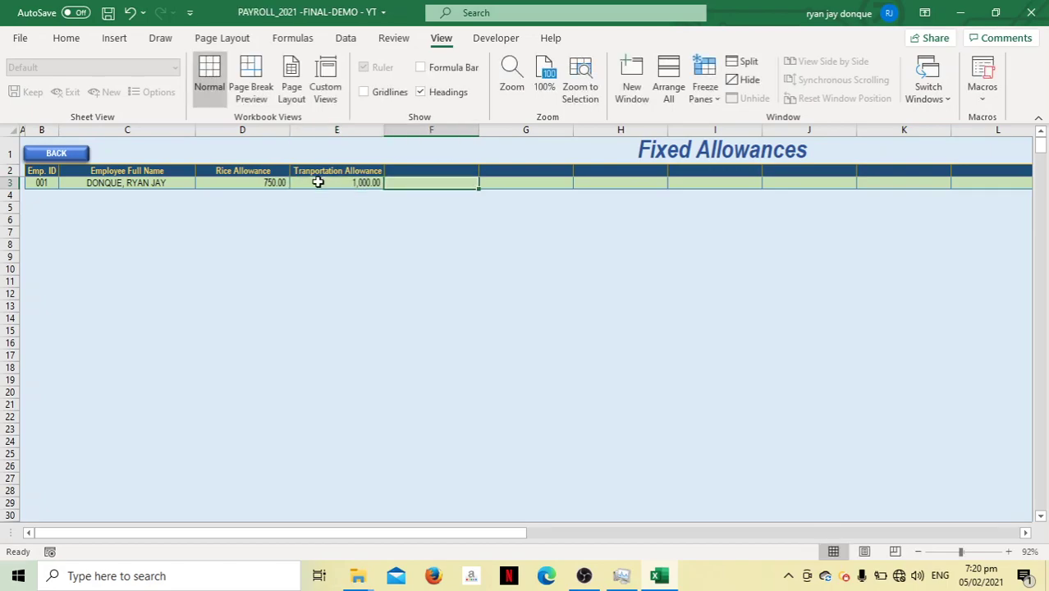
{"action": "left_click", "coordinate": [55, 153]}
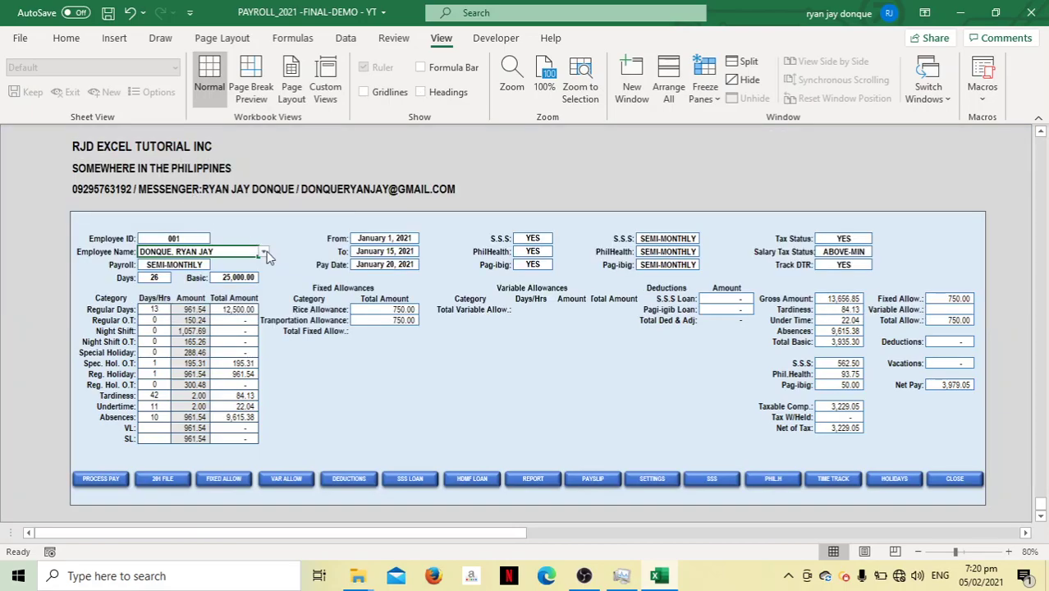
{"action": "left_click", "coordinate": [263, 252]}
{"action": "left_click", "coordinate": [238, 261]}
Add a 'Uniform Allowance' heading in cell F2 and save the workbook
{"action": "left_click", "coordinate": [234, 484]}
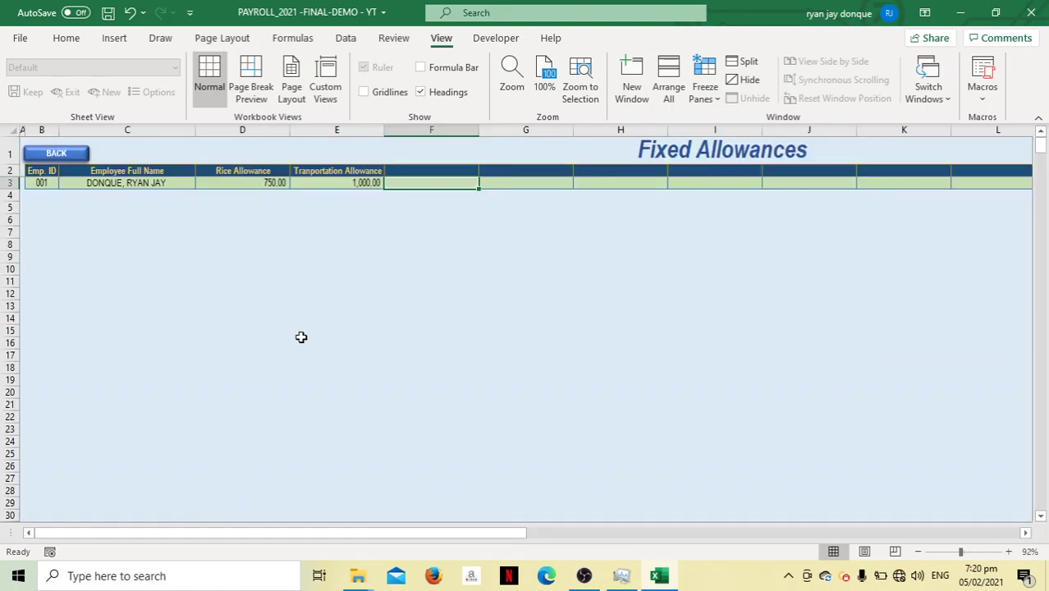
{"action": "left_click", "coordinate": [424, 169]}
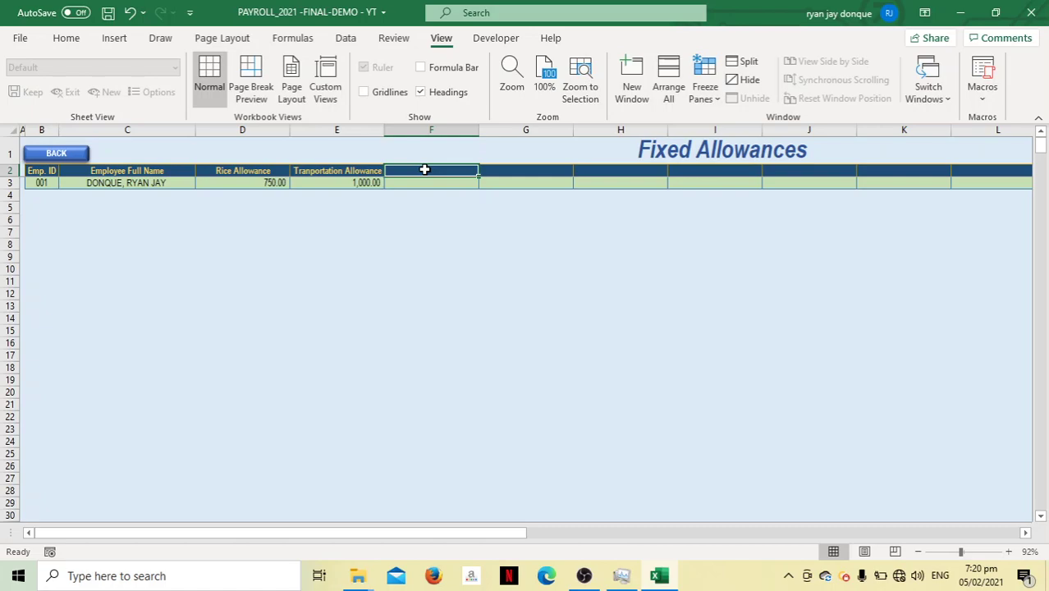
{"action": "type", "text": "U"}
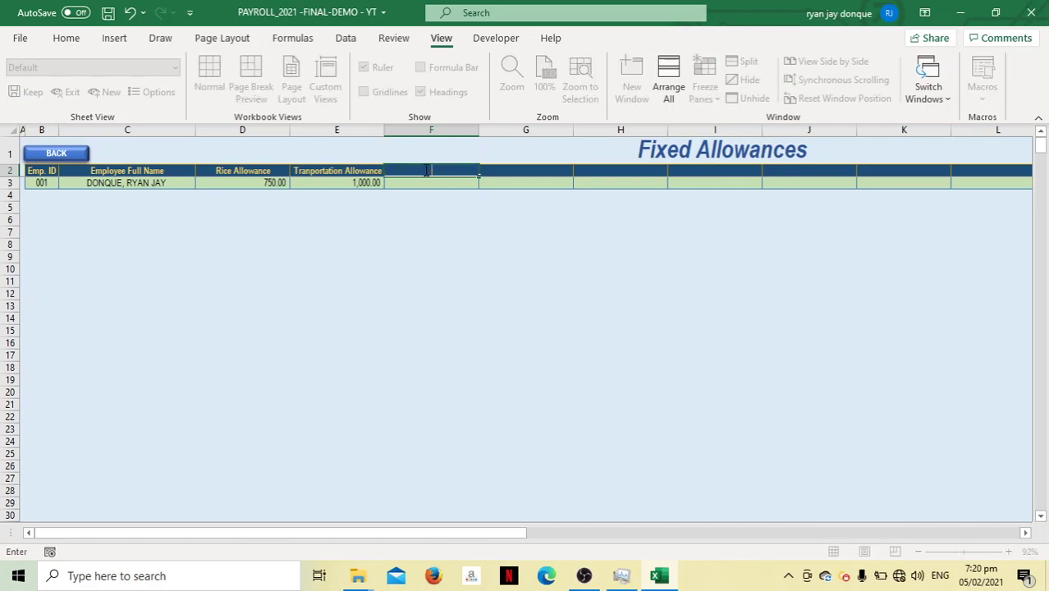
{"action": "type", "text": "niform Allowance"}
{"action": "key", "text": "Tab"}
{"action": "key", "text": "ctrl+s"}
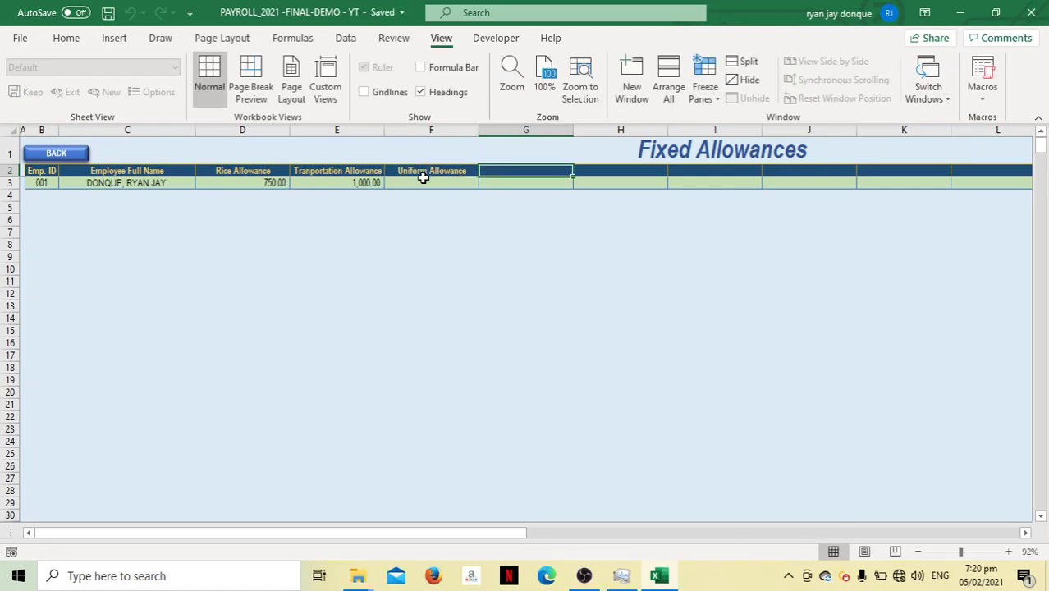
Enter 550 as the uniform allowance in cell F3
{"action": "left_click", "coordinate": [422, 182]}
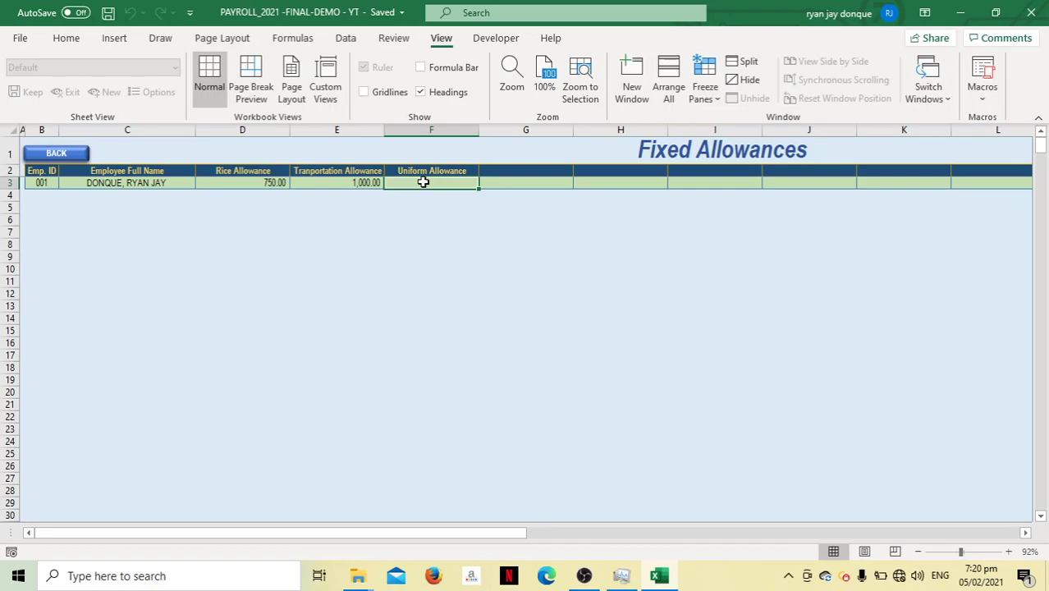
{"action": "type", "text": "55"}
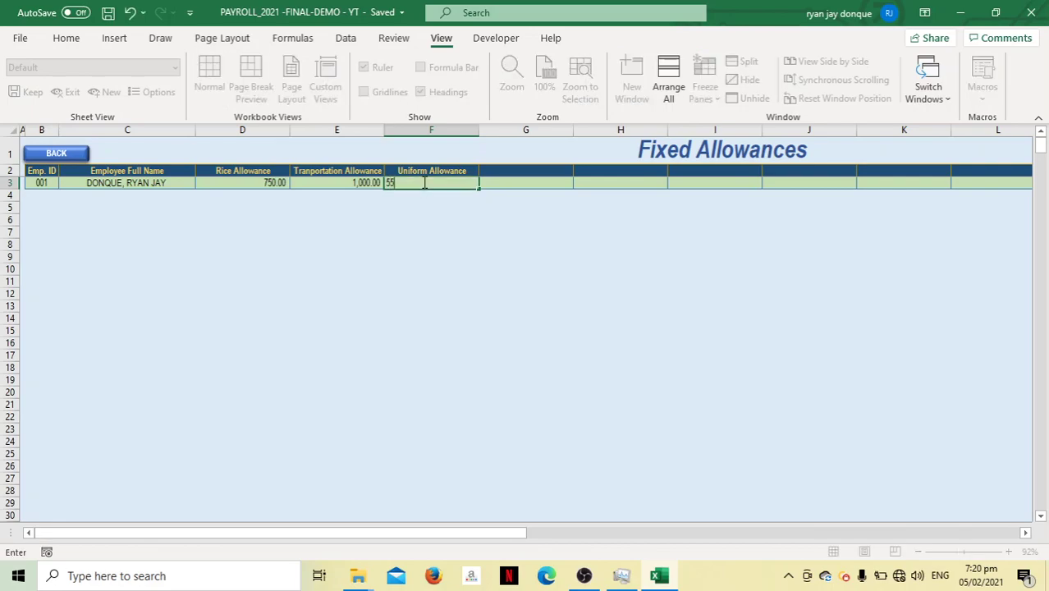
{"action": "type", "text": "0"}
{"action": "key", "text": "Tab"}
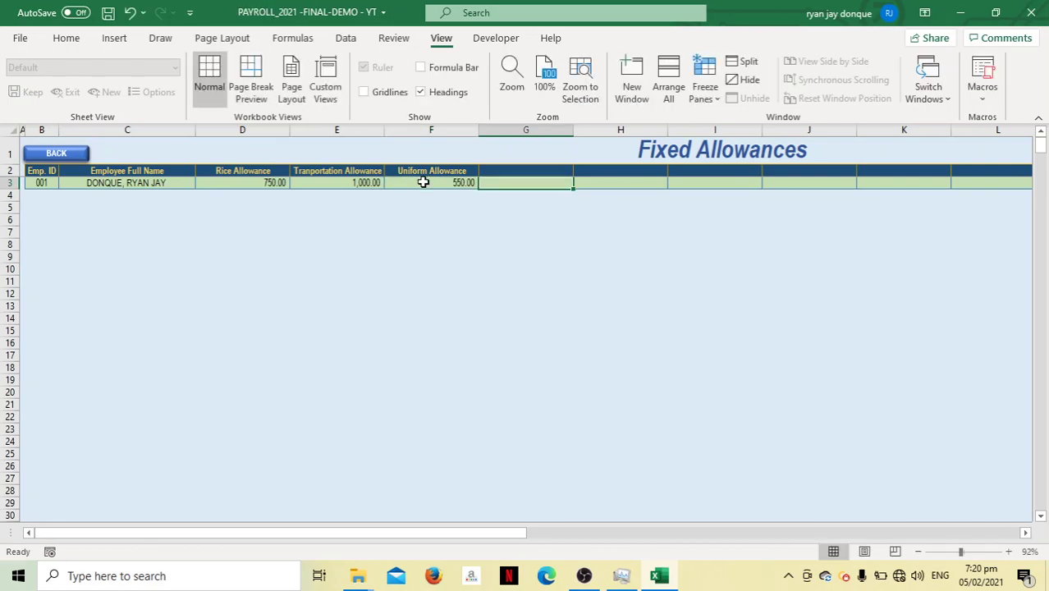
{"action": "left_click", "coordinate": [532, 167]}
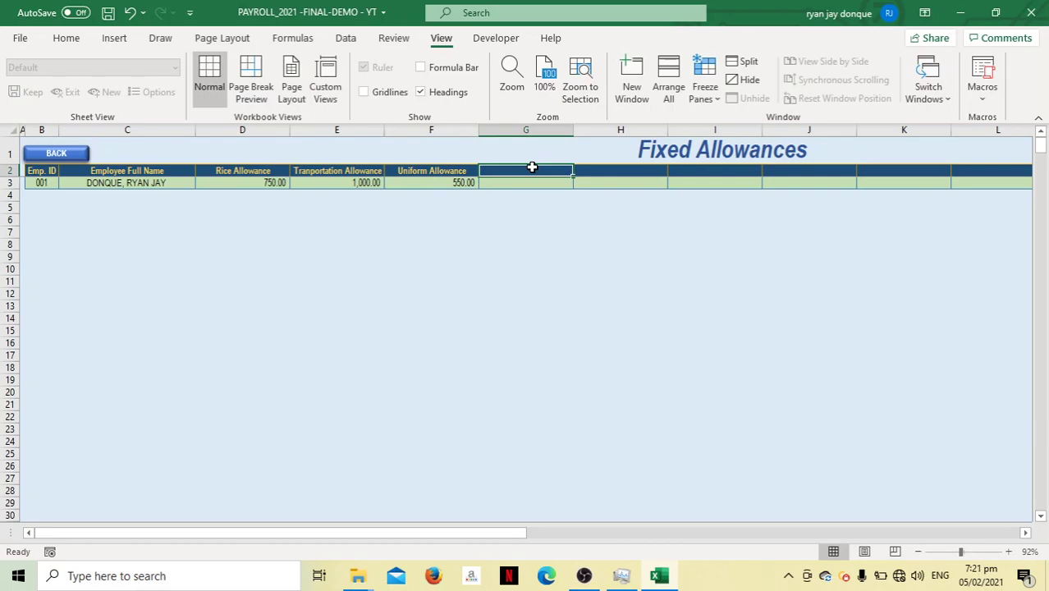
Add a 'Medical Allowance' column in G2 with 250 in G3
{"action": "type", "text": "Medic"}
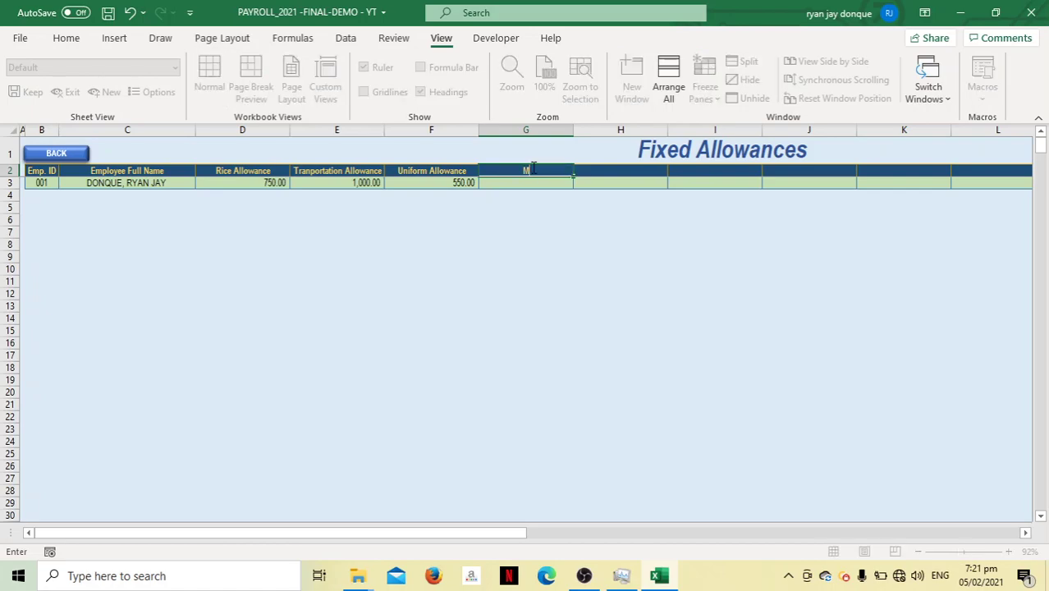
{"action": "key", "text": "BackSpace"}
{"action": "key", "text": "BackSpace"}
{"action": "type", "text": "ical Allowance"}
{"action": "key", "text": "Tab"}
{"action": "key", "text": "ctrl+s"}
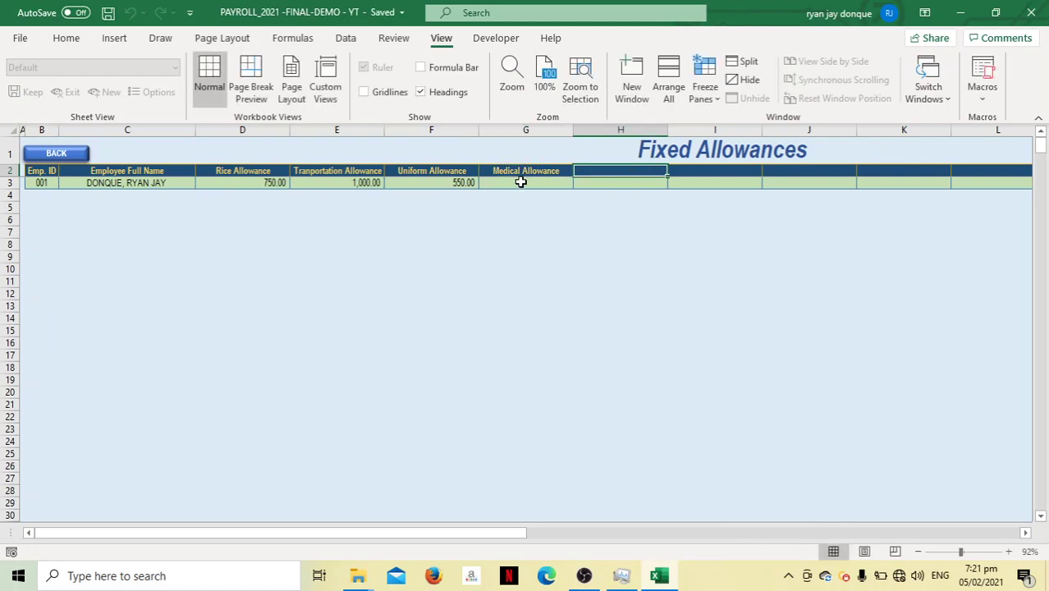
{"action": "left_click", "coordinate": [521, 182]}
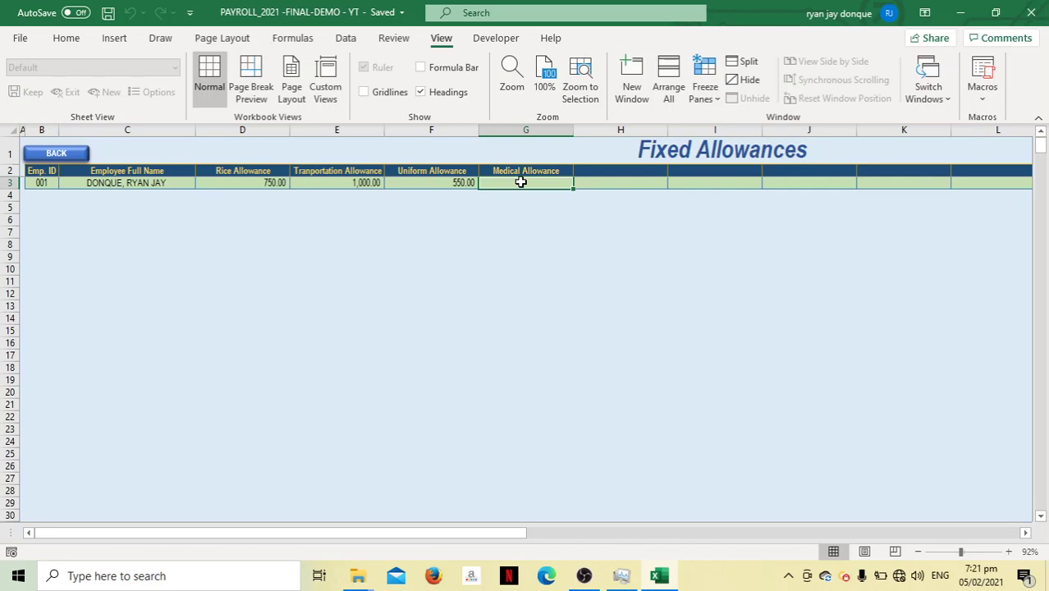
{"action": "type", "text": "250"}
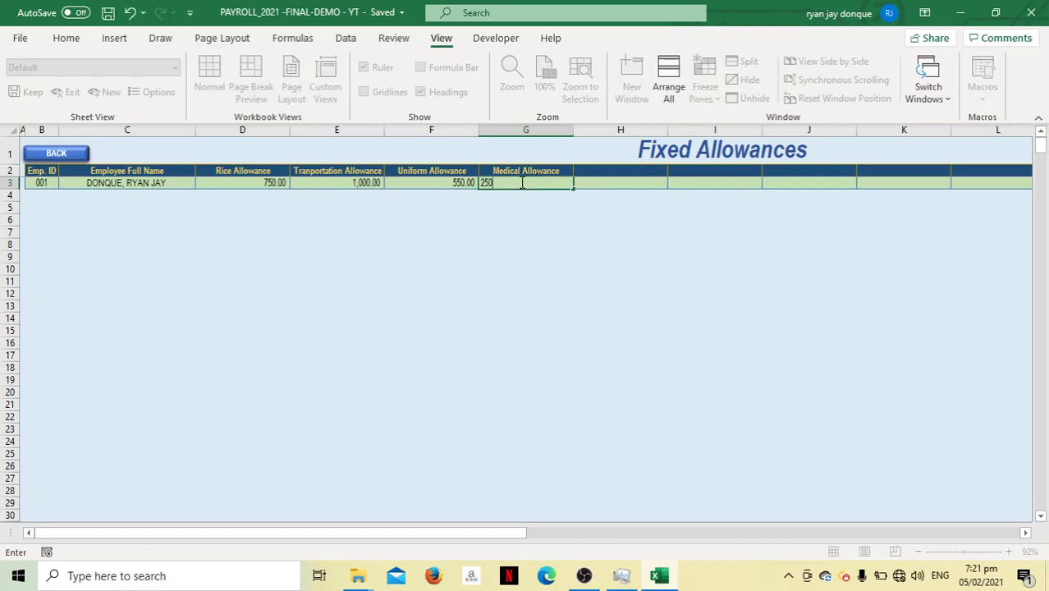
{"action": "key", "text": "Tab"}
Add a 'Rent Allowance' column in H2 with 1,500 in H3, then return to the dashboard
{"action": "left_click", "coordinate": [622, 174]}
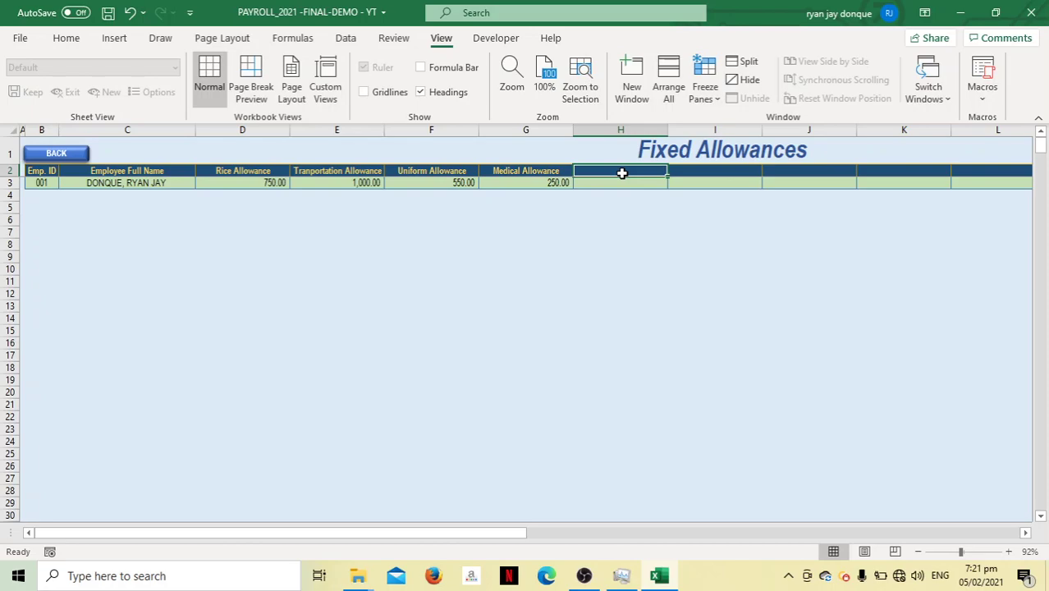
{"action": "type", "text": "Rent Allo"}
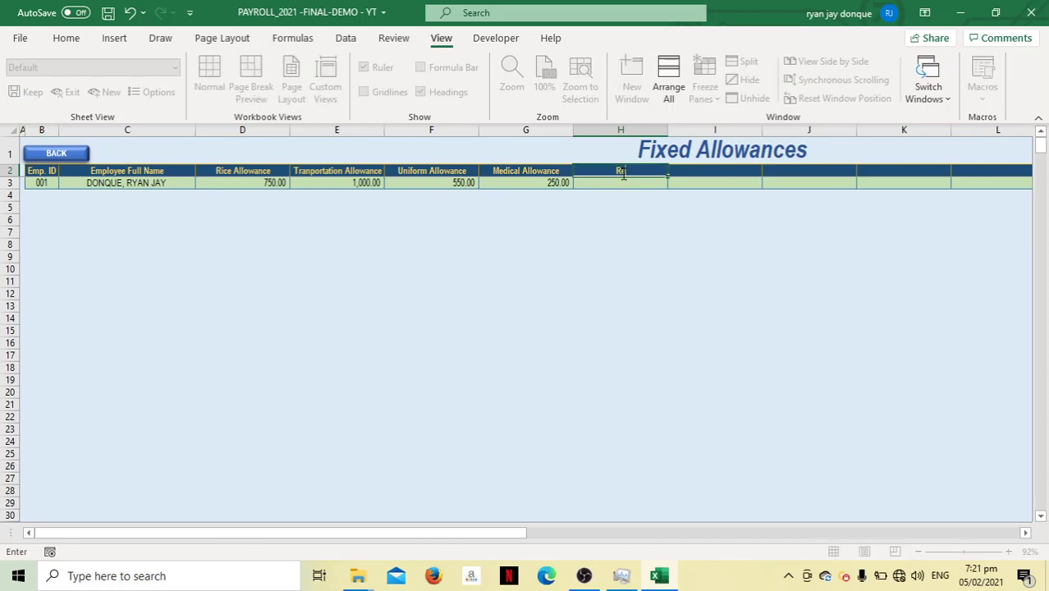
{"action": "type", "text": "wance"}
{"action": "left_click", "coordinate": [621, 184]}
{"action": "key", "text": "ctrl+s"}
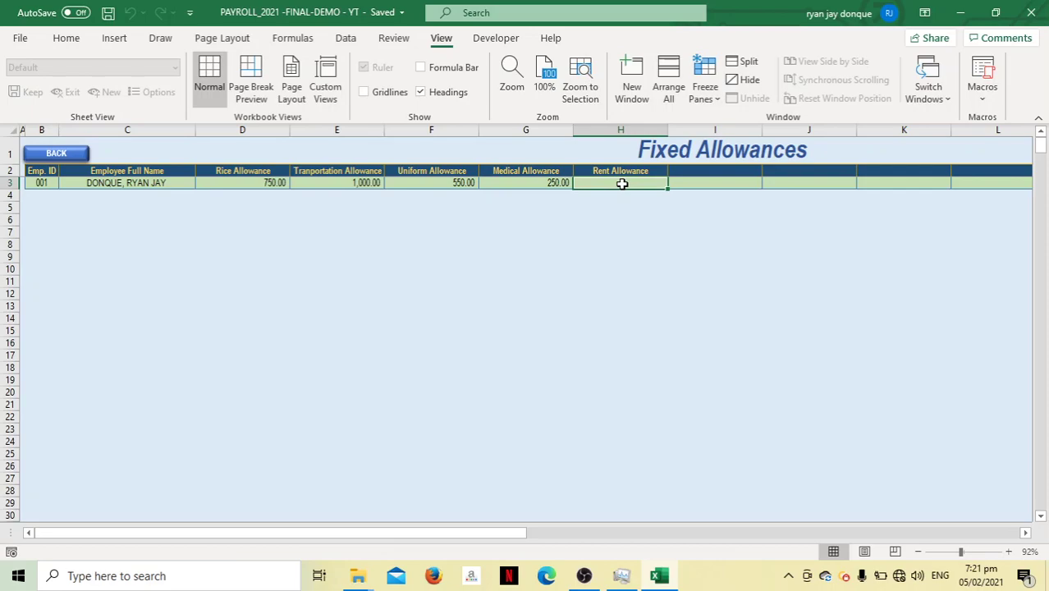
{"action": "type", "text": "1,500"}
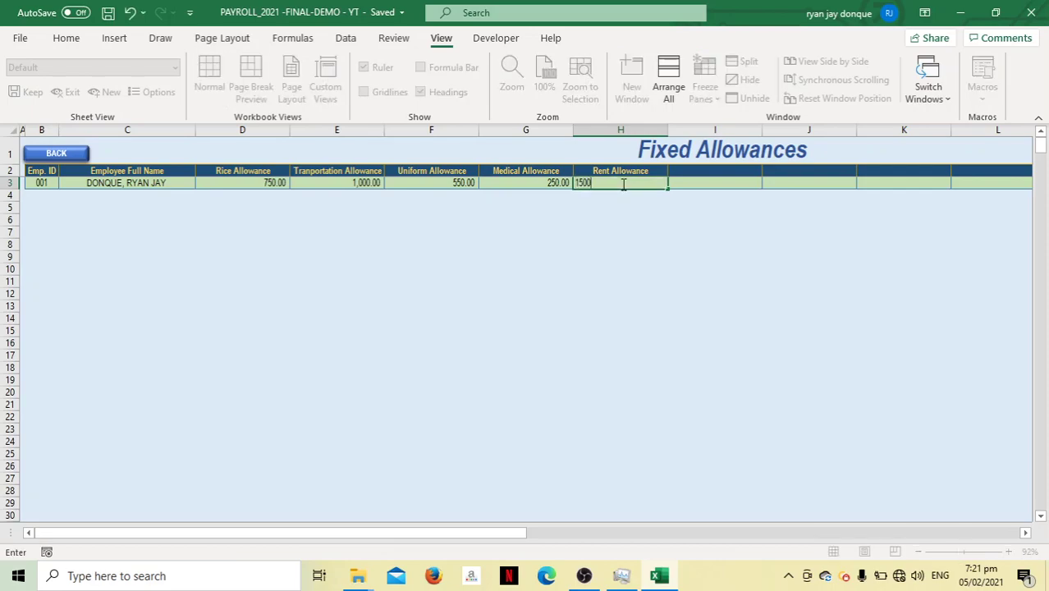
{"action": "key", "text": "Tab"}
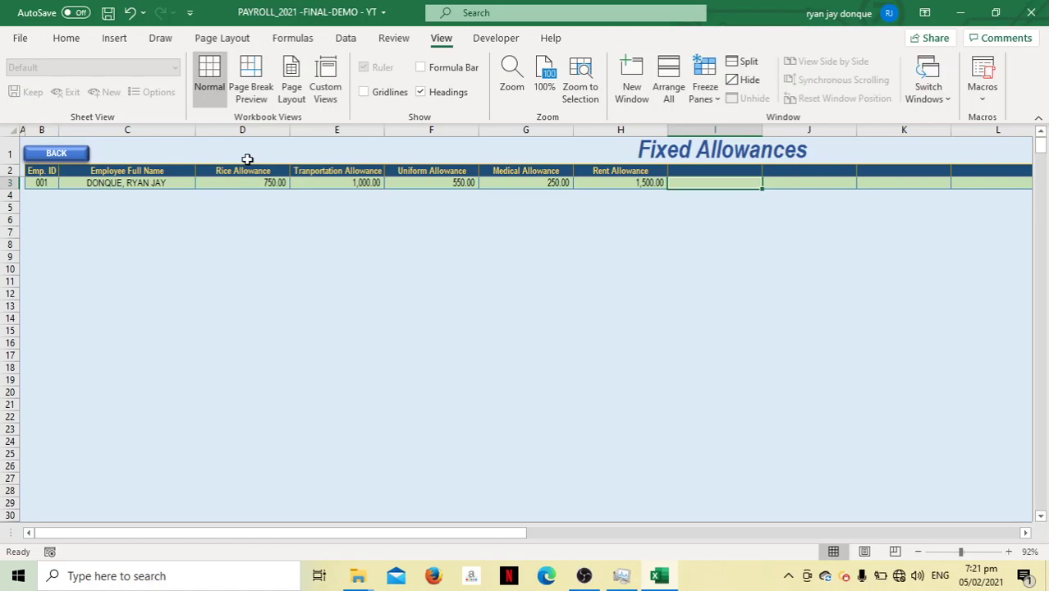
{"action": "left_click", "coordinate": [82, 153]}
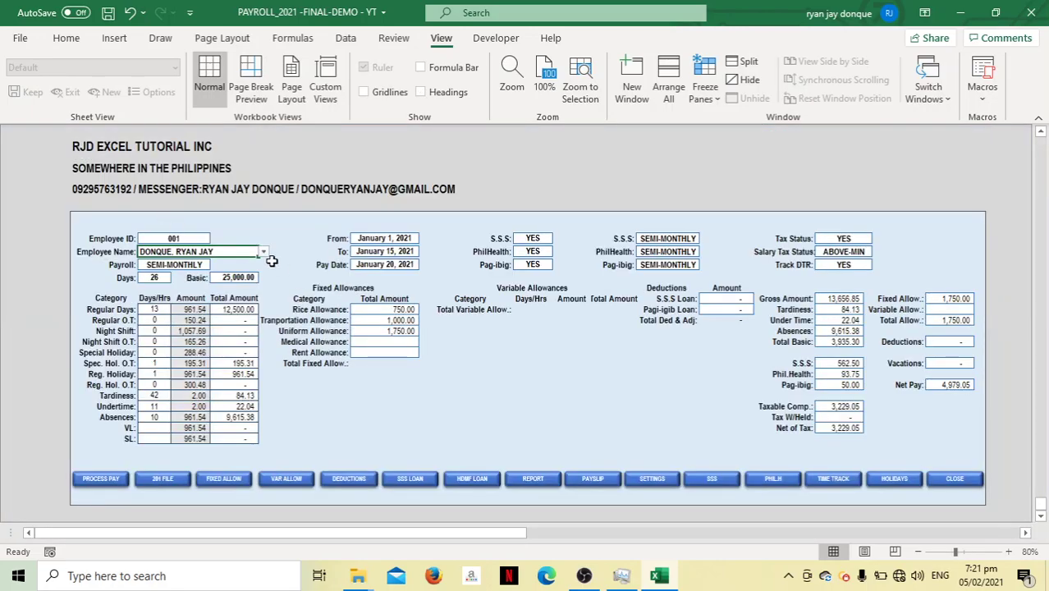
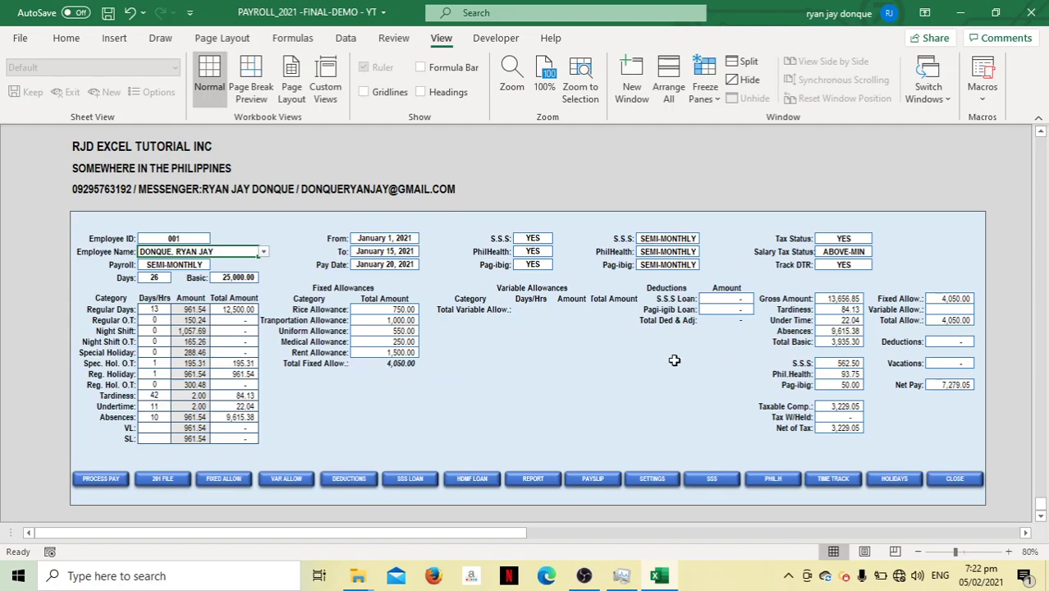
On the Variable Allowances sheet, add a Meal Allowance column with 66 for employee 001
{"action": "left_click", "coordinate": [285, 479]}
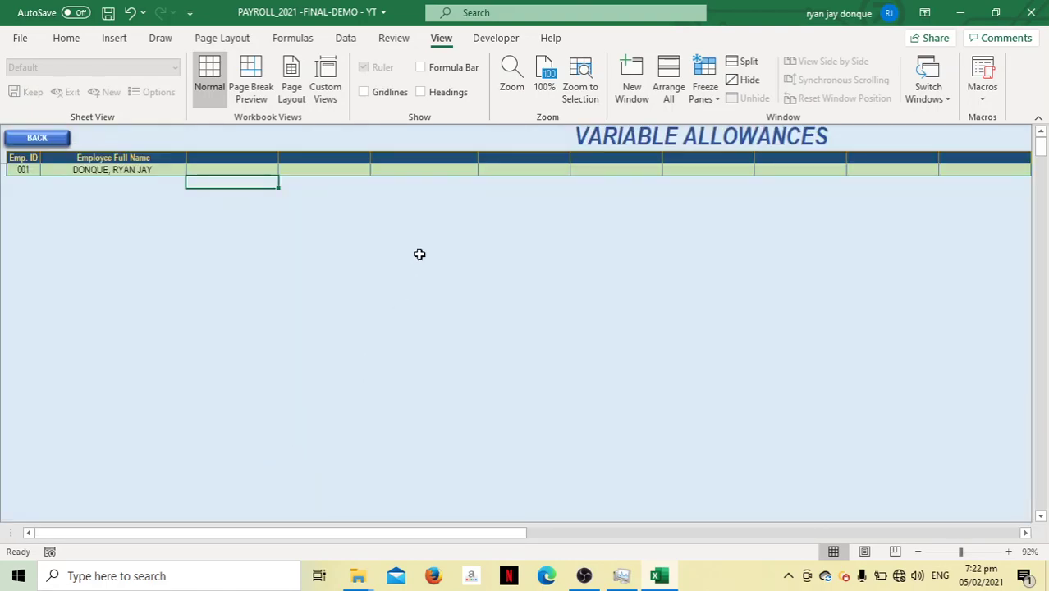
{"action": "left_click", "coordinate": [224, 158]}
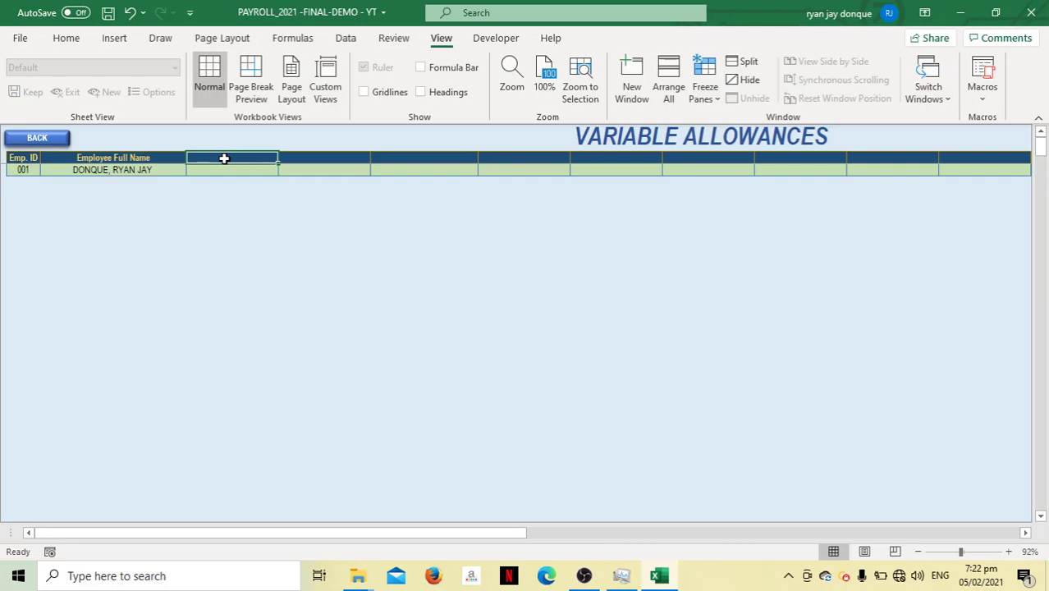
{"action": "type", "text": "Meal A"}
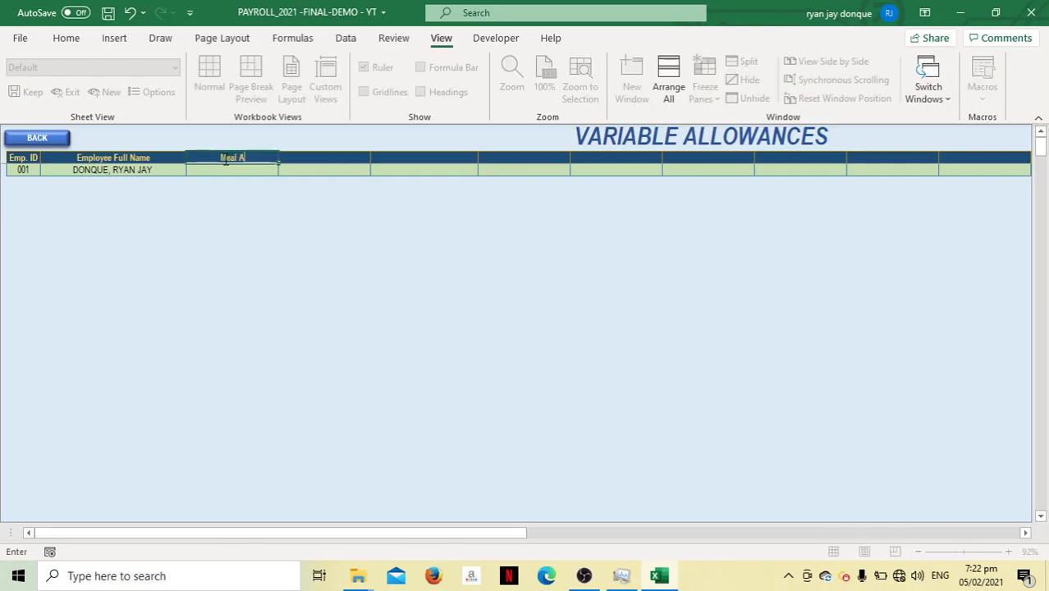
{"action": "type", "text": "llowance"}
{"action": "key", "text": "Tab"}
{"action": "key", "text": "ctrl+s"}
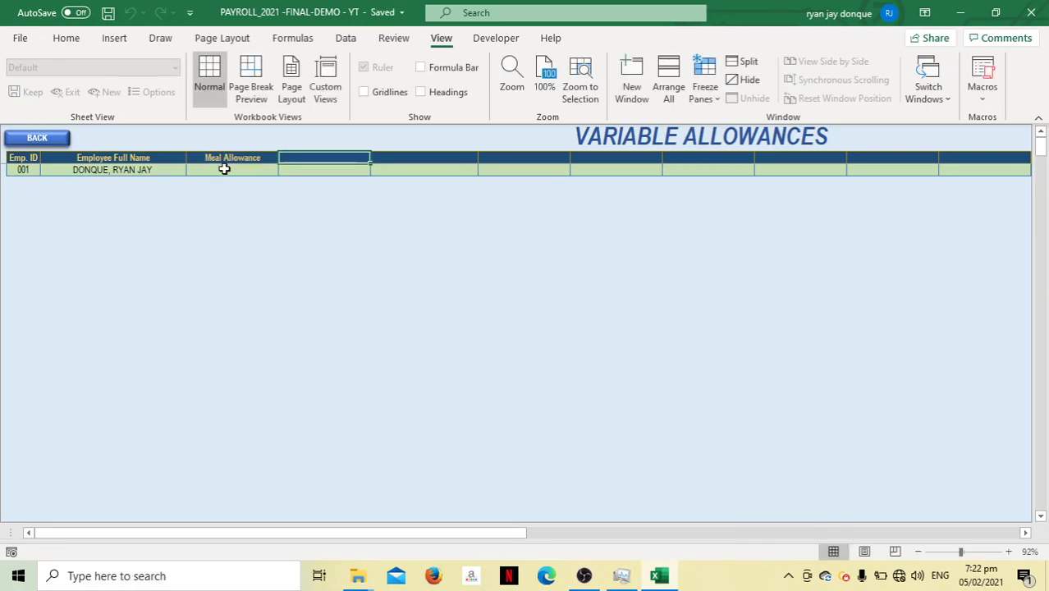
{"action": "left_click", "coordinate": [224, 169]}
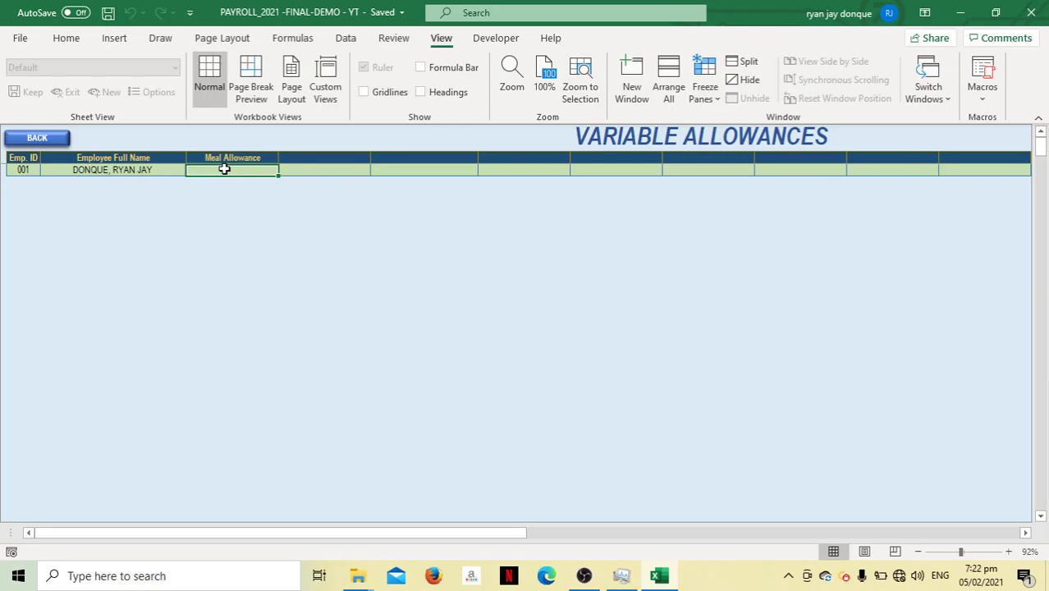
{"action": "type", "text": "66"}
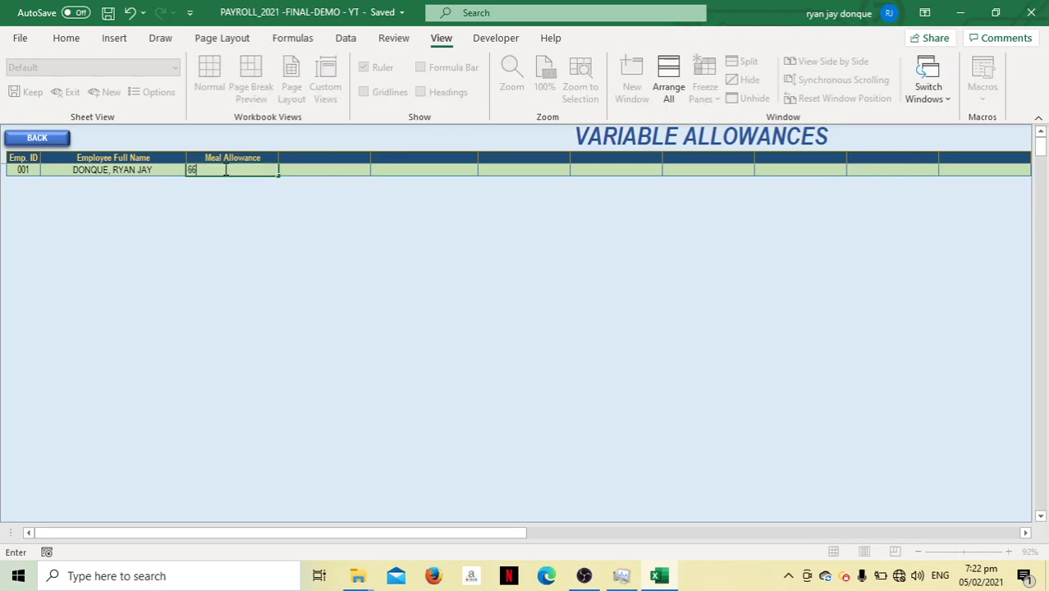
{"action": "key", "text": "Tab"}
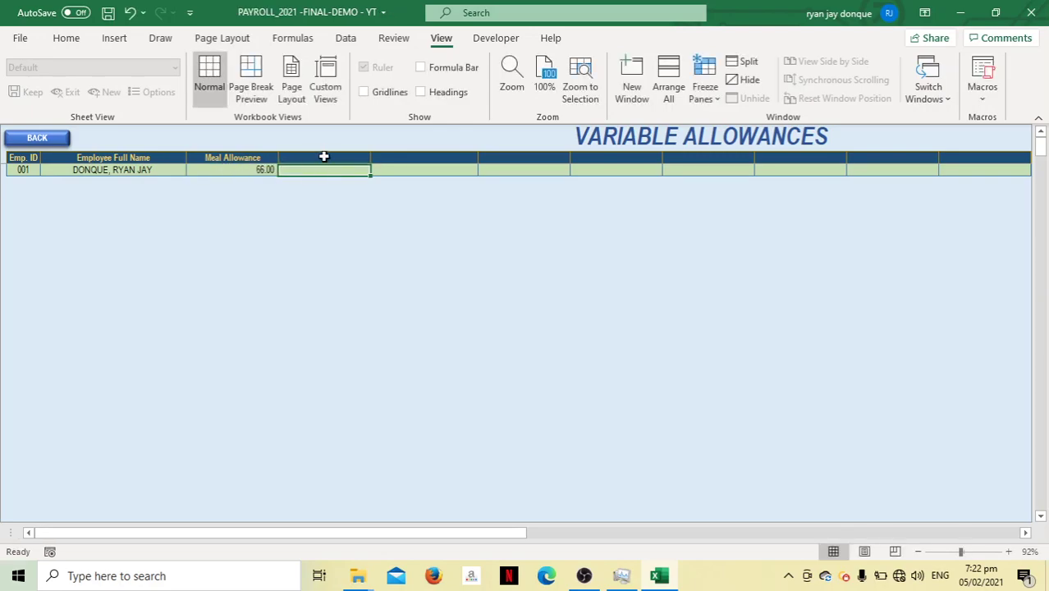
Add a Transportation Allowance column with 50 for employee 001
{"action": "left_click", "coordinate": [324, 156]}
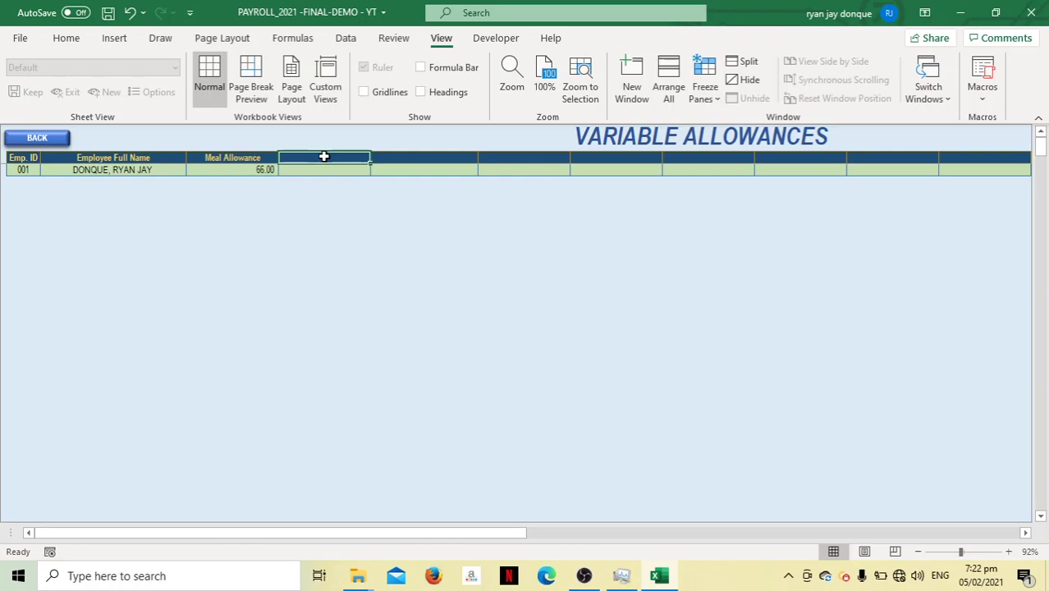
{"action": "type", "text": "Tr"}
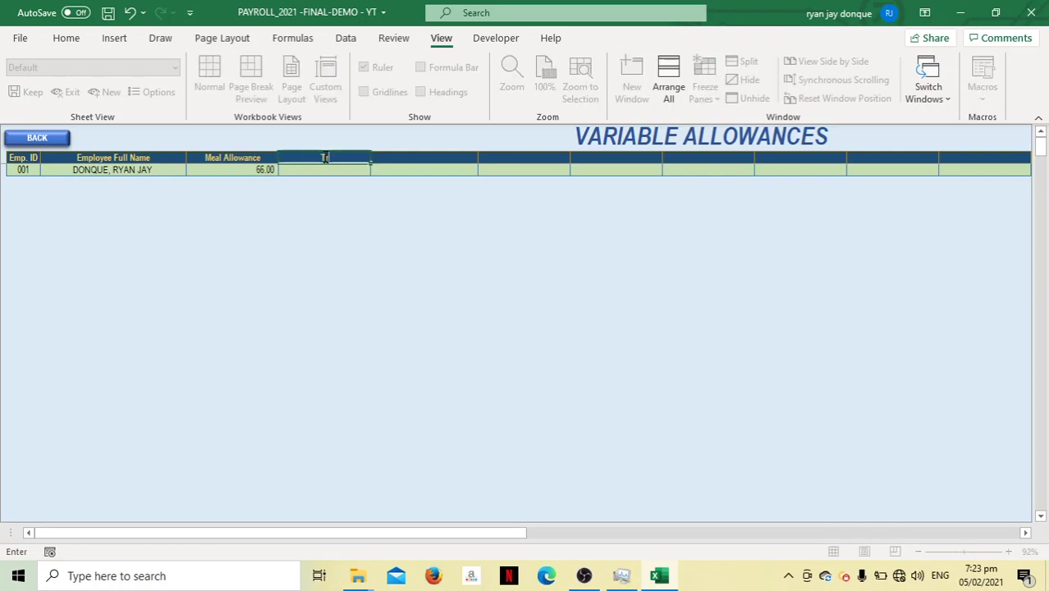
{"action": "type", "text": "ansportation Allowance"}
{"action": "key", "text": "Tab"}
{"action": "key", "text": "ctrl+s"}
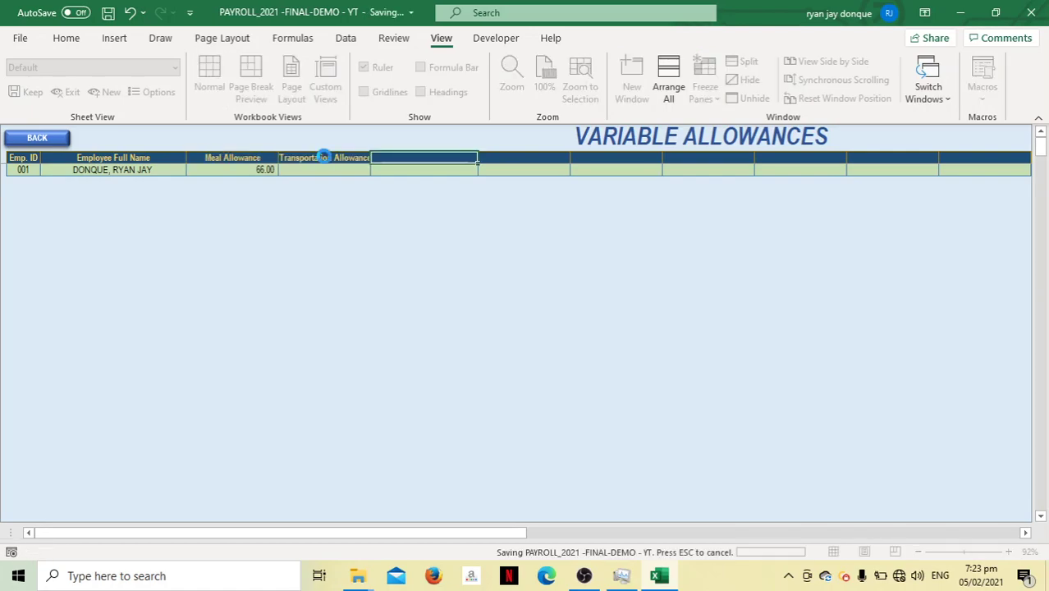
{"action": "left_click", "coordinate": [311, 176]}
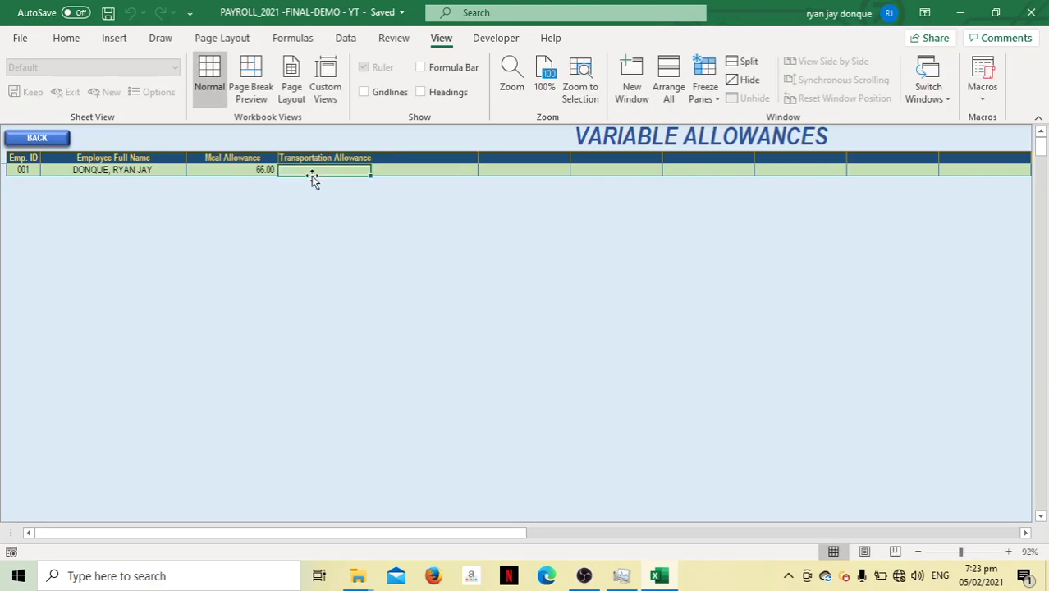
{"action": "type", "text": "50"}
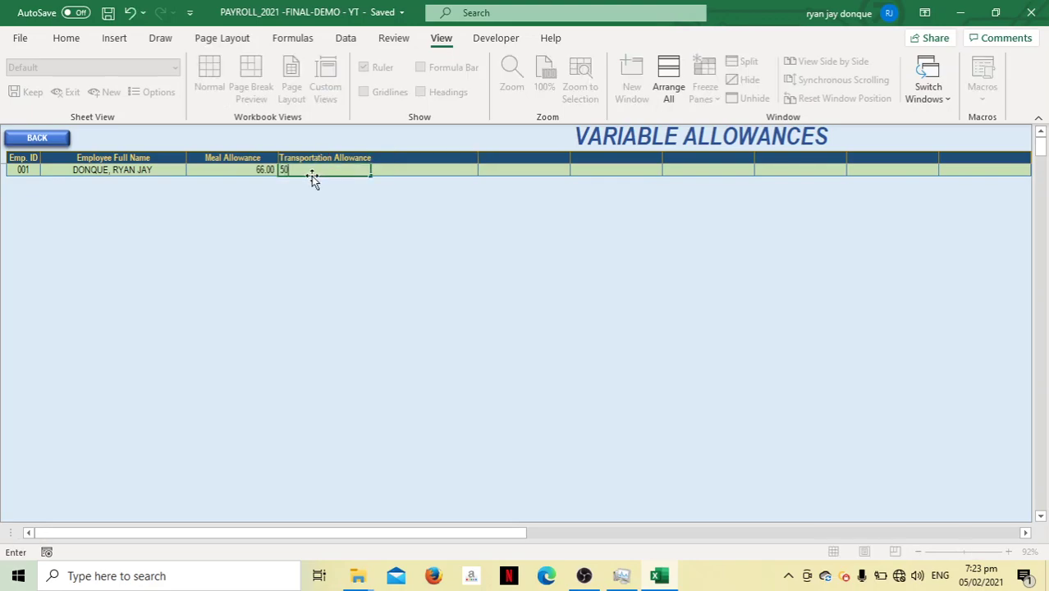
{"action": "key", "text": "Tab"}
Add a COLA column with 10 for employee 001
{"action": "left_click", "coordinate": [411, 157]}
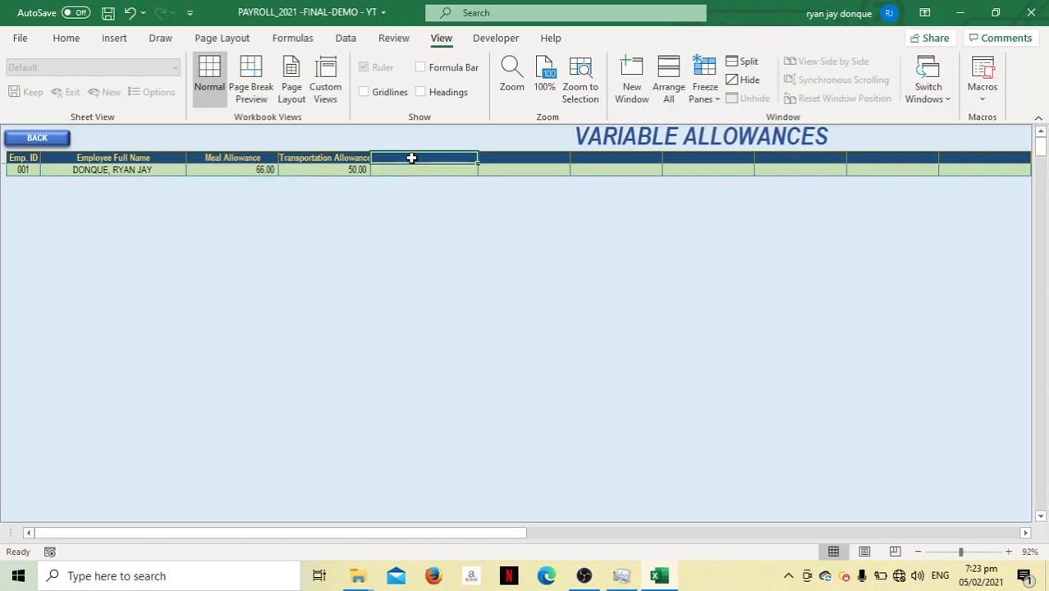
{"action": "type", "text": "COLA"}
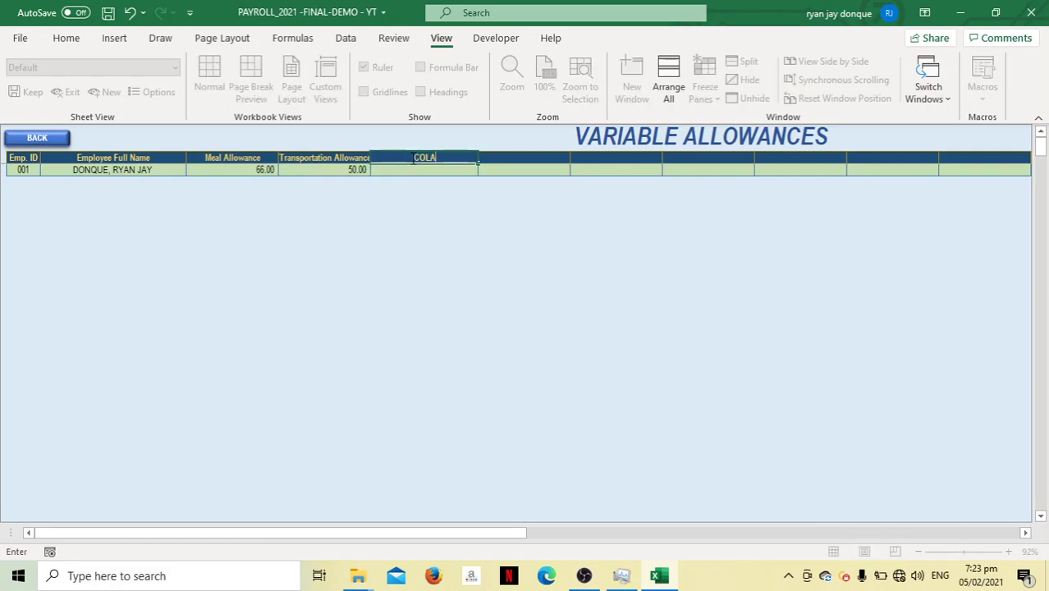
{"action": "key", "text": "Tab"}
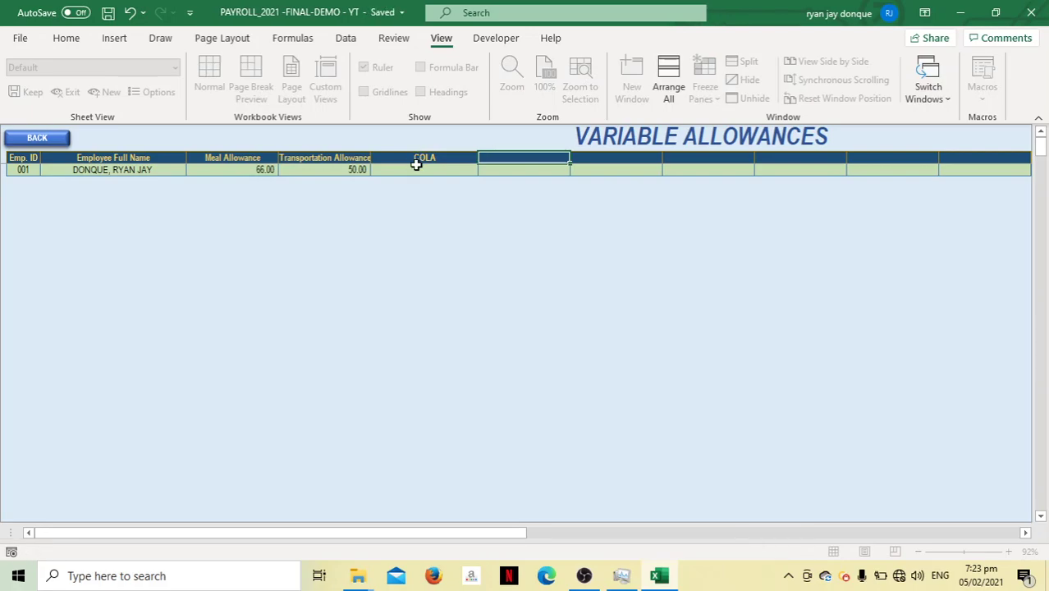
{"action": "left_click", "coordinate": [417, 168]}
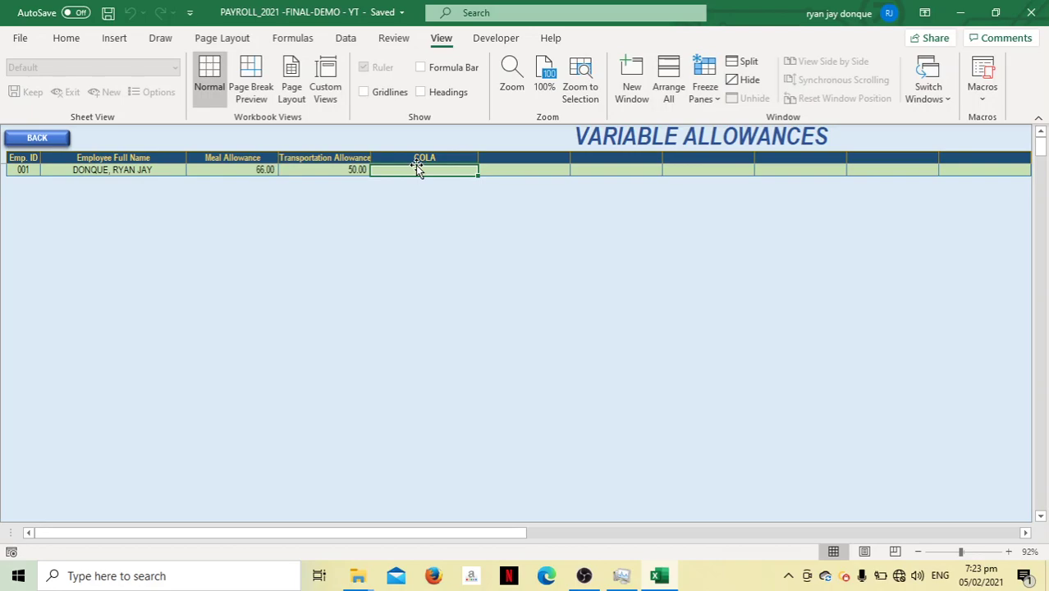
{"action": "key", "text": "Up"}
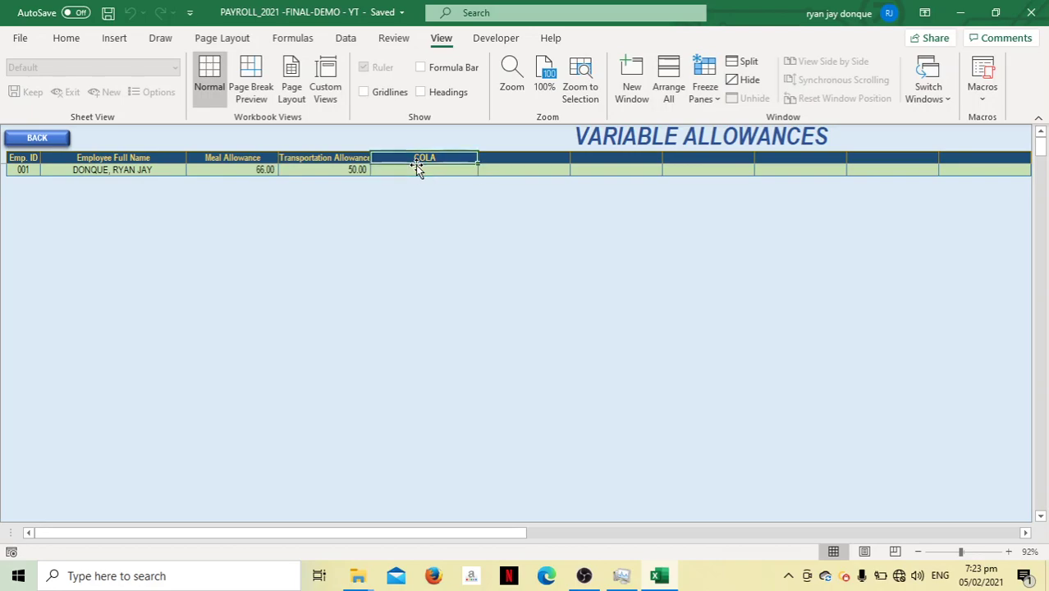
{"action": "key", "text": "Down"}
{"action": "key", "text": "Up"}
{"action": "key", "text": "Down"}
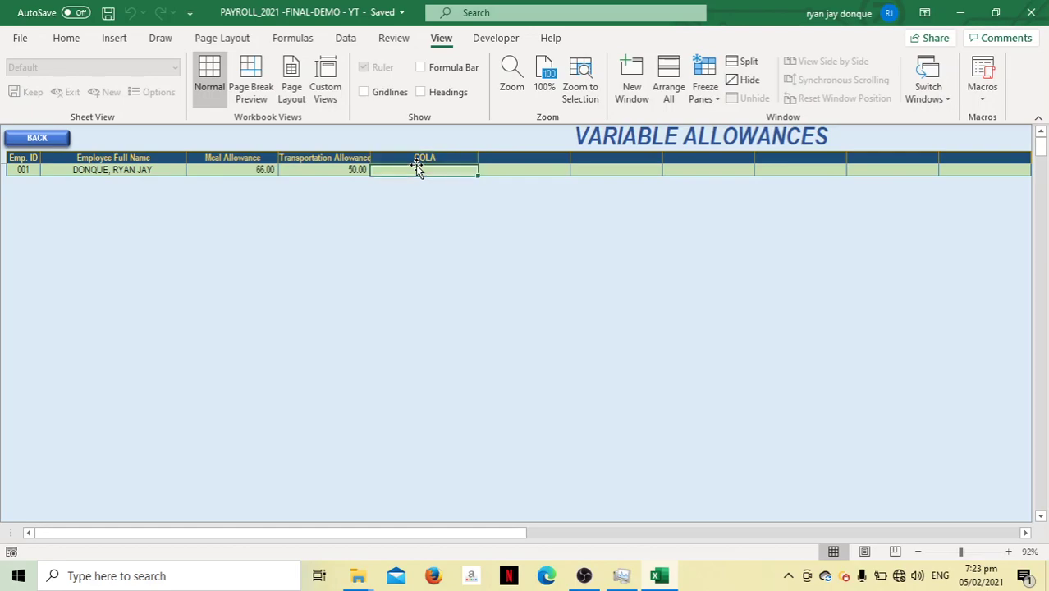
{"action": "key", "text": "Up"}
{"action": "key", "text": "Down"}
{"action": "key", "text": "Up"}
{"action": "key", "text": "Down"}
{"action": "type", "text": "10"}
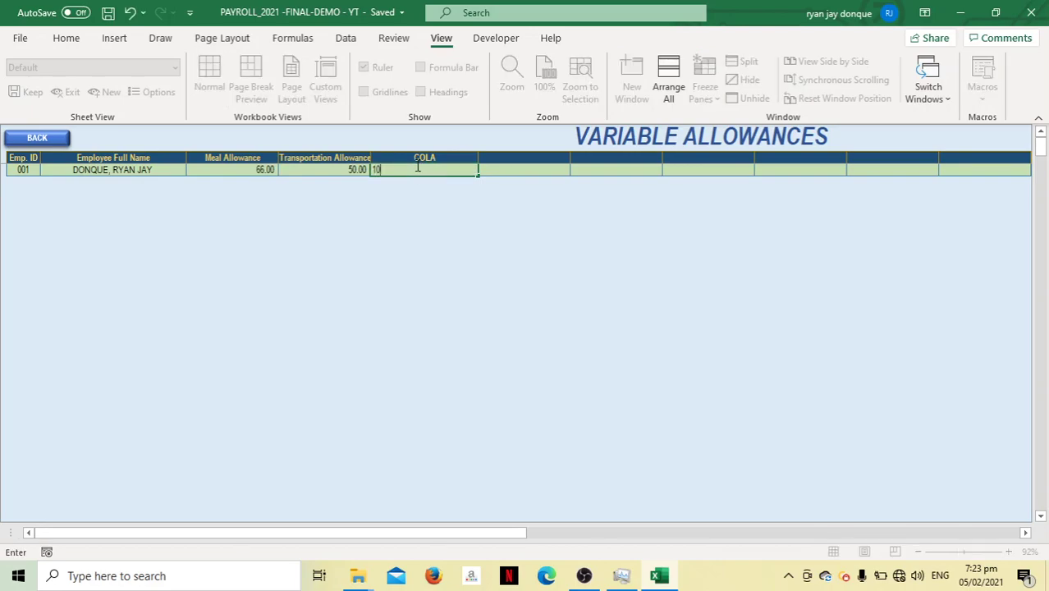
{"action": "key", "text": "Tab"}
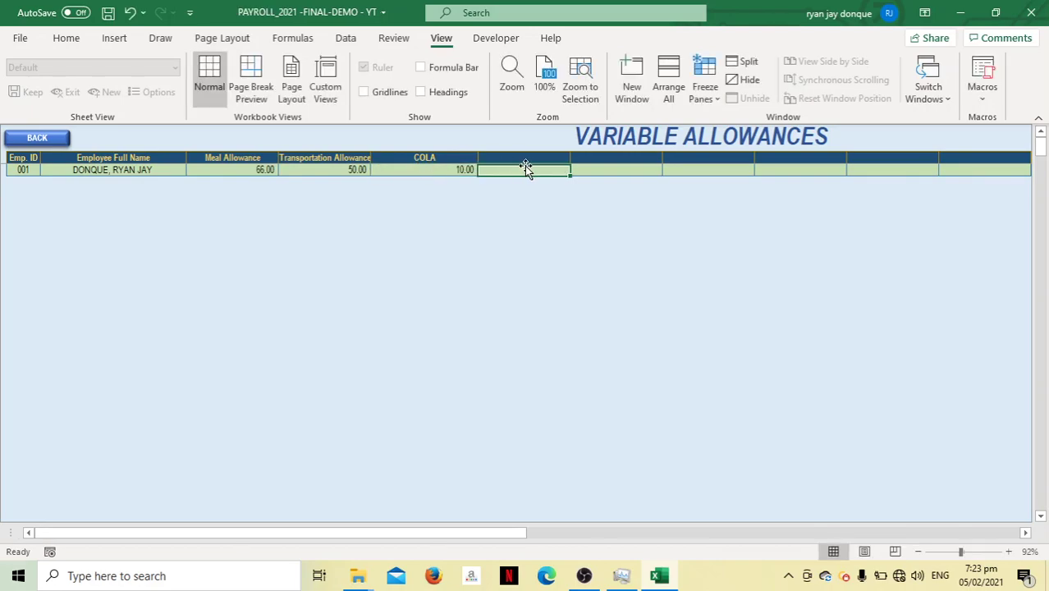
Add an Educational Allowance column with 25 for employee 001, then return to the payroll form
{"action": "left_click", "coordinate": [536, 156]}
{"action": "type", "text": "Educat"}
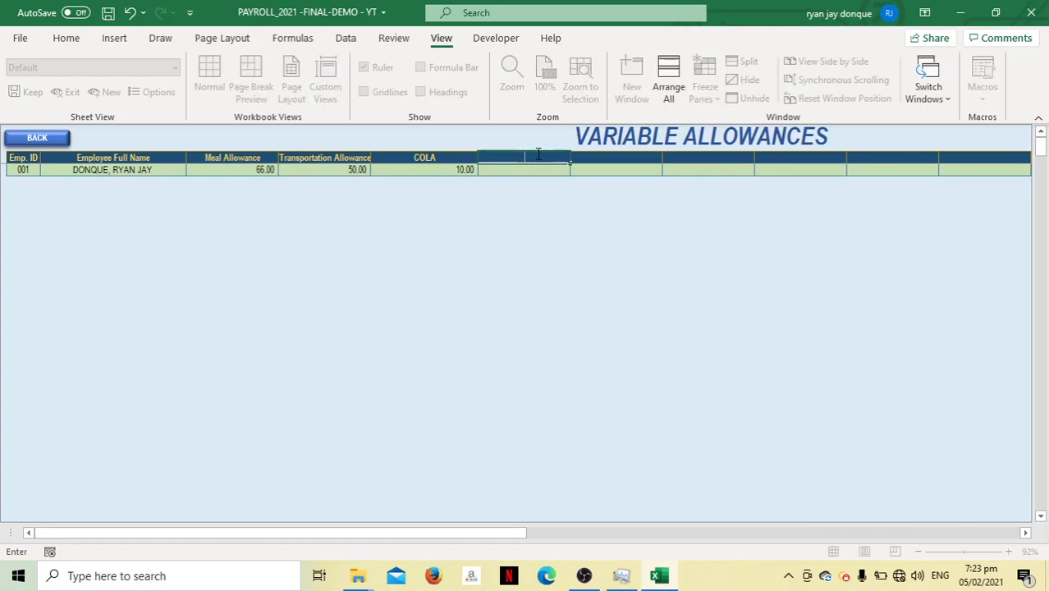
{"action": "type", "text": "ional Allowance"}
{"action": "left_click", "coordinate": [387, 223]}
{"action": "key", "text": "ctrl+s"}
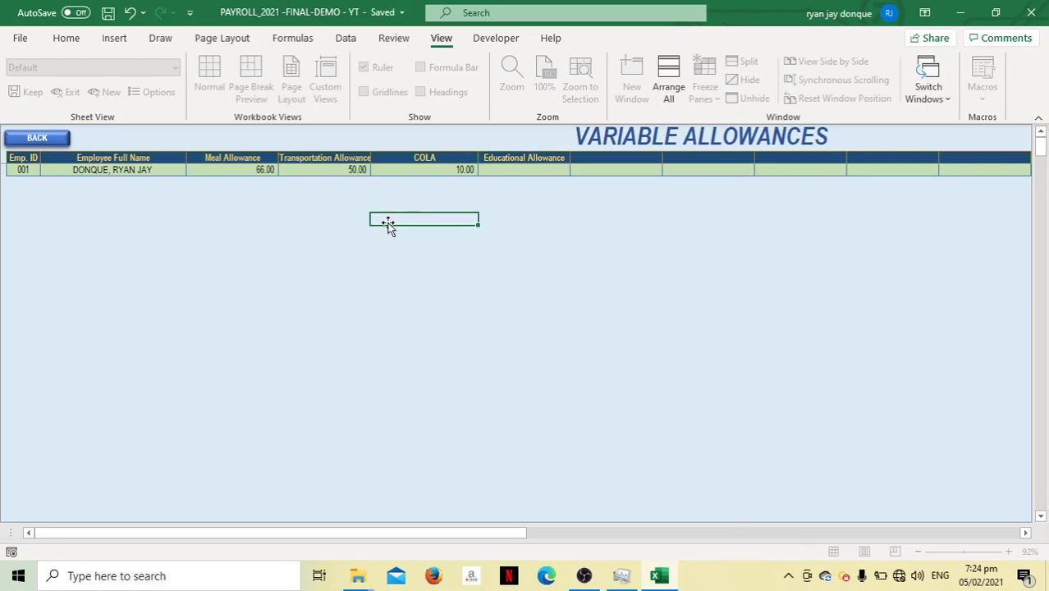
{"action": "left_click", "coordinate": [533, 169]}
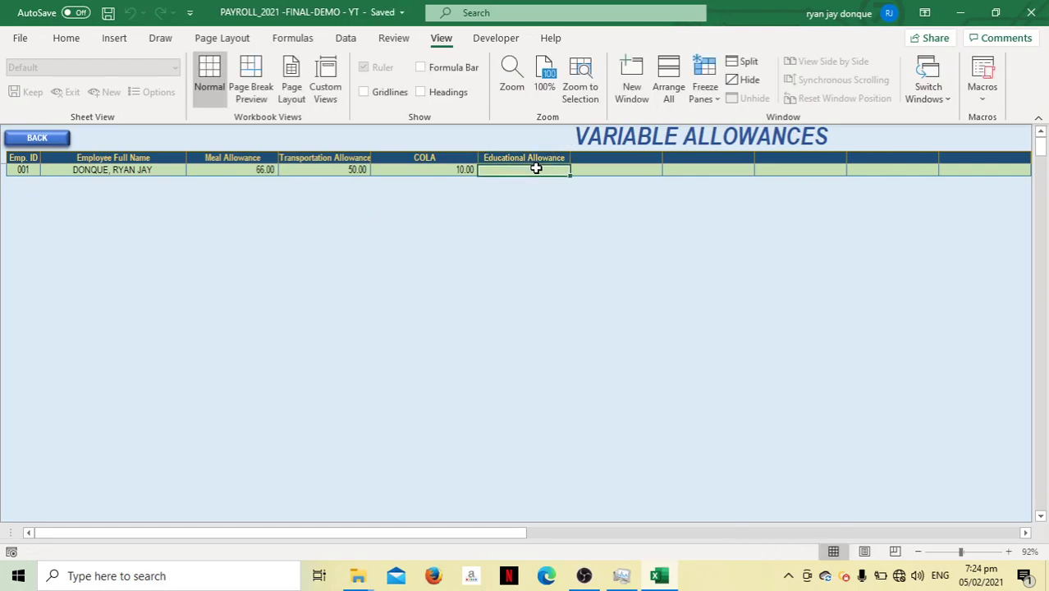
{"action": "type", "text": "25"}
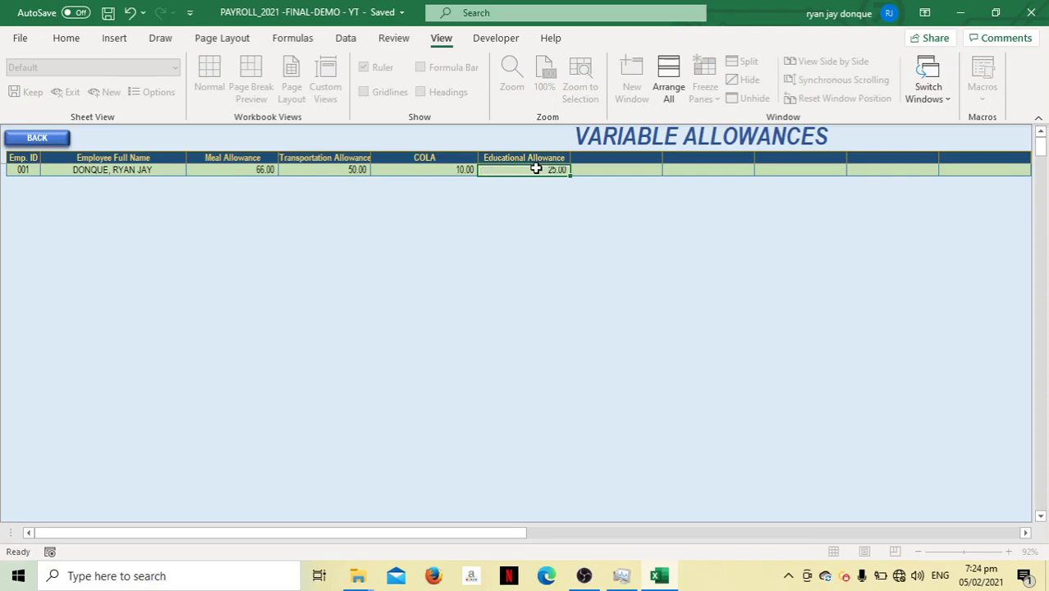
{"action": "key", "text": "Tab"}
{"action": "left_click", "coordinate": [59, 143]}
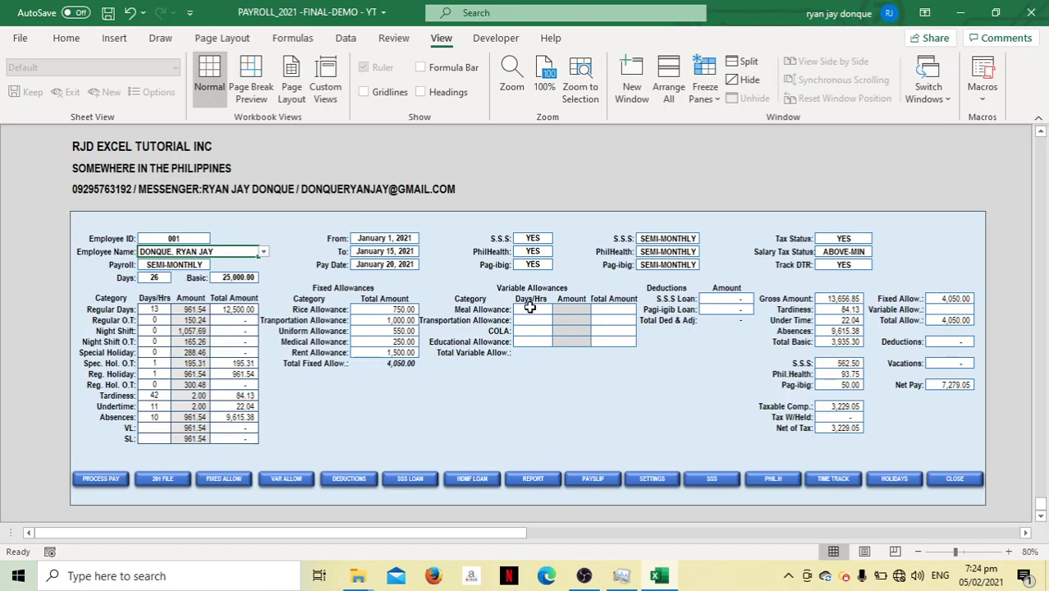
Reselect the employee and enter 13 meal, 12 transportation and 12 COLA days
{"action": "left_click", "coordinate": [263, 251]}
{"action": "left_click", "coordinate": [247, 262]}
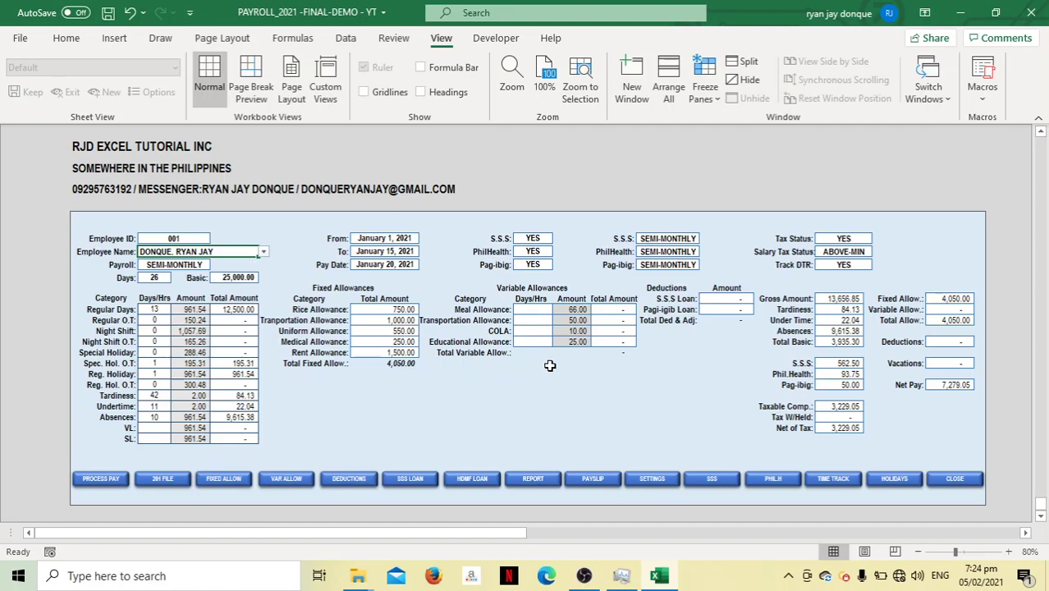
{"action": "left_click", "coordinate": [532, 311]}
{"action": "type", "text": "1"}
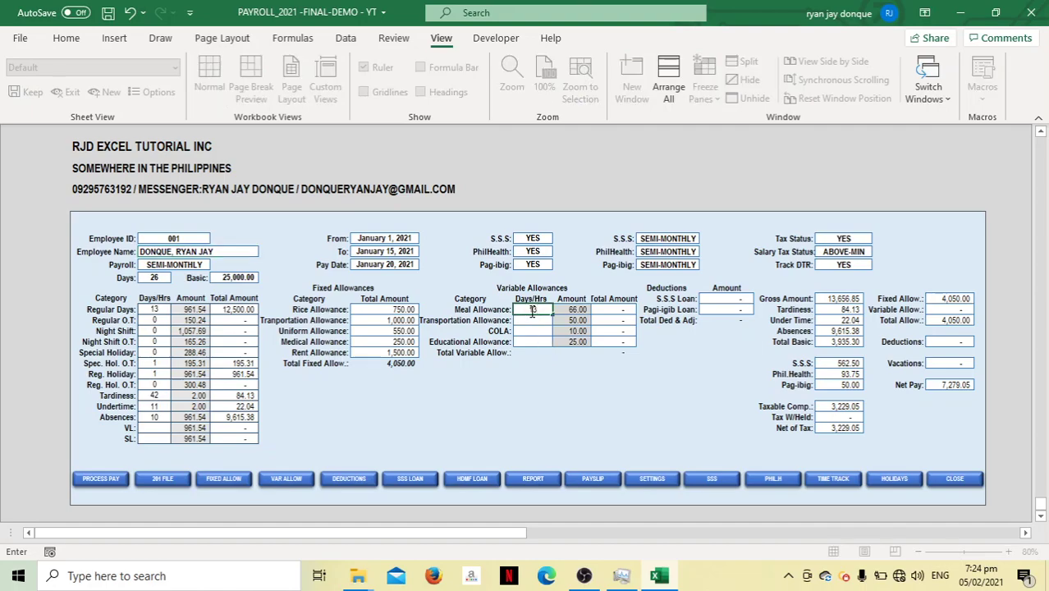
{"action": "key", "text": "Return"}
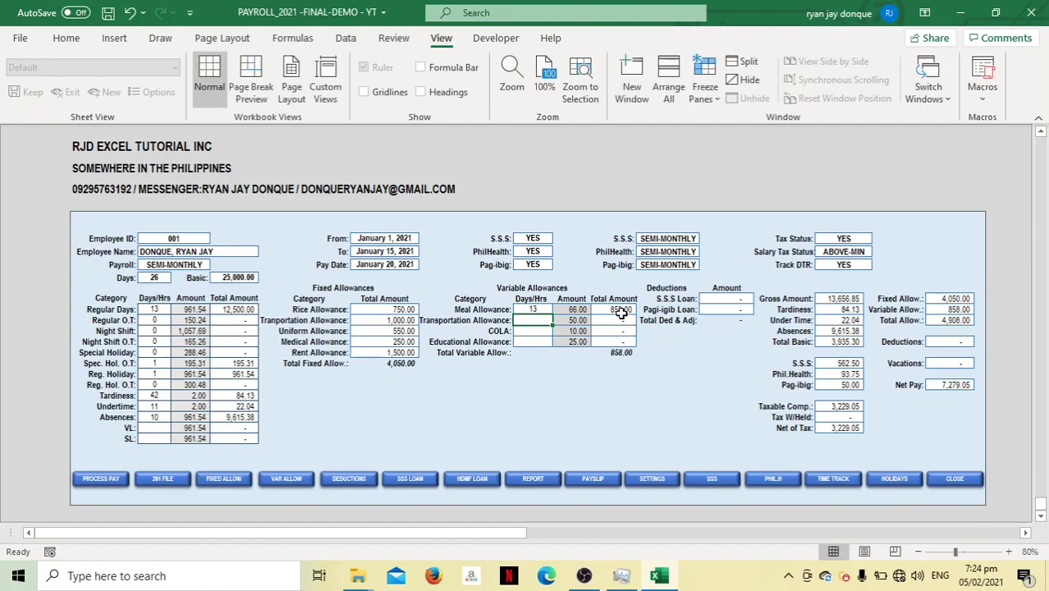
{"action": "type", "text": "12"}
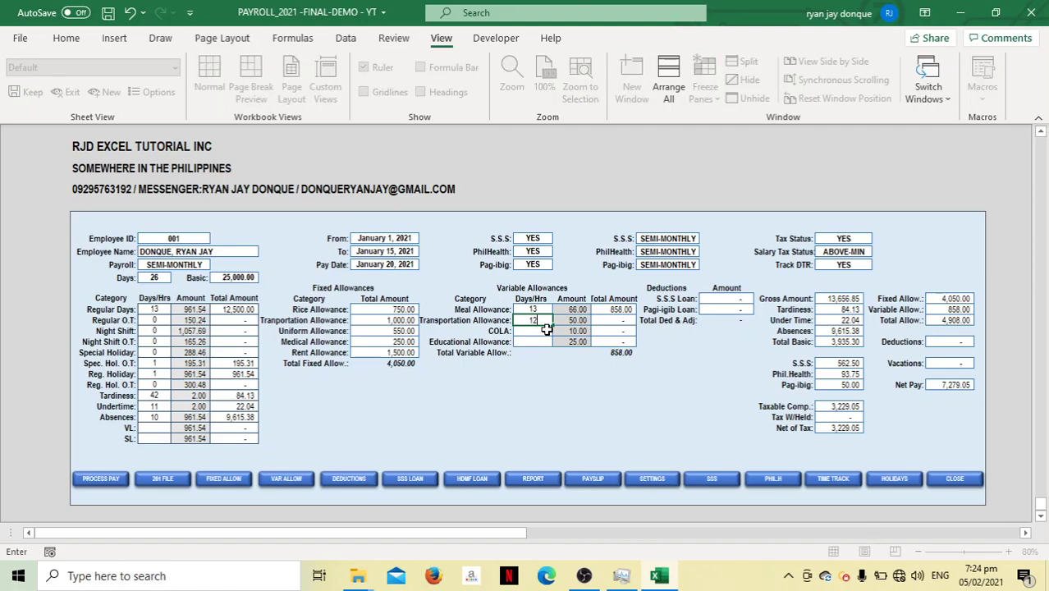
{"action": "key", "text": "Return"}
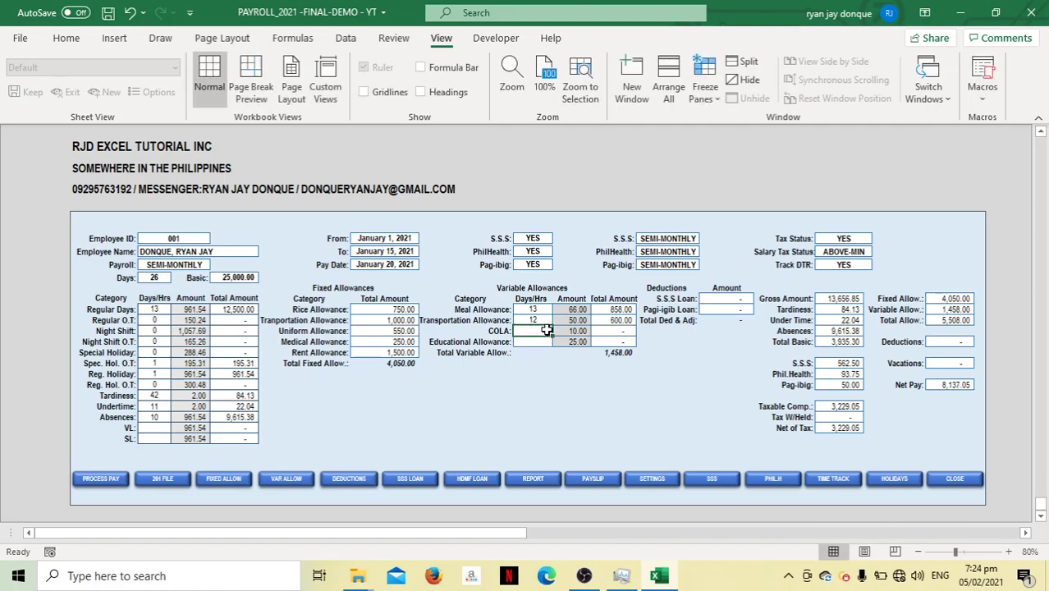
{"action": "type", "text": "12"}
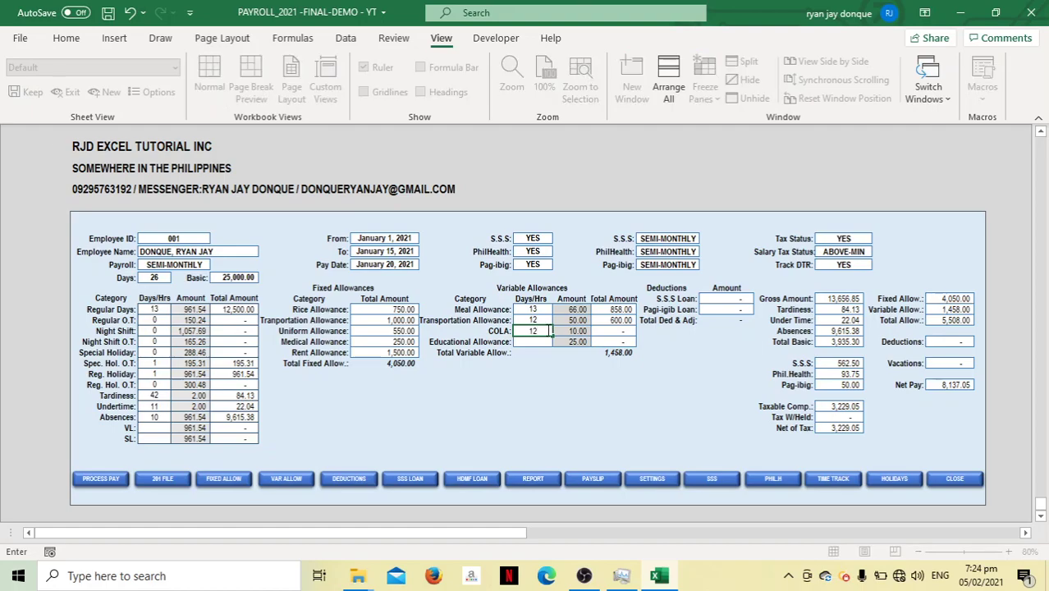
{"action": "key", "text": "Tab"}
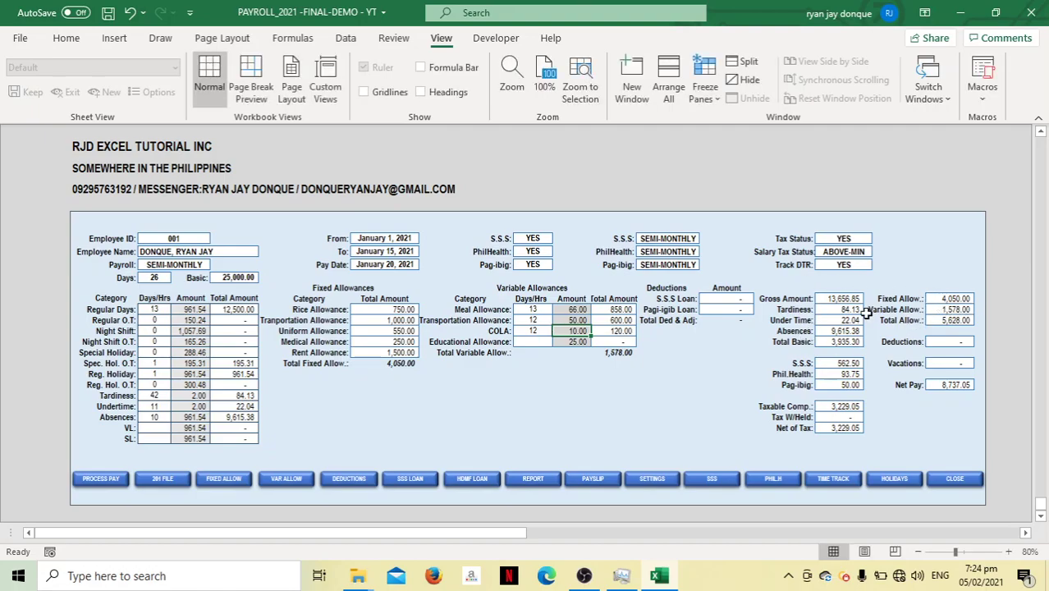
Enter 6 Educational Allowance days and go to the Deductions & Other Adjustments sheet
{"action": "left_click", "coordinate": [537, 343]}
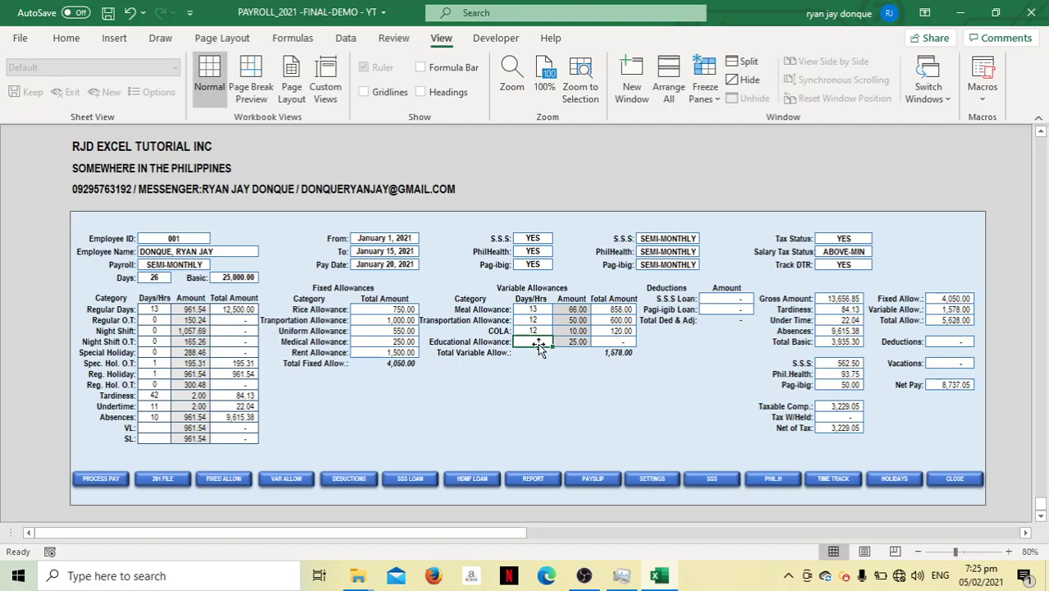
{"action": "type", "text": "6"}
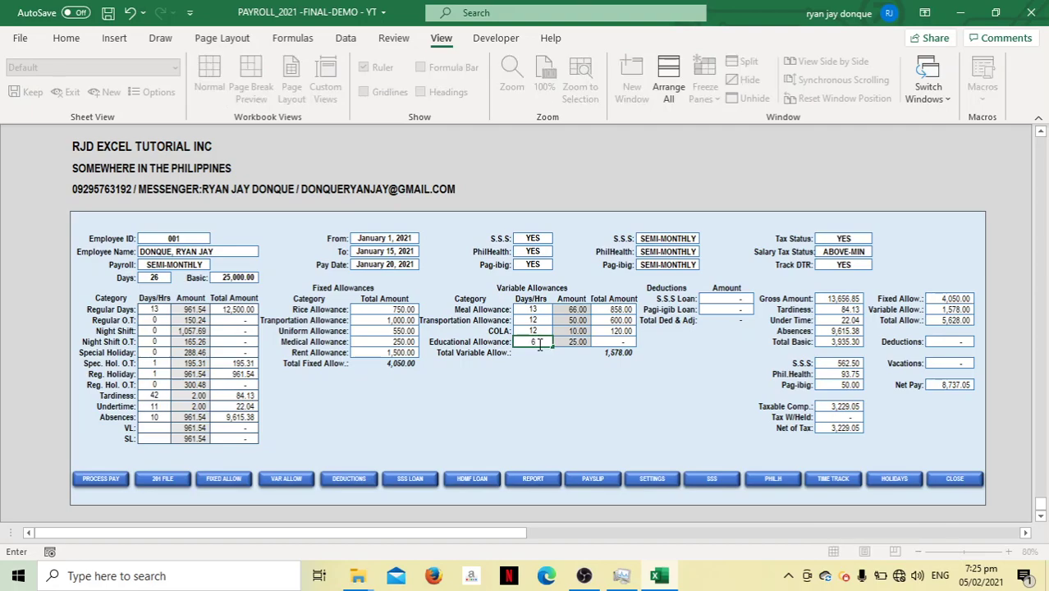
{"action": "key", "text": "Tab"}
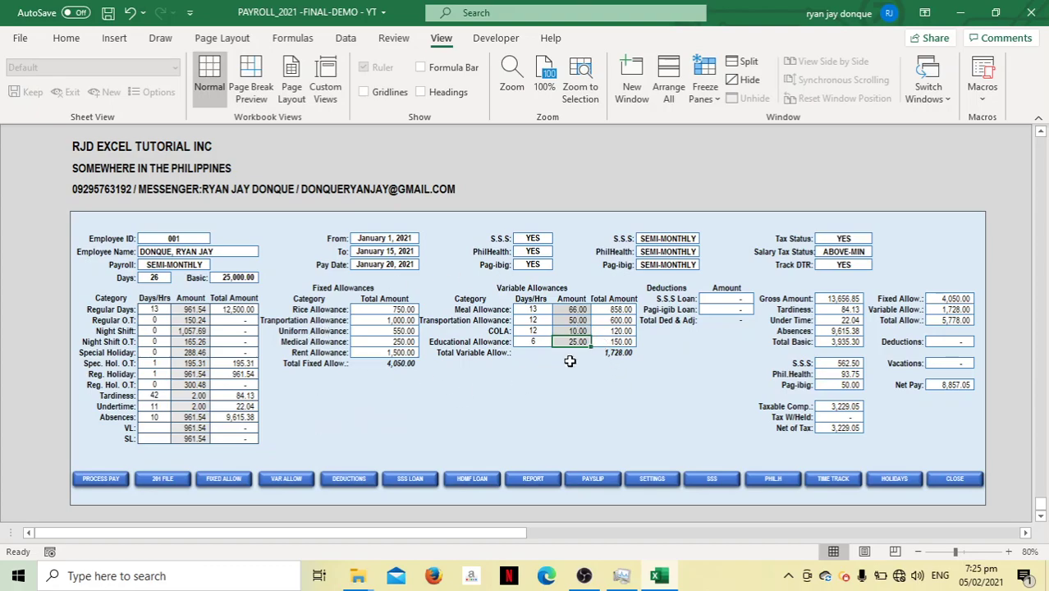
{"action": "left_click", "coordinate": [348, 479]}
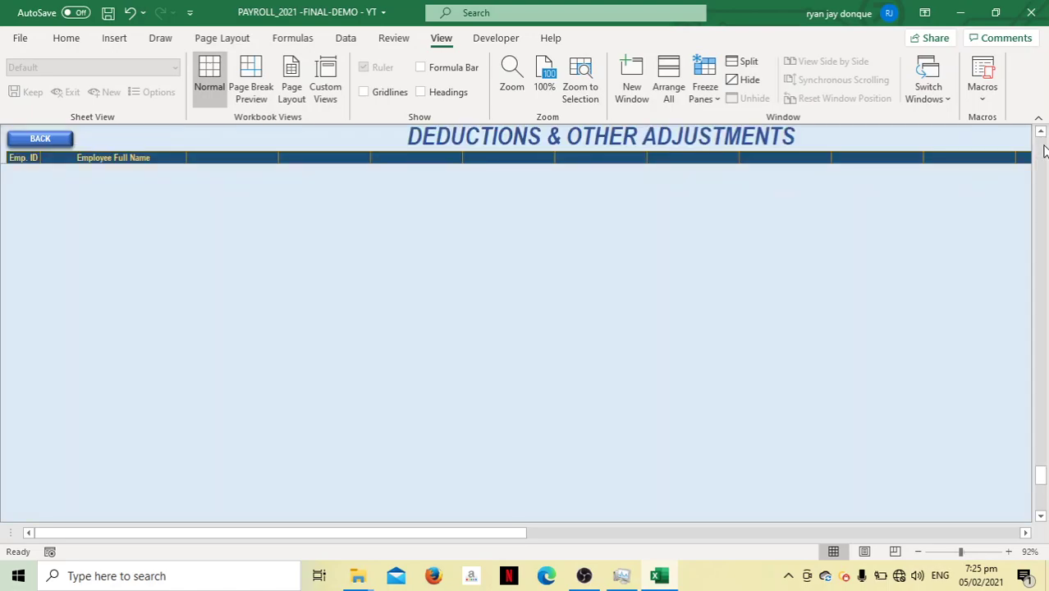
Scroll the deductions sheet back to row 1 and select the first empty header cell
{"action": "left_click", "coordinate": [225, 178]}
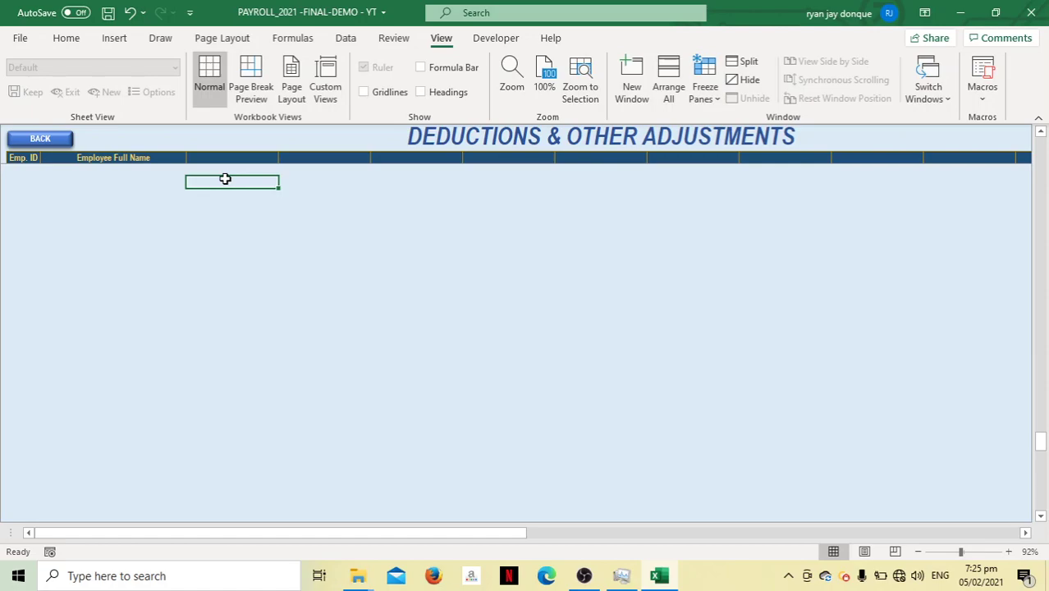
{"action": "key", "text": "Up"}
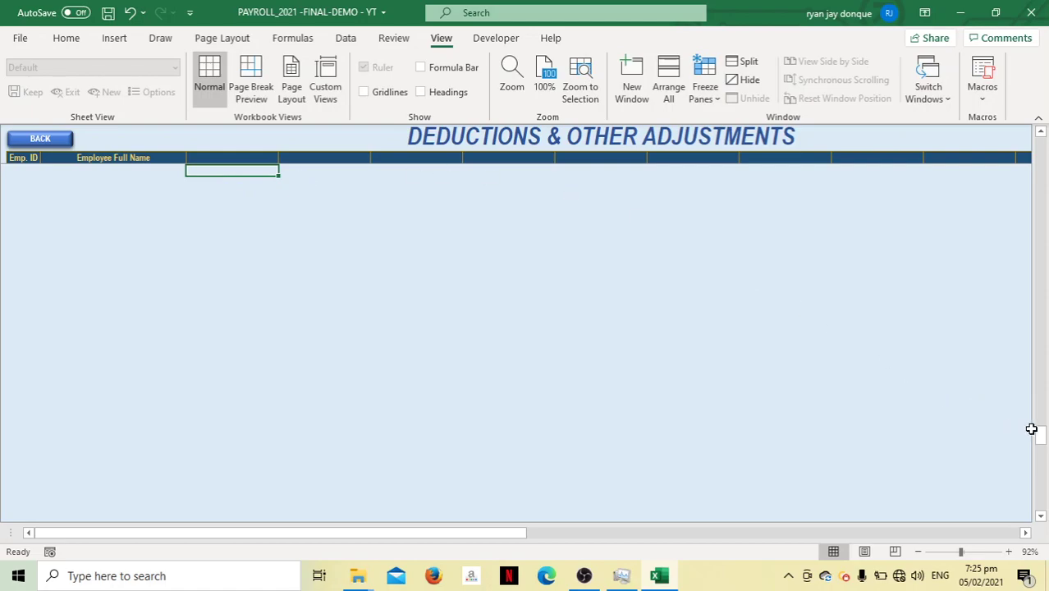
{"action": "left_click", "coordinate": [1041, 139]}
{"action": "left_click_drag", "start_coordinate": [1039, 145], "coordinate": [1036, 121]}
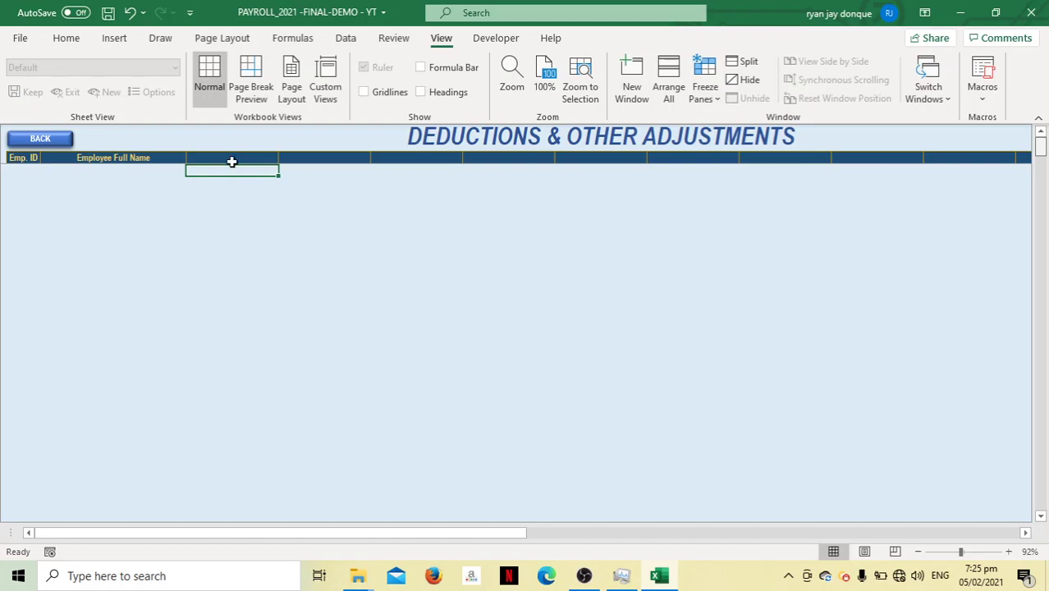
{"action": "scroll", "coordinate": [232, 161], "scroll_direction": "down", "scroll_amount": 1}
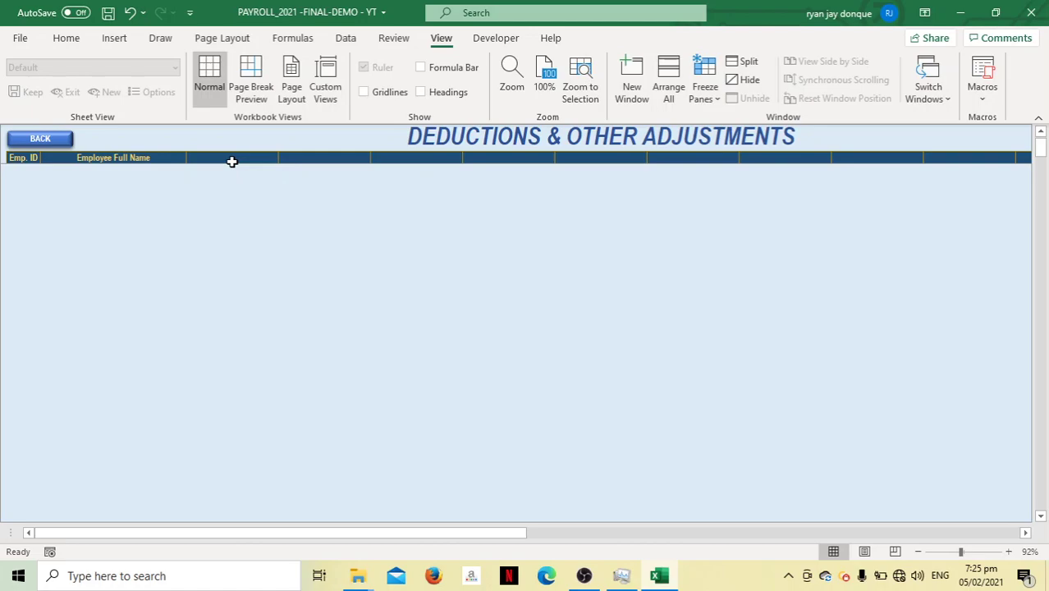
{"action": "scroll", "coordinate": [232, 161], "scroll_direction": "down", "scroll_amount": 5}
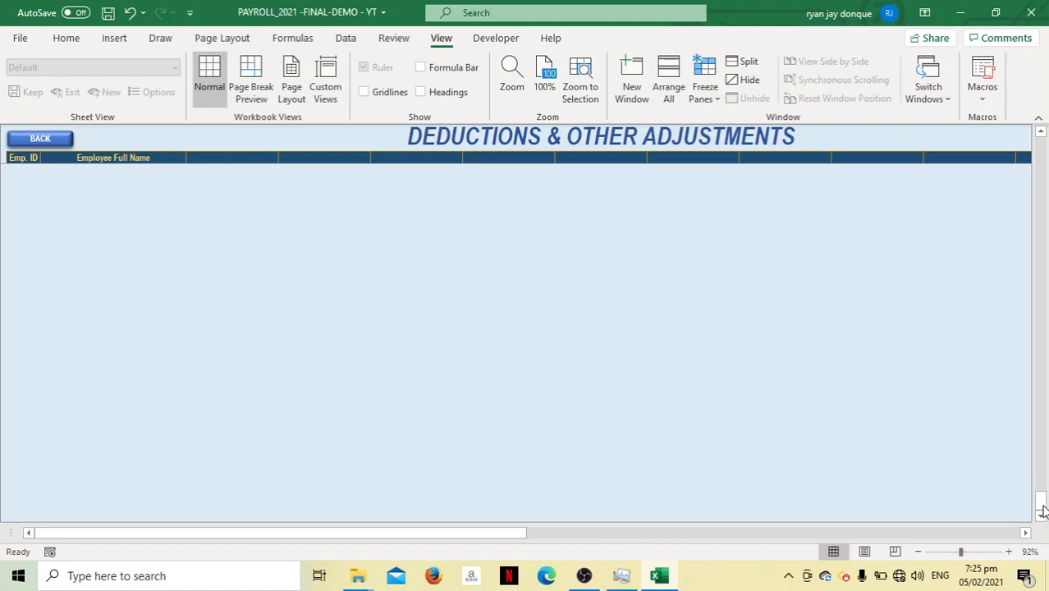
{"action": "left_click_drag", "start_coordinate": [1042, 506], "coordinate": [1043, 143]}
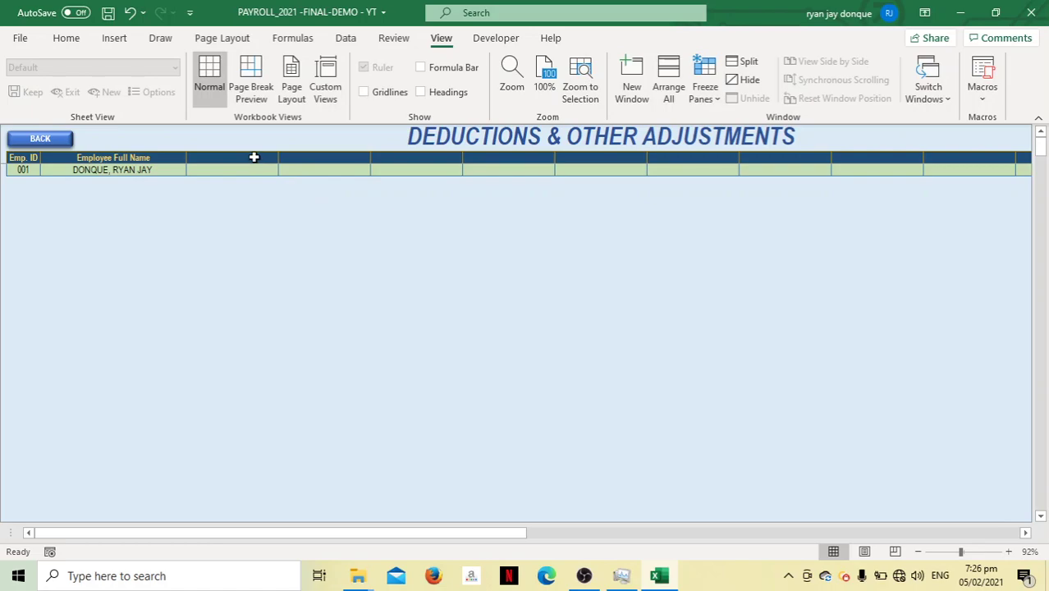
{"action": "left_click", "coordinate": [254, 157]}
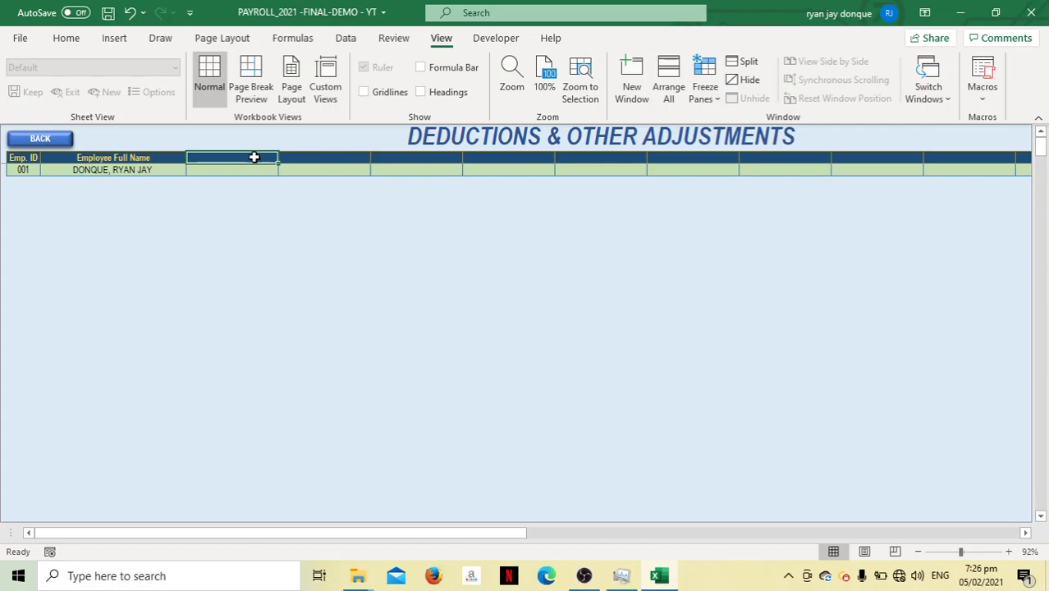
Add the Cash Advance, Vale and Car Loan deduction column headers
{"action": "type", "text": "Cash Advance"}
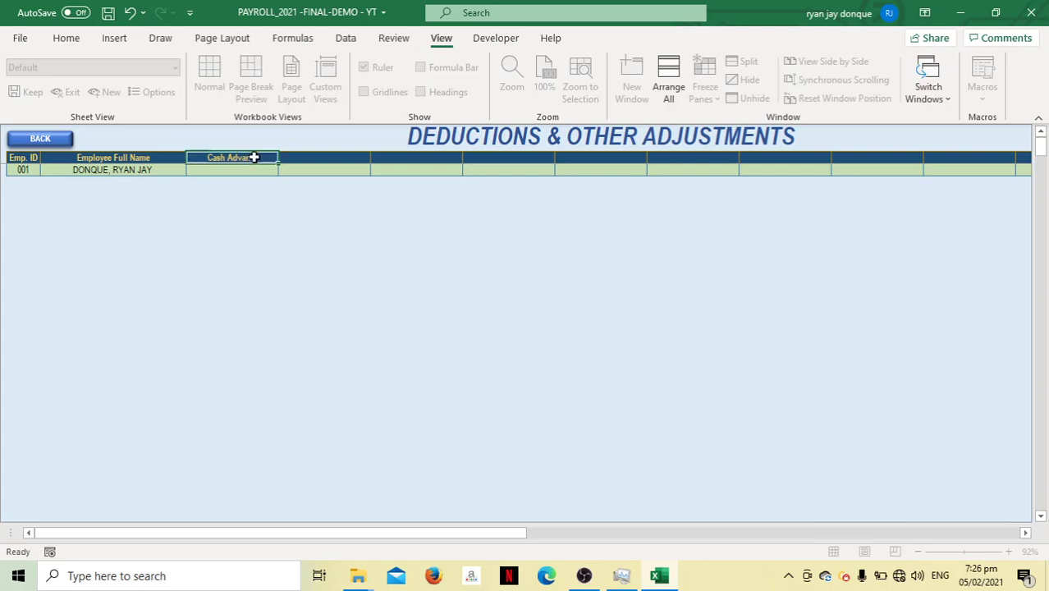
{"action": "key", "text": "Tab"}
{"action": "key", "text": "ctrl+s"}
{"action": "type", "text": "Va"}
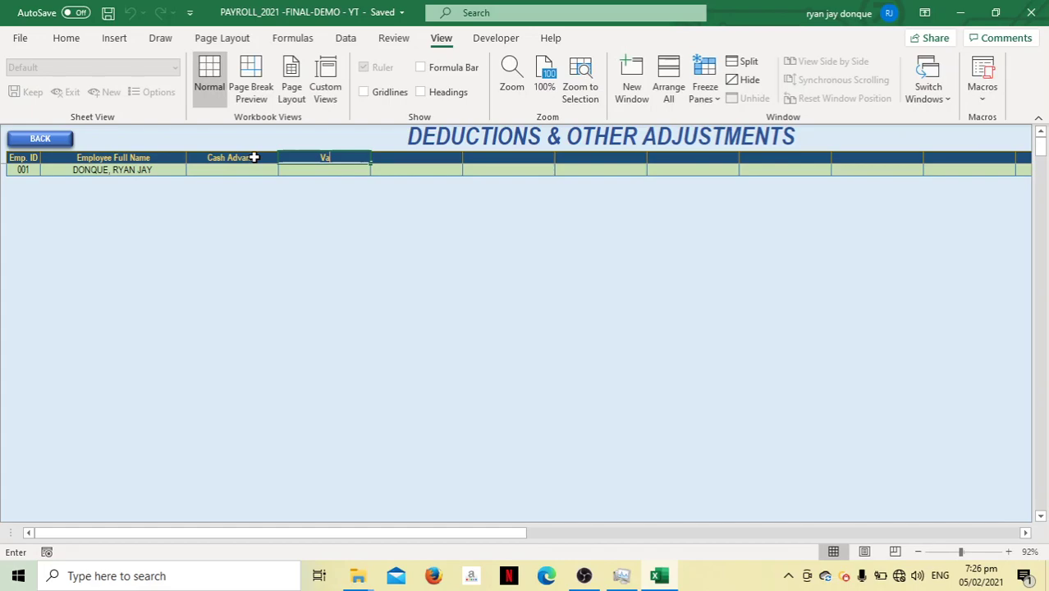
{"action": "type", "text": "le"}
{"action": "key", "text": "Tab"}
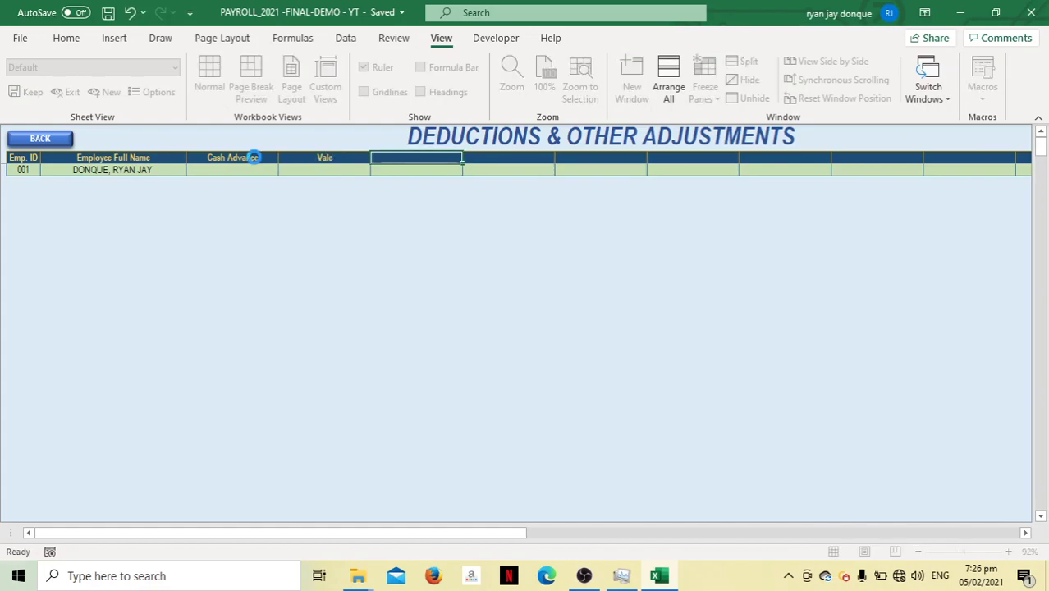
{"action": "key", "text": "ctrl+s"}
{"action": "type", "text": "Car"}
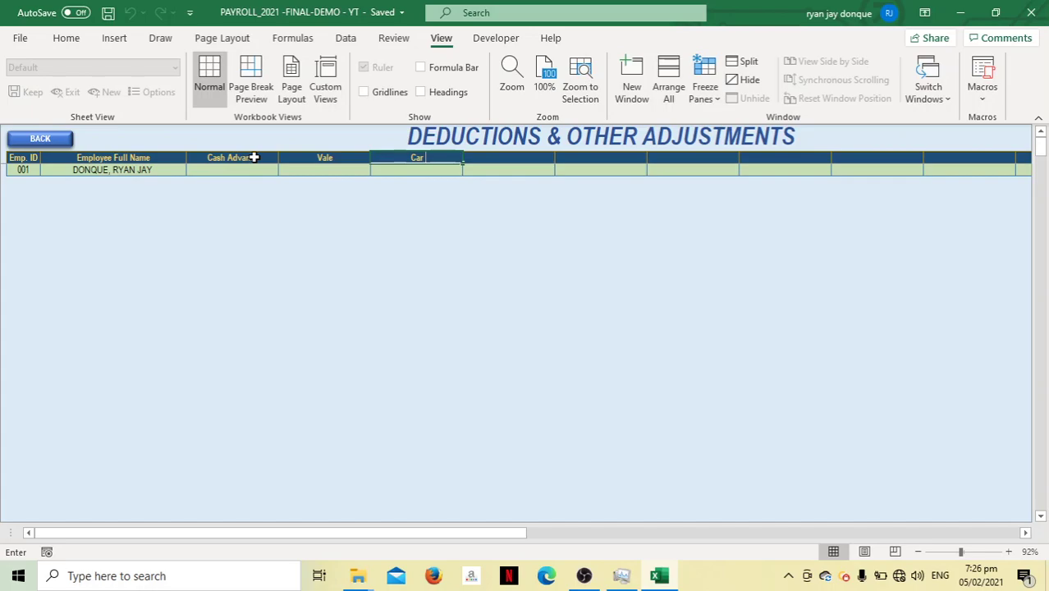
{"action": "type", "text": " Loan"}
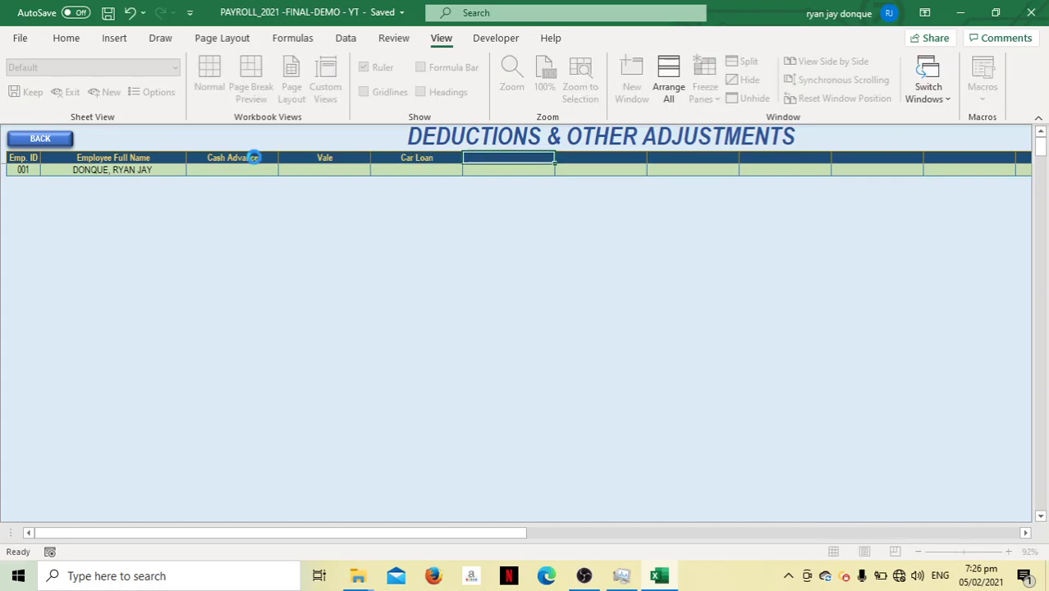
{"action": "key", "text": "Tab"}
Add the Cash Loan and House loan column headers and save
{"action": "type", "text": "Cas"}
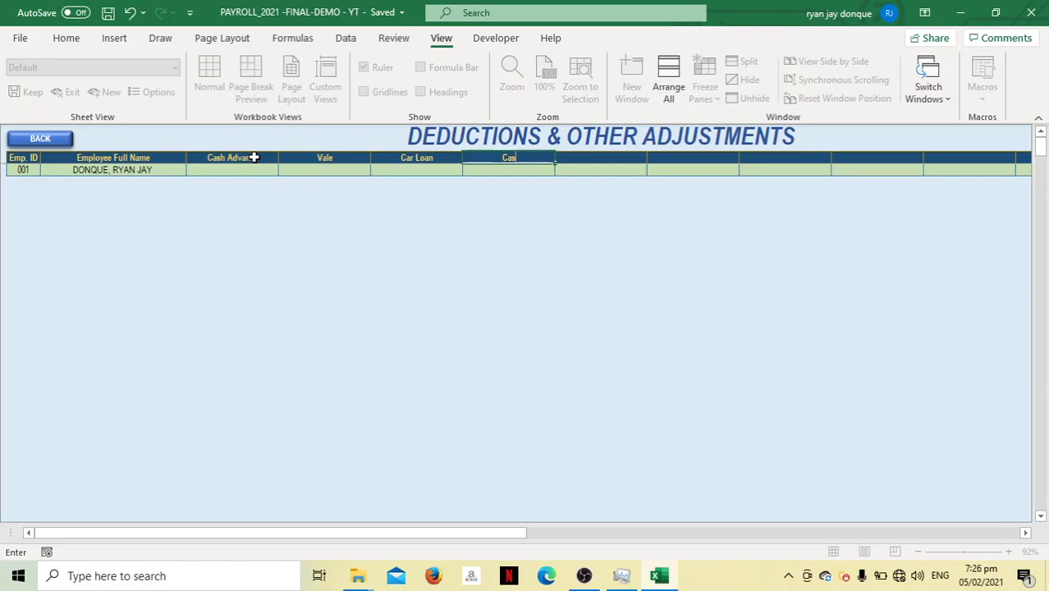
{"action": "type", "text": "h Loan"}
{"action": "key", "text": "Tab"}
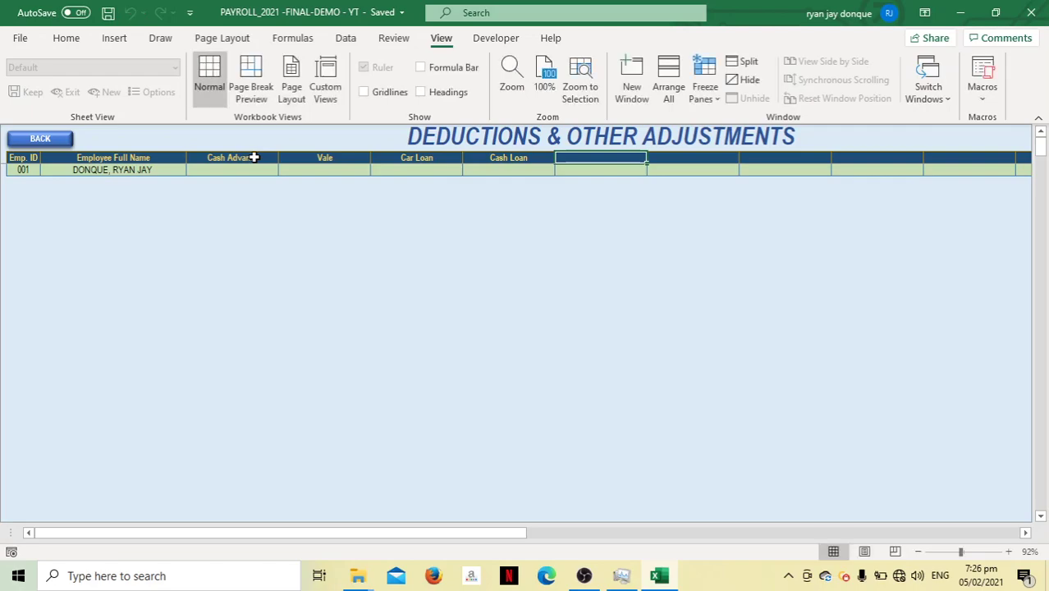
{"action": "type", "text": "HOUse"}
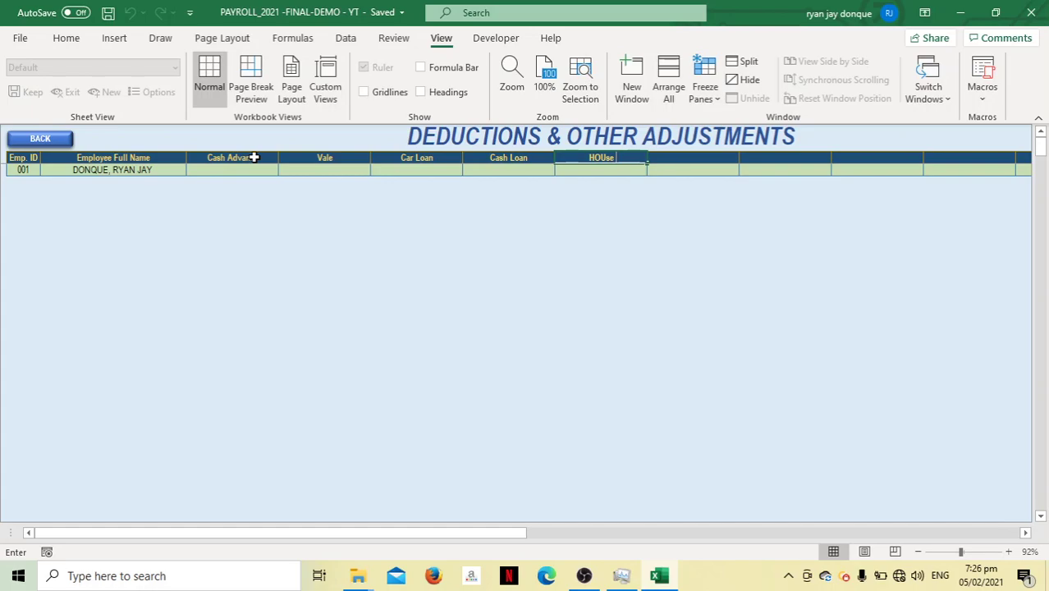
{"action": "key", "text": "BackSpace"}
{"action": "key", "text": "BackSpace"}
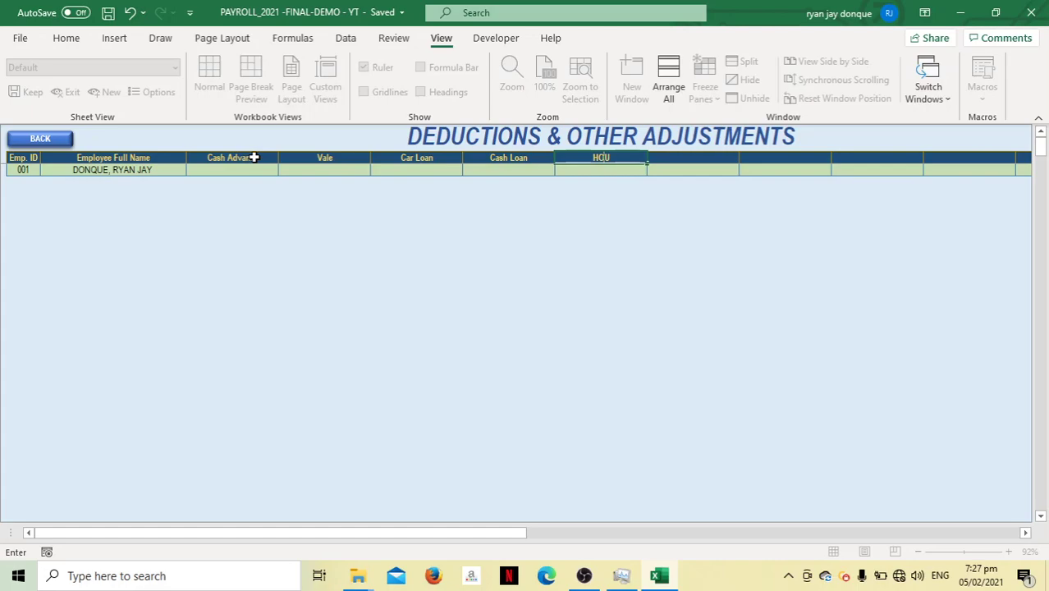
{"action": "key", "text": "BackSpace"}
{"action": "key", "text": "BackSpace"}
{"action": "type", "text": "ouse loan"}
{"action": "key", "text": "Tab"}
{"action": "key", "text": "ctrl+s"}
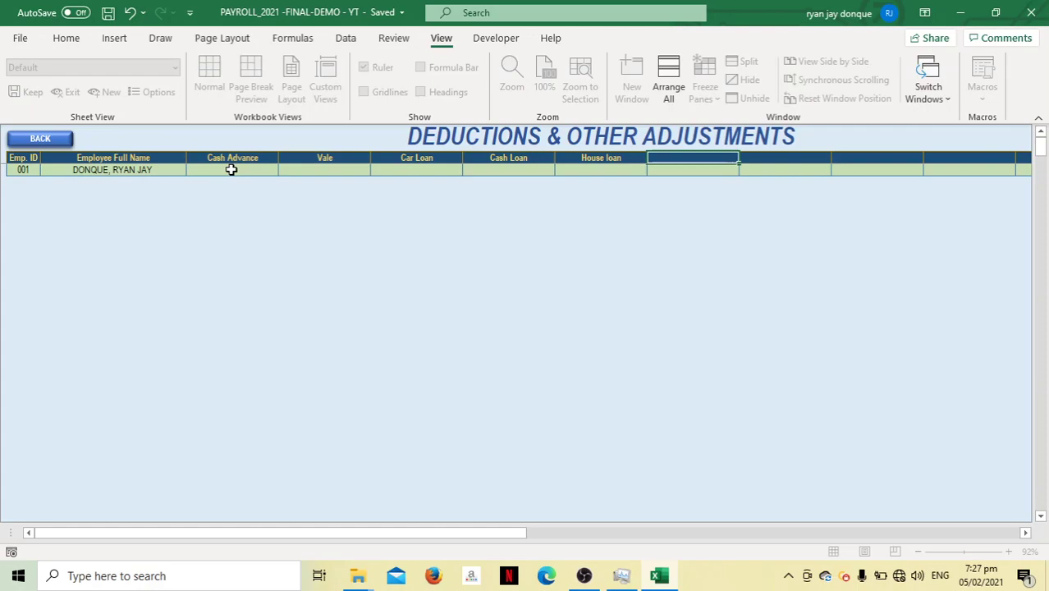
Enter employee 001's deductions: 500, 600, 700, 800 and 900 across the five columns
{"action": "left_click", "coordinate": [230, 169]}
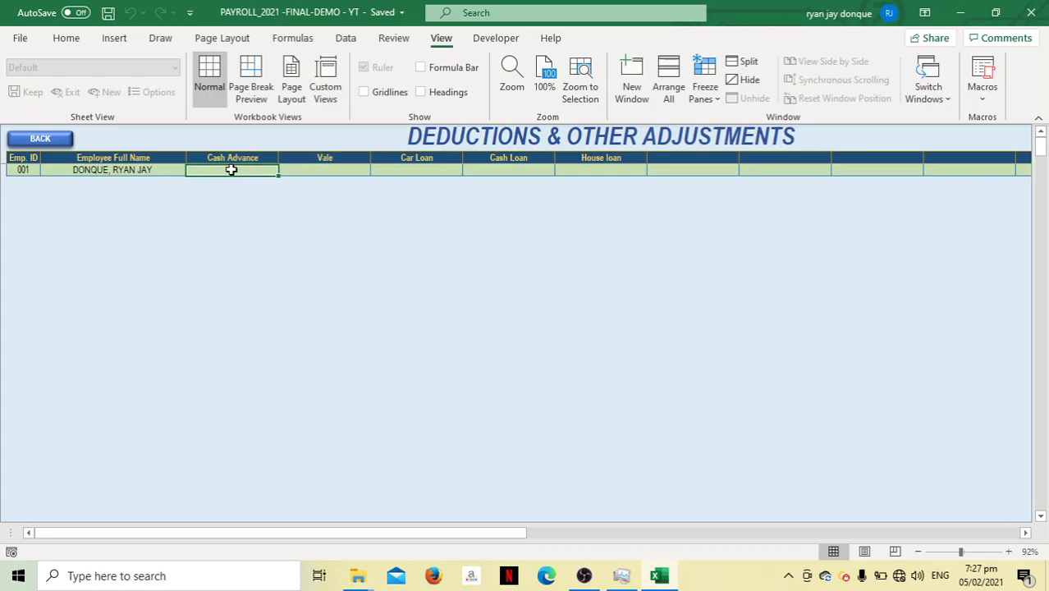
{"action": "type", "text": "5"}
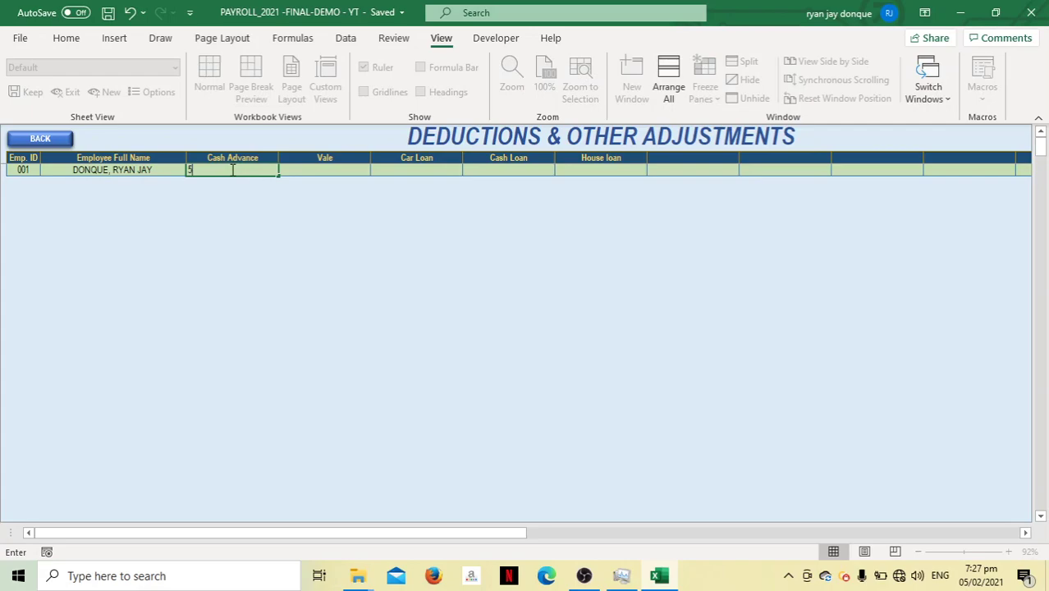
{"action": "type", "text": "00"}
{"action": "key", "text": "Tab"}
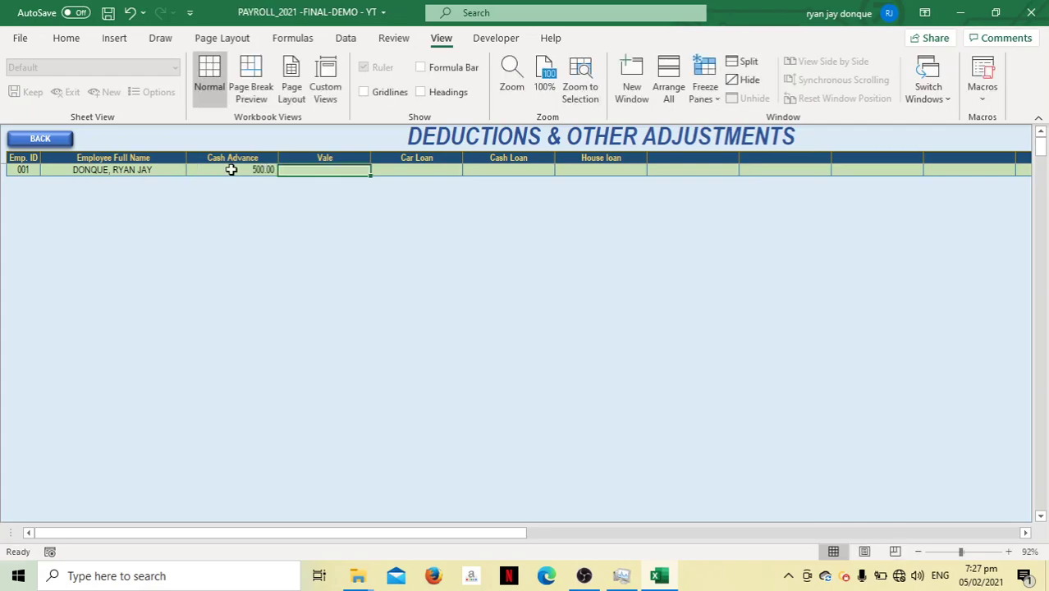
{"action": "type", "text": "600"}
{"action": "key", "text": "Tab"}
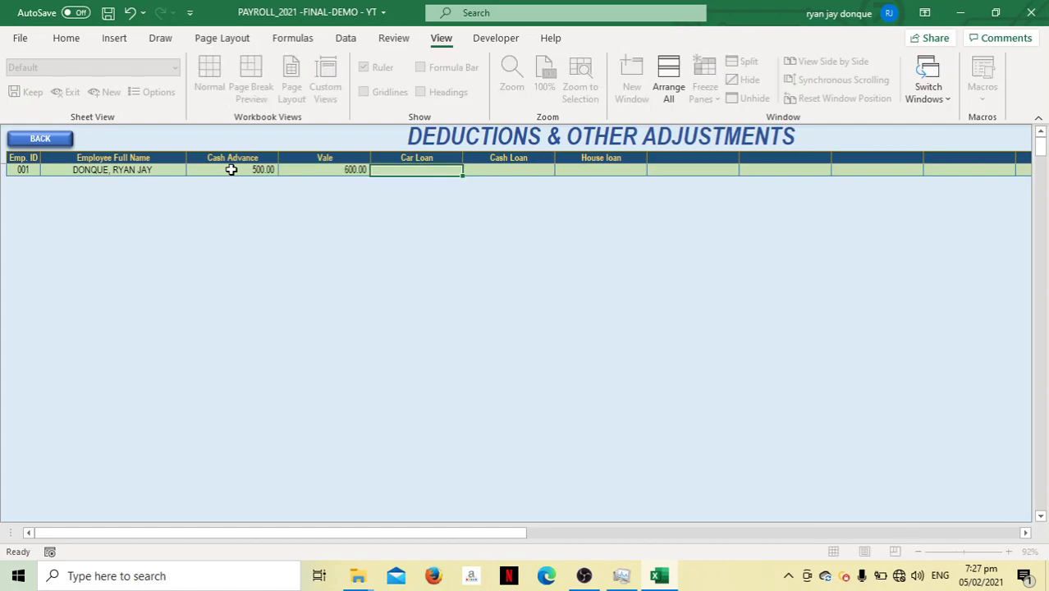
{"action": "type", "text": "700"}
{"action": "key", "text": "Tab"}
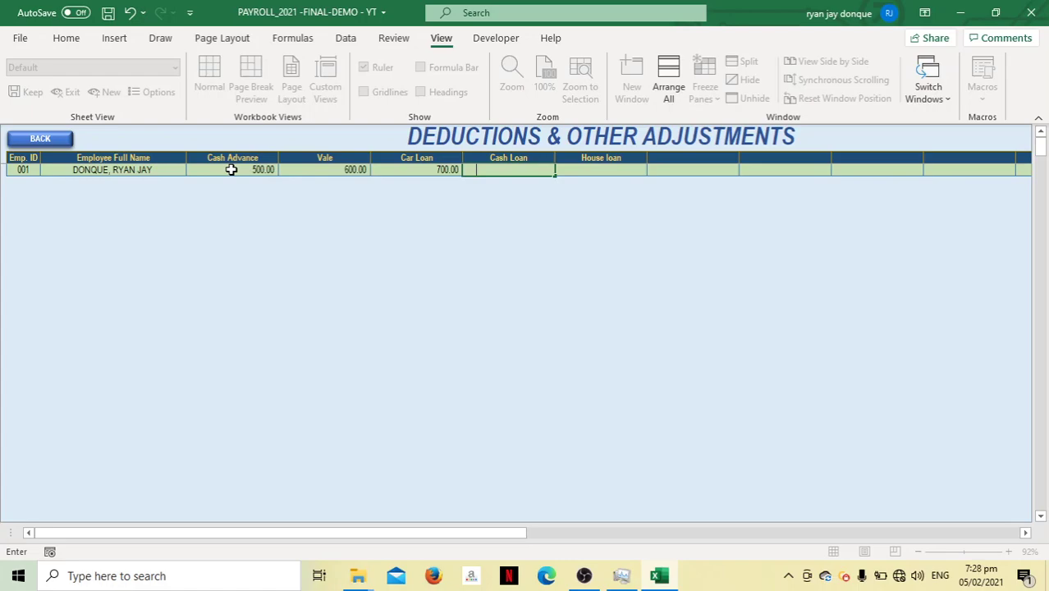
{"action": "type", "text": "800"}
{"action": "left_click", "coordinate": [587, 169]}
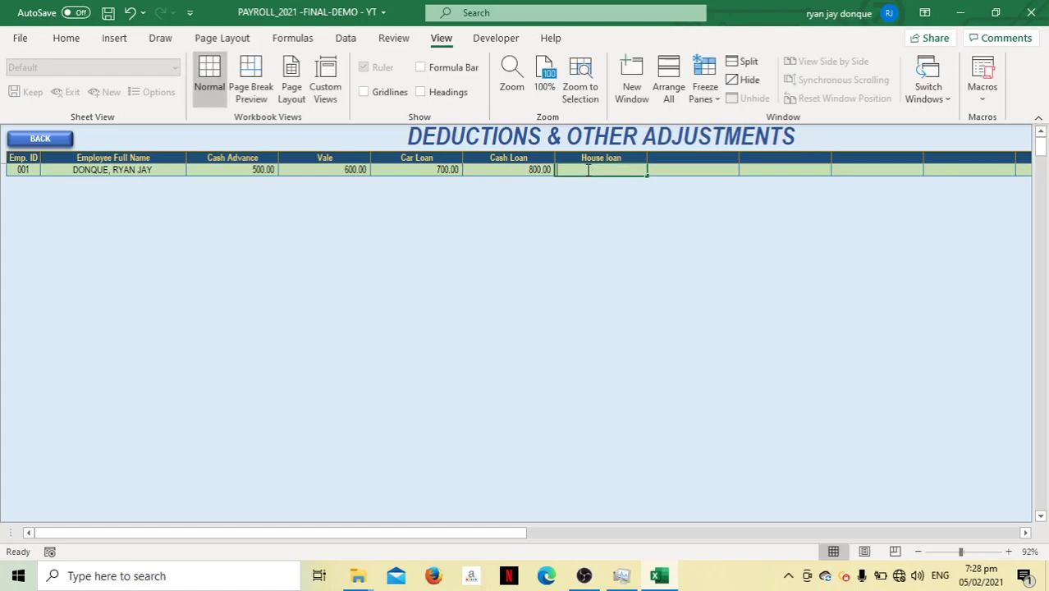
{"action": "type", "text": "900"}
{"action": "left_click", "coordinate": [598, 190]}
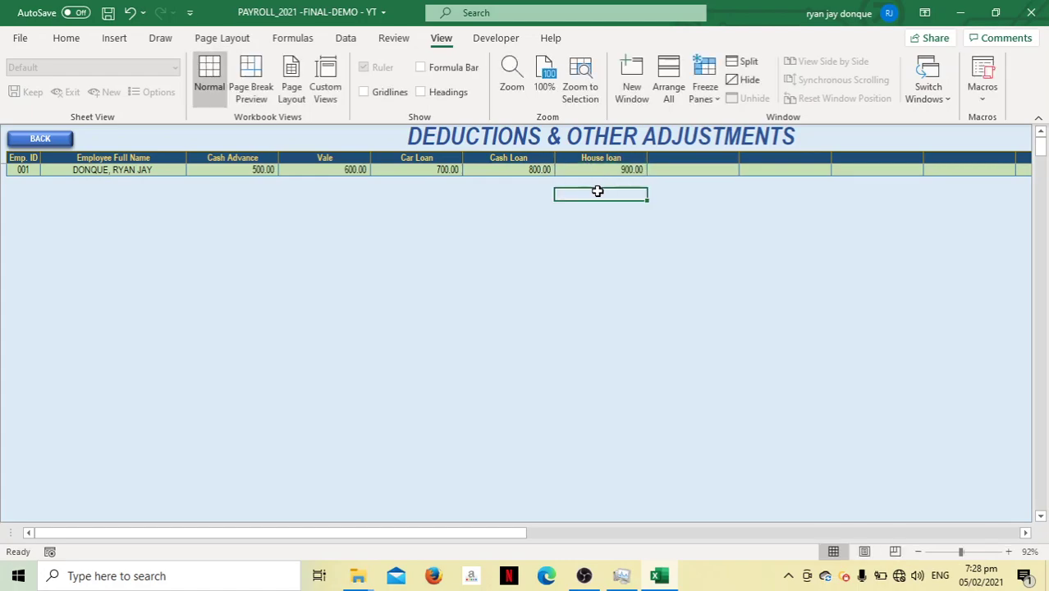
Return to the payroll form and reselect the employee so deductions total 3,500.00
{"action": "left_click", "coordinate": [40, 138]}
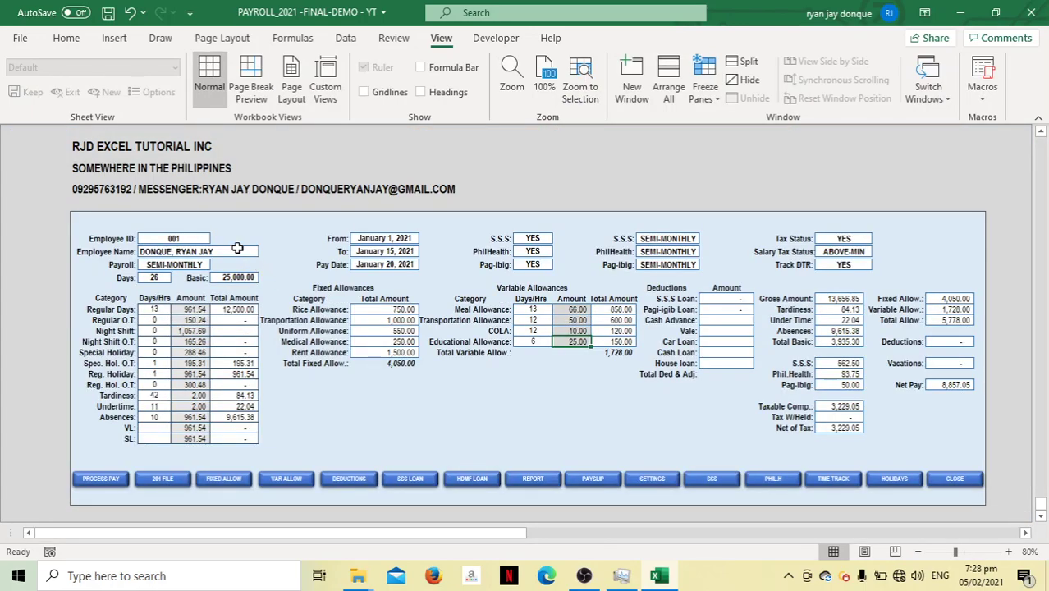
{"action": "left_click", "coordinate": [238, 251]}
{"action": "left_click", "coordinate": [263, 252]}
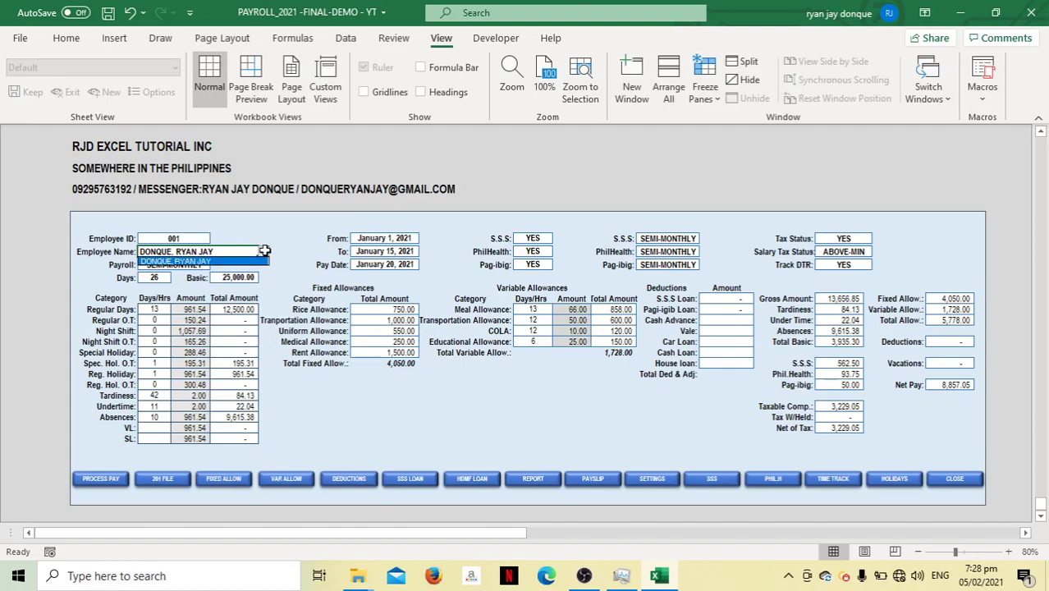
{"action": "left_click", "coordinate": [238, 259]}
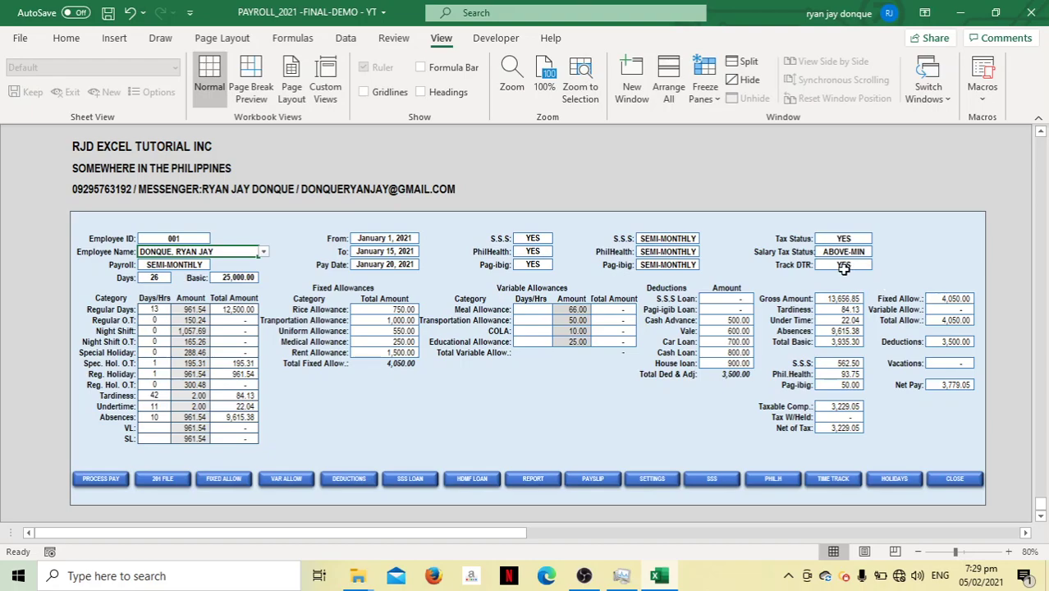
{"action": "left_click", "coordinate": [844, 266]}
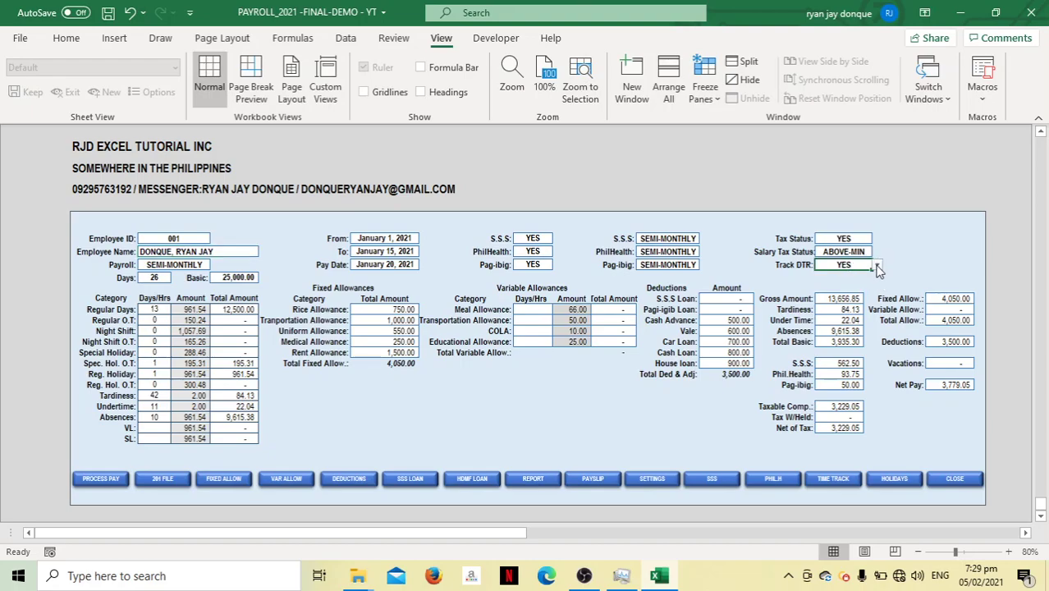
{"action": "left_click", "coordinate": [876, 265]}
{"action": "key", "text": "Escape"}
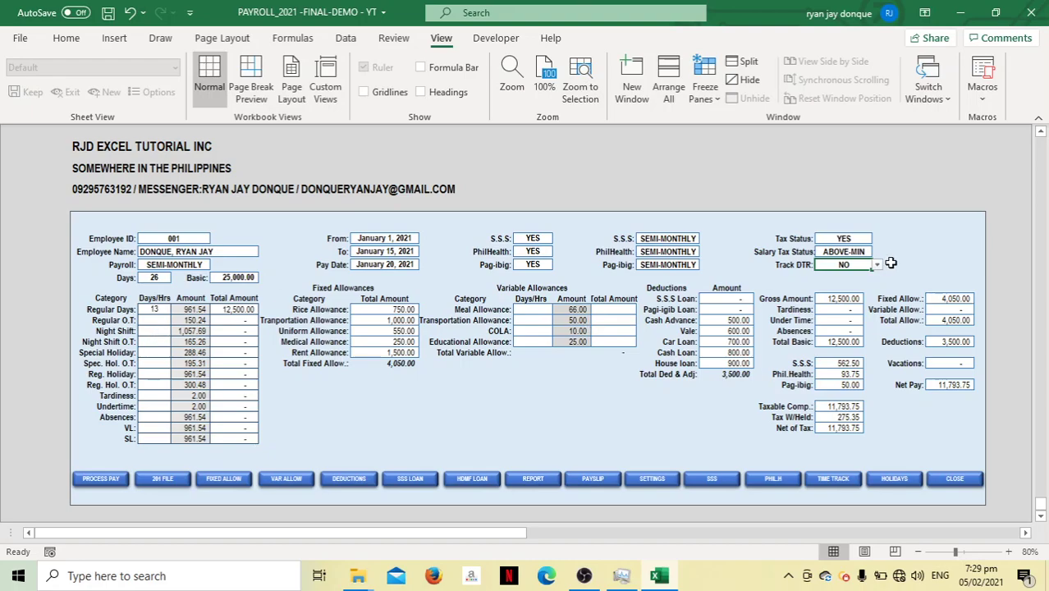
{"action": "left_click", "coordinate": [876, 267]}
{"action": "left_click", "coordinate": [841, 279]}
{"action": "left_click", "coordinate": [840, 275]}
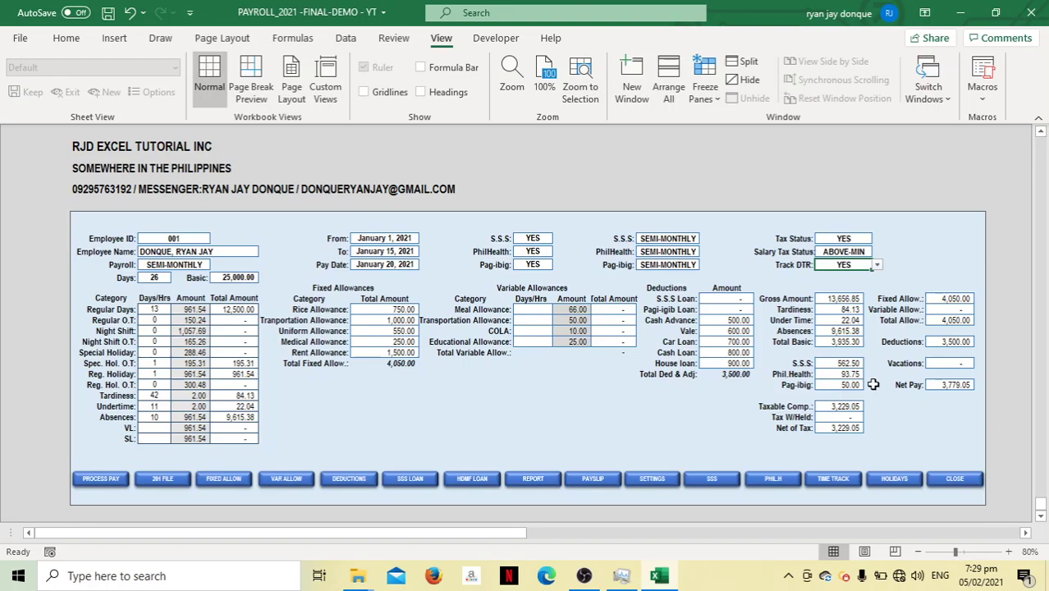
Set the S.S.S. schedule to MONTHLY
{"action": "left_click", "coordinate": [667, 236]}
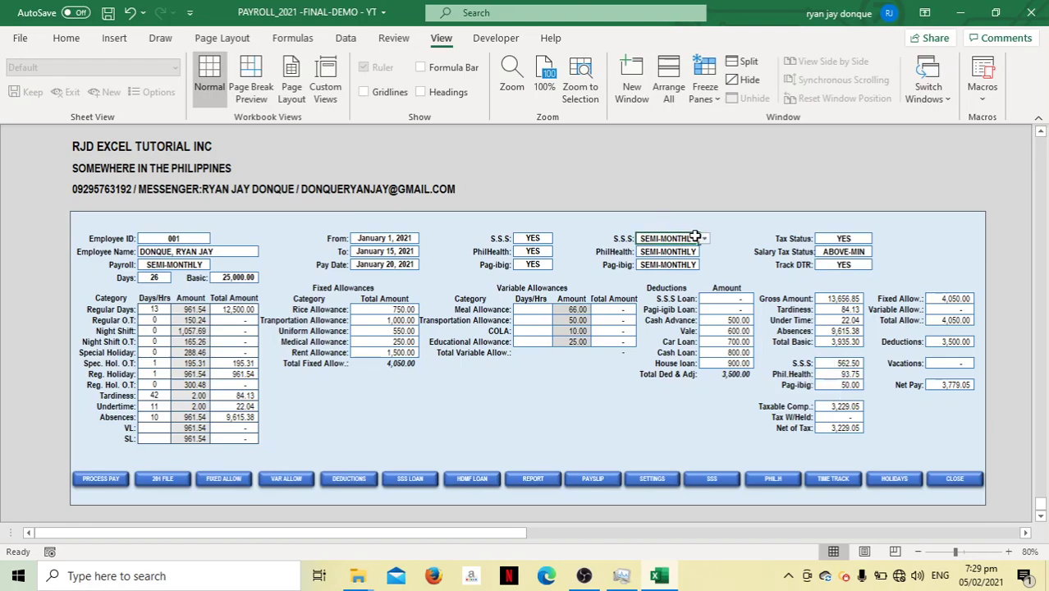
{"action": "left_click", "coordinate": [703, 238]}
{"action": "left_click", "coordinate": [680, 248]}
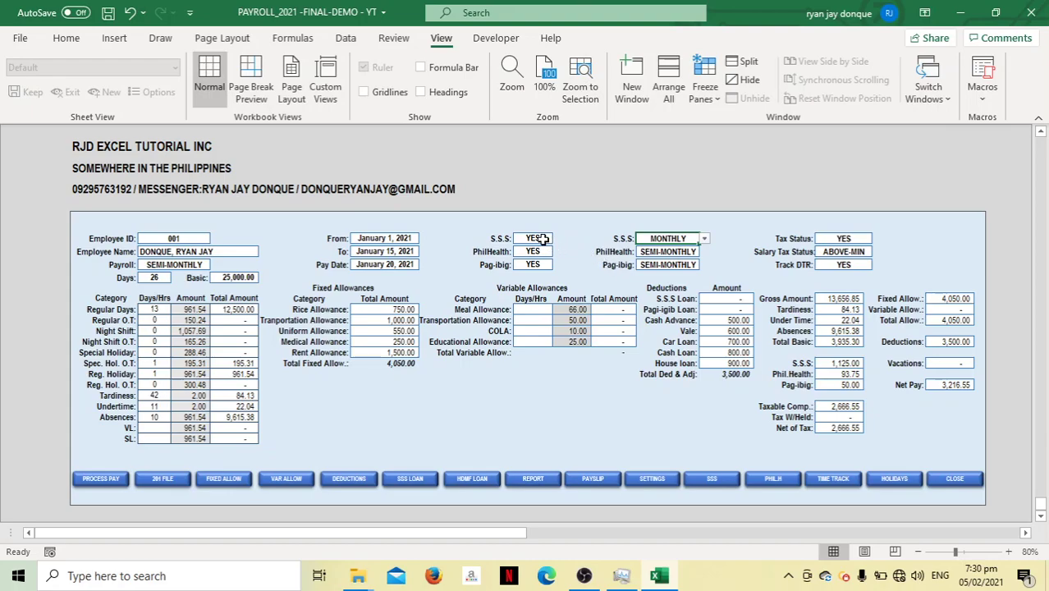
Switch the S.S.S. setting to NO, then undo it back to YES
{"action": "left_click", "coordinate": [541, 239]}
{"action": "left_click", "coordinate": [538, 248]}
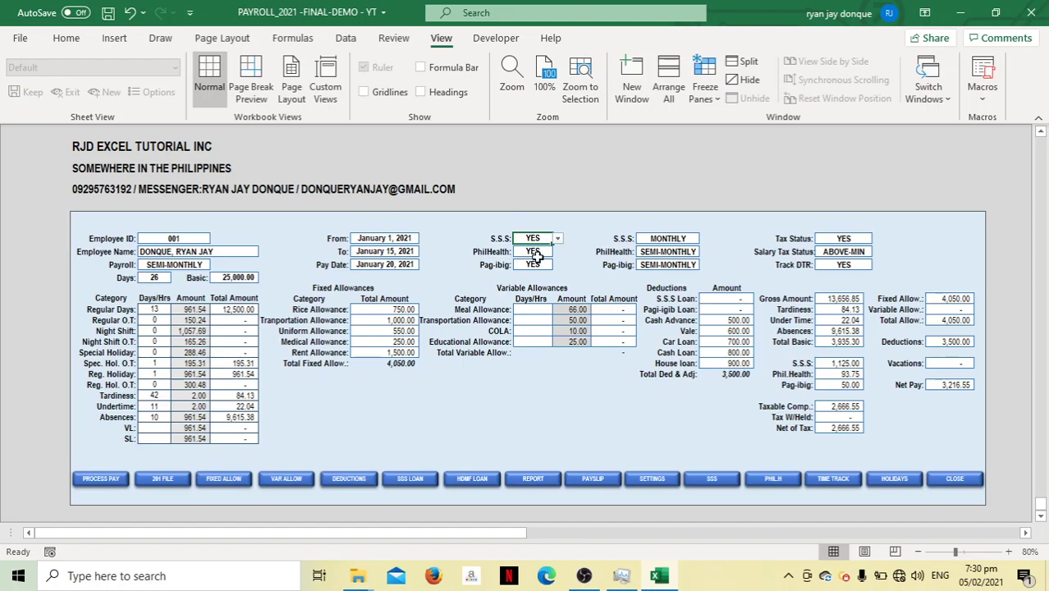
{"action": "key", "text": "alt+Down"}
{"action": "key", "text": "Down"}
{"action": "key", "text": "Return"}
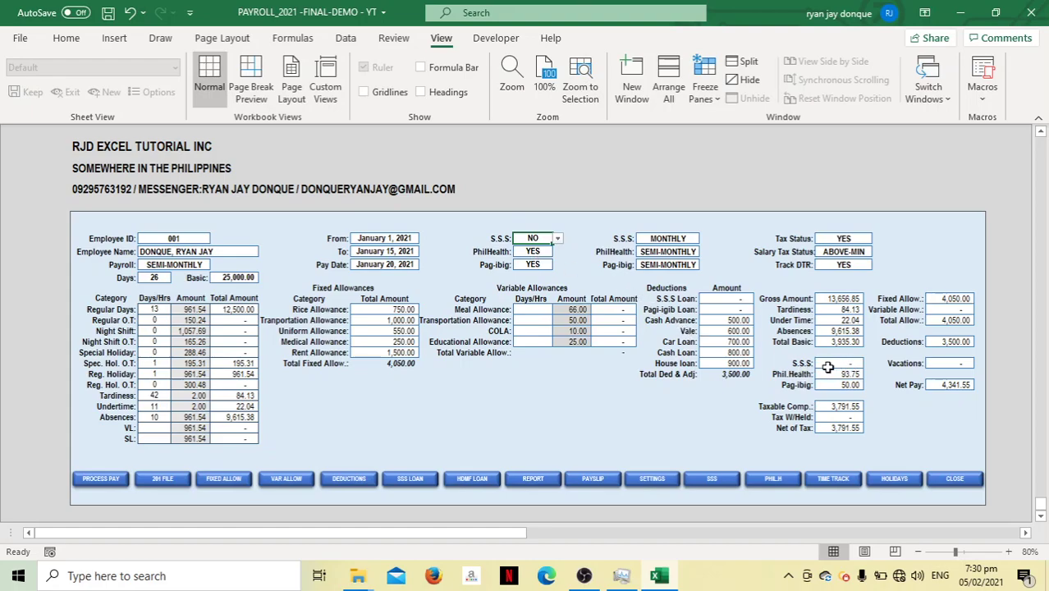
{"action": "left_click", "coordinate": [557, 238]}
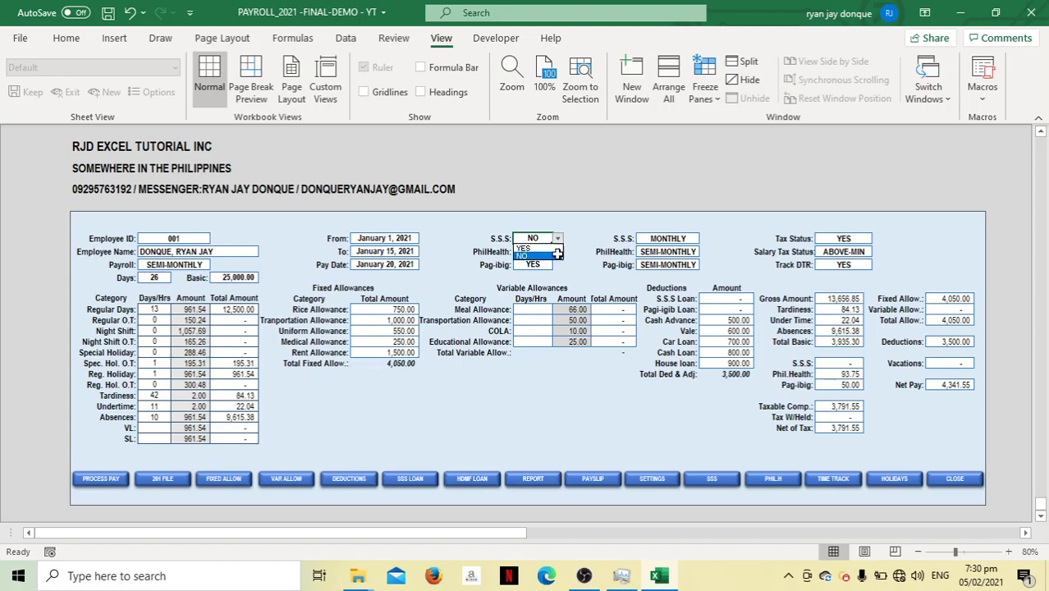
{"action": "left_click", "coordinate": [535, 255]}
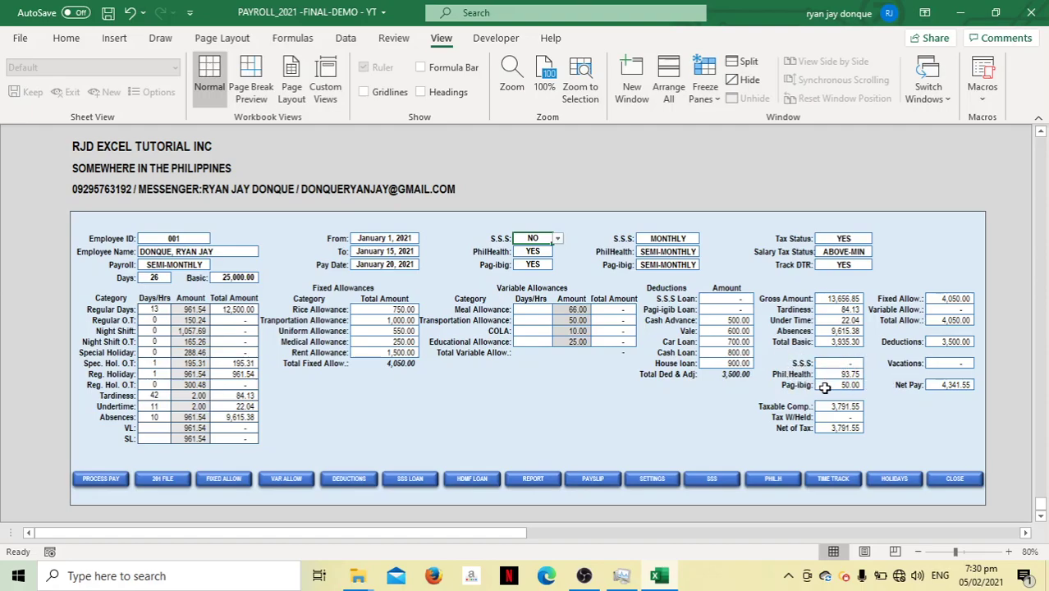
{"action": "key", "text": "ctrl+z"}
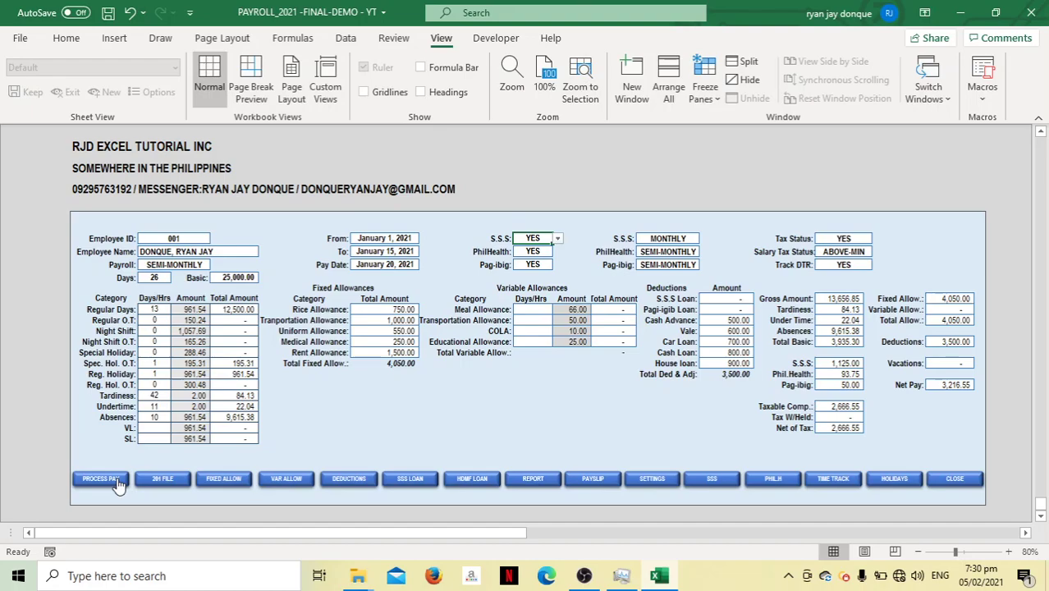
Process employee 001's pay and save the workbook
{"action": "left_click", "coordinate": [116, 479]}
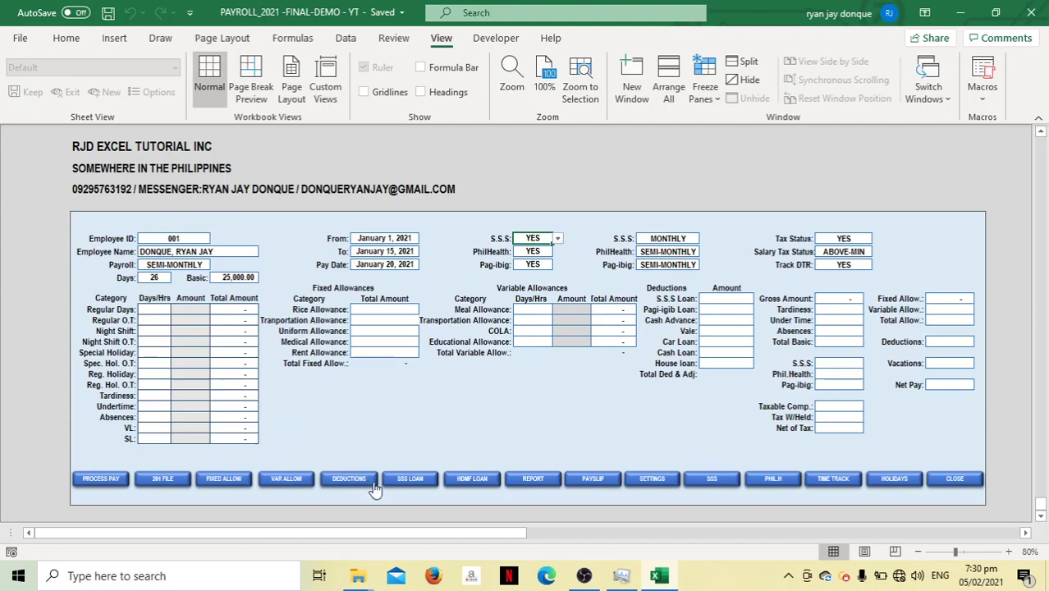
In the payroll report, set the Pay Date in D9 to January 20, 2021
{"action": "left_click", "coordinate": [532, 481]}
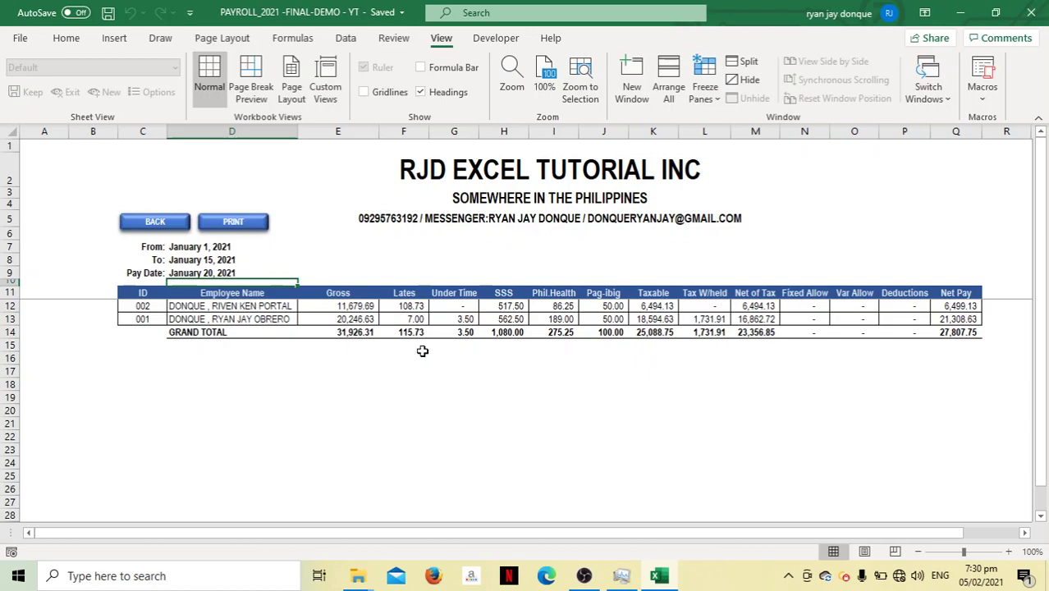
{"action": "left_click", "coordinate": [228, 271]}
{"action": "type", "text": "1"}
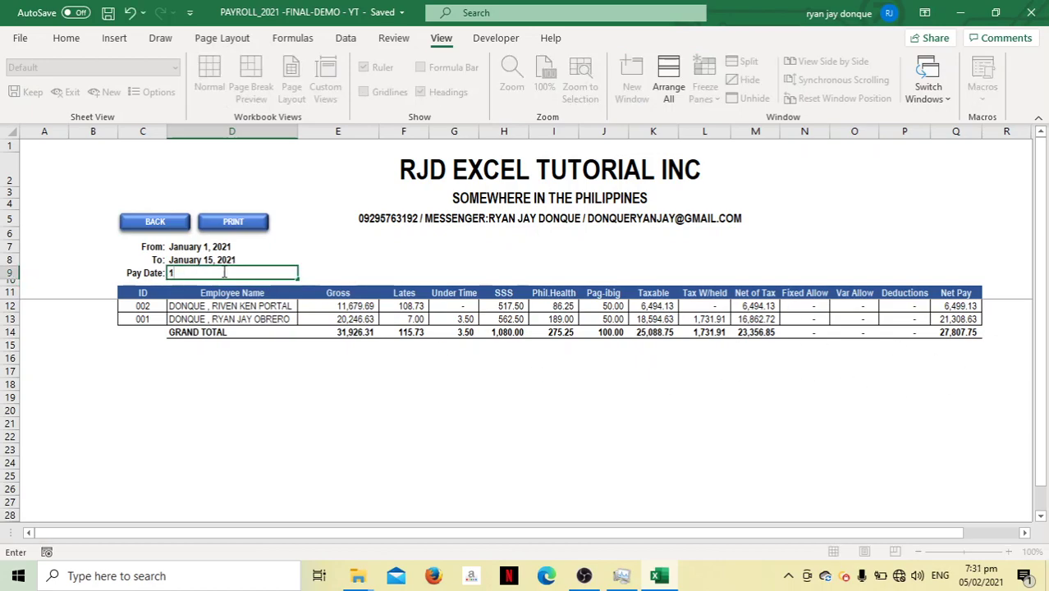
{"action": "type", "text": "/20"}
{"action": "key", "text": "Return"}
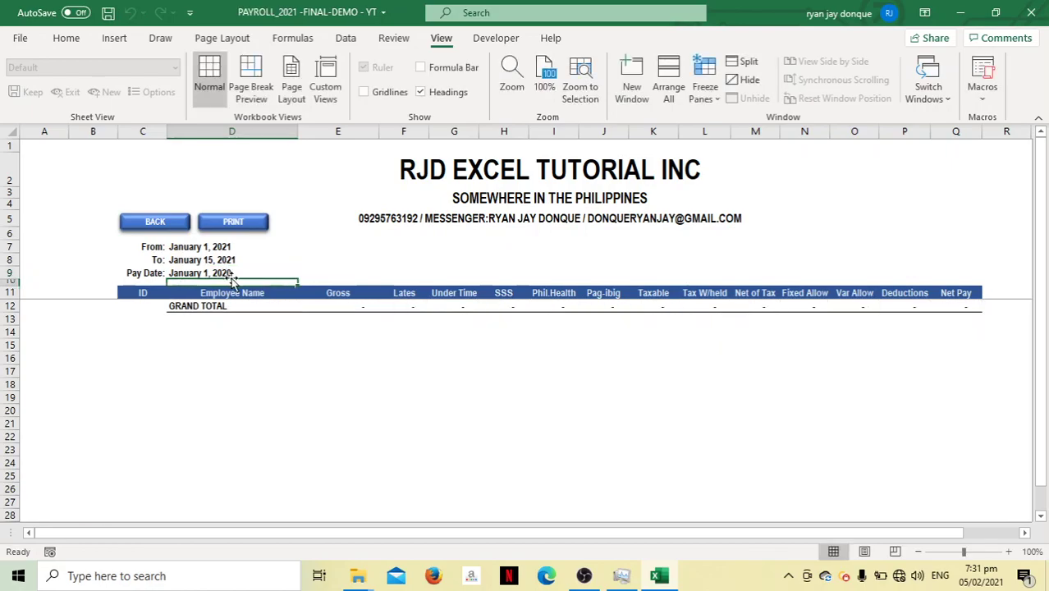
{"action": "left_click", "coordinate": [236, 272]}
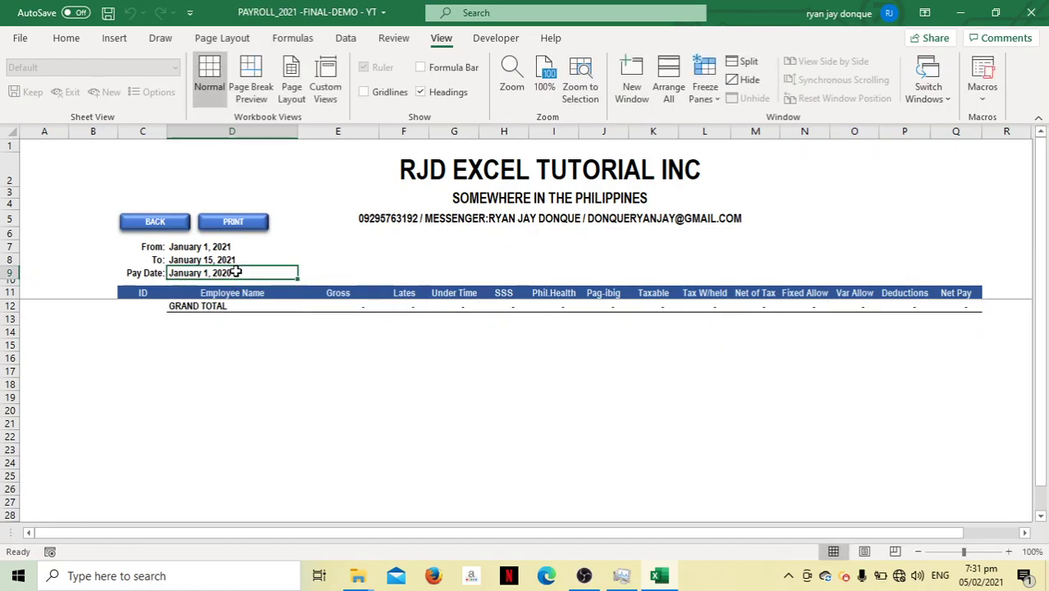
{"action": "type", "text": "21/1"}
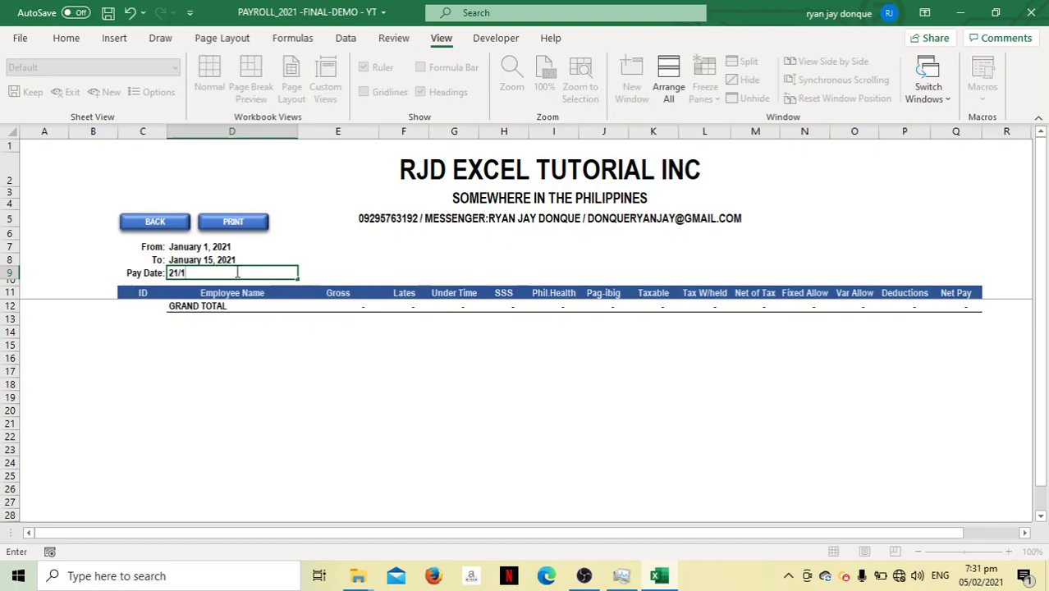
{"action": "key", "text": "BackSpace"}
{"action": "key", "text": "BackSpace"}
{"action": "key", "text": "BackSpace"}
{"action": "type", "text": "0/"}
{"action": "type", "text": "1"}
{"action": "key", "text": "Return"}
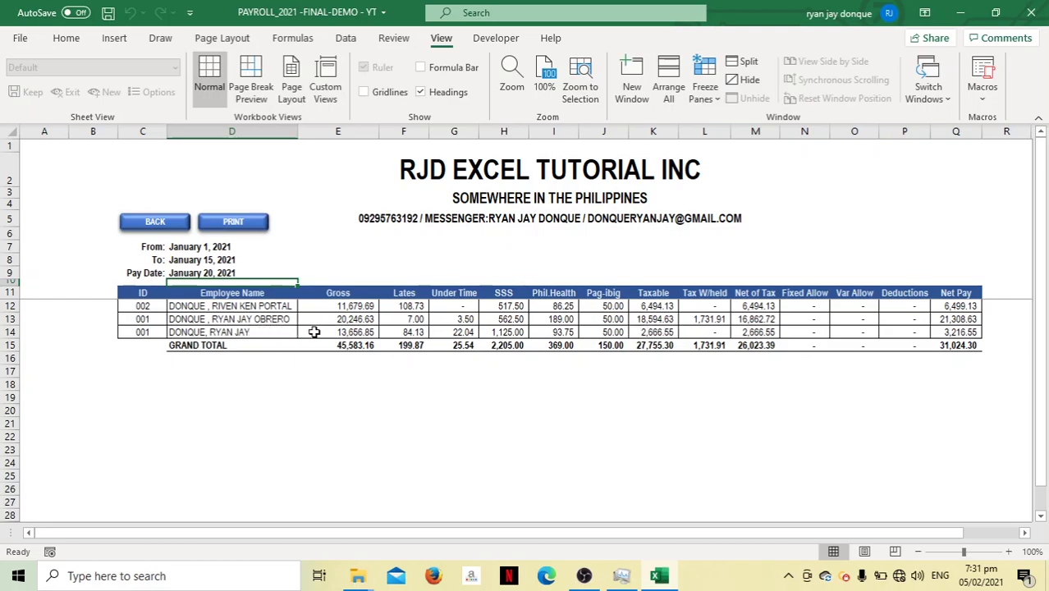
Check row 13's employee name and Net Pay, then return to the payroll form
{"action": "left_click", "coordinate": [261, 318]}
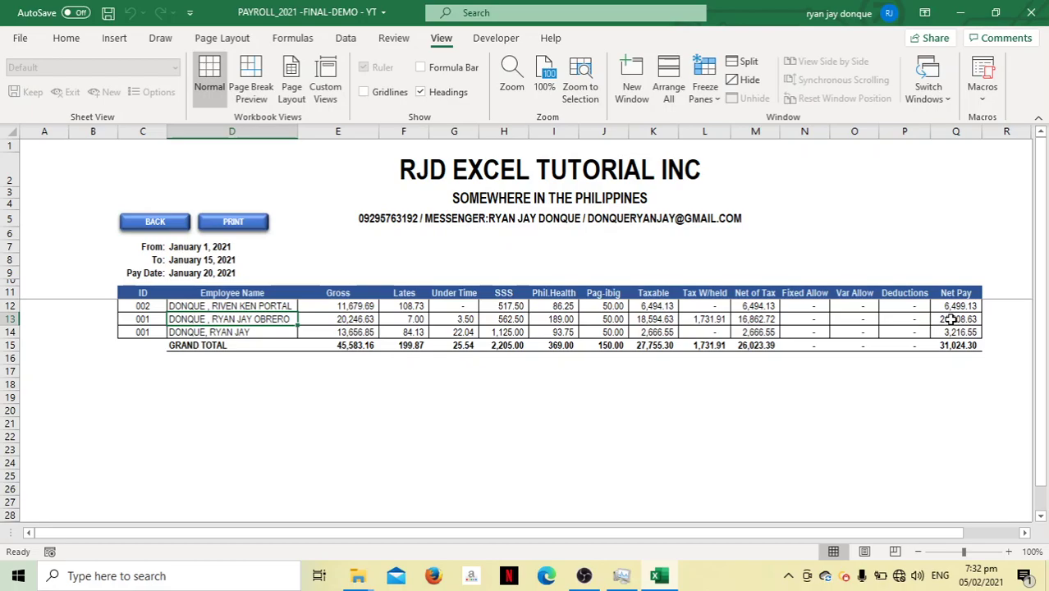
{"action": "left_click", "coordinate": [952, 319]}
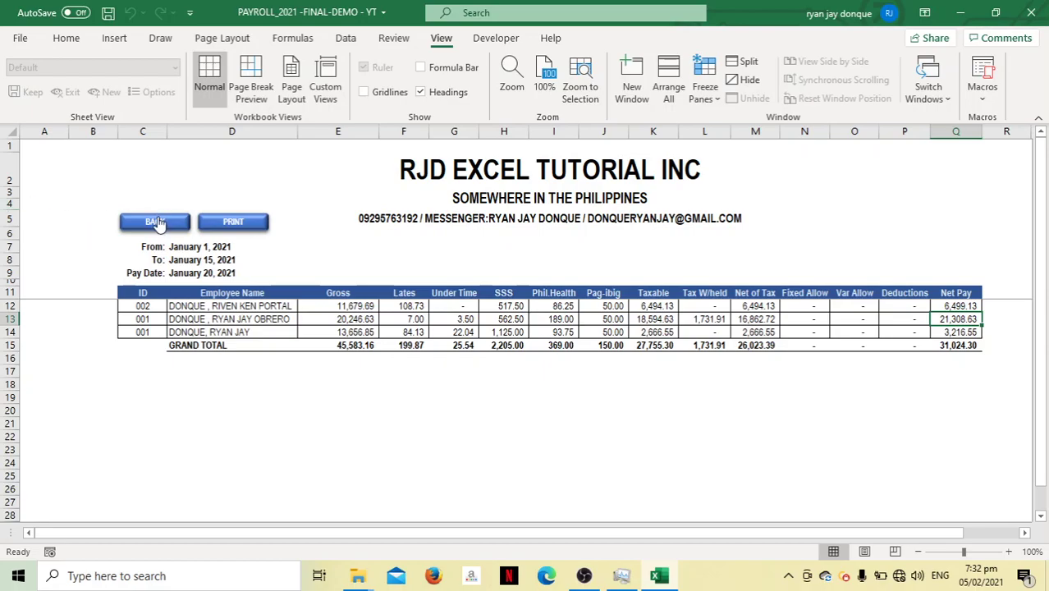
{"action": "left_click", "coordinate": [157, 221]}
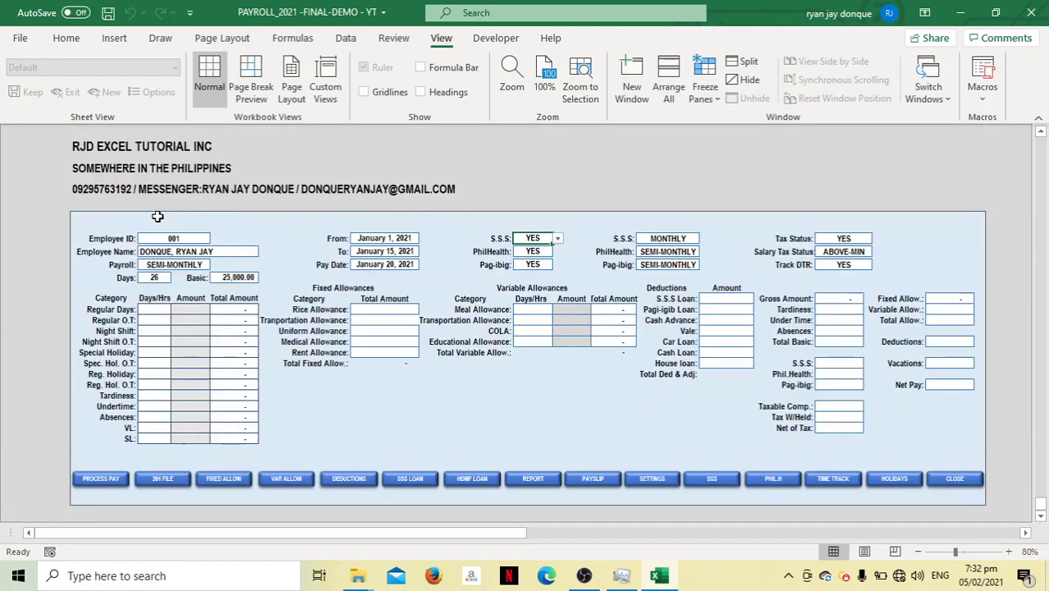
On the SSS LOAN sheet, enter employee 001's check number and check date 31/12/2020
{"action": "left_click", "coordinate": [408, 481]}
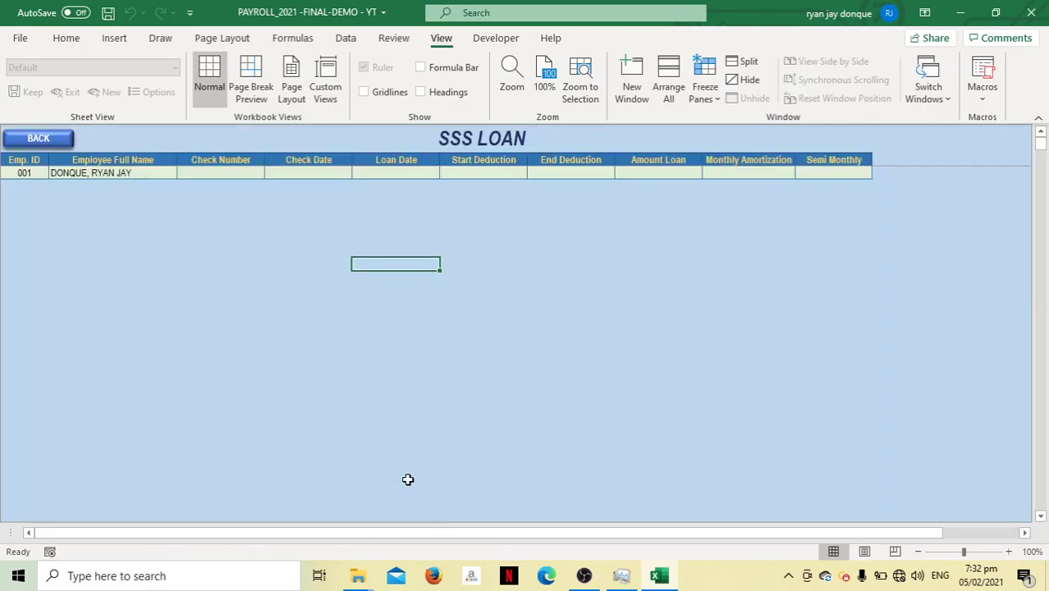
{"action": "left_click", "coordinate": [242, 177]}
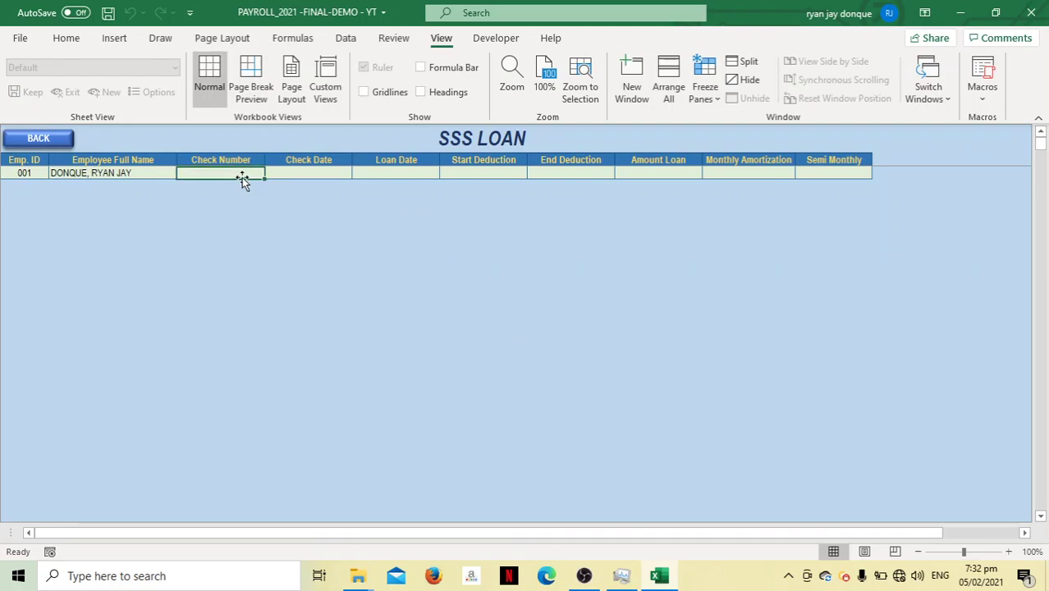
{"action": "type", "text": "12443"}
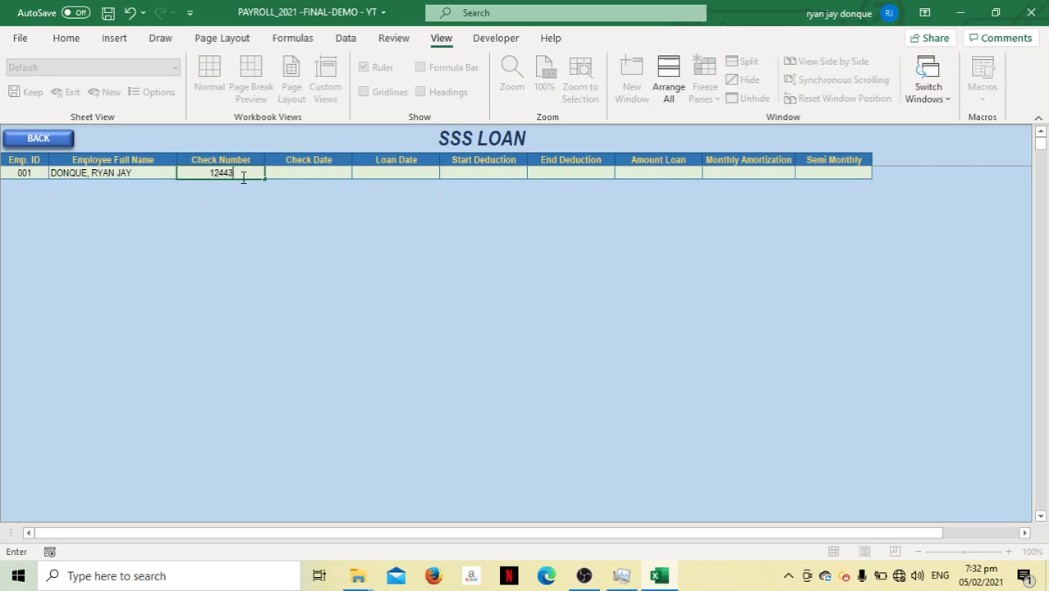
{"action": "left_click", "coordinate": [282, 173]}
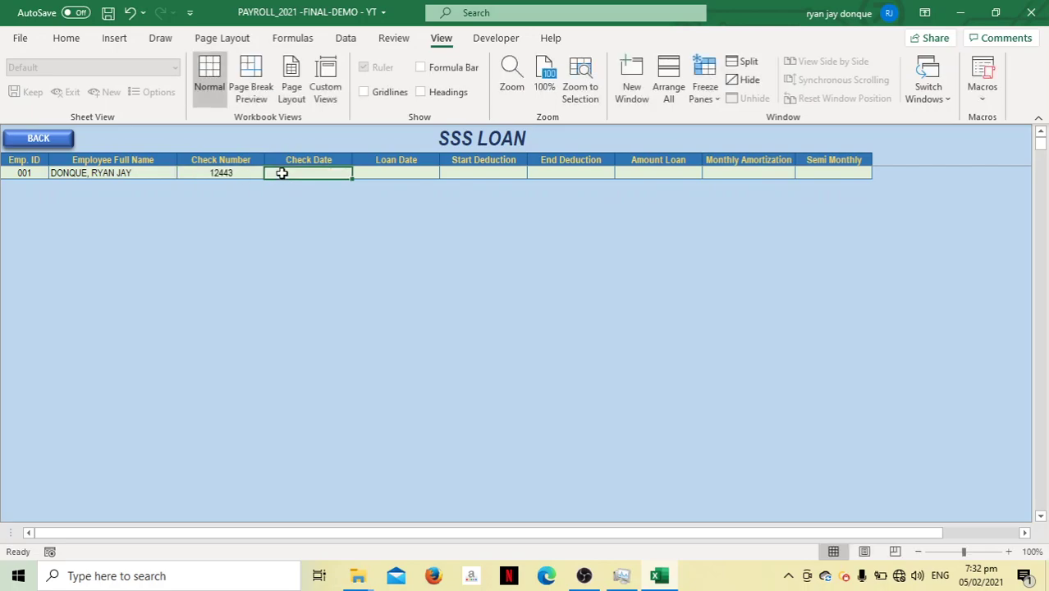
{"action": "type", "text": "05"}
{"action": "key", "text": "BackSpace"}
{"action": "key", "text": "BackSpace"}
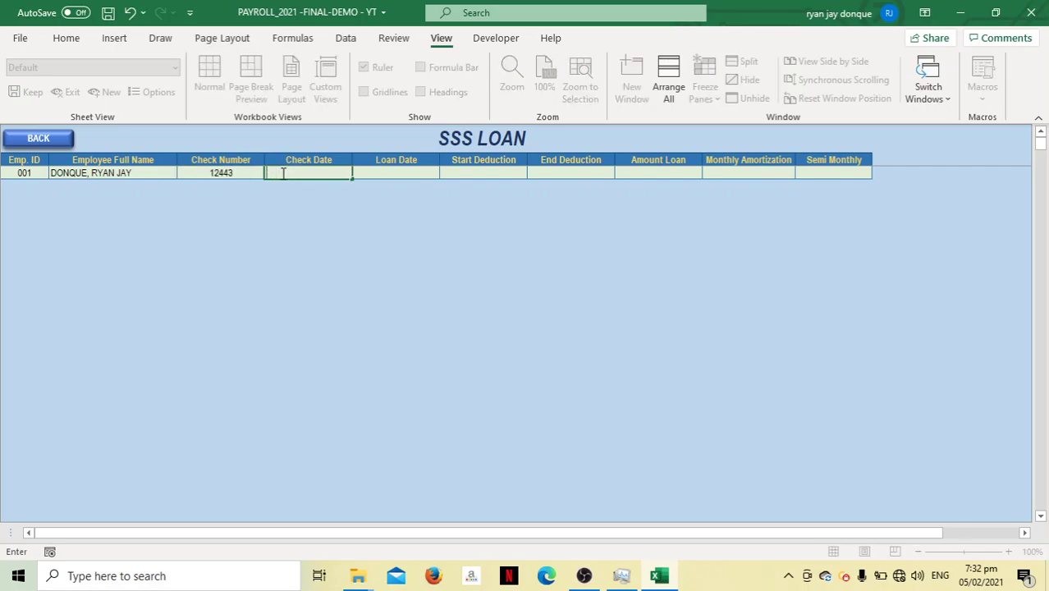
{"action": "type", "text": "31/12/20"}
{"action": "key", "text": "Tab"}
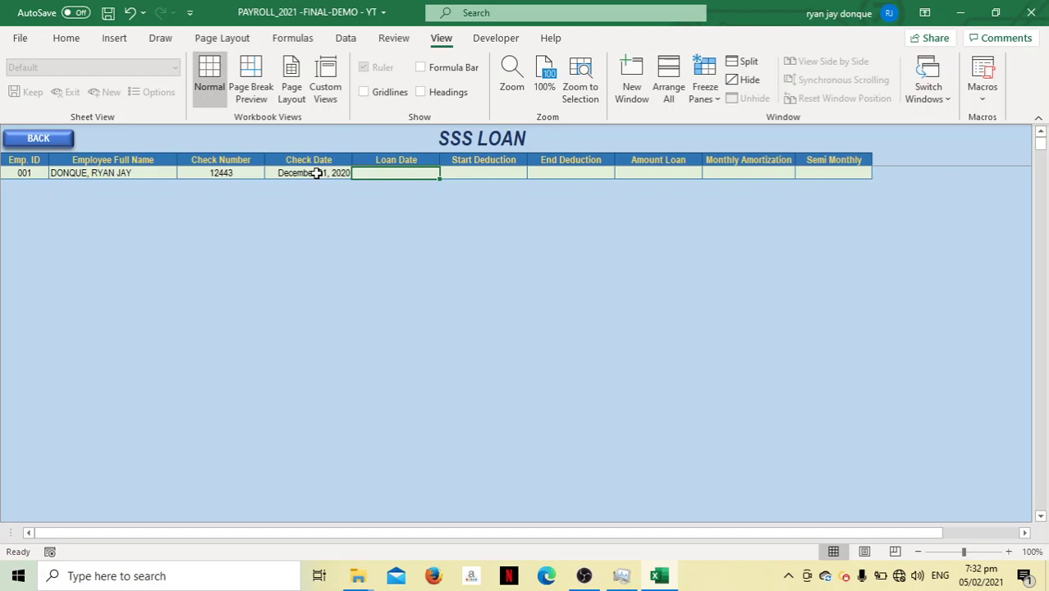
Set loan date 12/12, start deduction date 1/1/2021 and end deduction date 31/12/2022
{"action": "type", "text": "12/"}
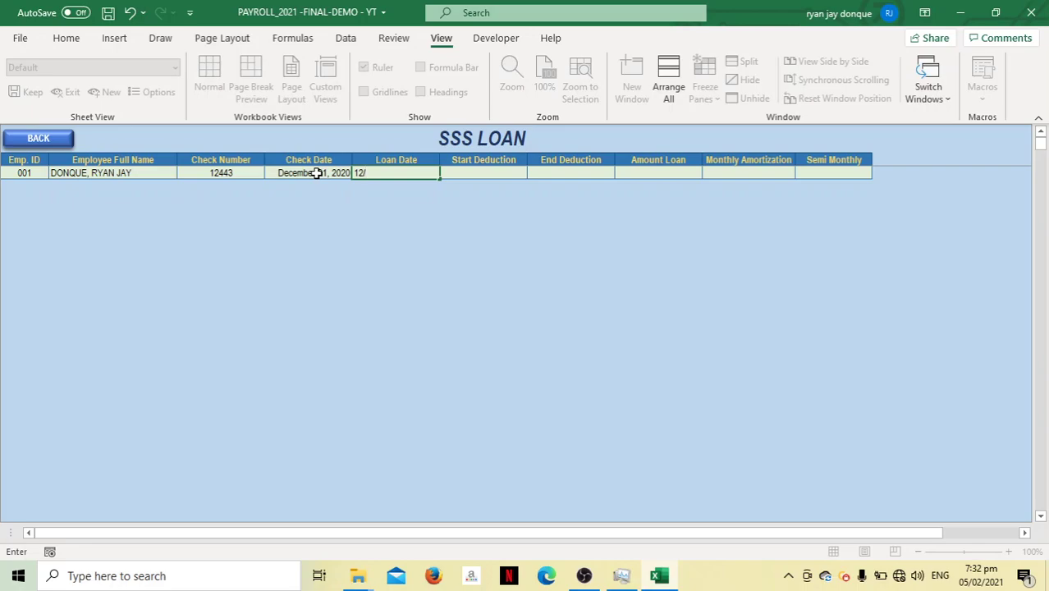
{"action": "type", "text": "12"}
{"action": "key", "text": "Tab"}
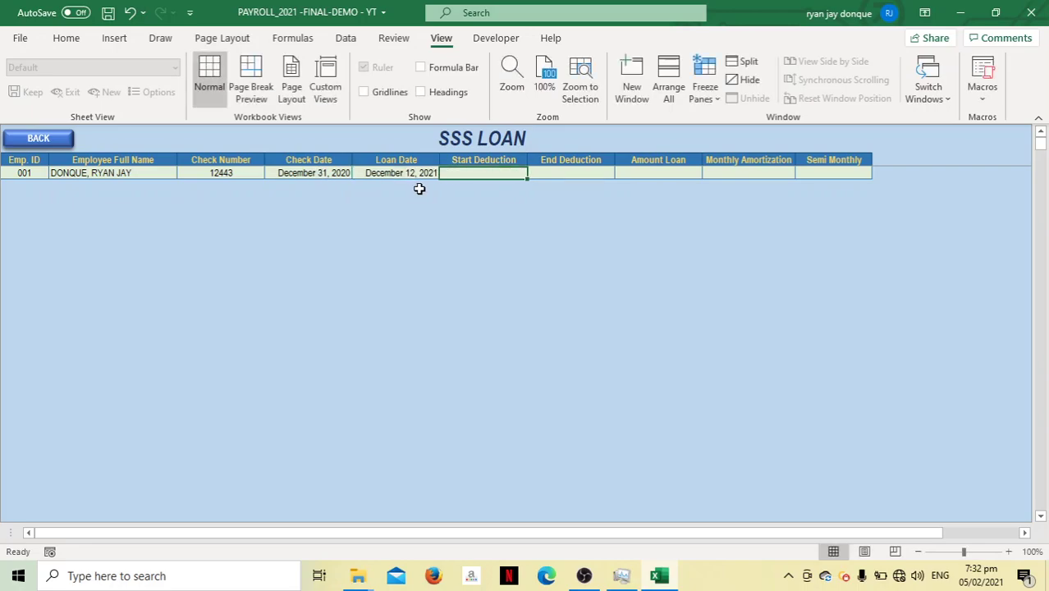
{"action": "type", "text": "1"}
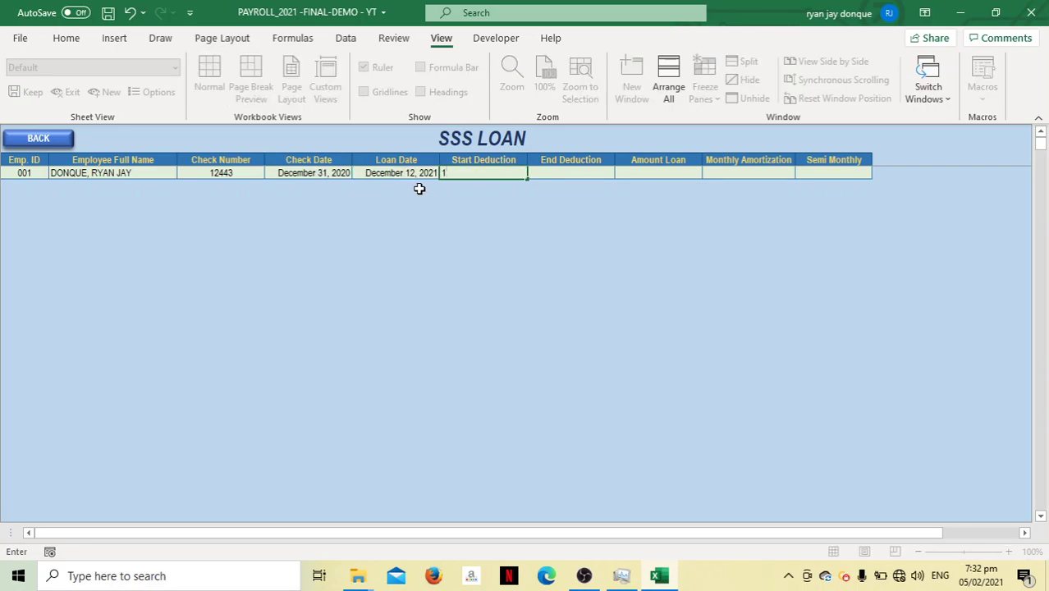
{"action": "type", "text": "/1"}
{"action": "key", "text": "Tab"}
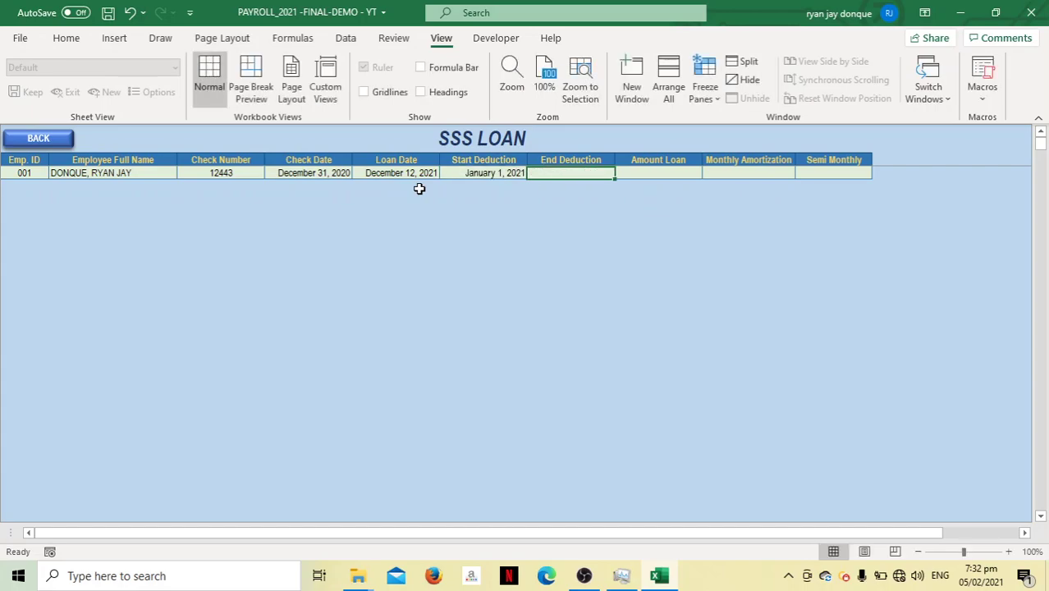
{"action": "type", "text": "12"}
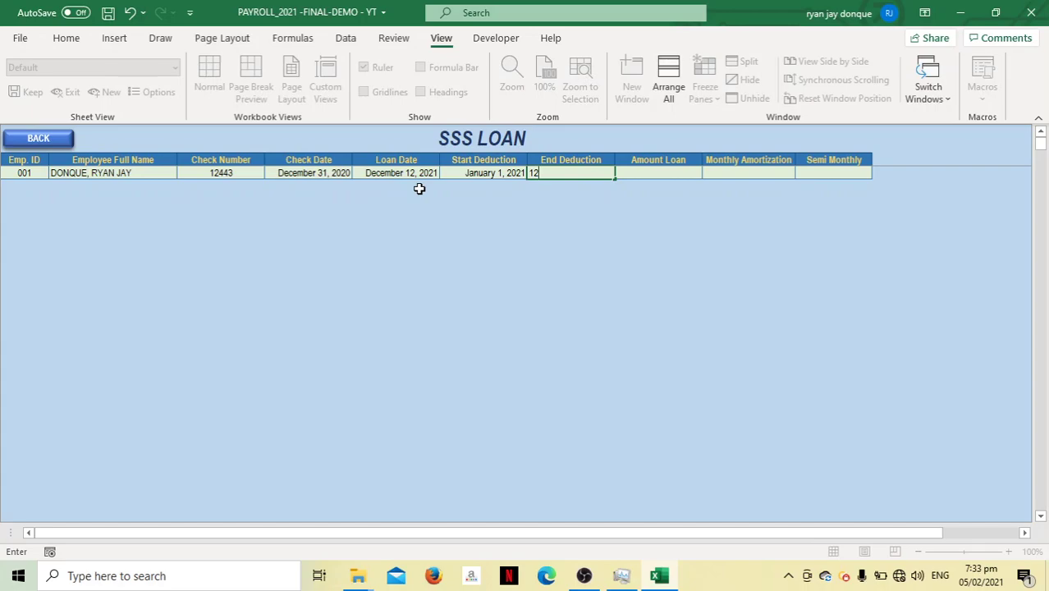
{"action": "type", "text": "/"}
{"action": "type", "text": "3"}
{"action": "key", "text": "BackSpace"}
{"action": "key", "text": "BackSpace"}
{"action": "key", "text": "BackSpace"}
{"action": "key", "text": "BackSpace"}
{"action": "type", "text": "31"}
{"action": "type", "text": "/12"}
{"action": "type", "text": "/2022"}
{"action": "key", "text": "Tab"}
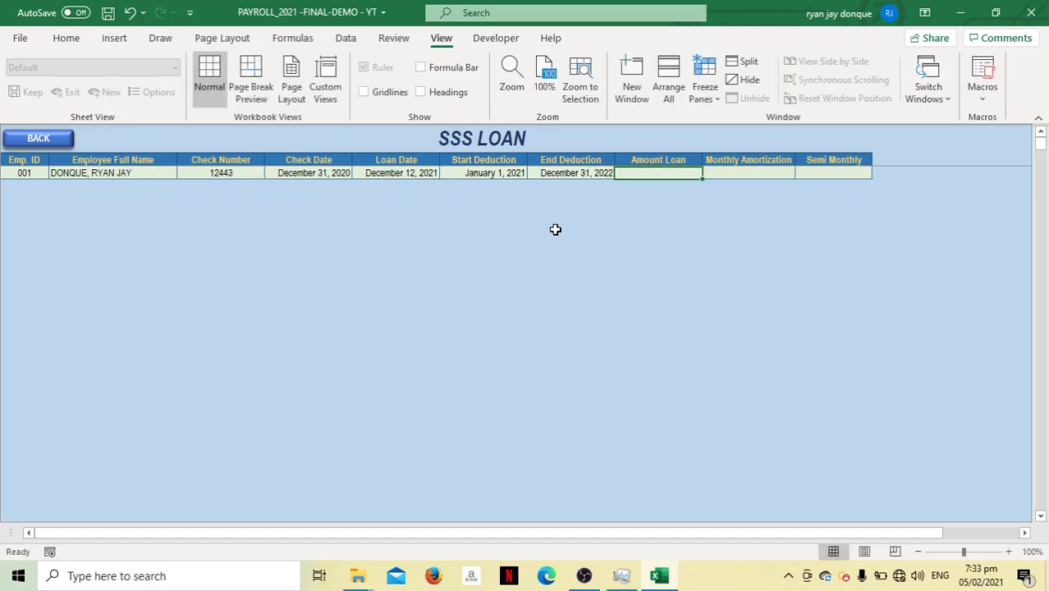
Enter Amount Loan 32,000 and Monthly Amortization 1,500, correcting the mistyped 3,200 amount
{"action": "type", "text": "3,2"}
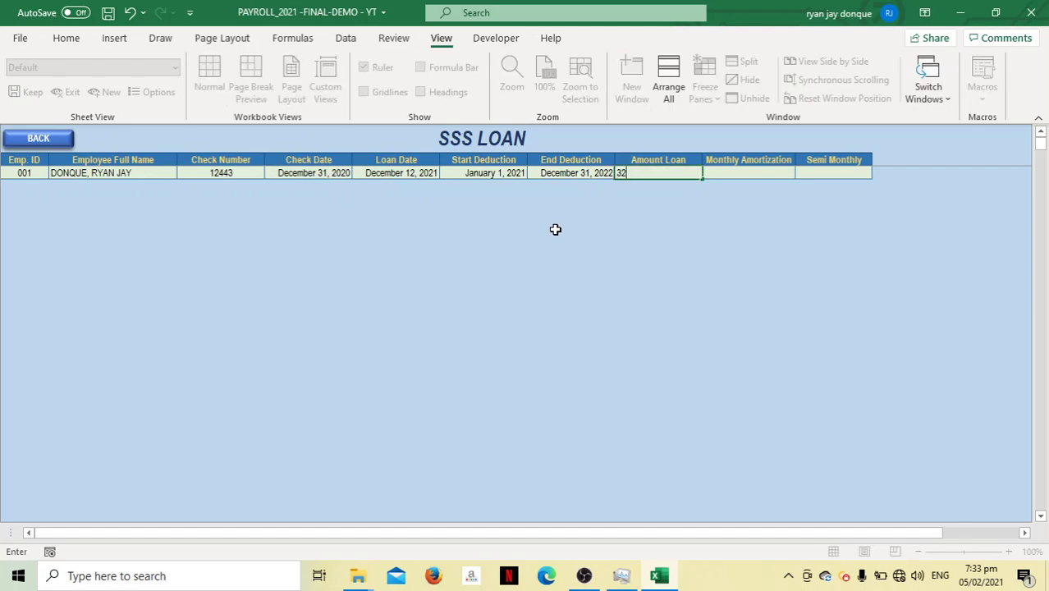
{"action": "type", "text": "00"}
{"action": "key", "text": "Tab"}
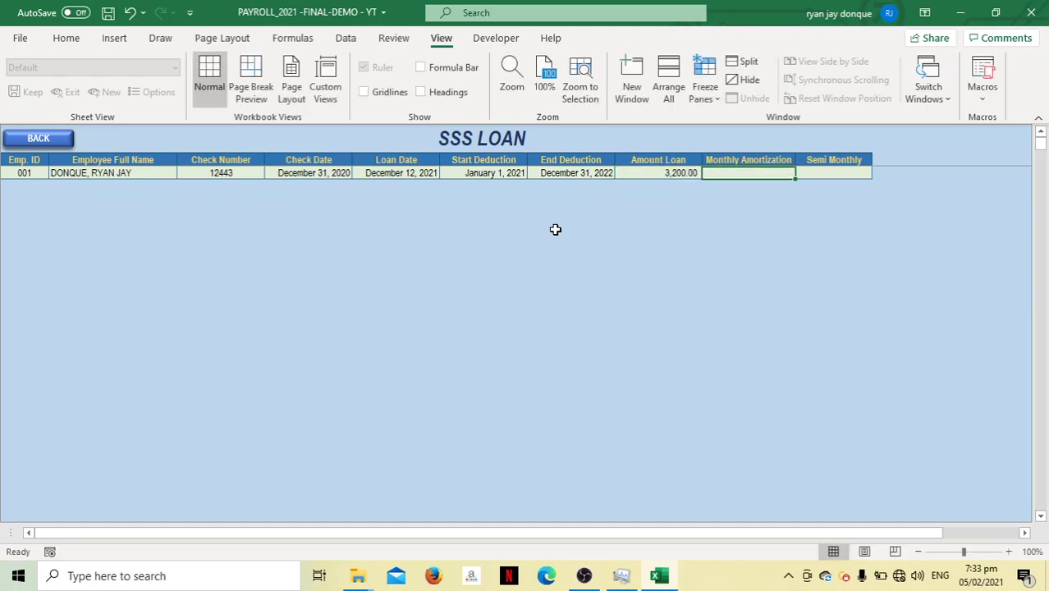
{"action": "left_click", "coordinate": [668, 176]}
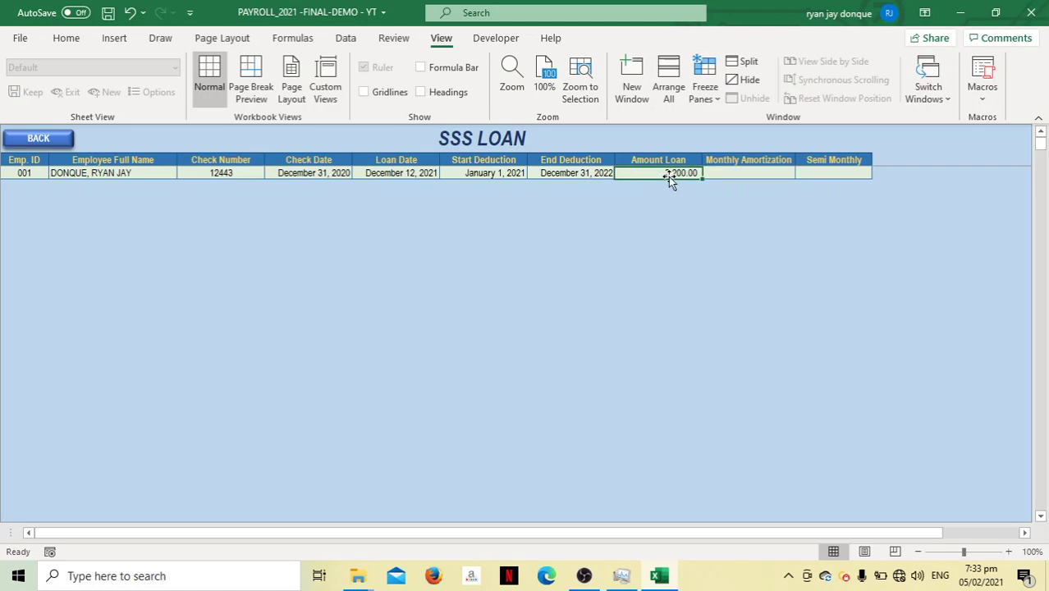
{"action": "type", "text": "32000"}
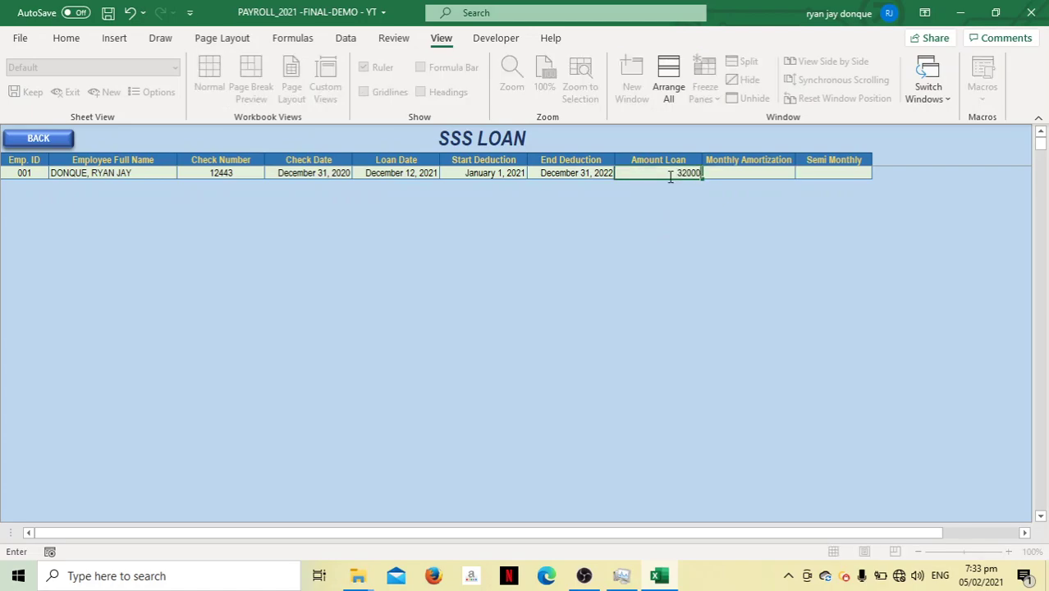
{"action": "key", "text": "Tab"}
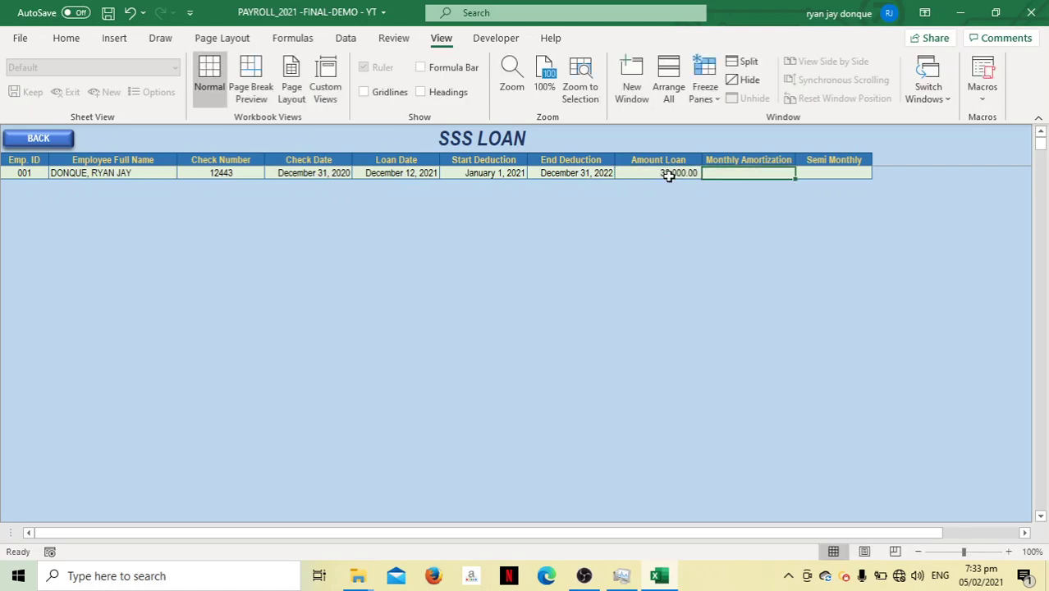
{"action": "type", "text": "1500"}
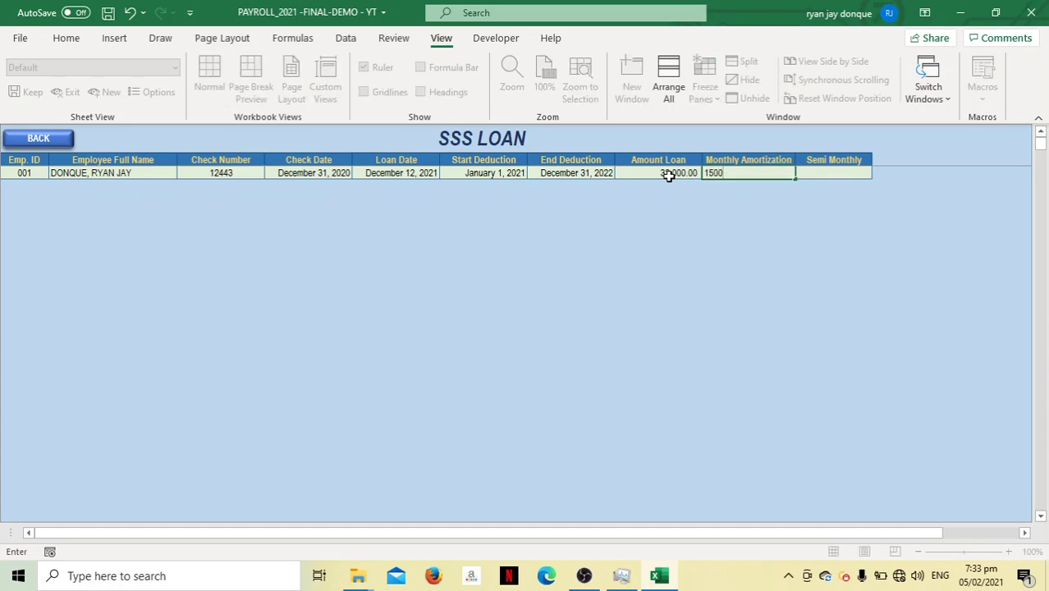
{"action": "key", "text": "Tab"}
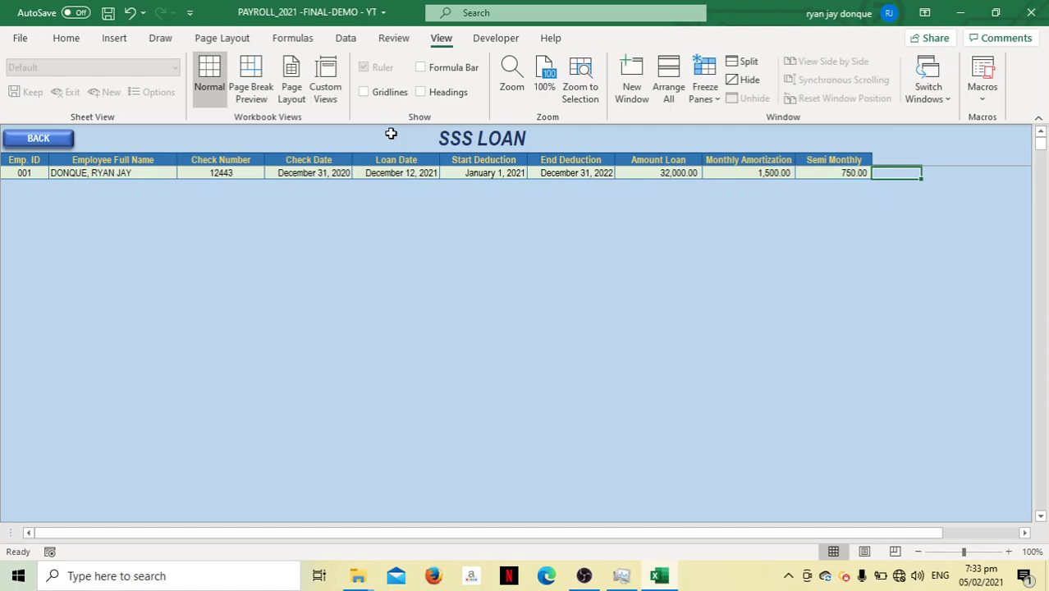
Back on the payroll form, reselect employee 001, check the HDMF LOAN sheet, and return
{"action": "left_click", "coordinate": [48, 139]}
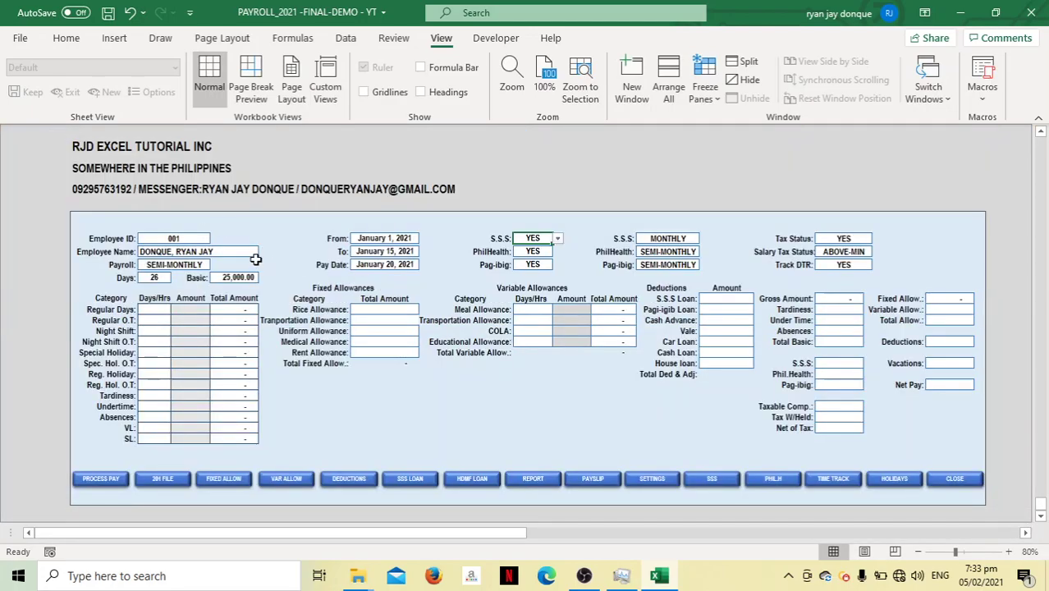
{"action": "left_click", "coordinate": [246, 251]}
{"action": "left_click", "coordinate": [263, 251]}
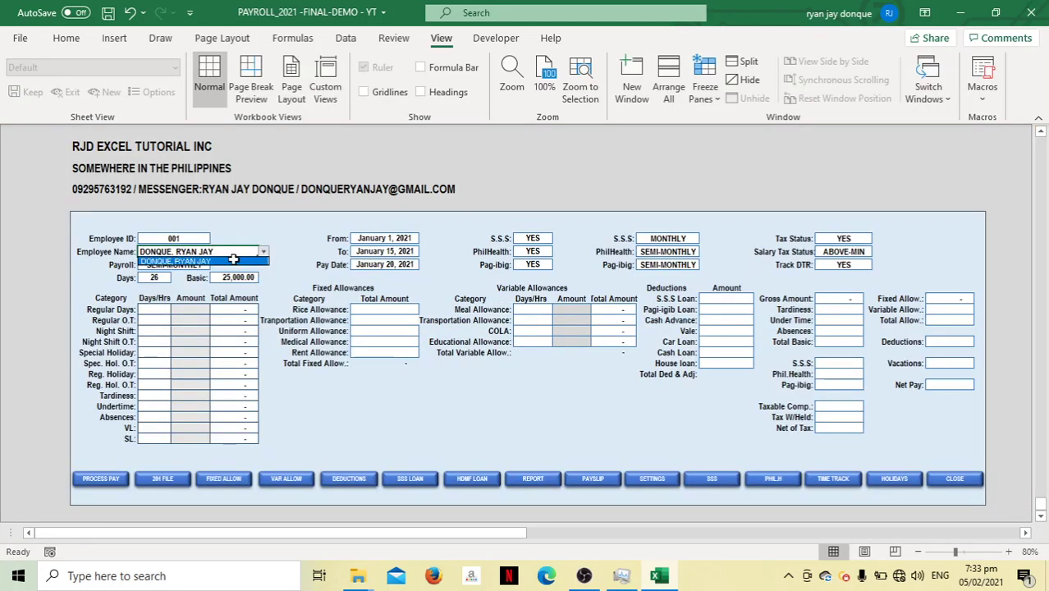
{"action": "left_click", "coordinate": [233, 260]}
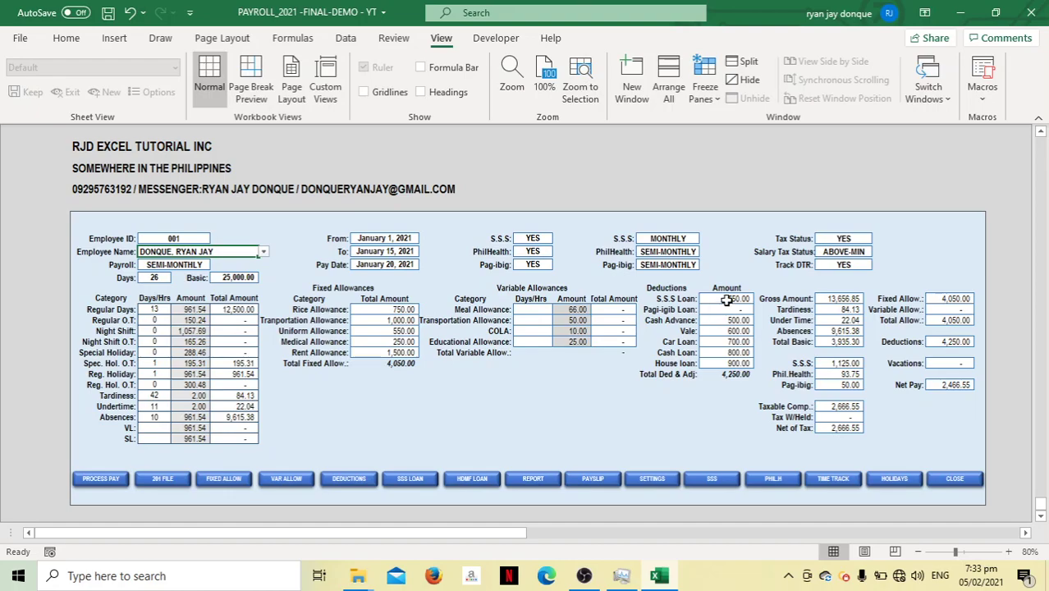
{"action": "left_click", "coordinate": [465, 482]}
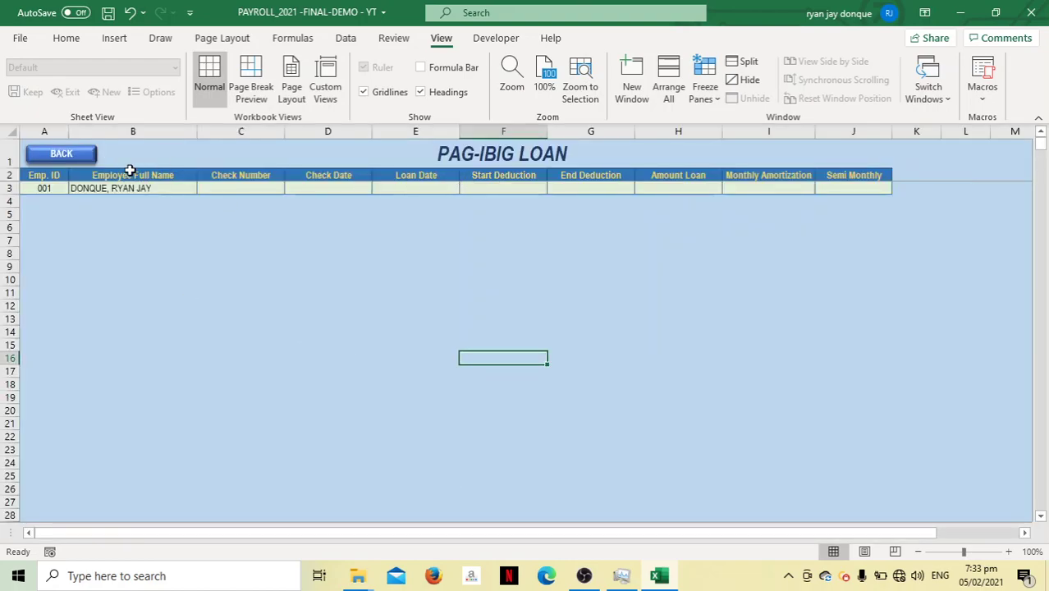
{"action": "left_click", "coordinate": [85, 155]}
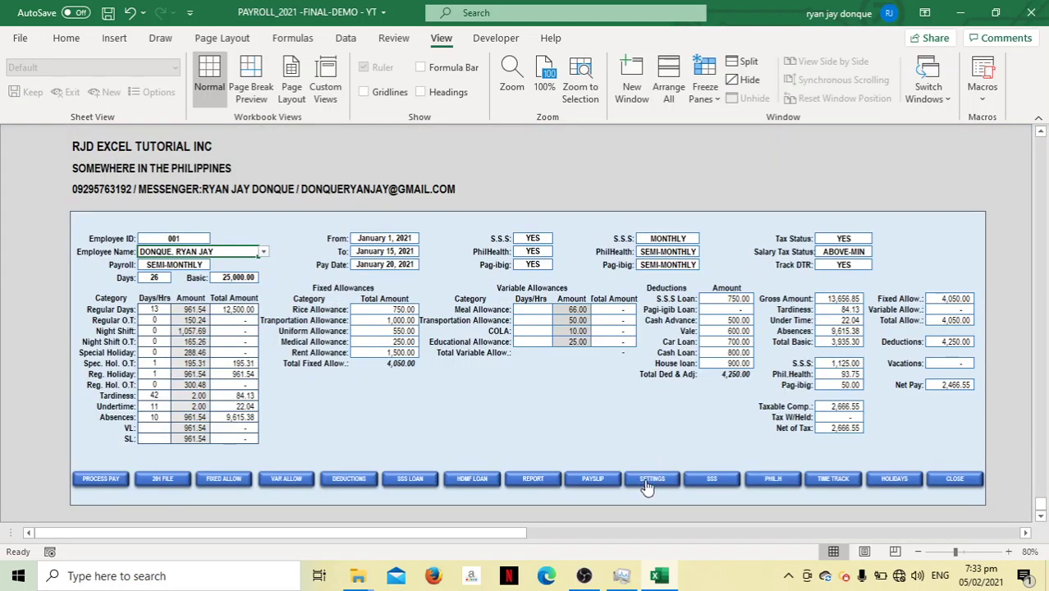
Show employee 001's payslip by reselecting the Emp Name, then zoom out three steps
{"action": "left_click", "coordinate": [594, 483]}
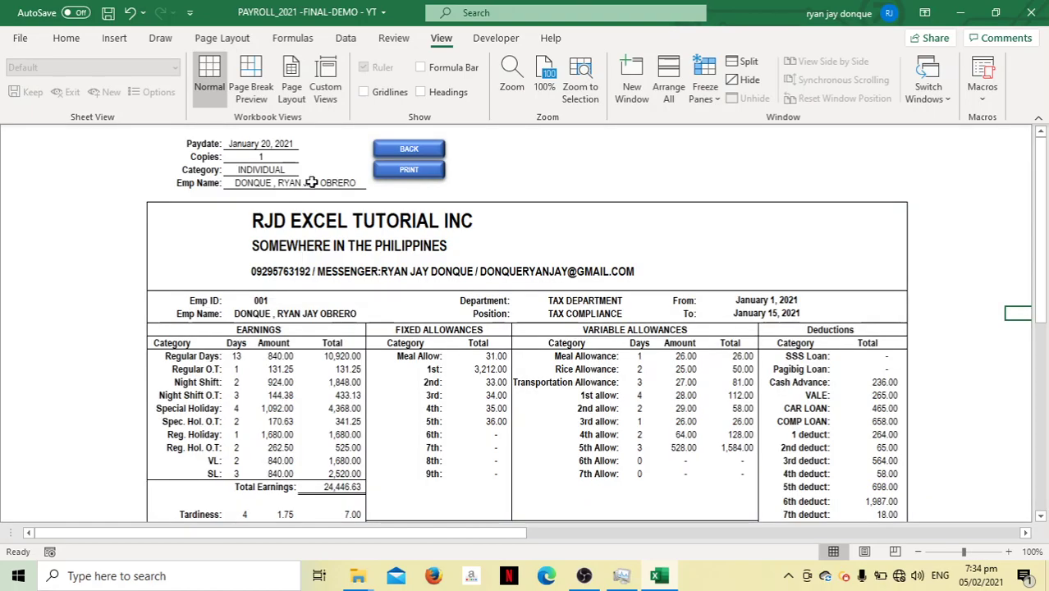
{"action": "left_click", "coordinate": [269, 173]}
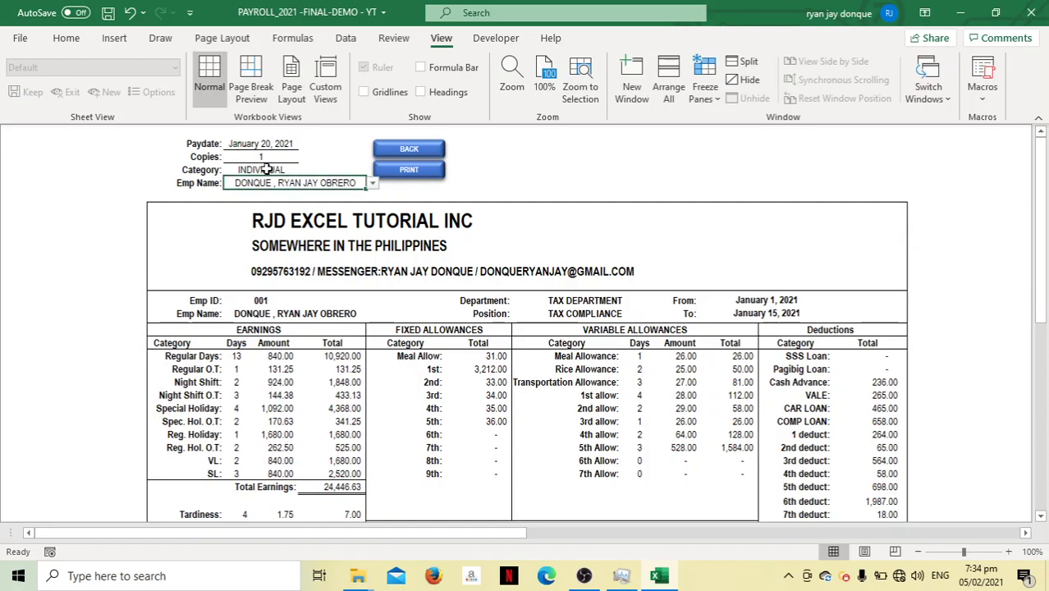
{"action": "left_click", "coordinate": [373, 183]}
{"action": "left_click", "coordinate": [342, 195]}
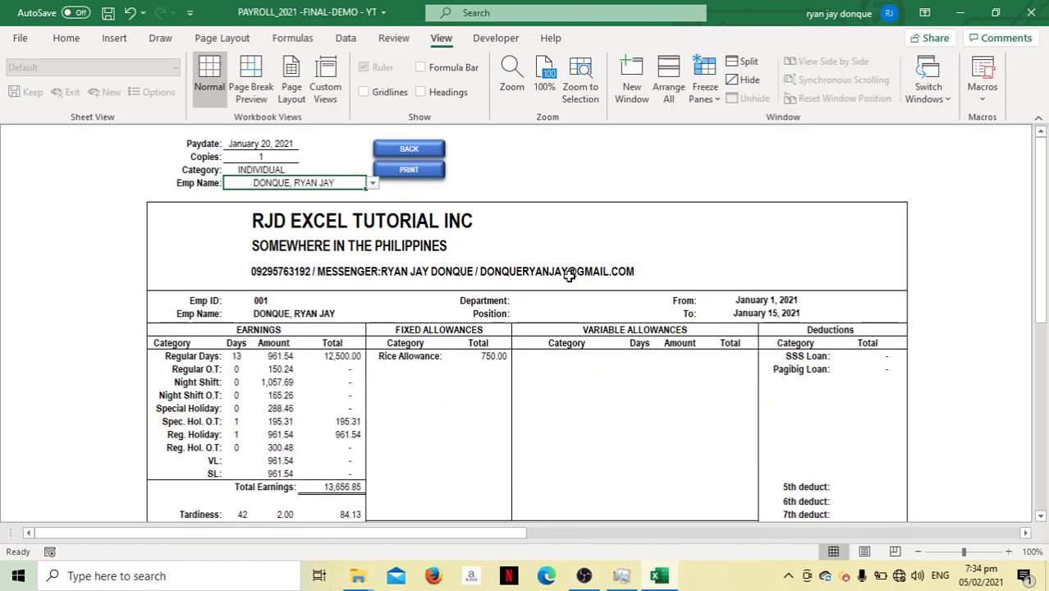
{"action": "left_click_drag", "start_coordinate": [1043, 251], "coordinate": [881, 152]}
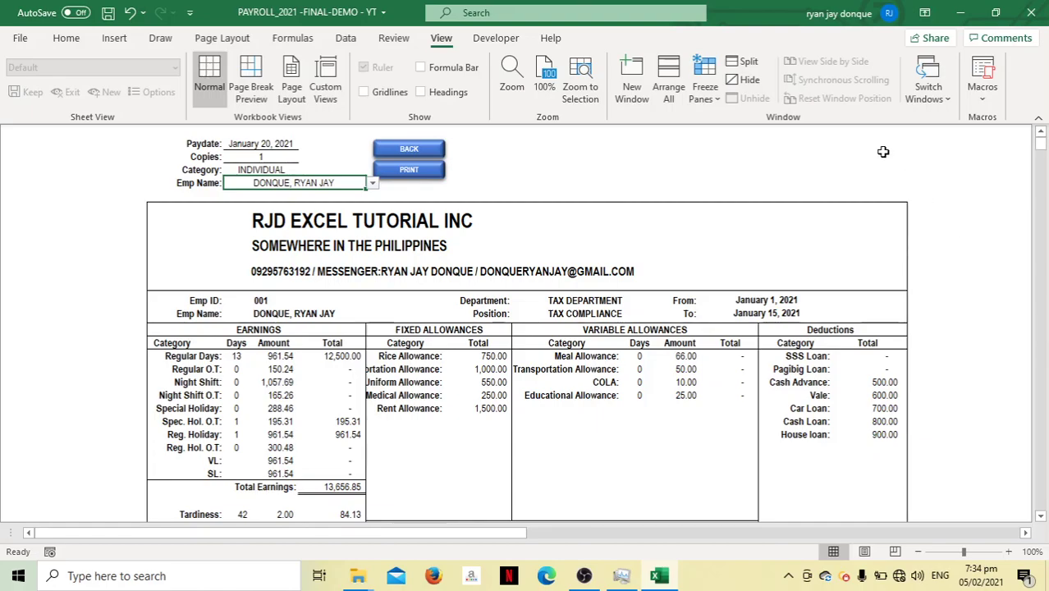
{"action": "left_click", "coordinate": [917, 553]}
{"action": "left_click", "coordinate": [917, 553]}
{"action": "left_click", "coordinate": [917, 553]}
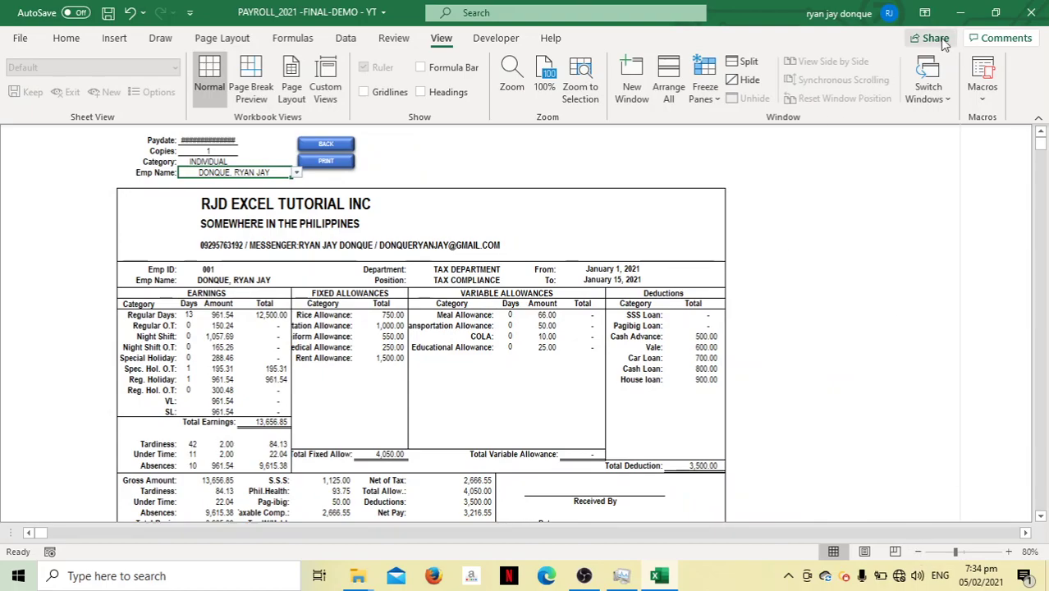
{"action": "left_click", "coordinate": [924, 12]}
{"action": "left_click", "coordinate": [908, 44]}
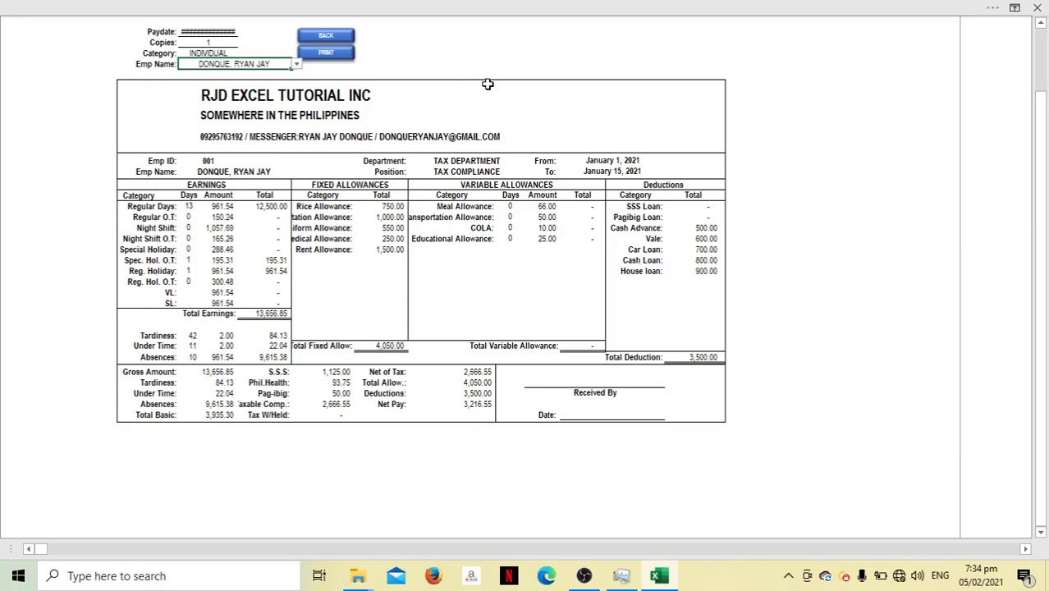
{"action": "left_click", "coordinate": [1015, 8]}
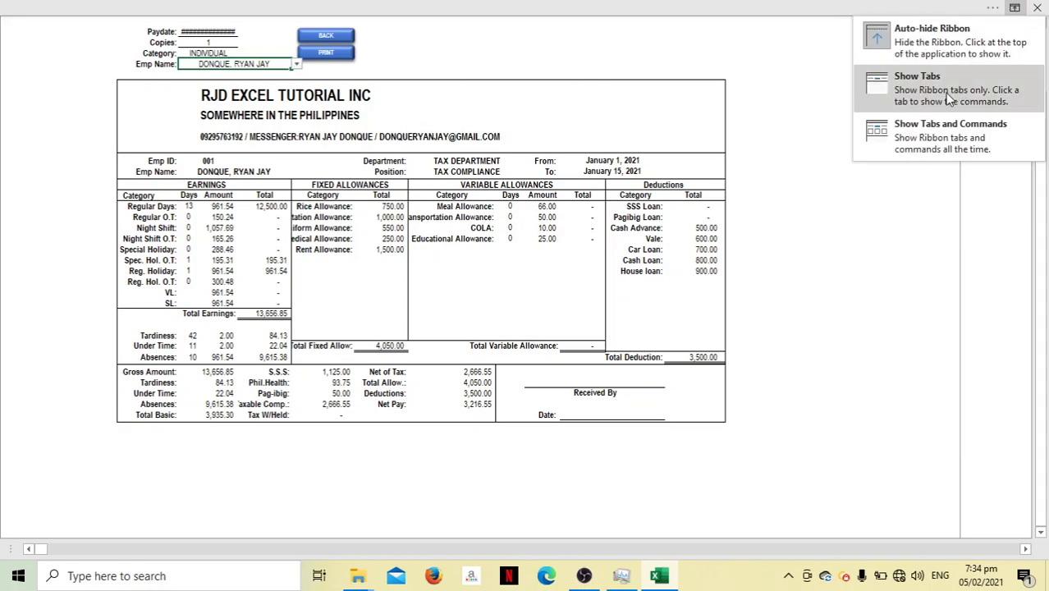
{"action": "left_click", "coordinate": [898, 138]}
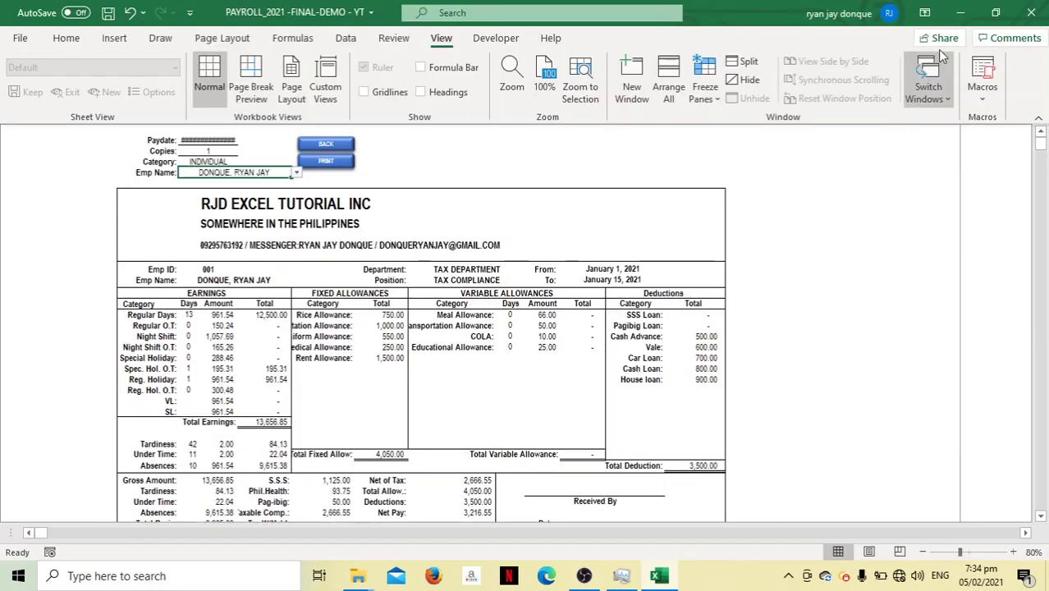
{"action": "left_click", "coordinate": [1012, 552]}
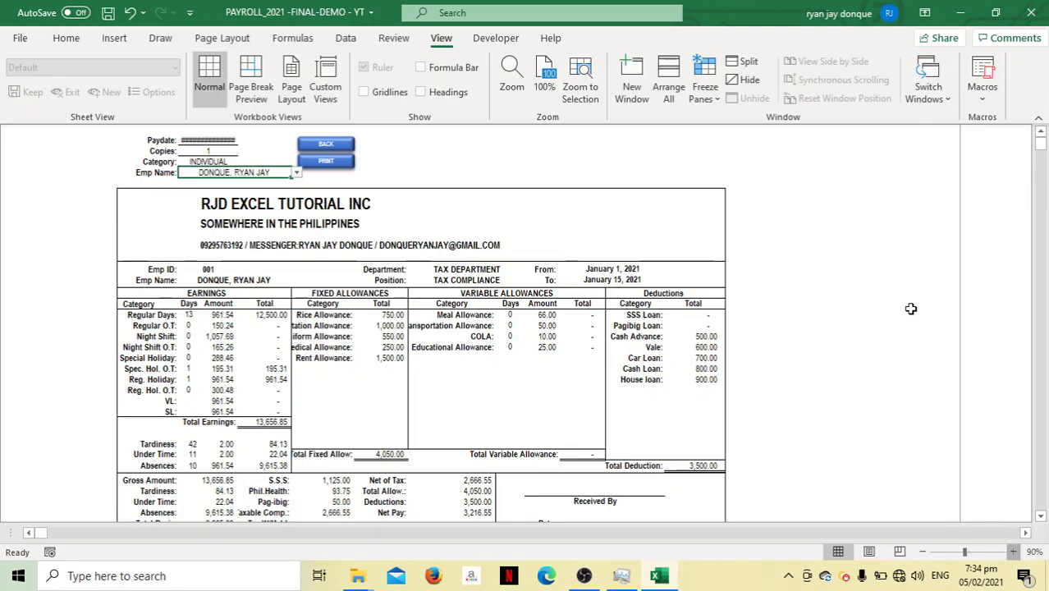
{"action": "left_click", "coordinate": [928, 18]}
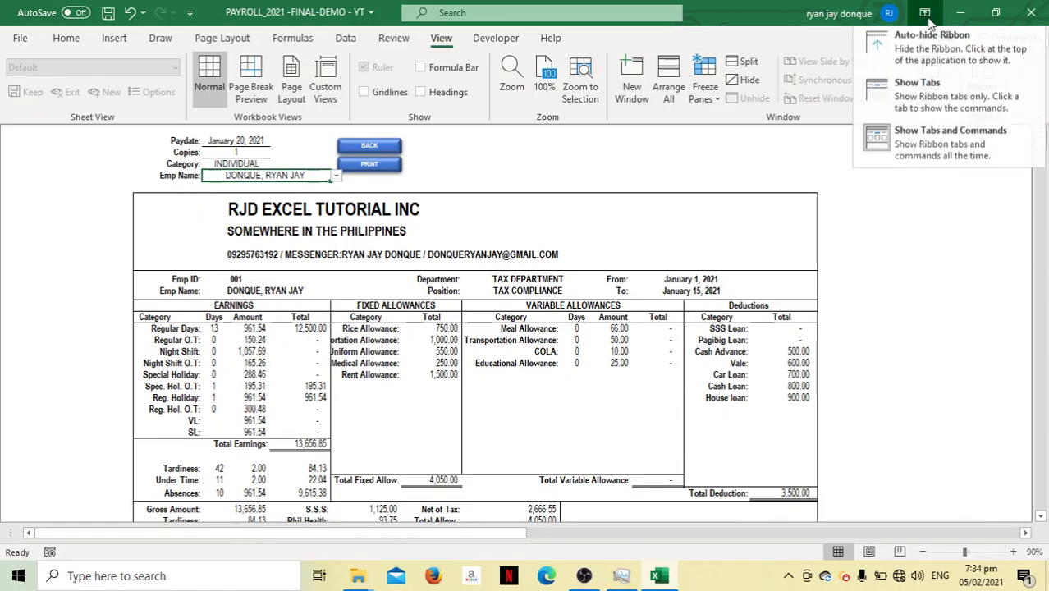
{"action": "left_click", "coordinate": [909, 142]}
{"action": "left_click", "coordinate": [925, 12]}
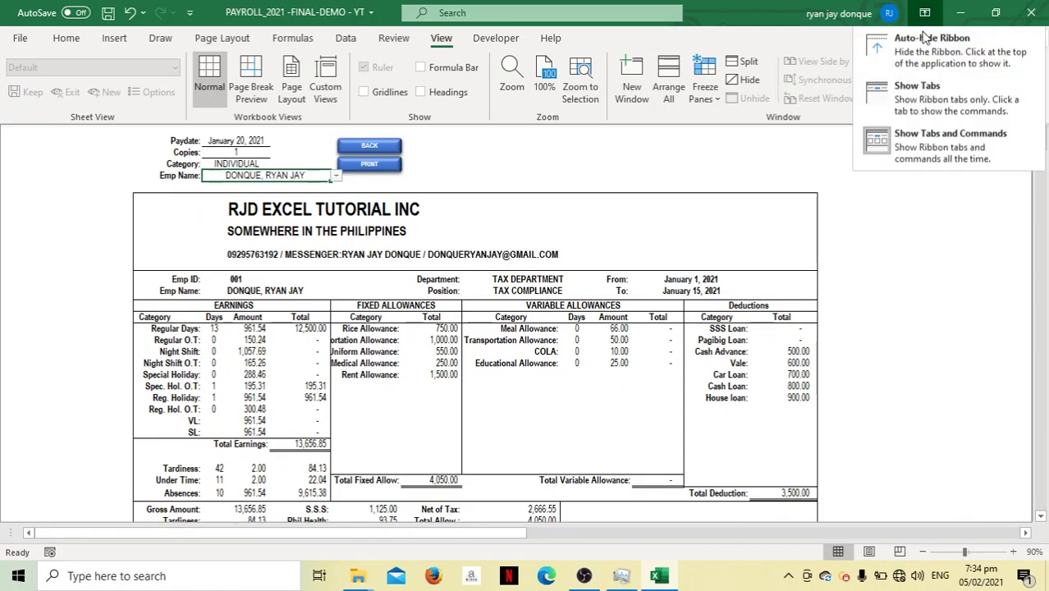
{"action": "left_click", "coordinate": [918, 54]}
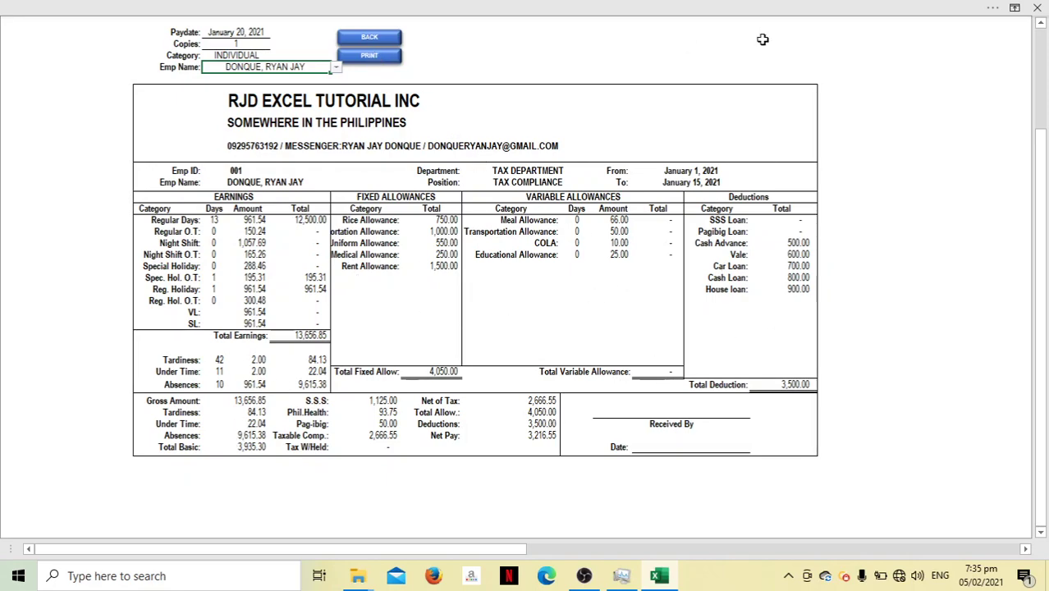
{"action": "left_click", "coordinate": [1017, 9]}
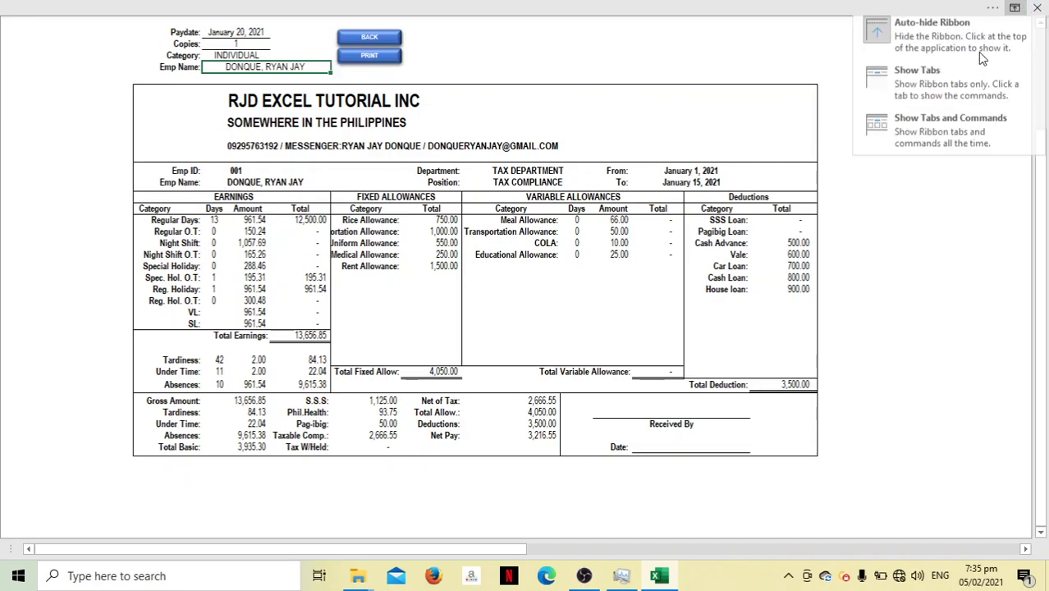
{"action": "left_click", "coordinate": [931, 128]}
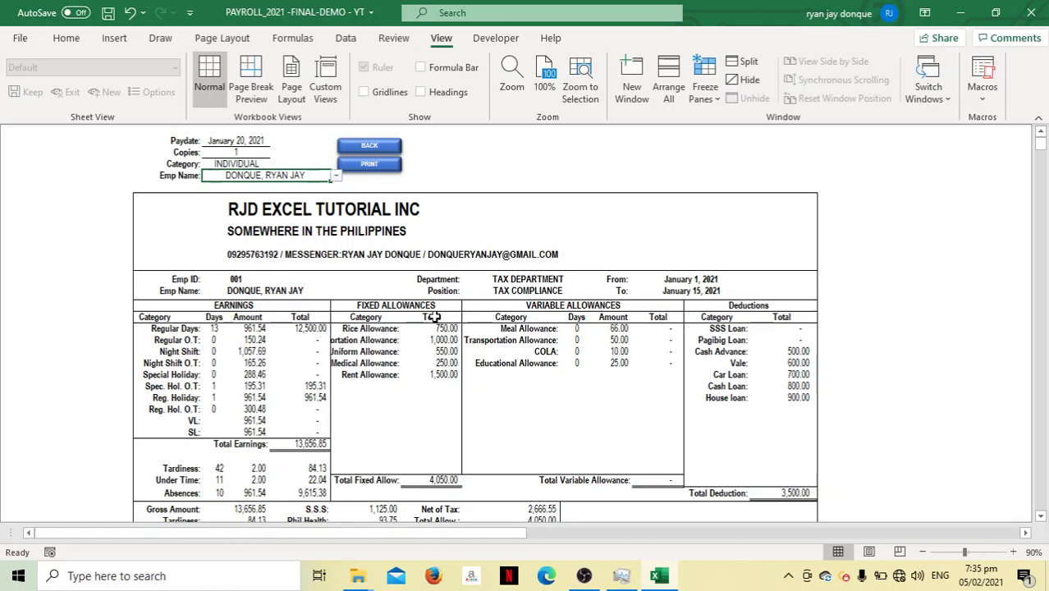
Look over the payslip's print settings and preview, then return to the sheet
{"action": "left_click", "coordinate": [21, 40]}
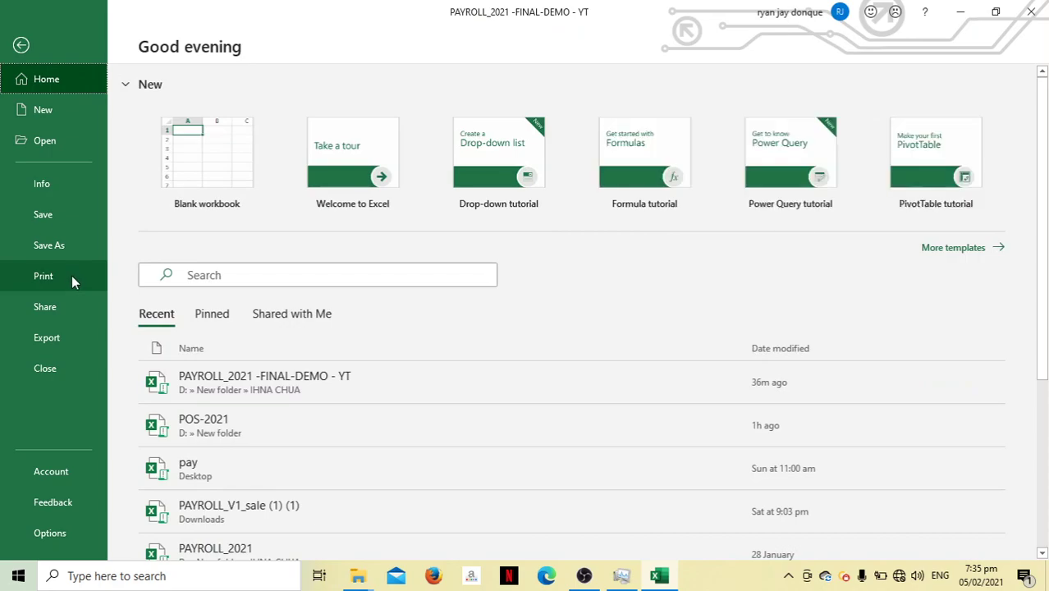
{"action": "left_click", "coordinate": [71, 276]}
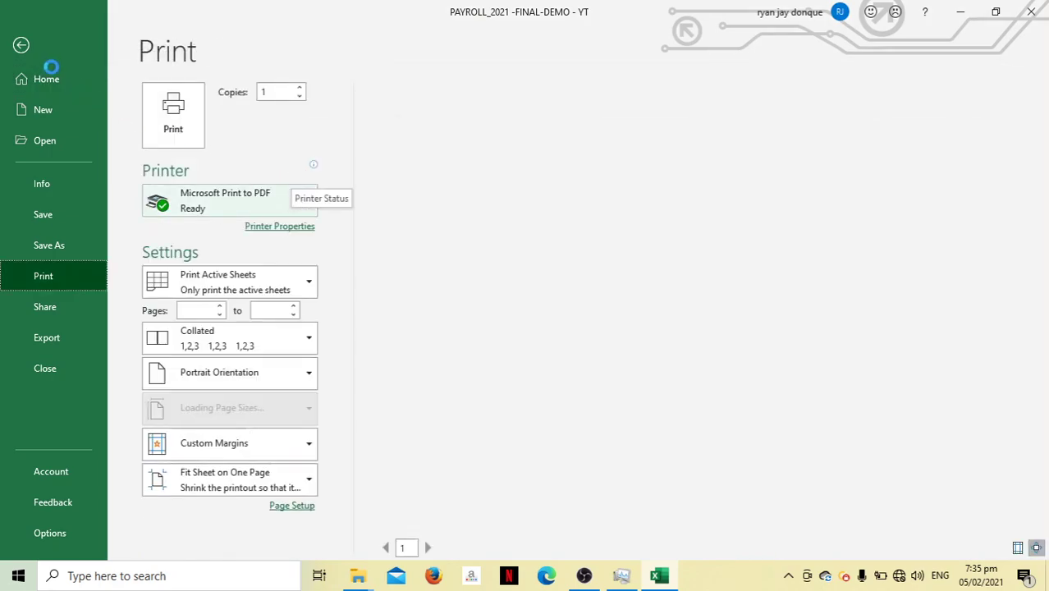
{"action": "key", "text": "Escape"}
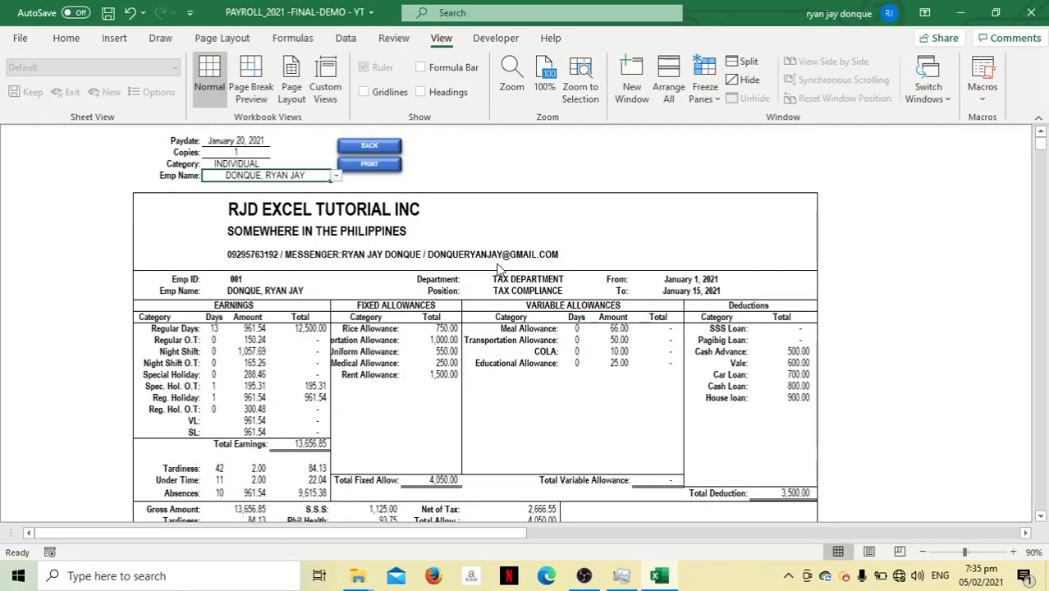
Print the payslip to a PDF on the Desktop named 'ryan-feb-5-2021'
{"action": "left_click", "coordinate": [387, 171]}
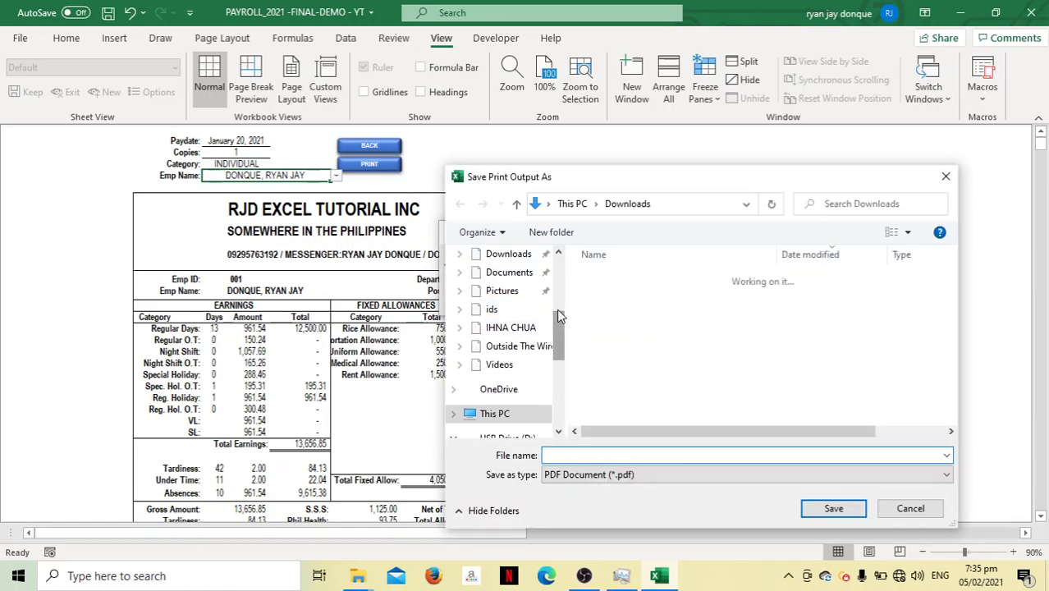
{"action": "left_click", "coordinate": [502, 297]}
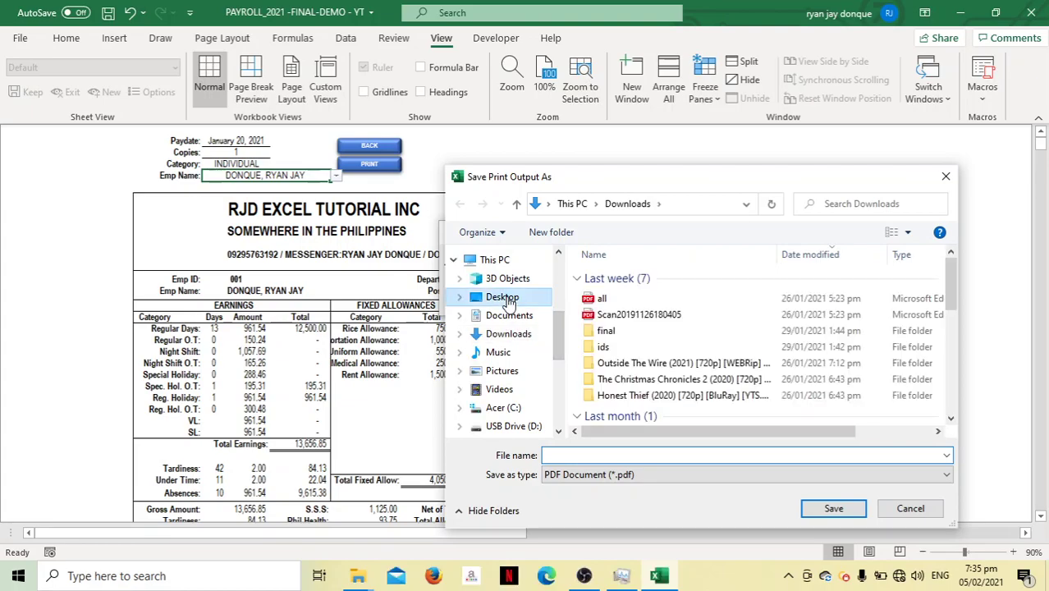
{"action": "left_click", "coordinate": [630, 455]}
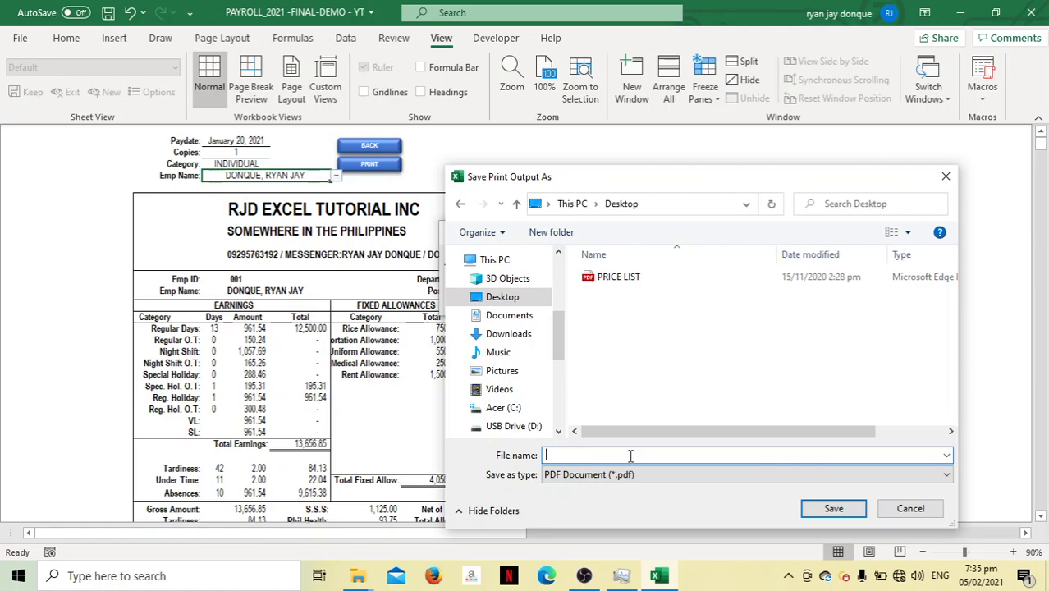
{"action": "type", "text": "rya-"}
{"action": "key", "text": "BackSpace"}
{"action": "type", "text": "feb-5-2021"}
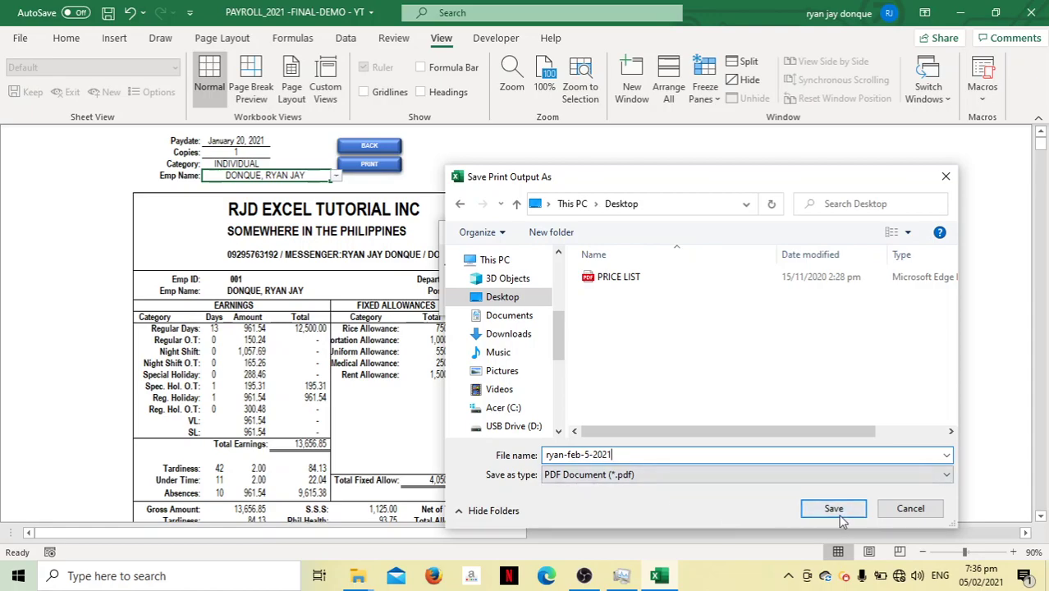
{"action": "left_click", "coordinate": [834, 509]}
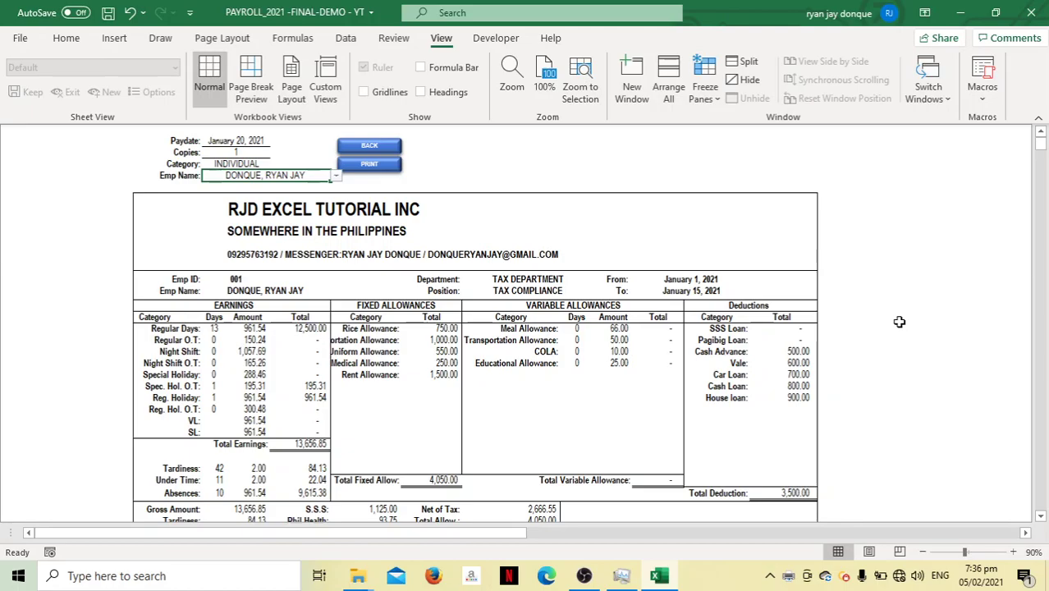
Minimize Excel and File Explorer, then open the payslip PDF from the desktop in Edge
{"action": "left_click", "coordinate": [962, 14]}
{"action": "left_click", "coordinate": [782, 13]}
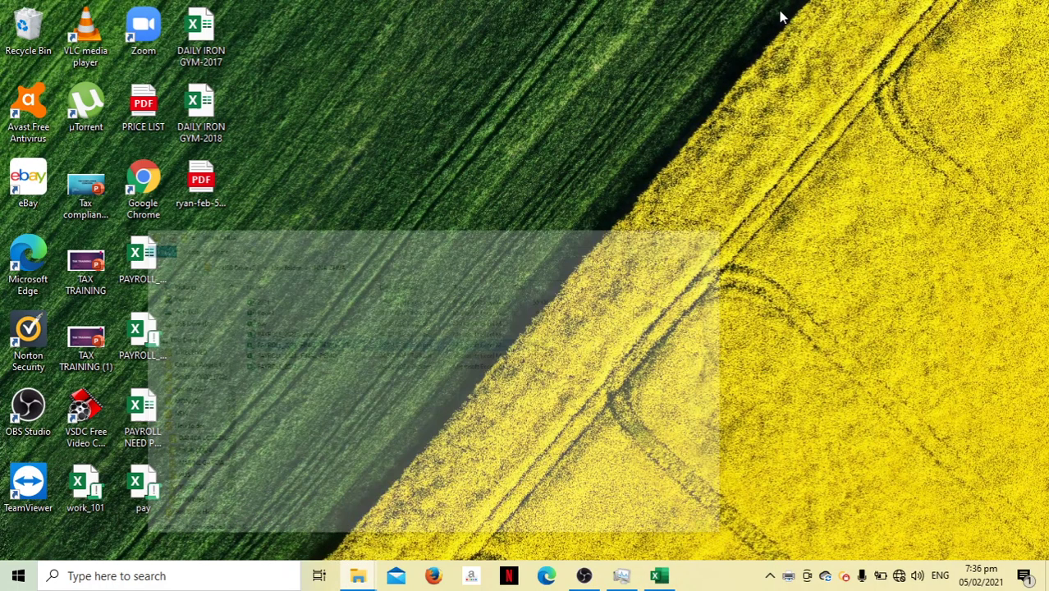
{"action": "left_click", "coordinate": [212, 198]}
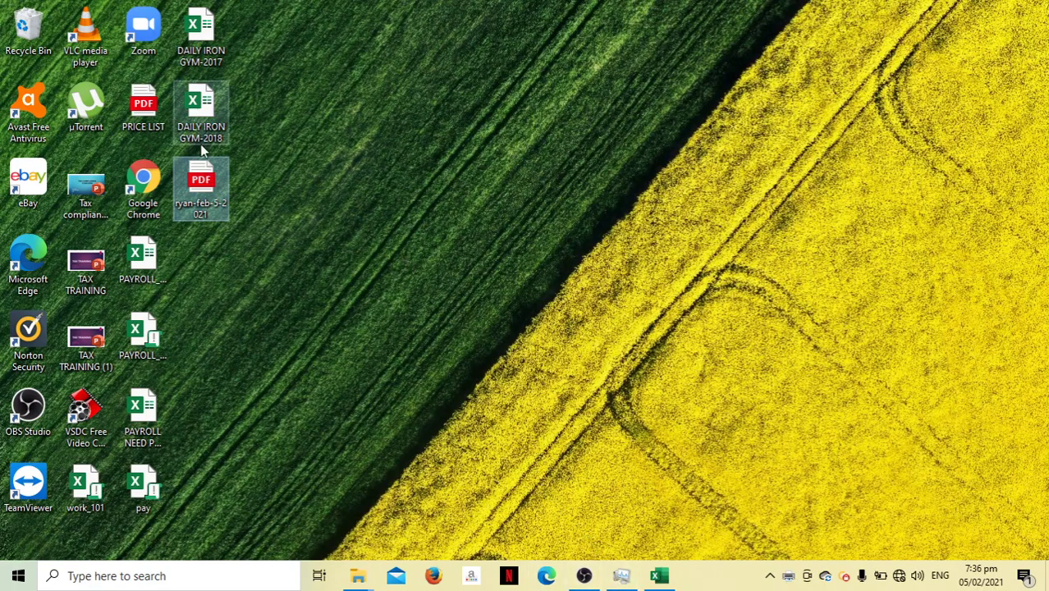
{"action": "double_click", "coordinate": [212, 204]}
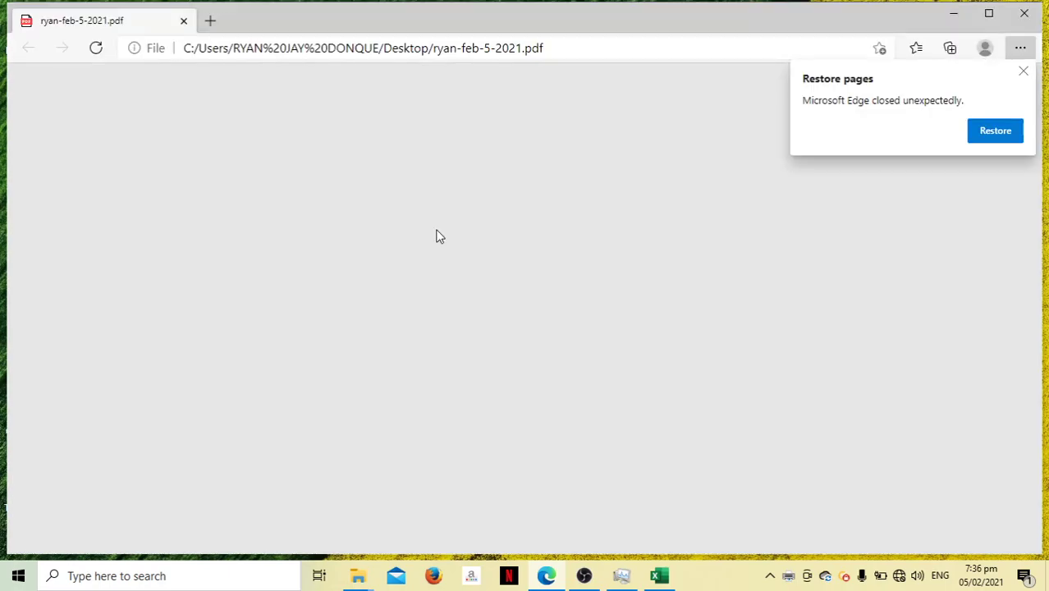
Dismiss Edge's restore-pages prompt, review the payslip PDF, and close Edge
{"action": "left_click", "coordinate": [1023, 73]}
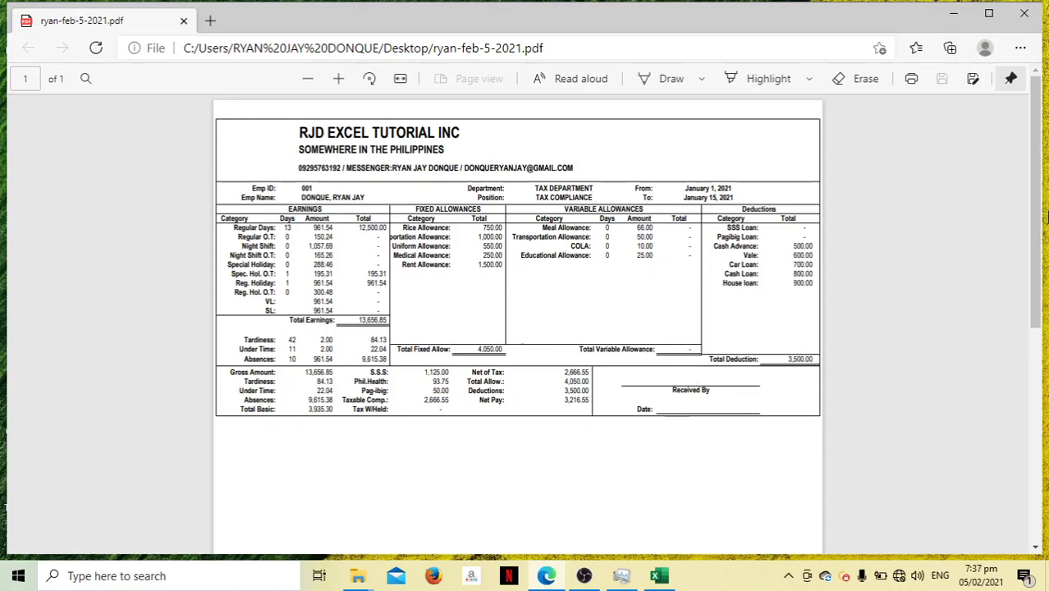
{"action": "left_click", "coordinate": [1024, 13]}
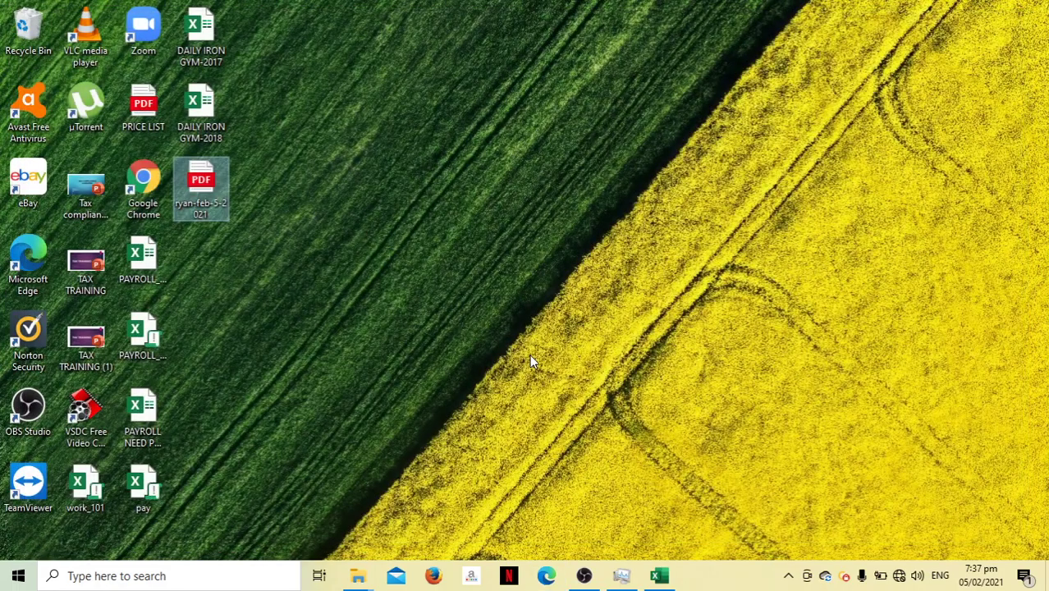
Bring Excel back and review the SSS contribution table before returning to the form
{"action": "left_click", "coordinate": [659, 575]}
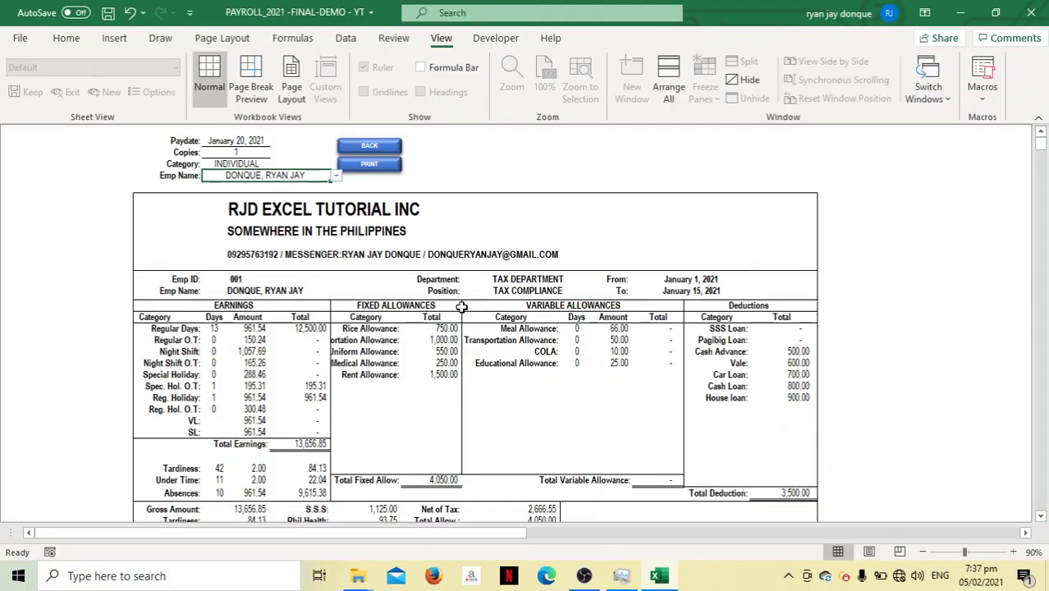
{"action": "left_click", "coordinate": [369, 146]}
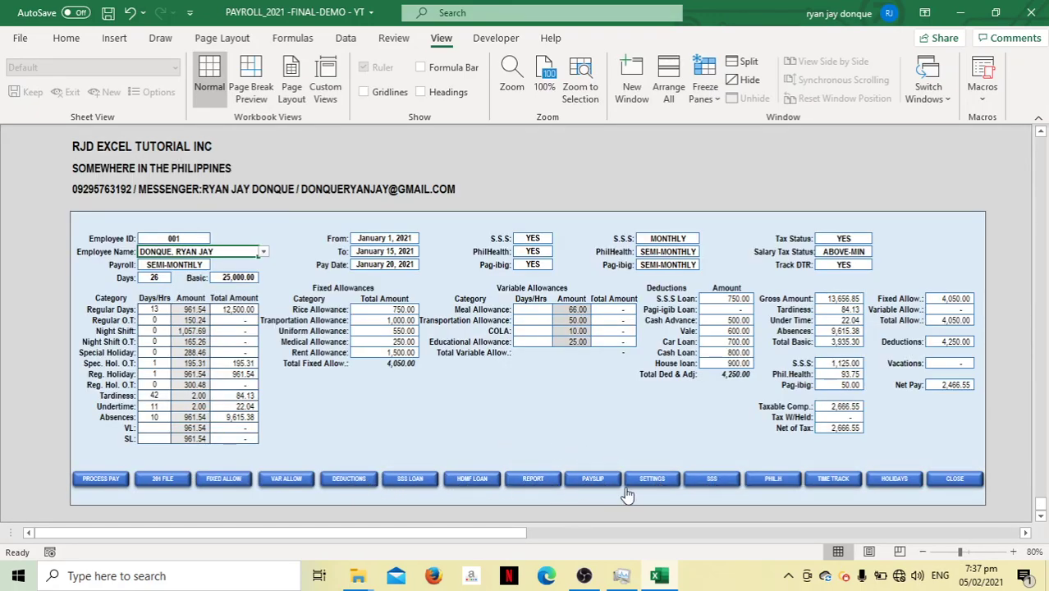
{"action": "left_click", "coordinate": [712, 478]}
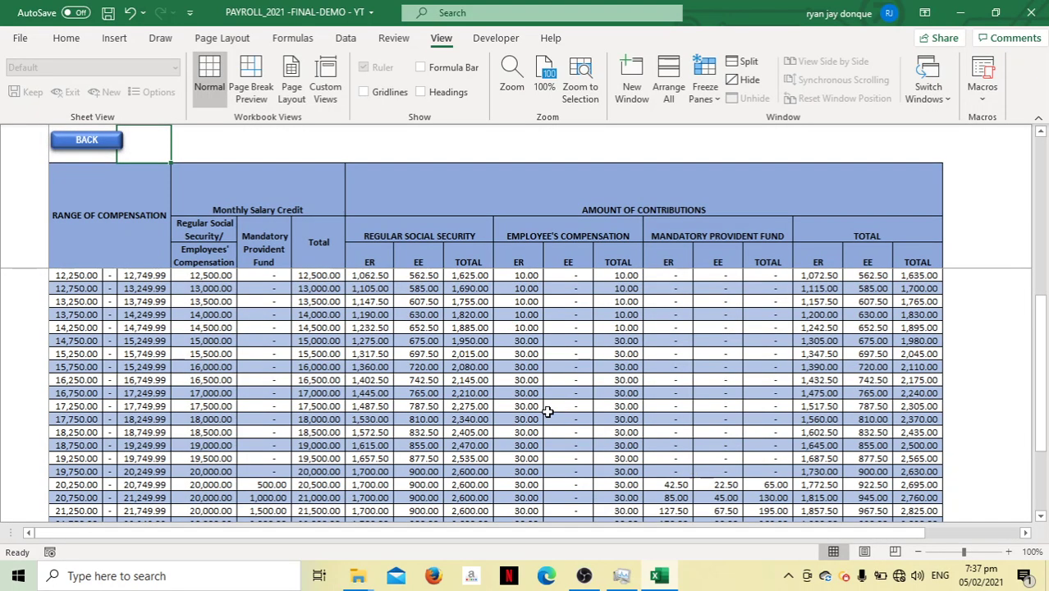
{"action": "left_click_drag", "start_coordinate": [1042, 315], "coordinate": [1029, 450]}
{"action": "left_click_drag", "start_coordinate": [1042, 388], "coordinate": [1040, 430]}
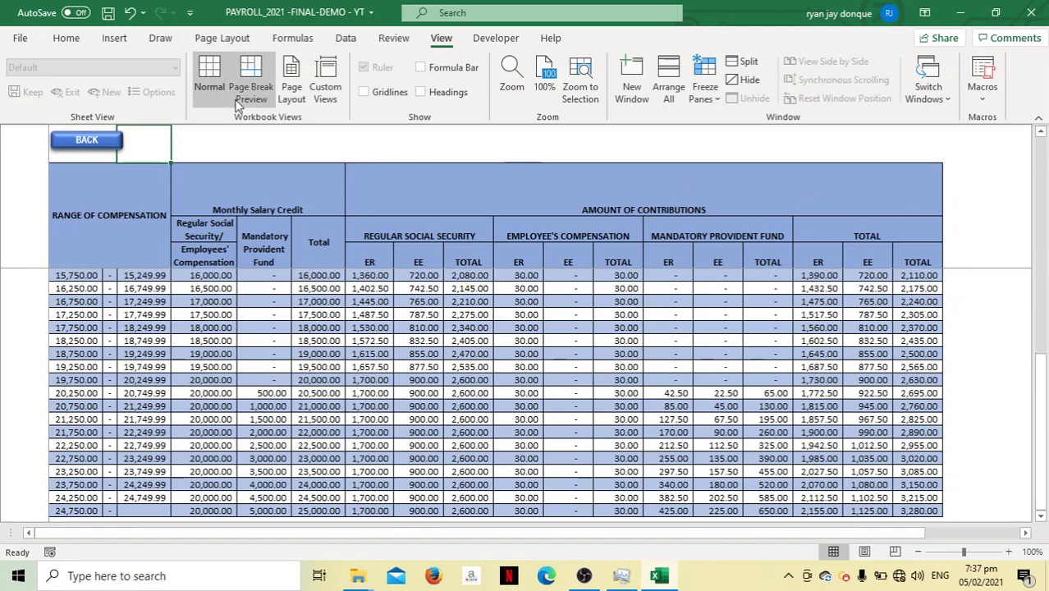
{"action": "left_click", "coordinate": [97, 143]}
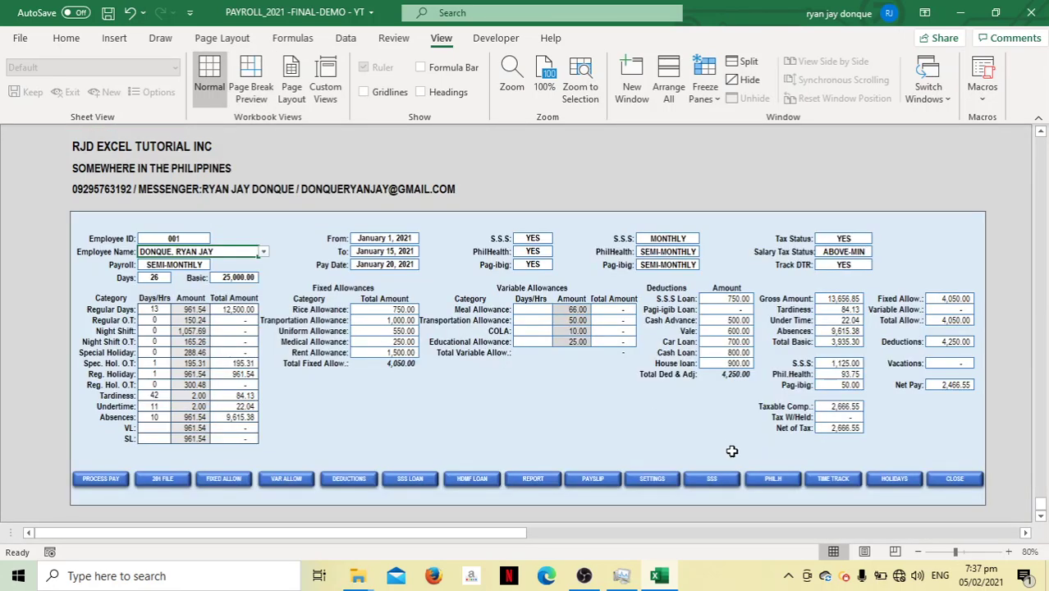
Review the PhilHealth salary table, return to the form, and widen the sheet tab area
{"action": "left_click", "coordinate": [765, 484]}
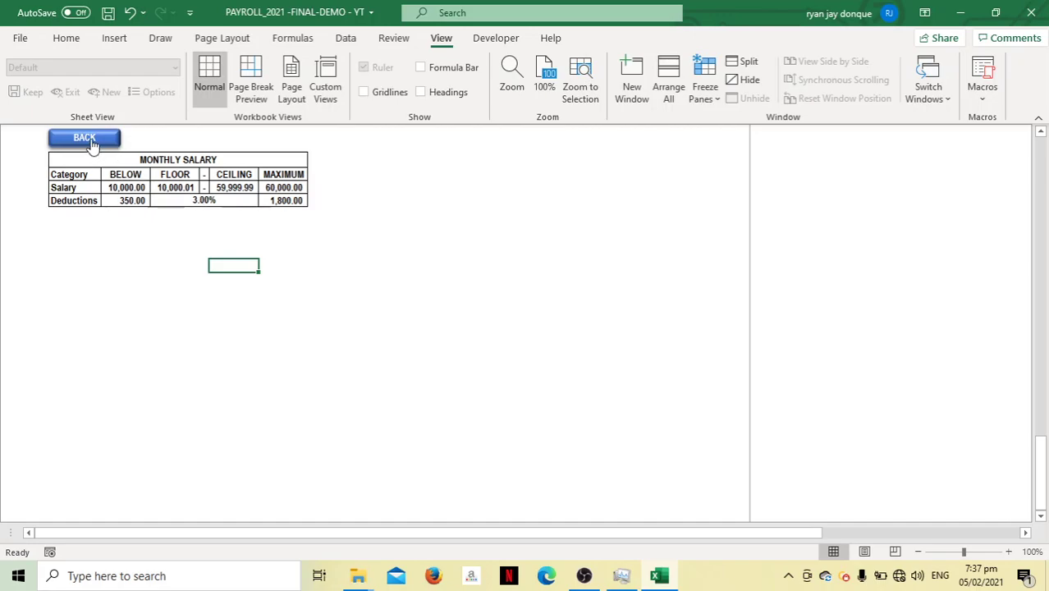
{"action": "left_click", "coordinate": [89, 138]}
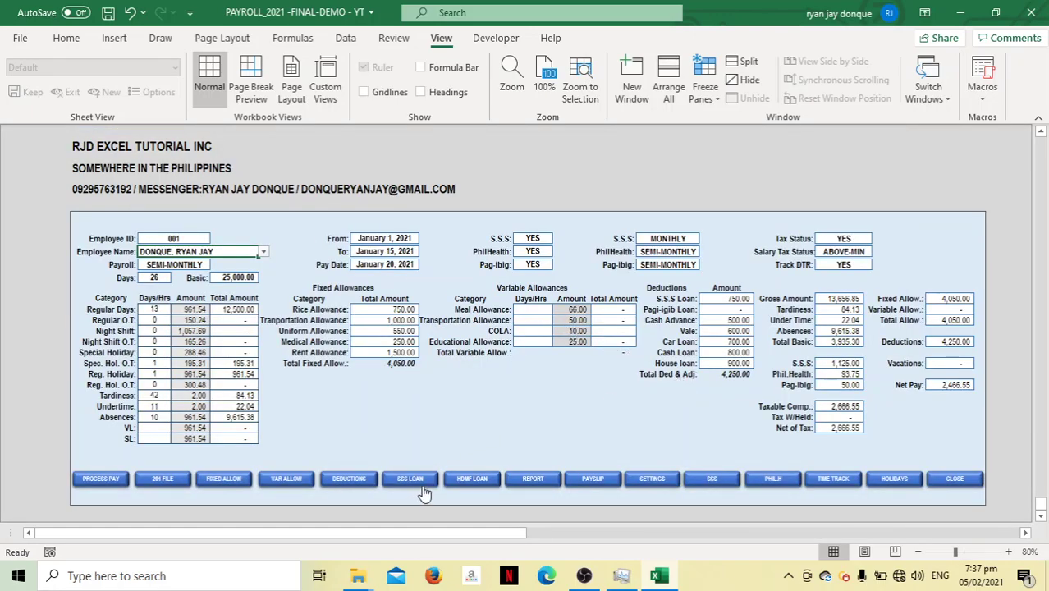
{"action": "left_click_drag", "start_coordinate": [16, 531], "coordinate": [823, 542]}
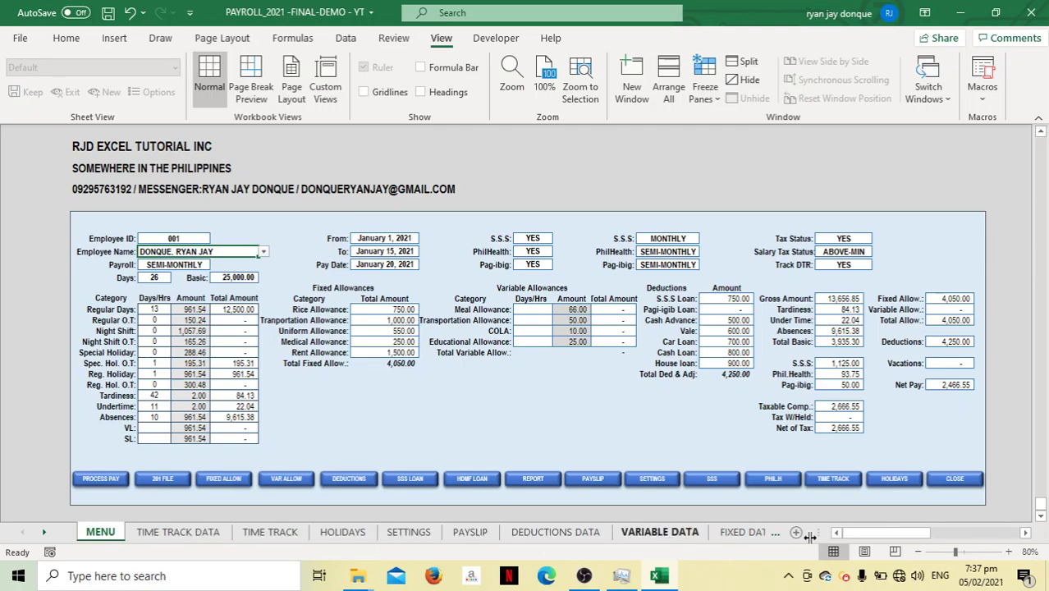
Delete old rows 2–11 on the DAILY DATA sheet, leaving employee 001's row
{"action": "left_click_drag", "start_coordinate": [814, 529], "coordinate": [967, 531]}
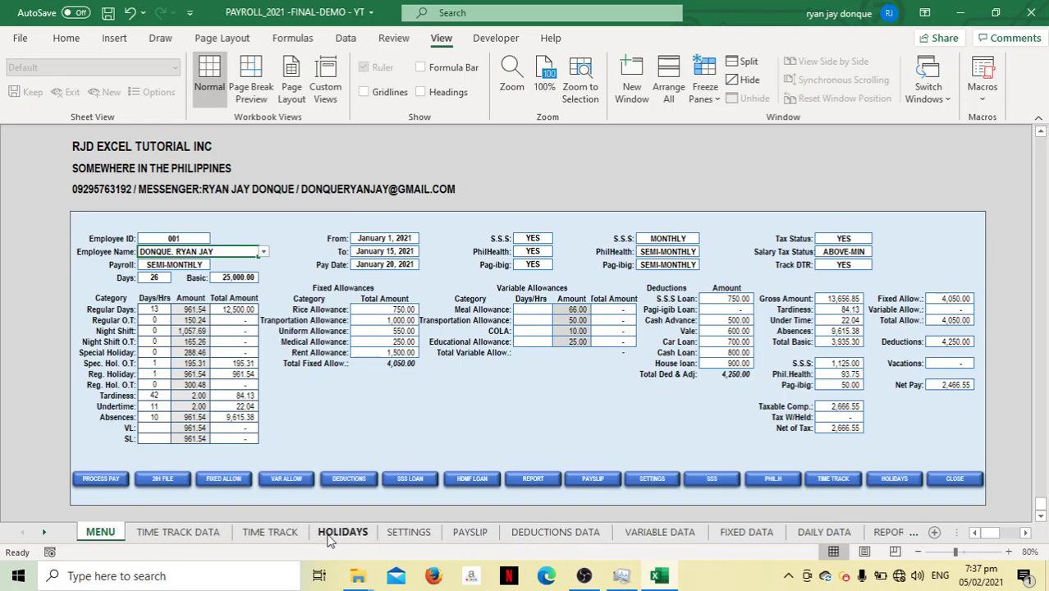
{"action": "left_click", "coordinate": [802, 531]}
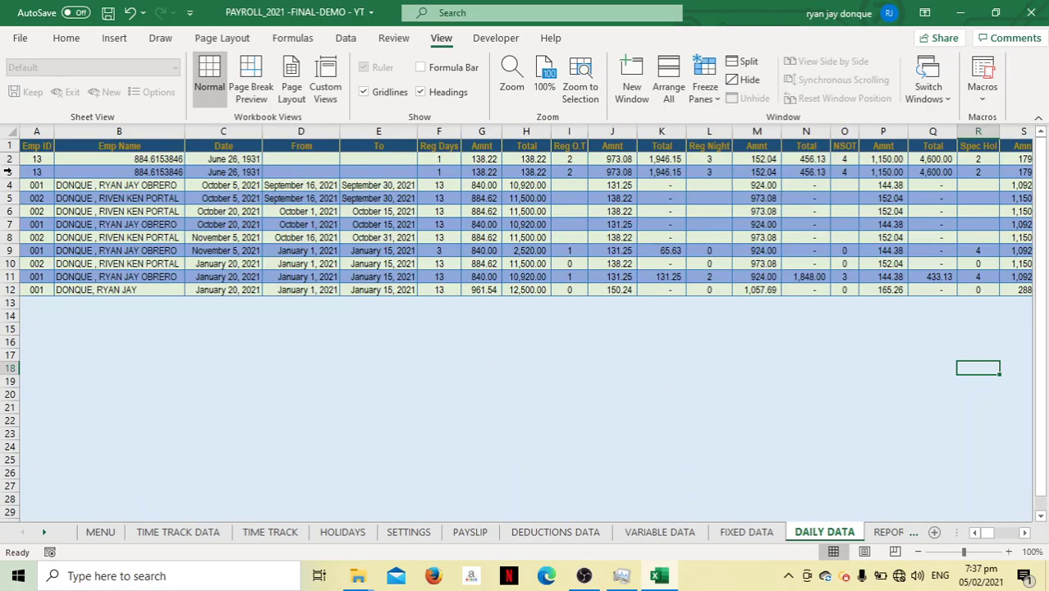
{"action": "left_click_drag", "start_coordinate": [7, 158], "coordinate": [8, 276]}
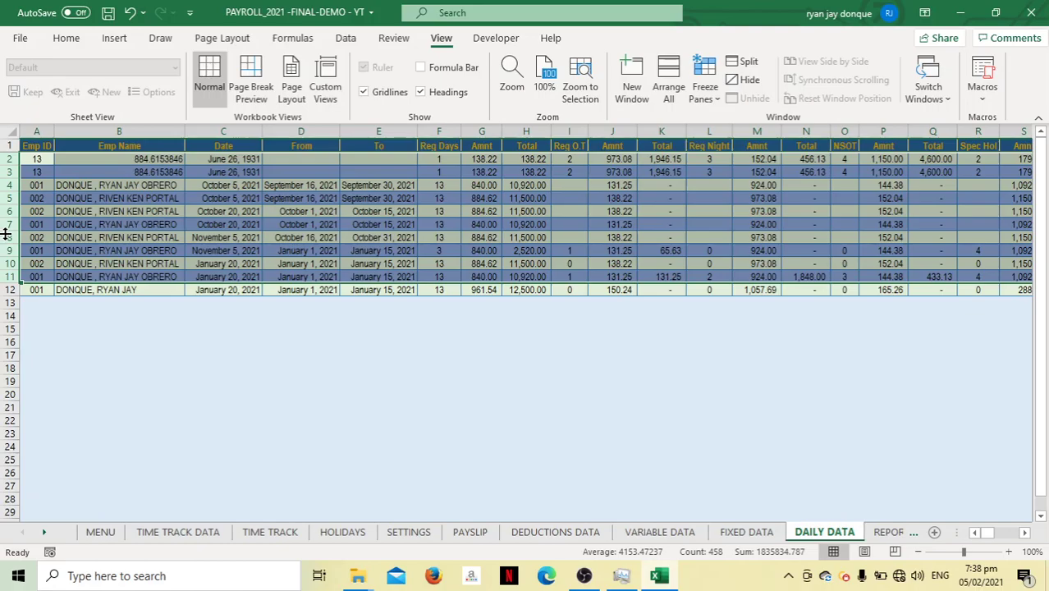
{"action": "right_click", "coordinate": [6, 238]}
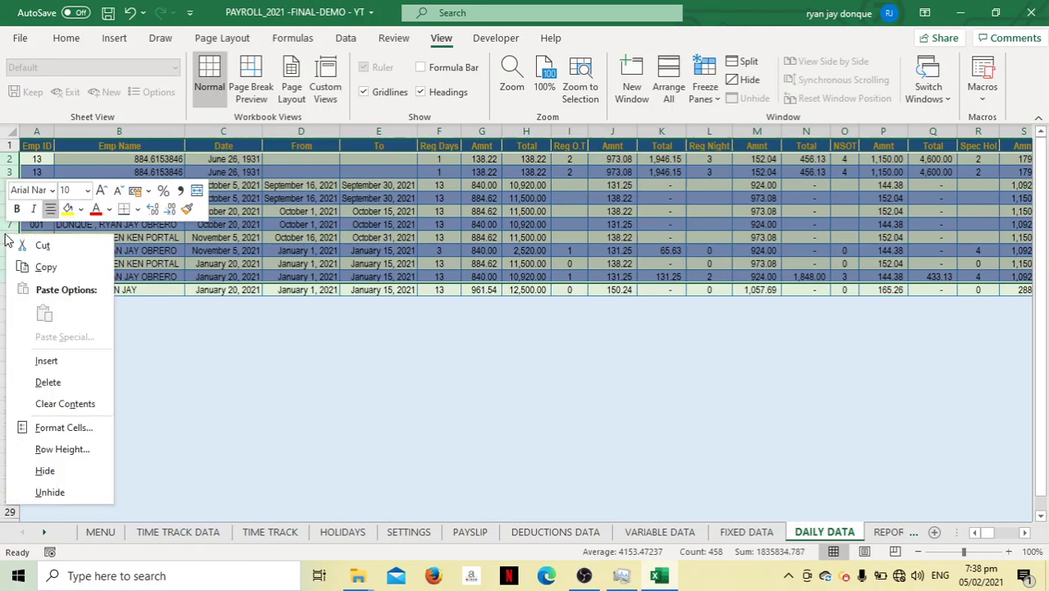
{"action": "left_click", "coordinate": [46, 386]}
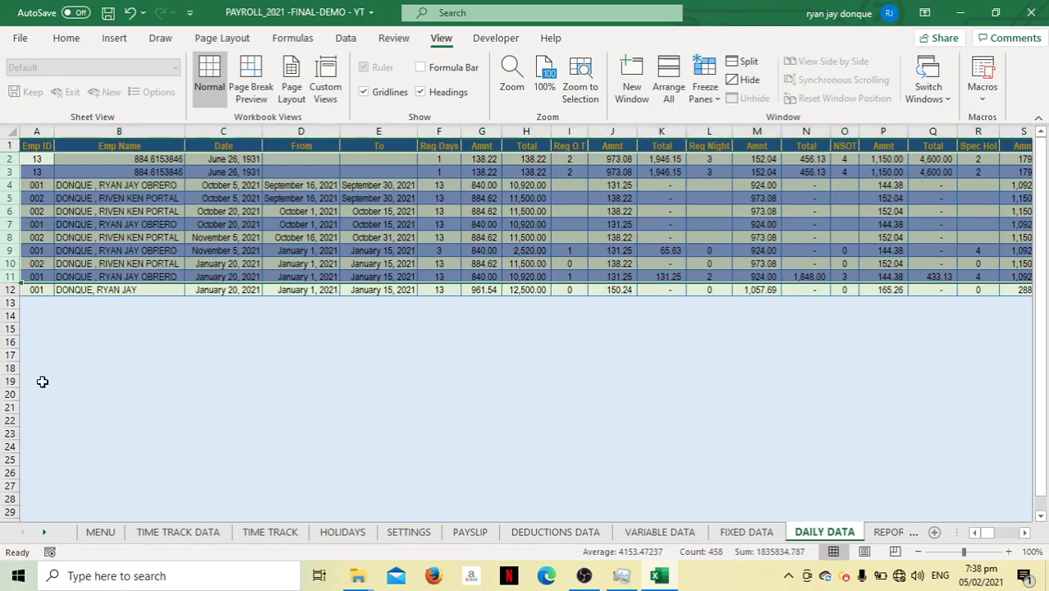
{"action": "left_click", "coordinate": [81, 230]}
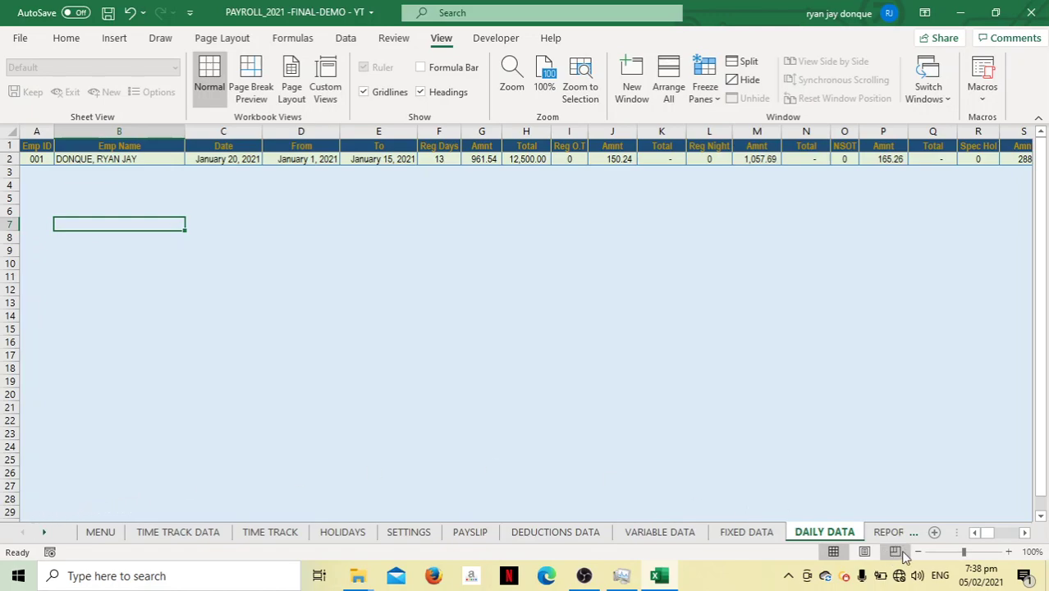
{"action": "left_click_drag", "start_coordinate": [959, 532], "coordinate": [28, 531]}
Refresh the payroll report by re-entering pay date 20/1 in D9, then go back to the form
{"action": "left_click", "coordinate": [105, 535]}
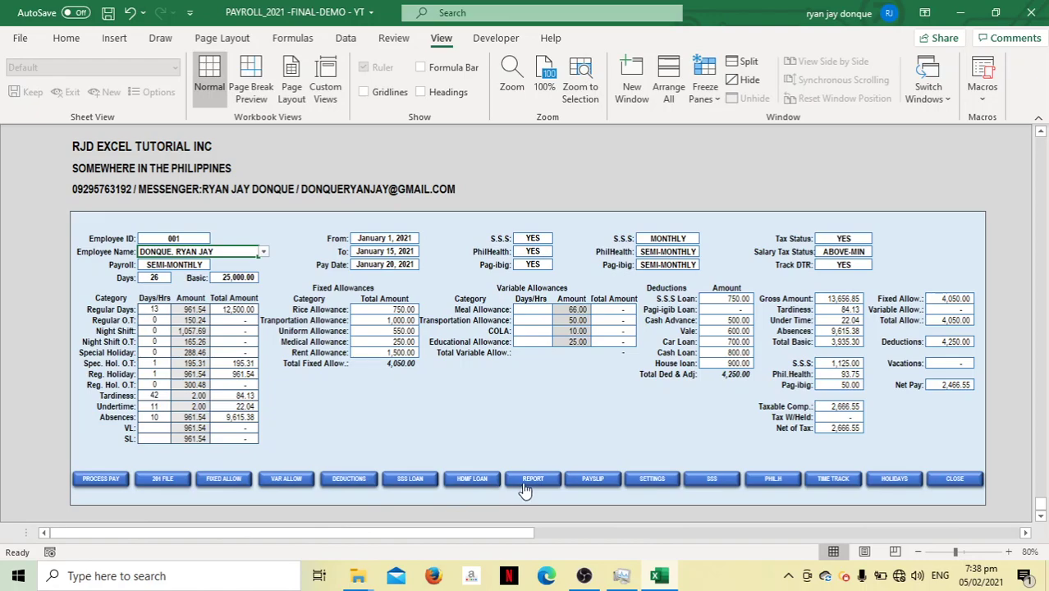
{"action": "left_click", "coordinate": [525, 487]}
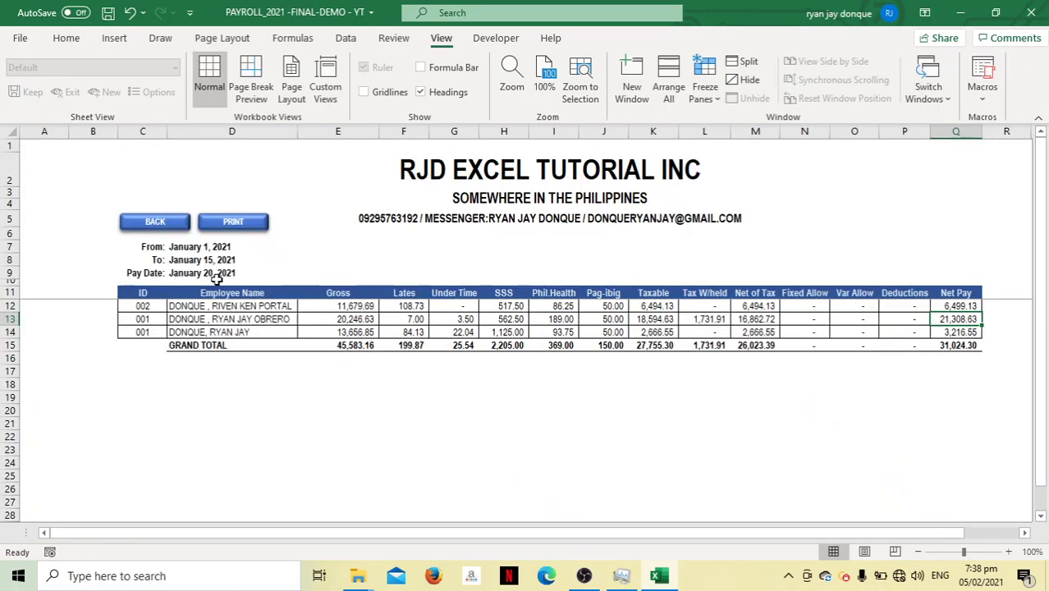
{"action": "left_click", "coordinate": [217, 277]}
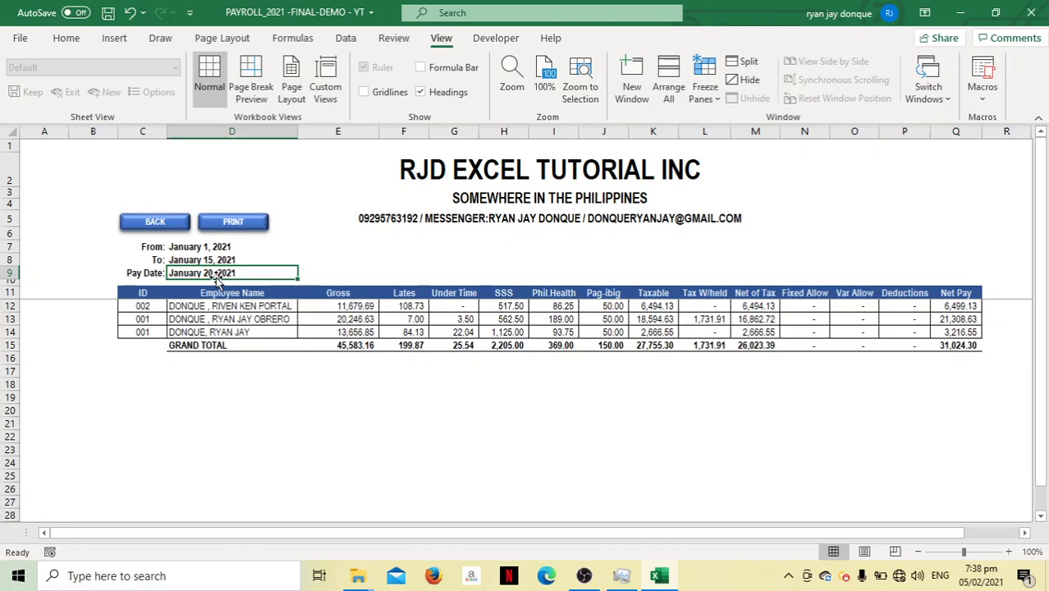
{"action": "type", "text": "20/"}
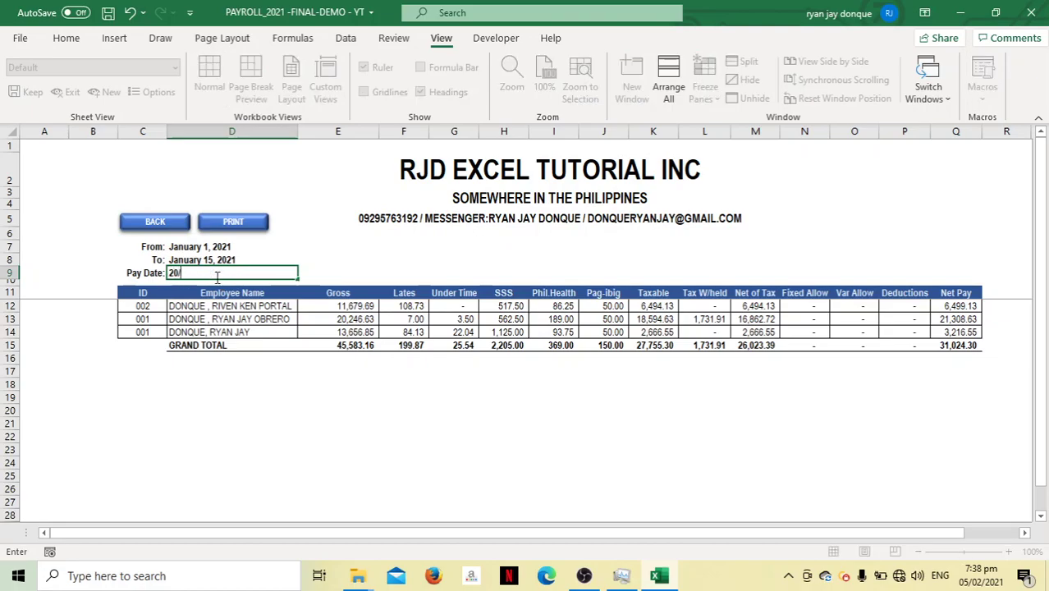
{"action": "type", "text": "1"}
{"action": "key", "text": "Return"}
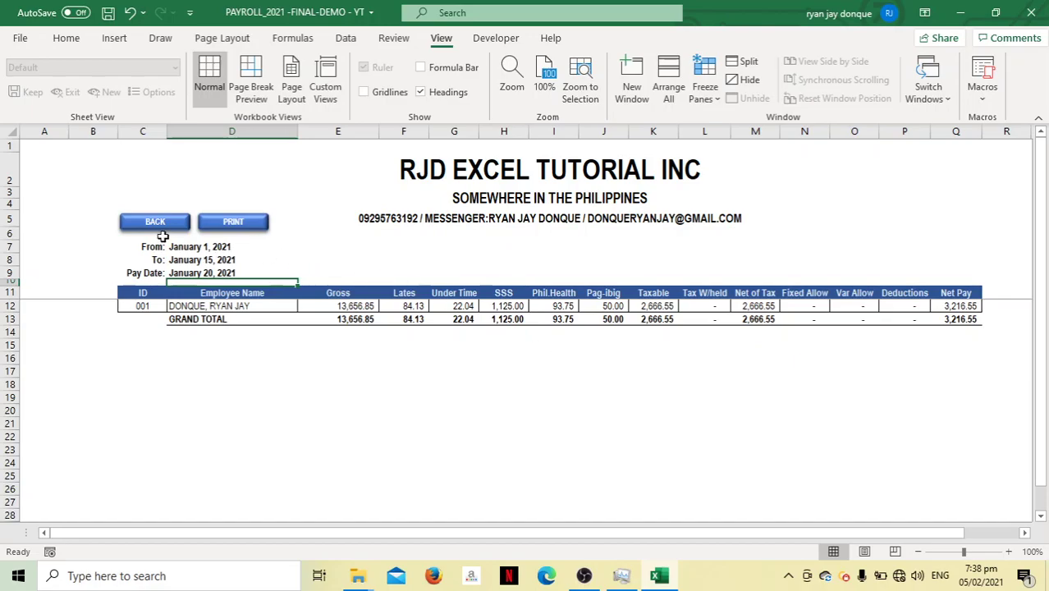
{"action": "left_click", "coordinate": [164, 226]}
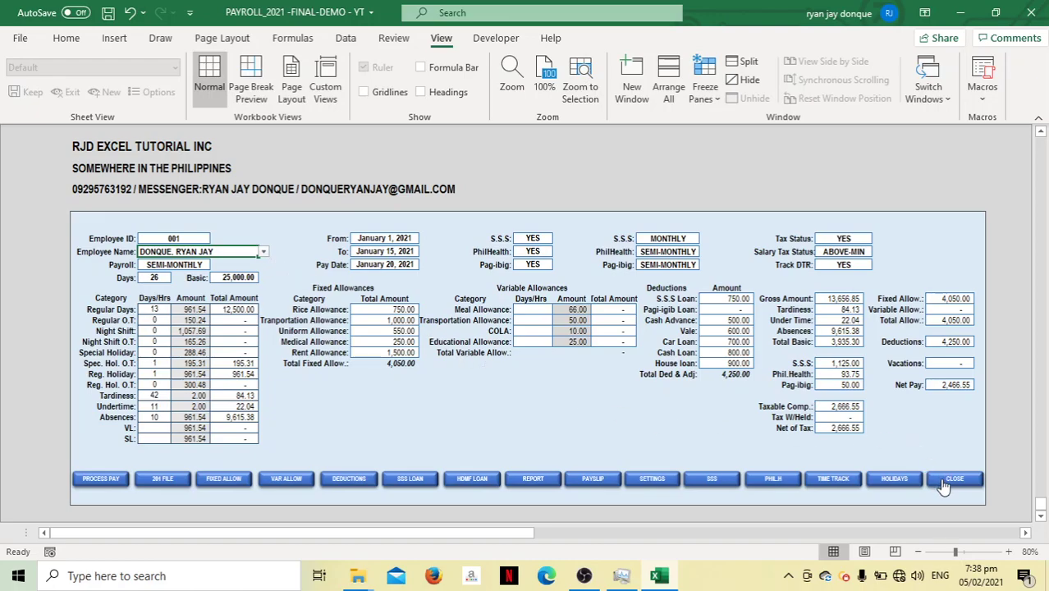
Save and close the payroll workbook, exit Excel, and bring OBS Studio forward
{"action": "left_click", "coordinate": [946, 485]}
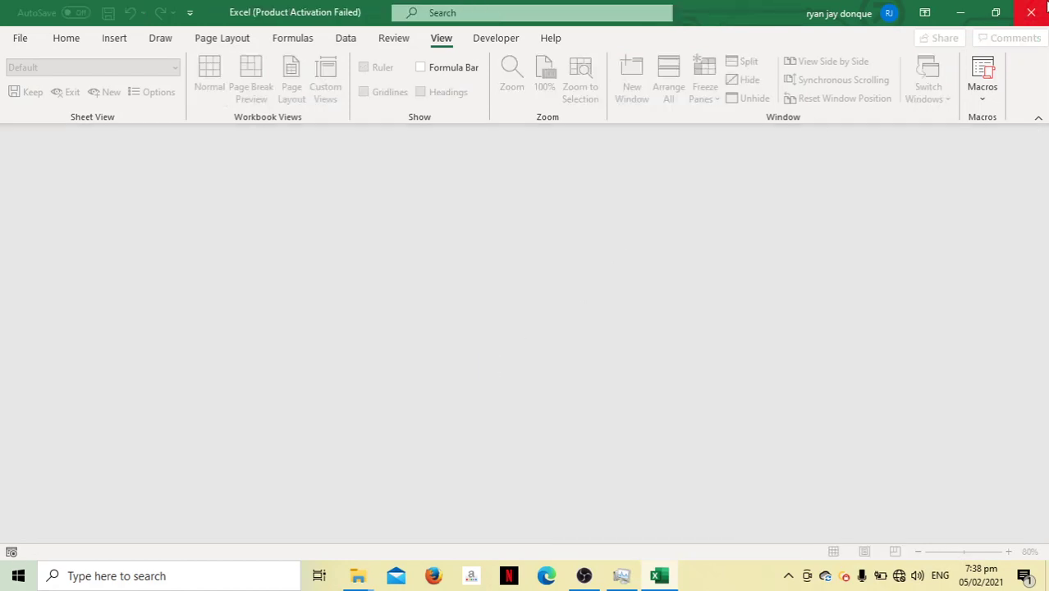
{"action": "left_click", "coordinate": [1034, 10]}
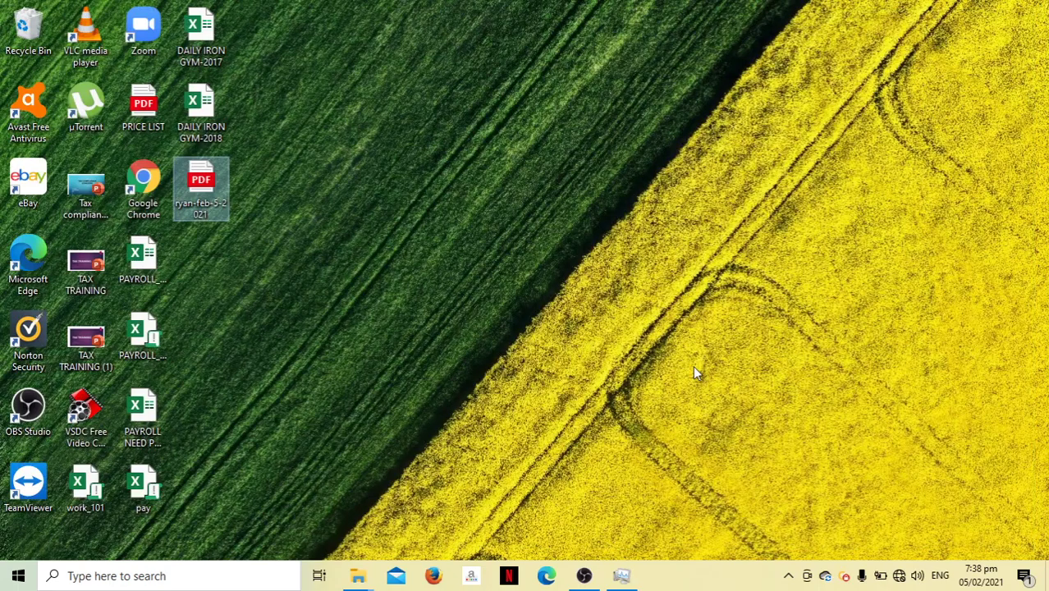
{"action": "left_click", "coordinate": [583, 575]}
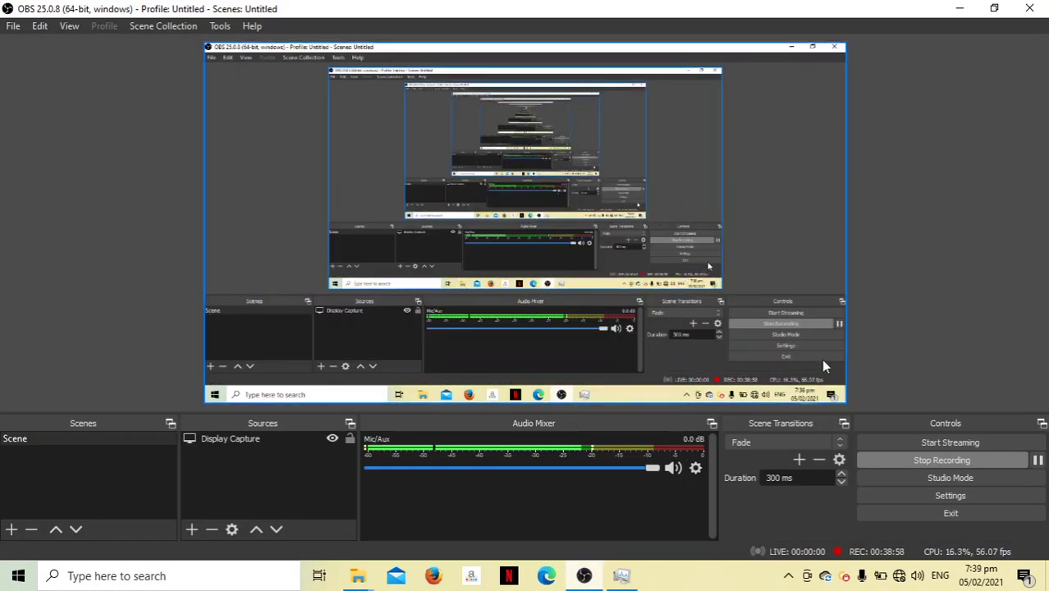